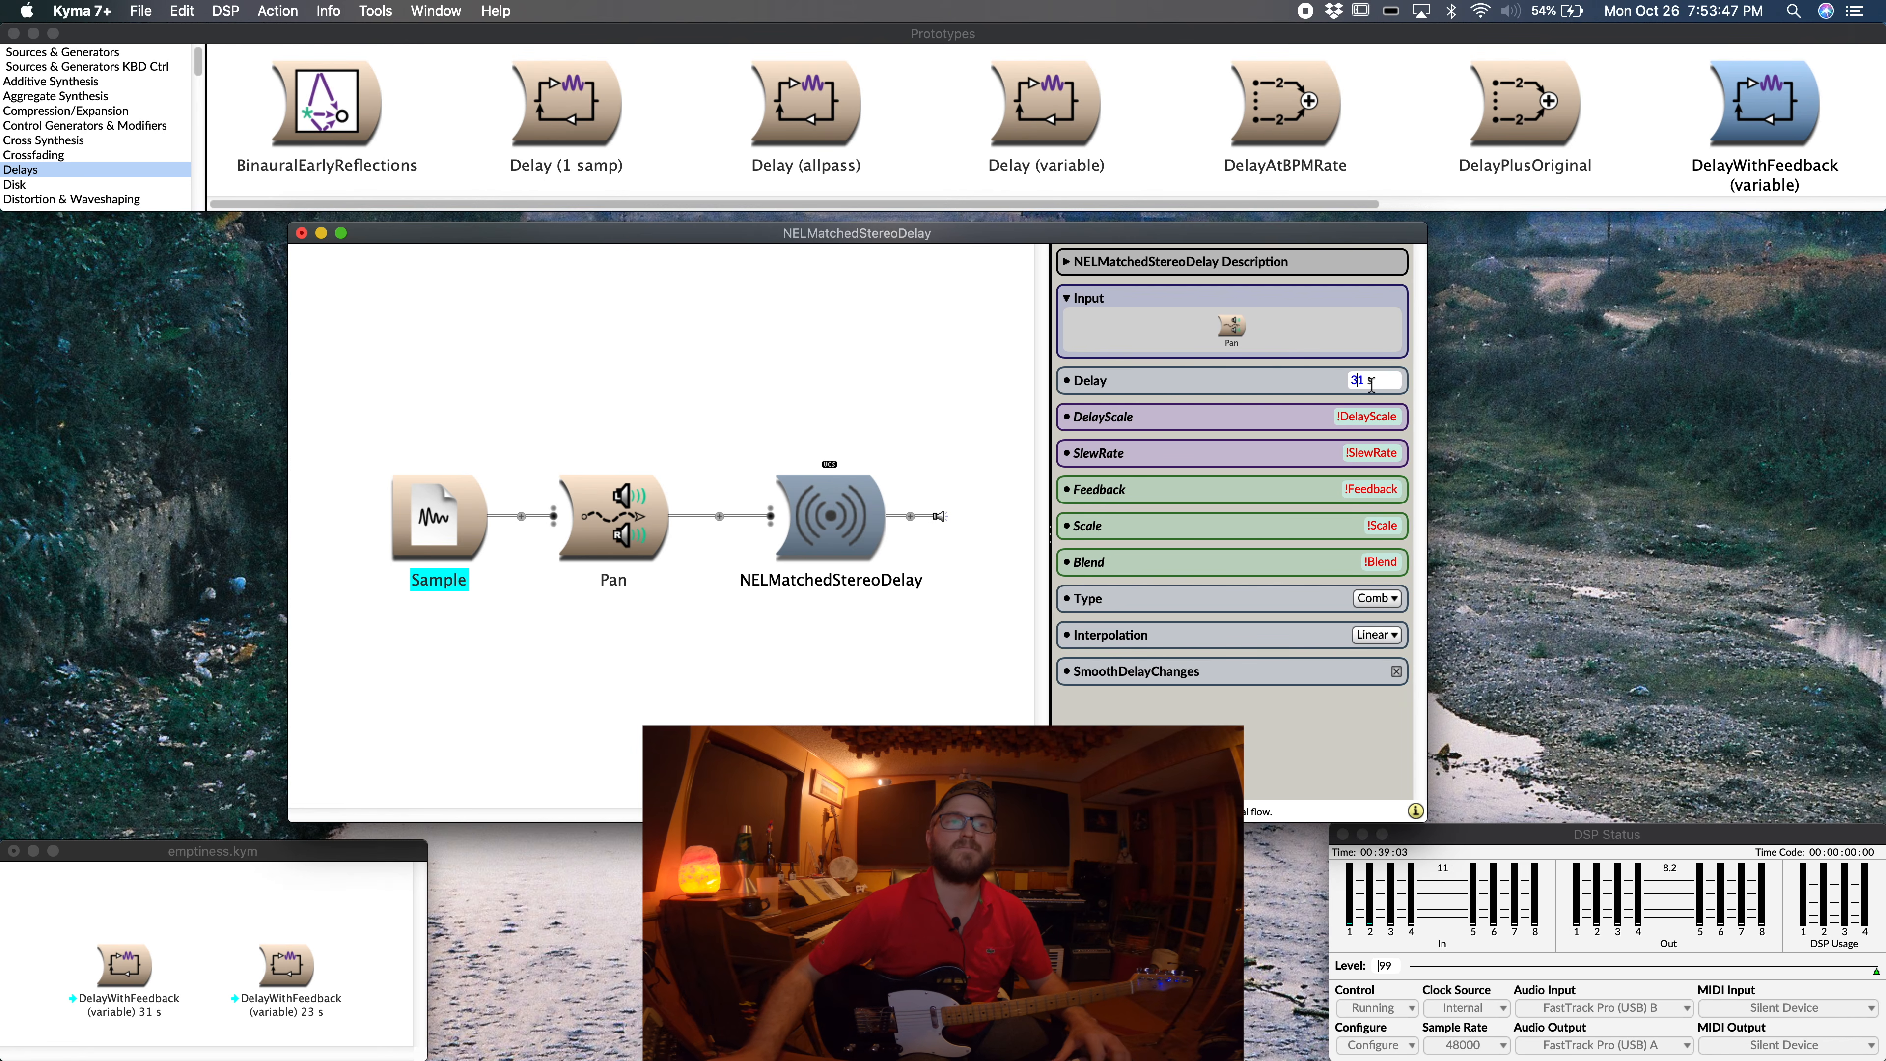
Step: Set the NELMatchedStereoDelay's DelayScale to 1 and its Feedback to 0.99
{"action": "key", "text": "Tab"}
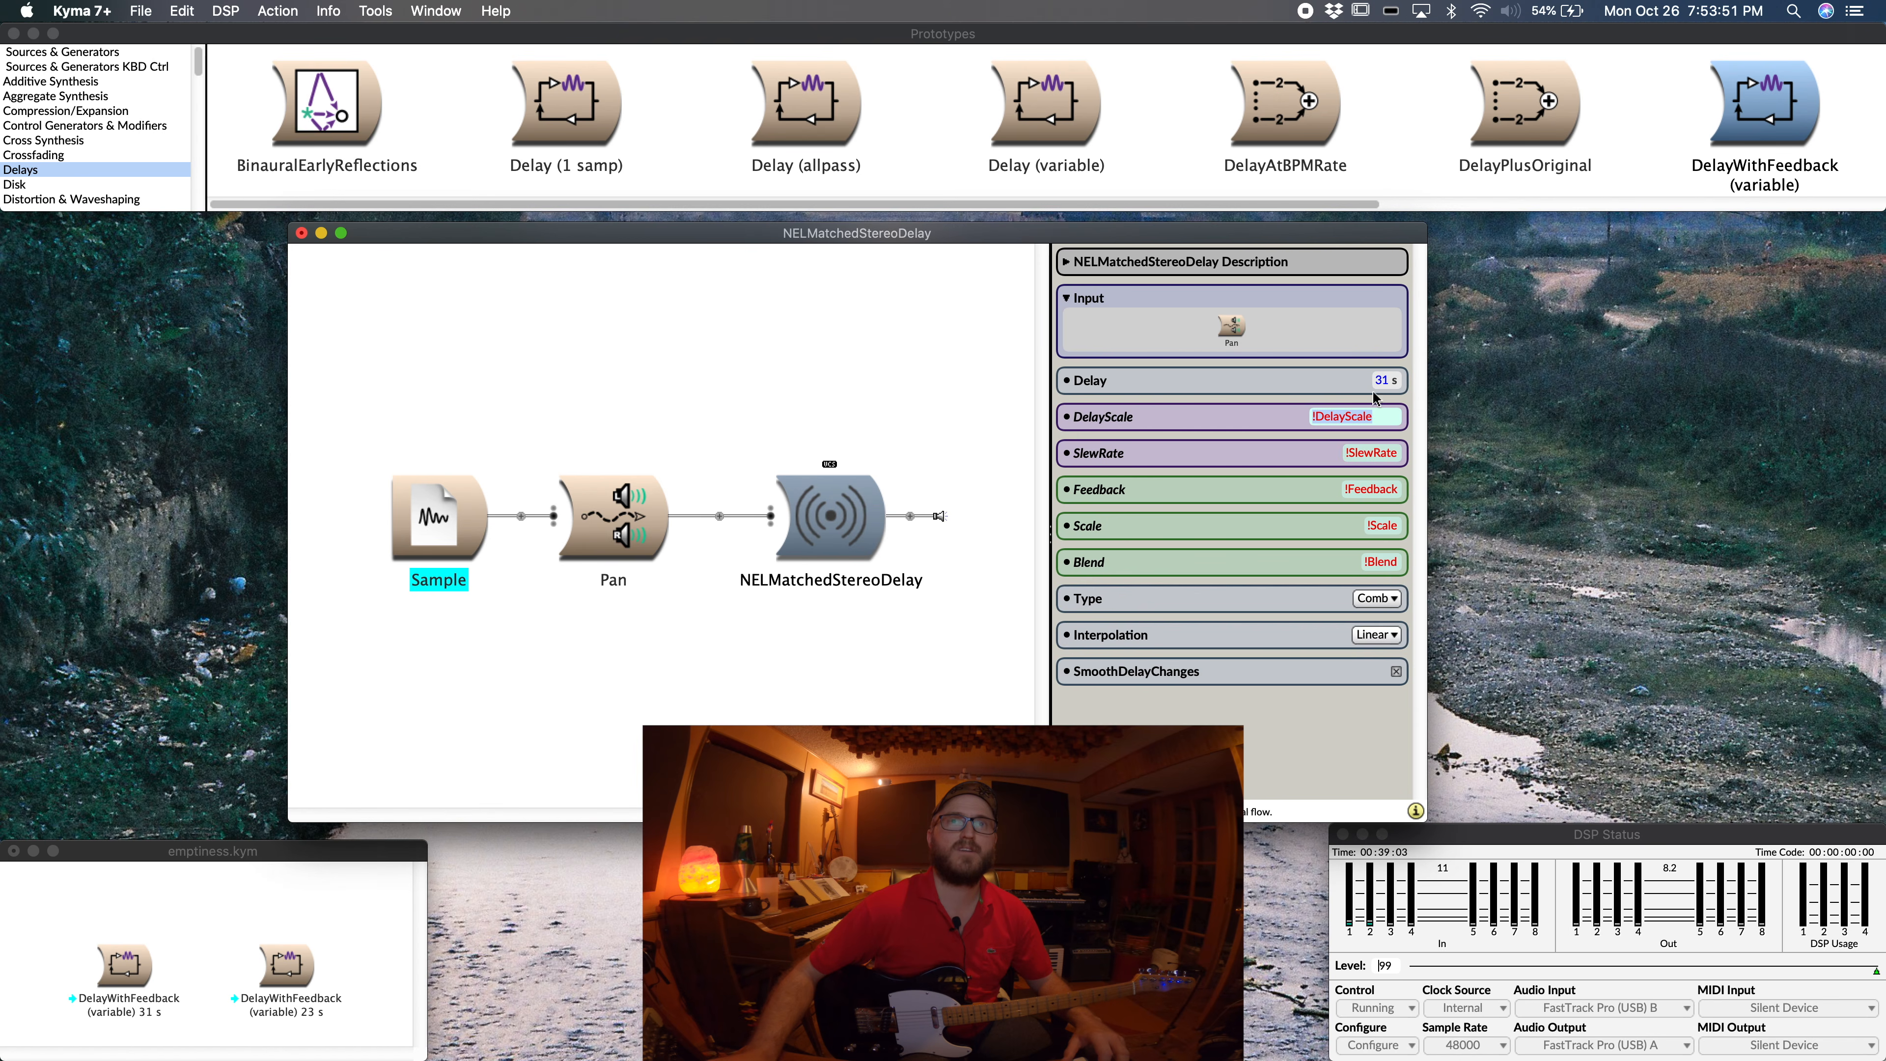
{"action": "type", "text": "1"}
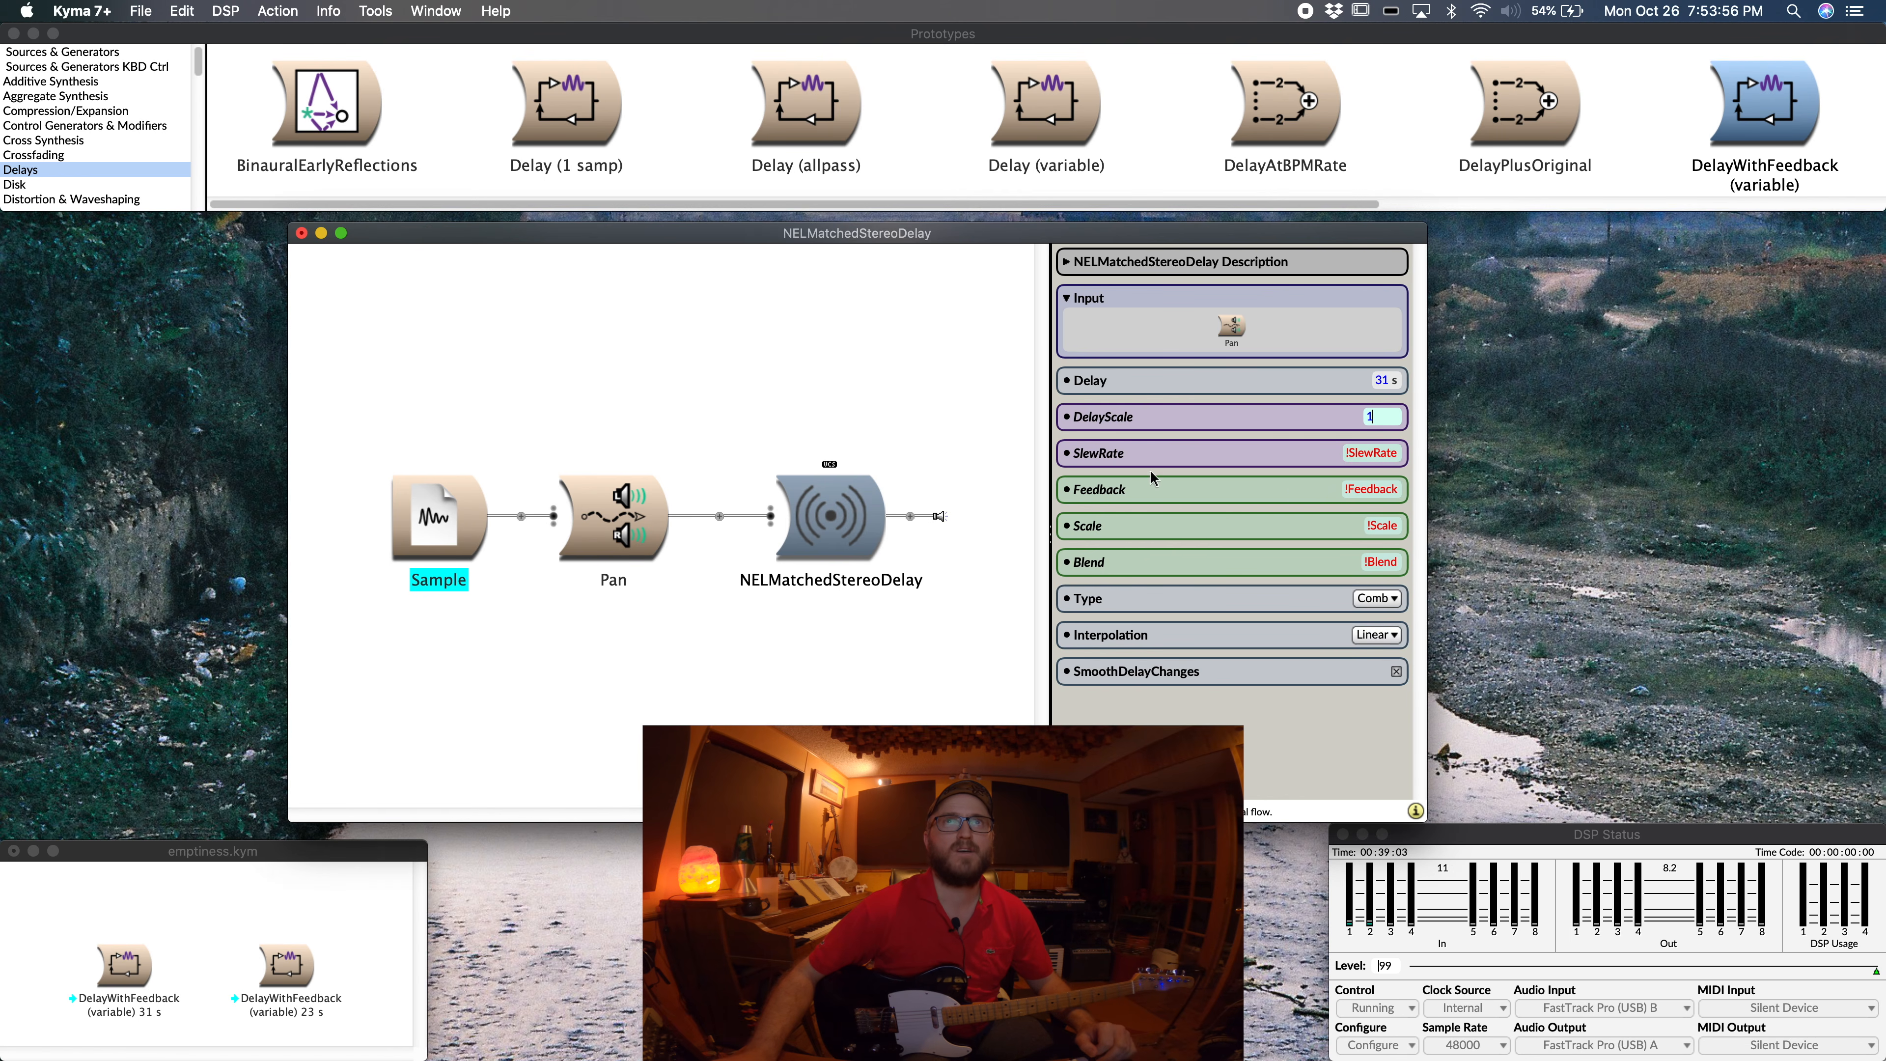
{"action": "mouse_move", "coordinate": [1109, 458]}
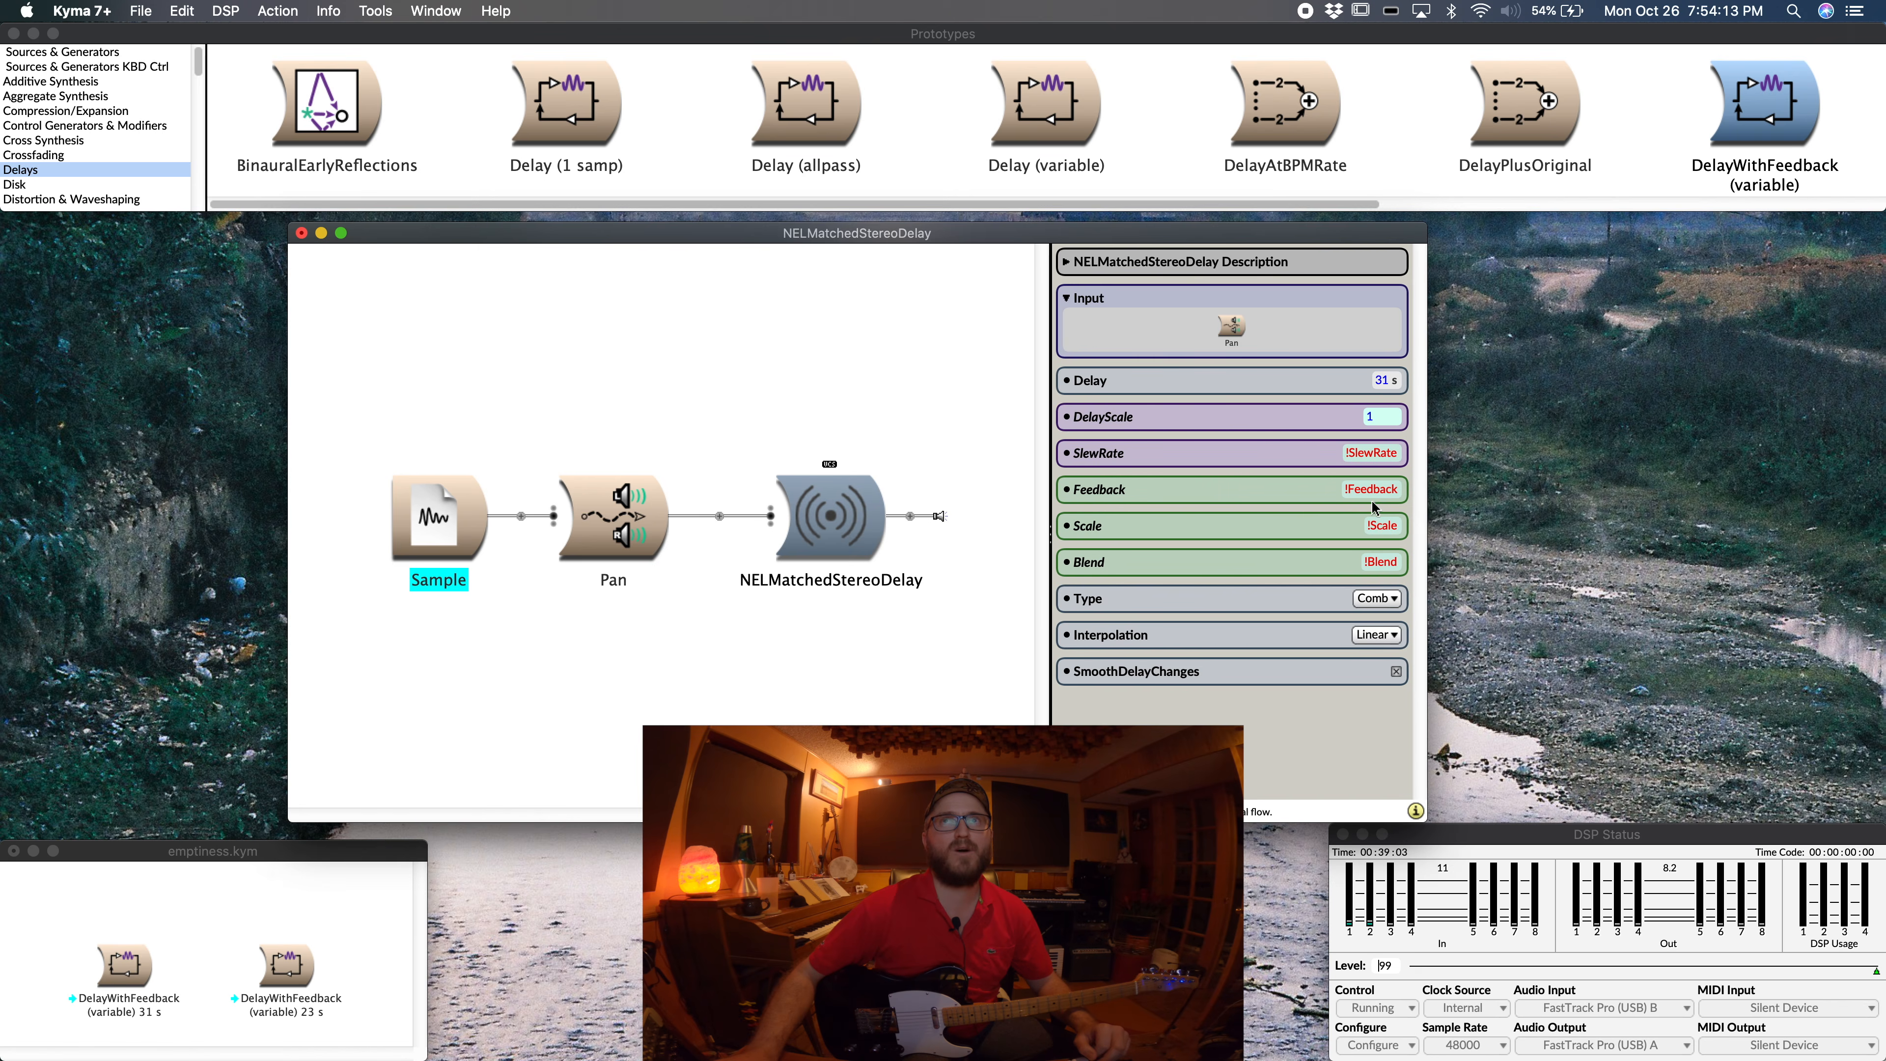
{"action": "left_click", "coordinate": [1389, 490]}
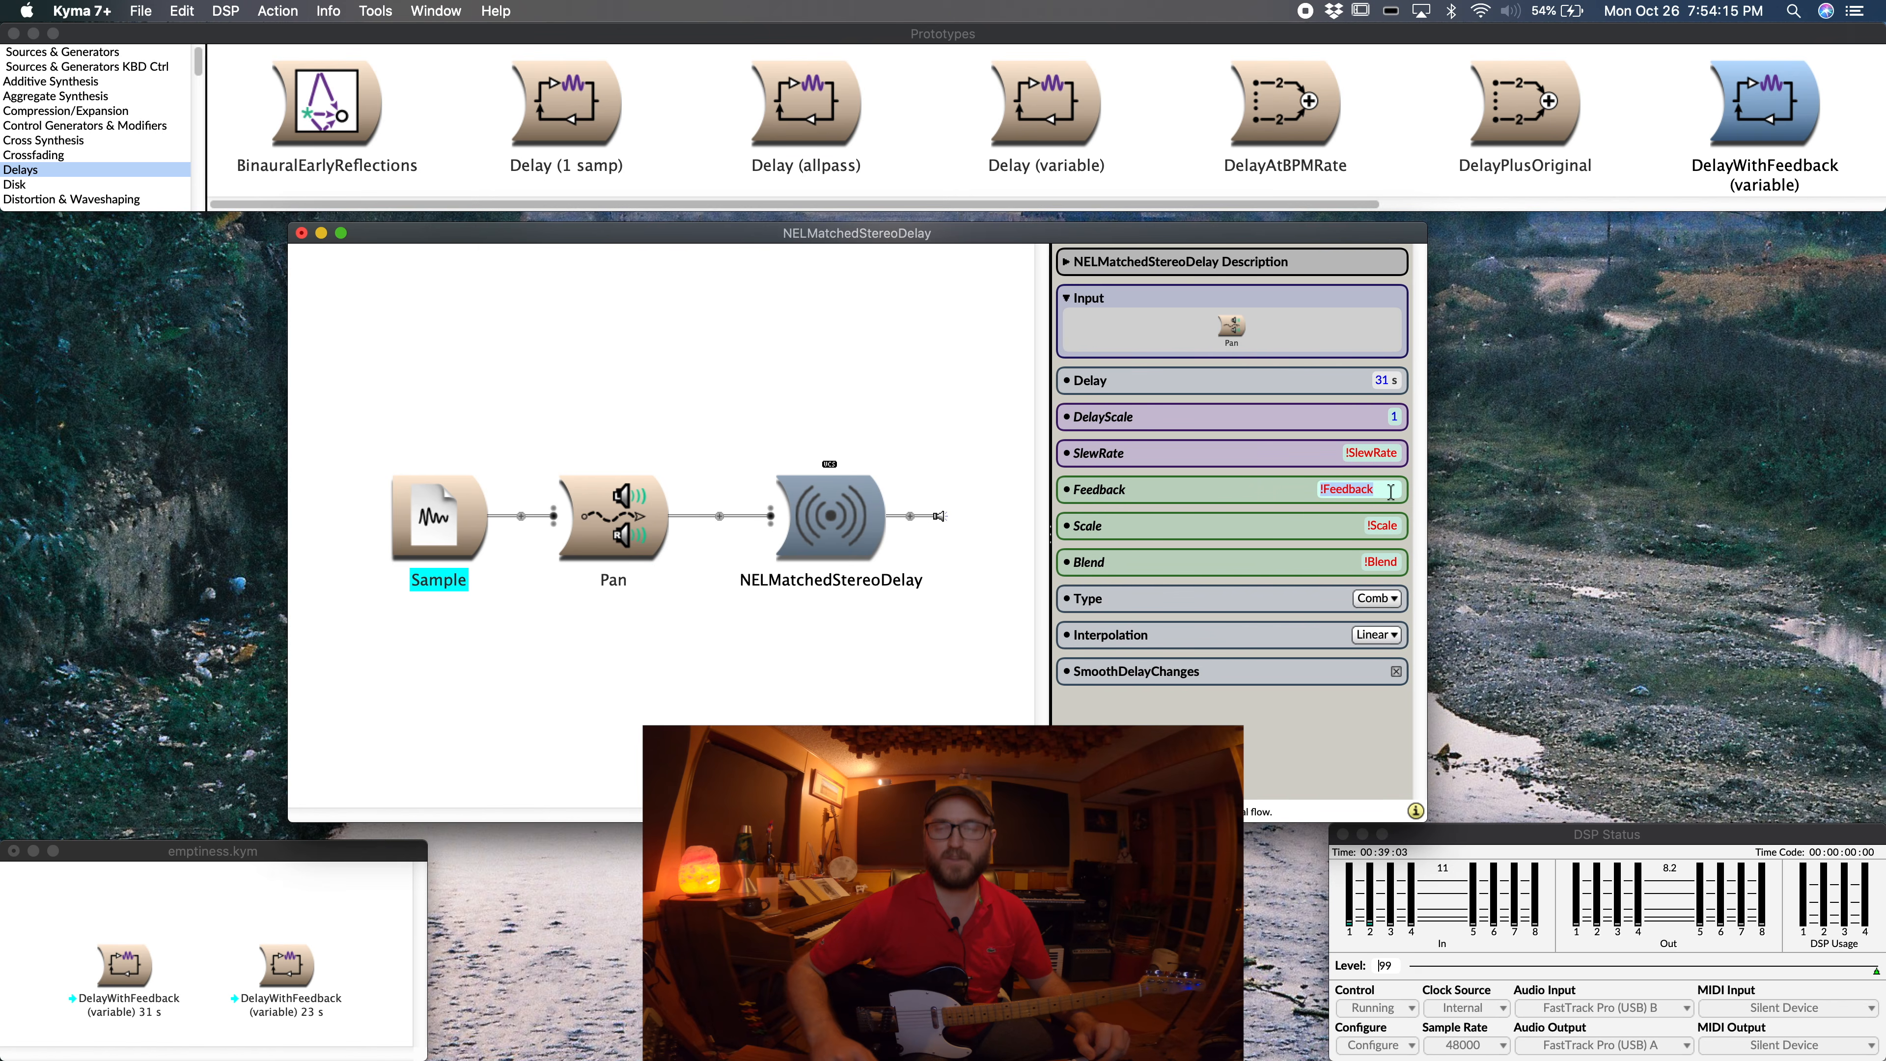
{"action": "type", "text": "0."}
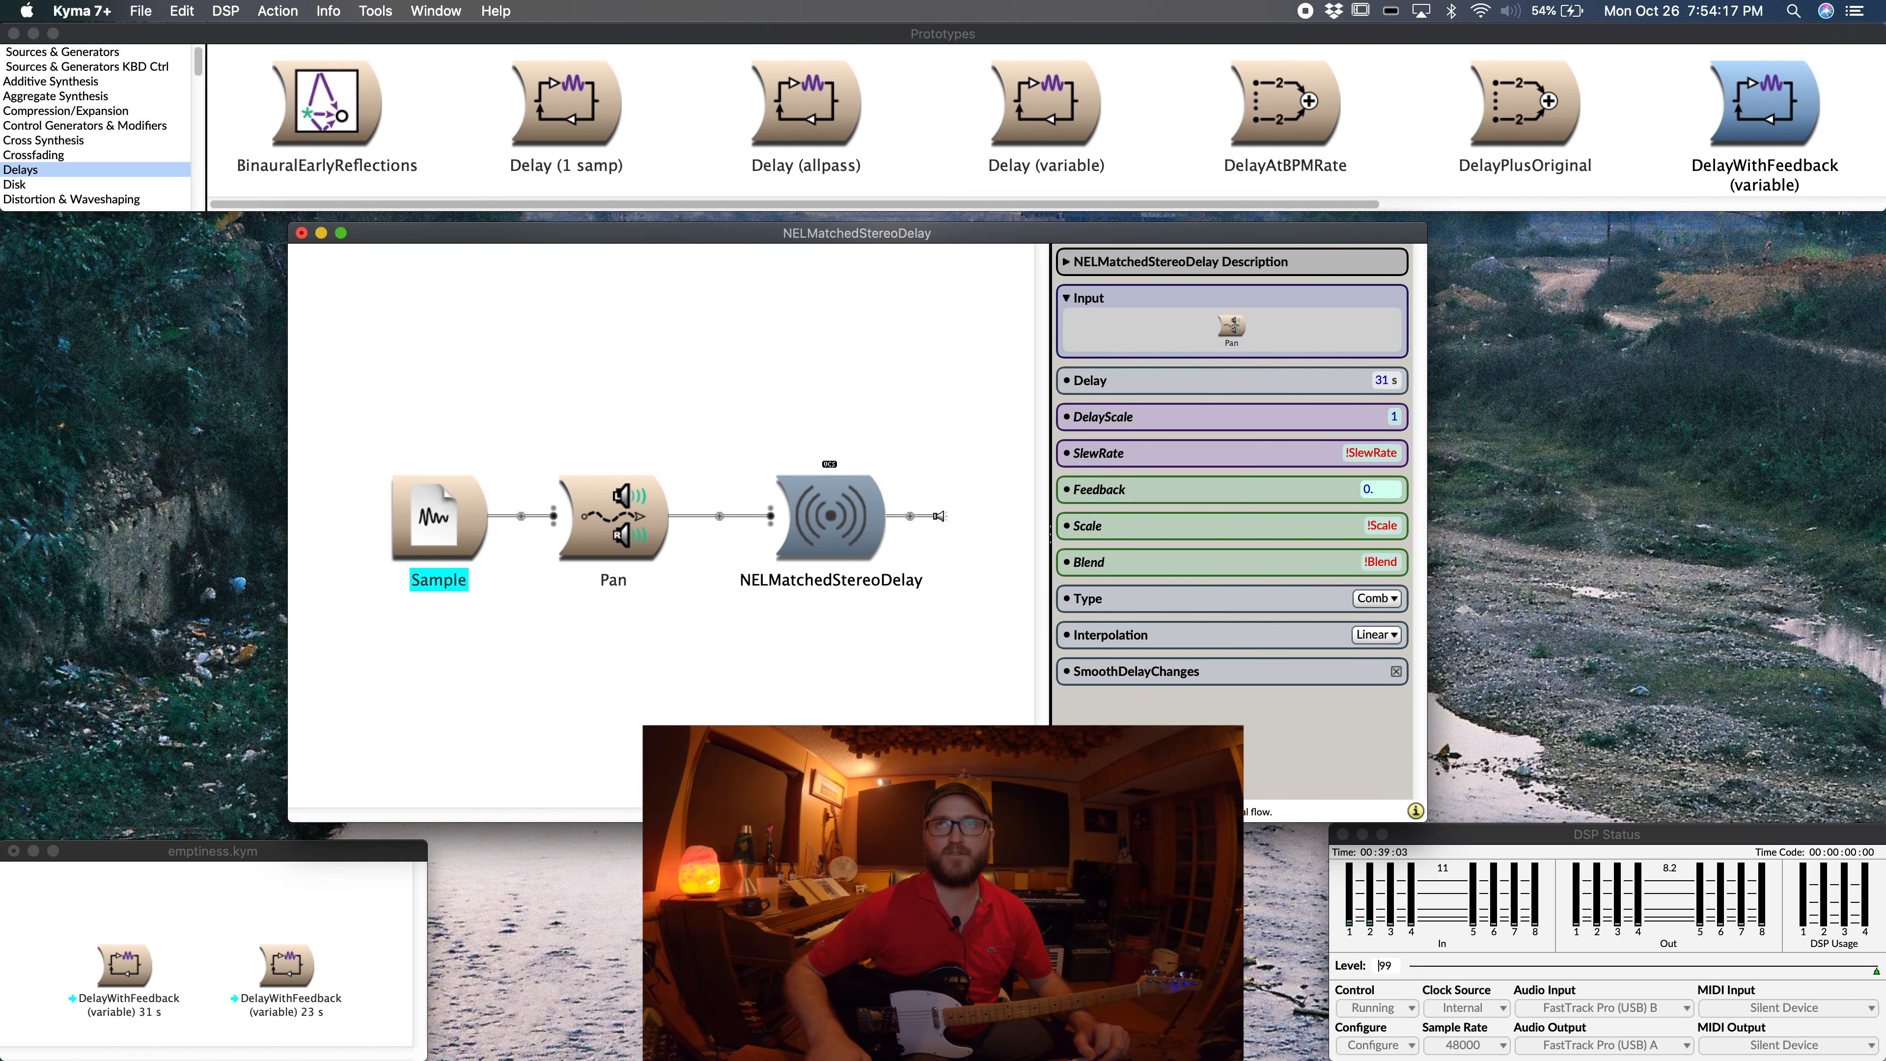
{"action": "type", "text": "99"}
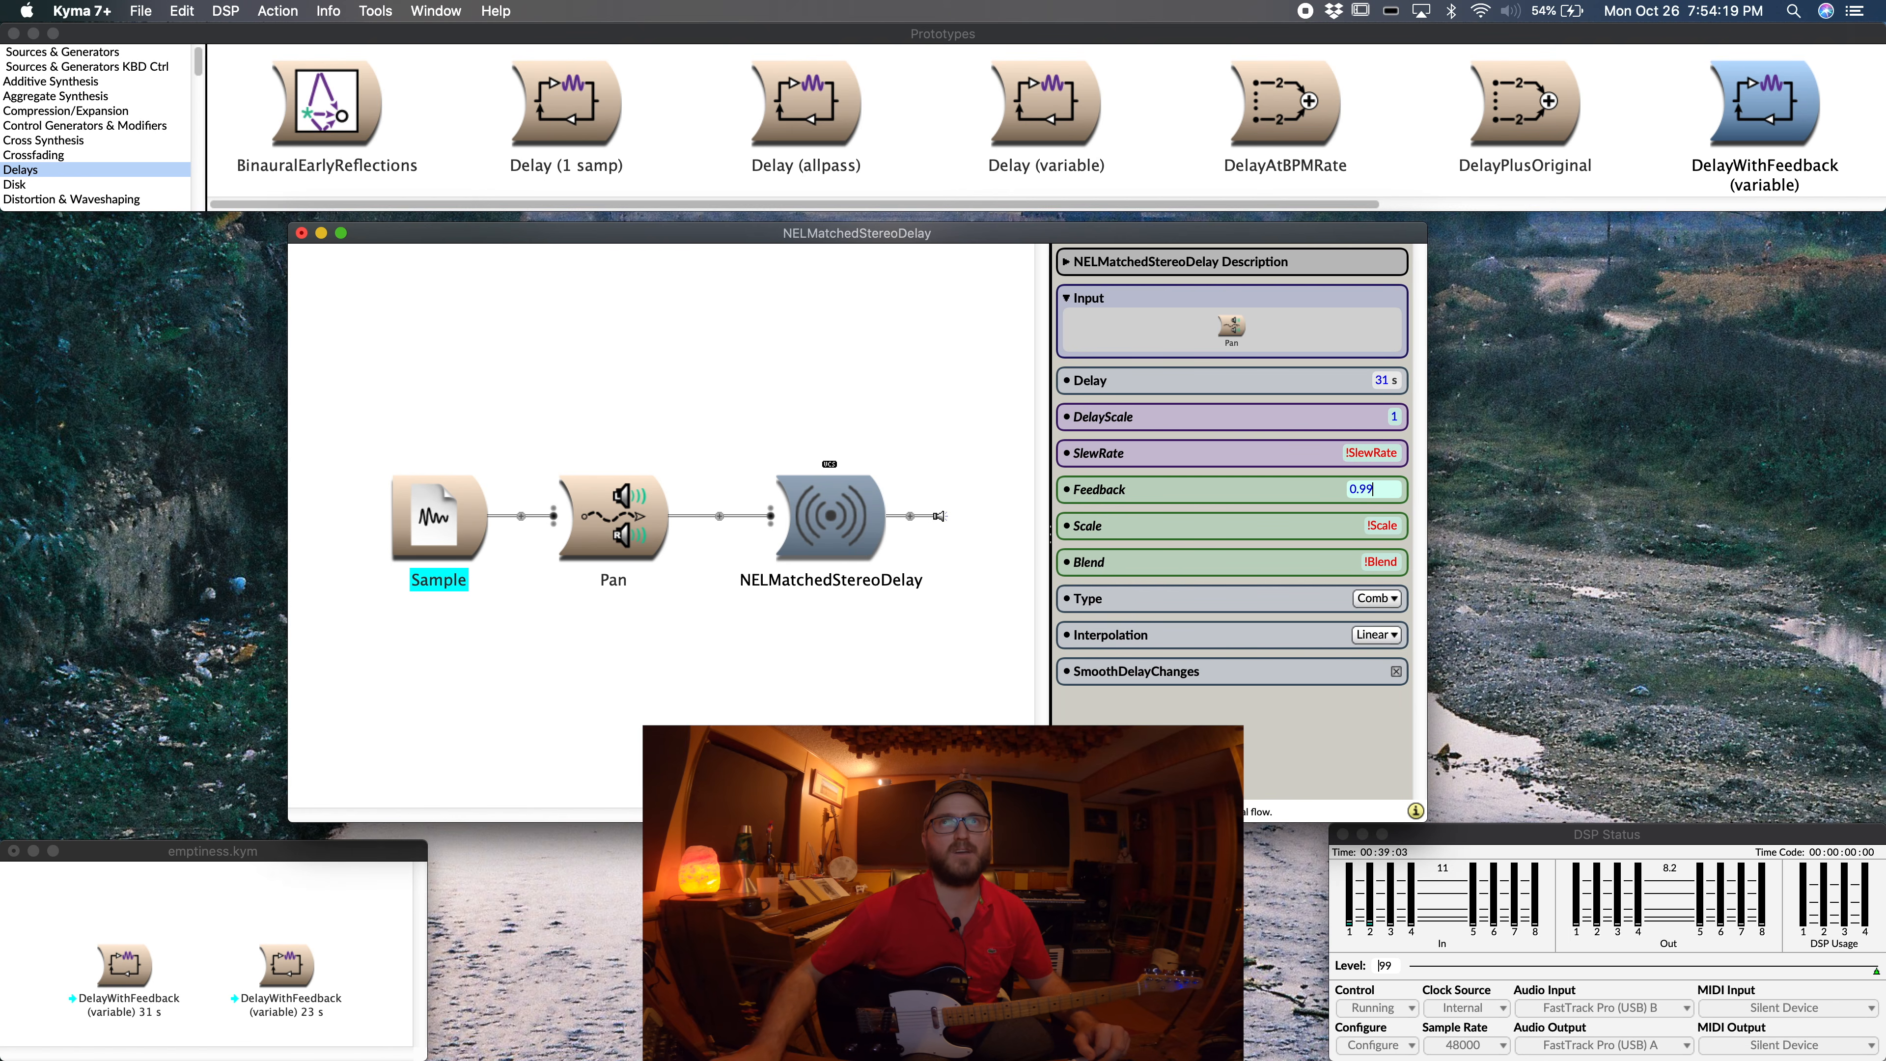
{"action": "key", "text": "Tab"}
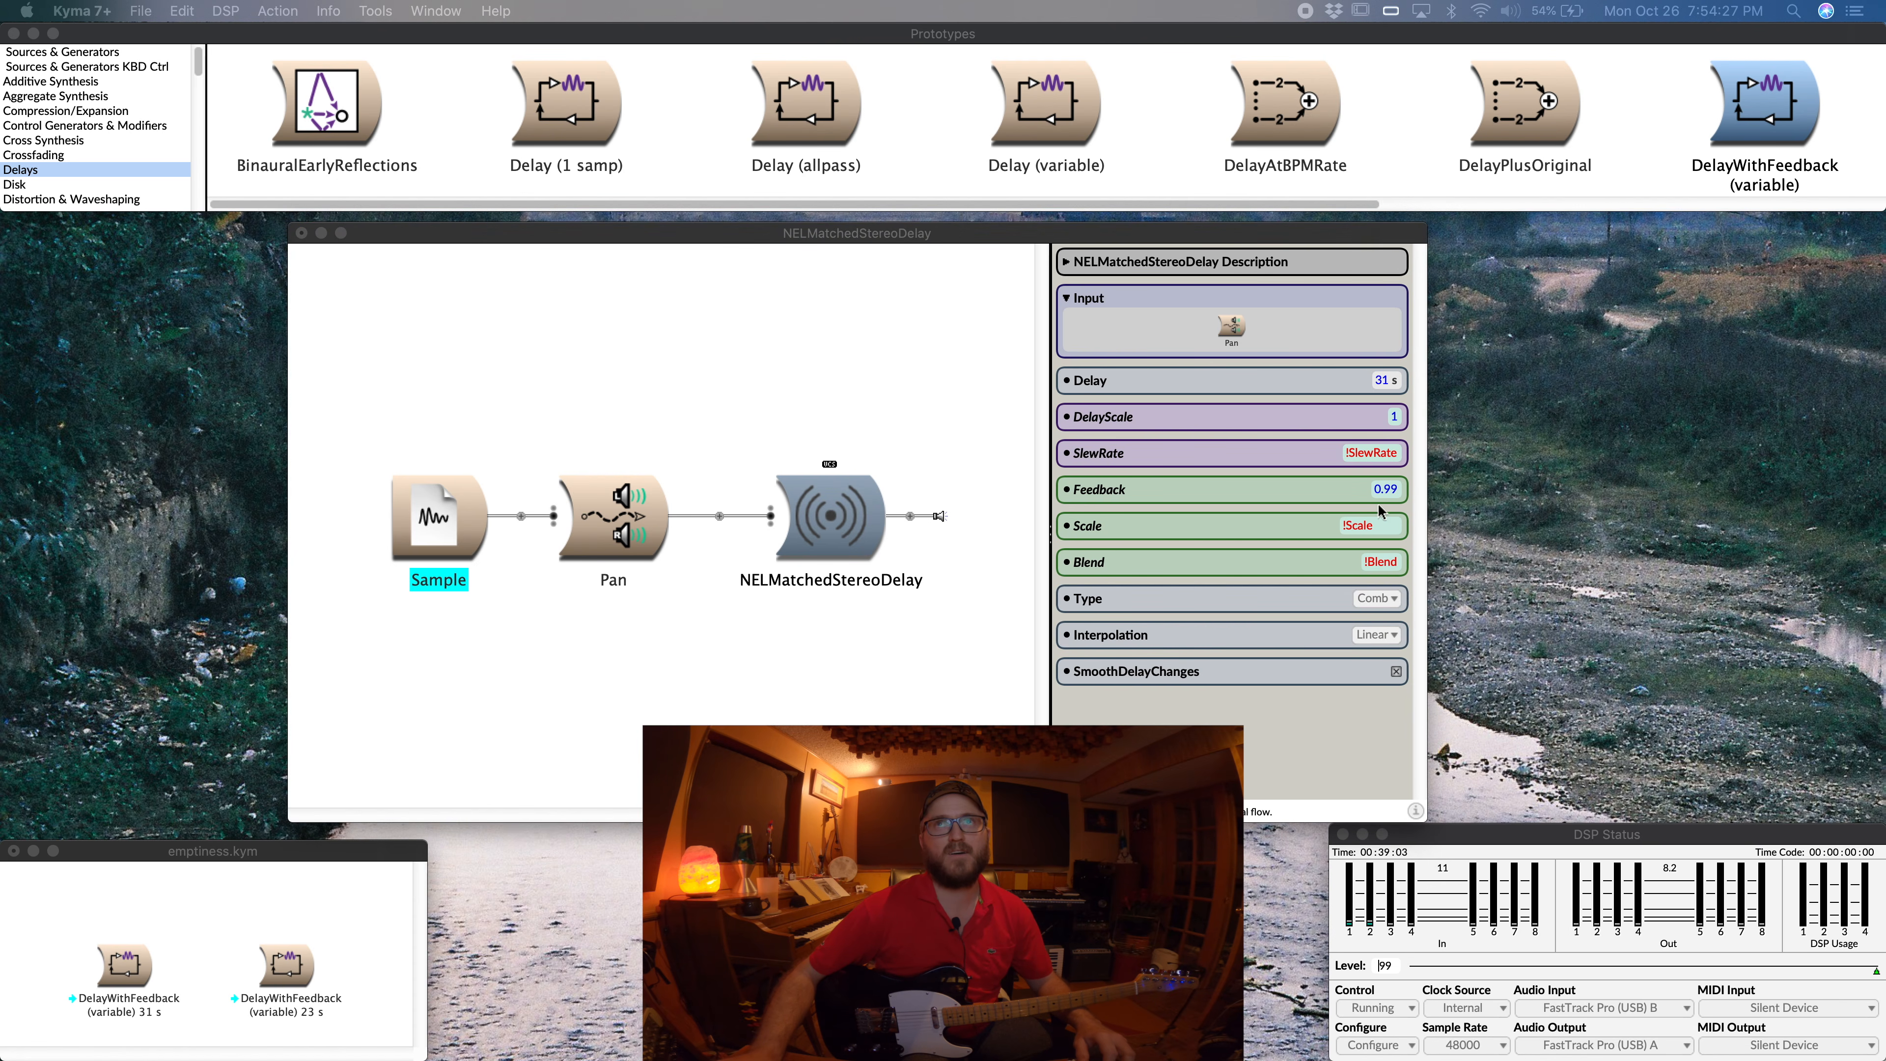
Step: Set the stereo delay's Scale to !Scale1 * 2 and its Blend to !Blend1
{"action": "left_click", "coordinate": [1381, 526]}
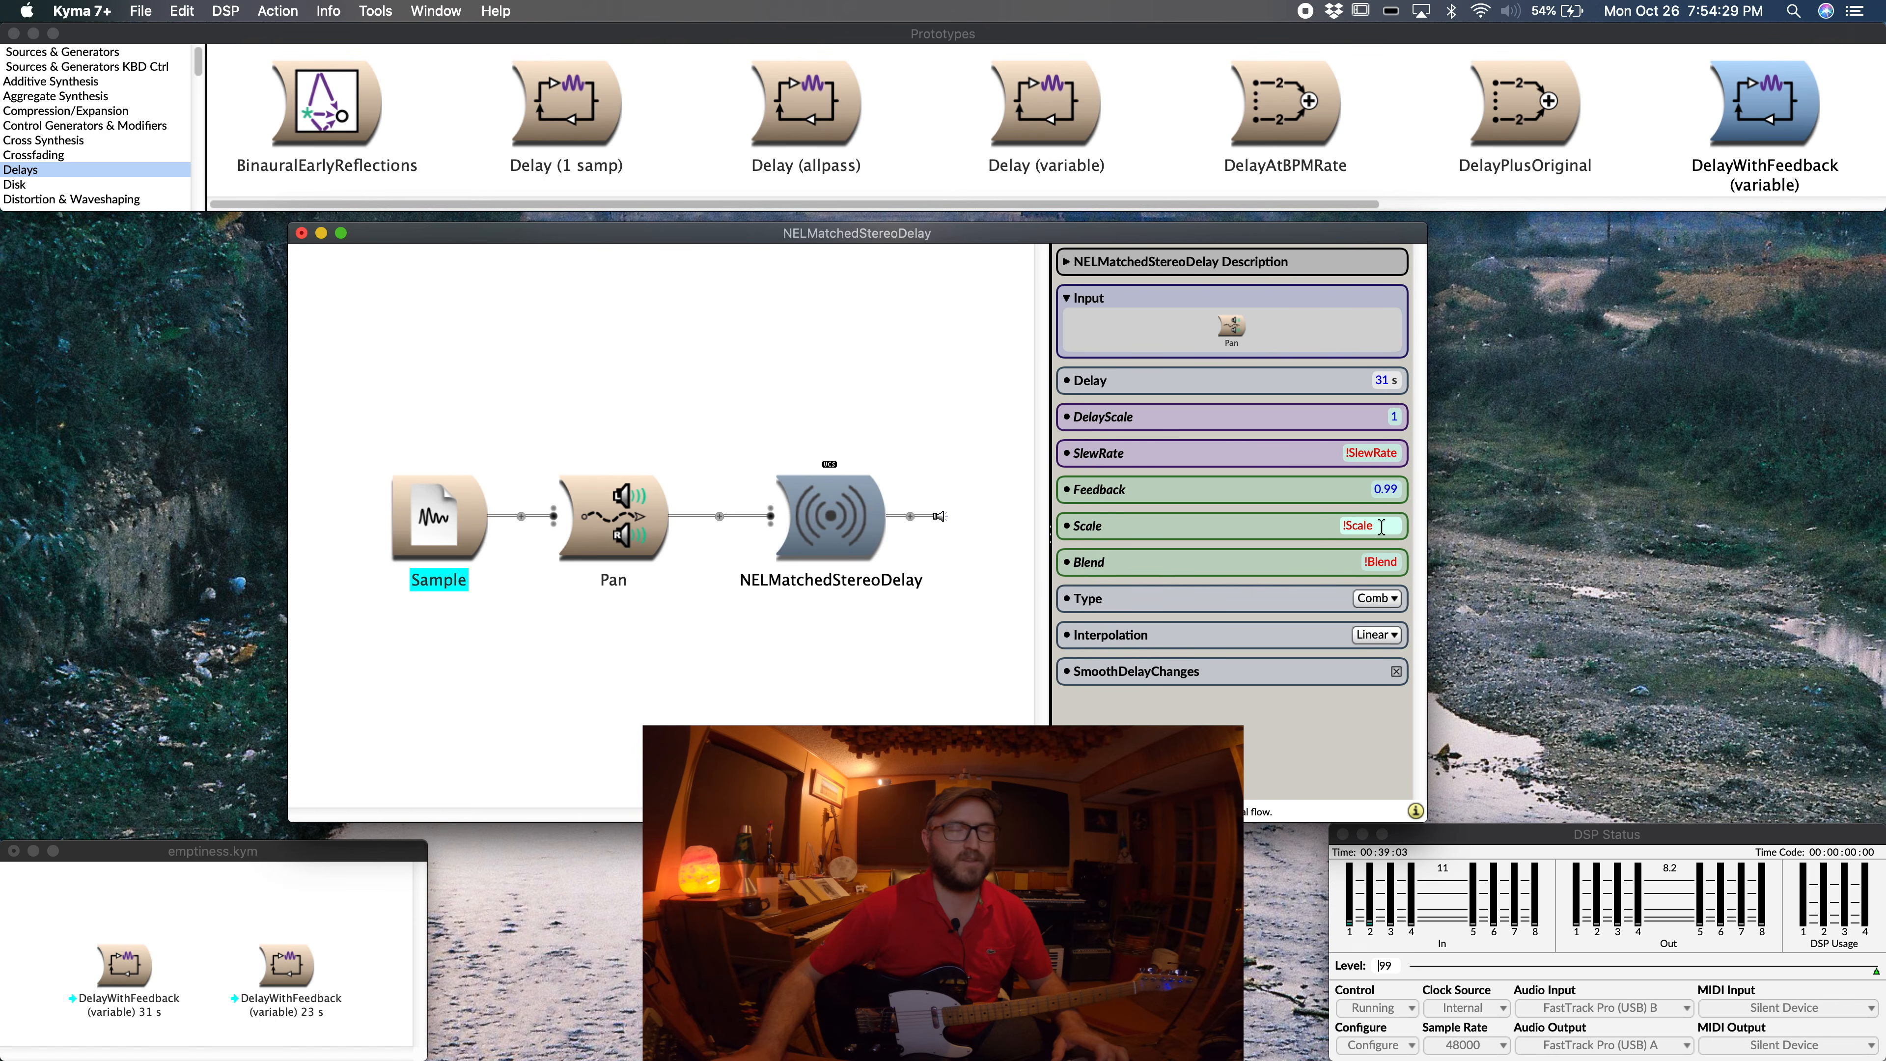
{"action": "type", "text": "1"}
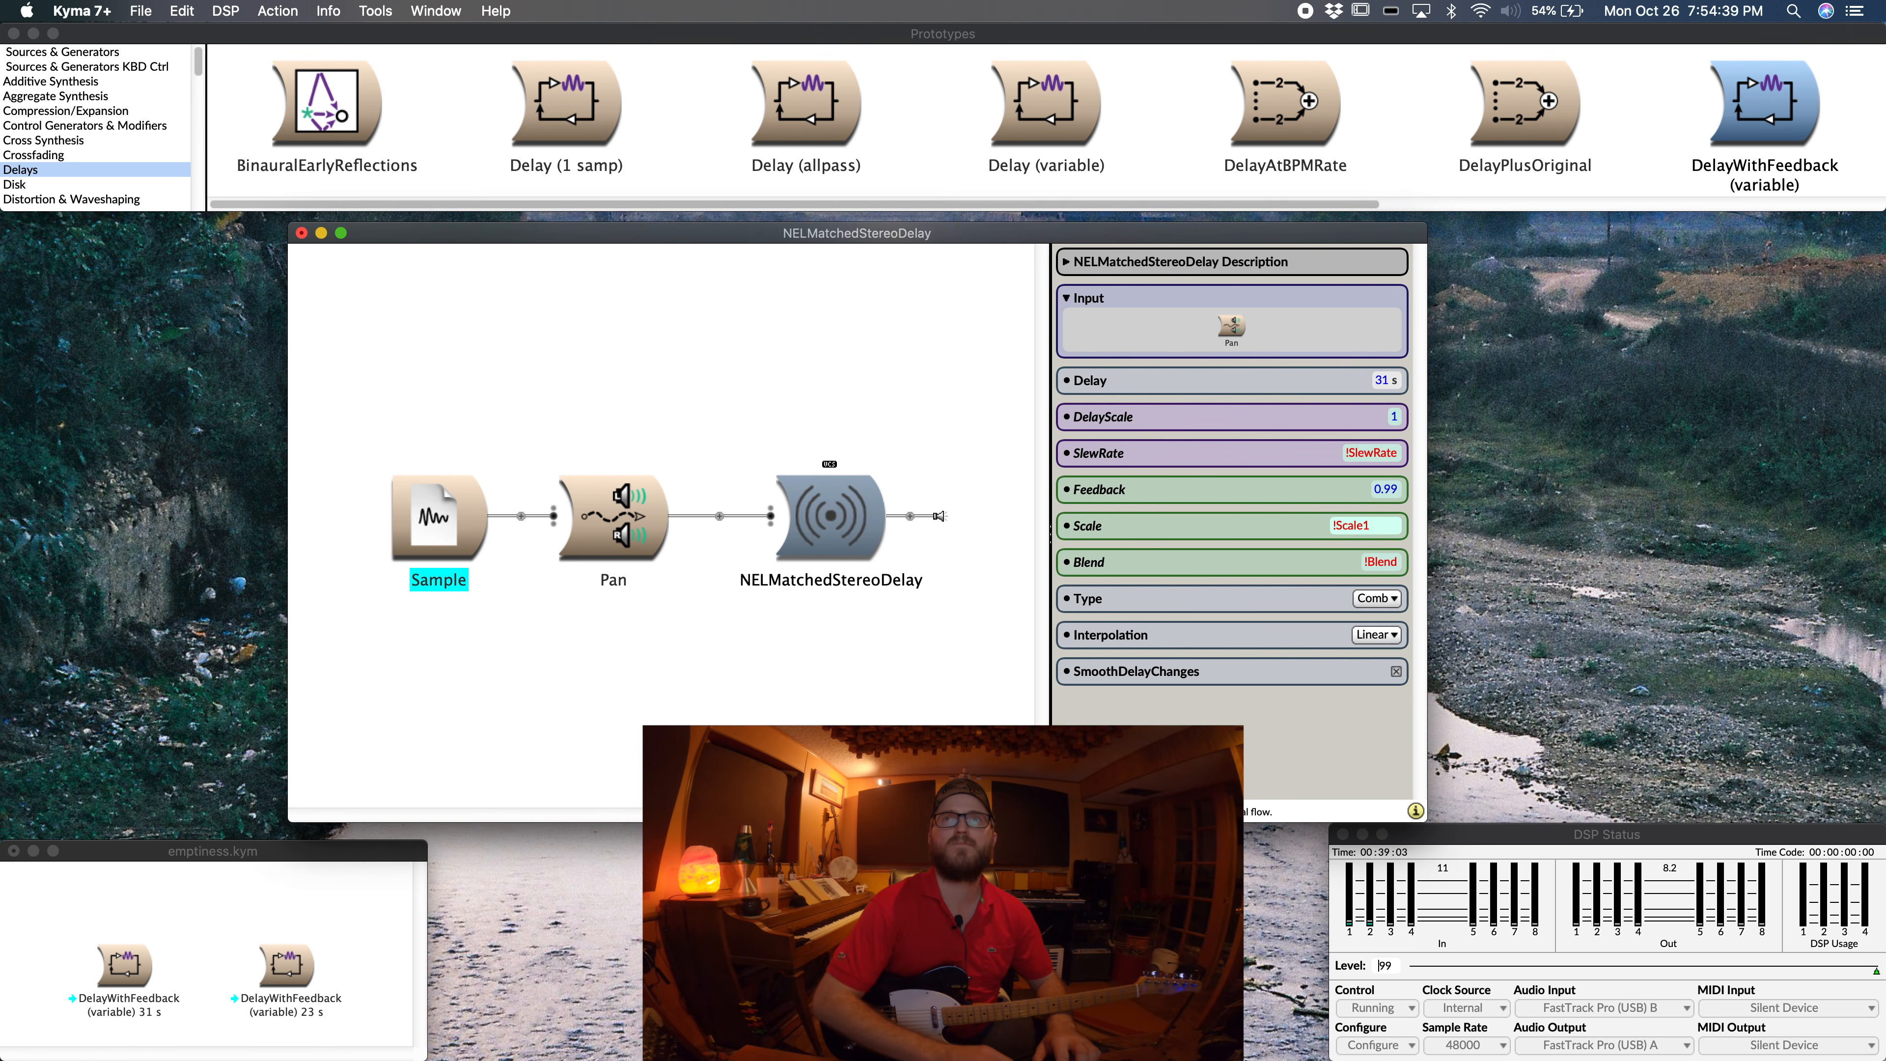
{"action": "type", "text": "* 2"}
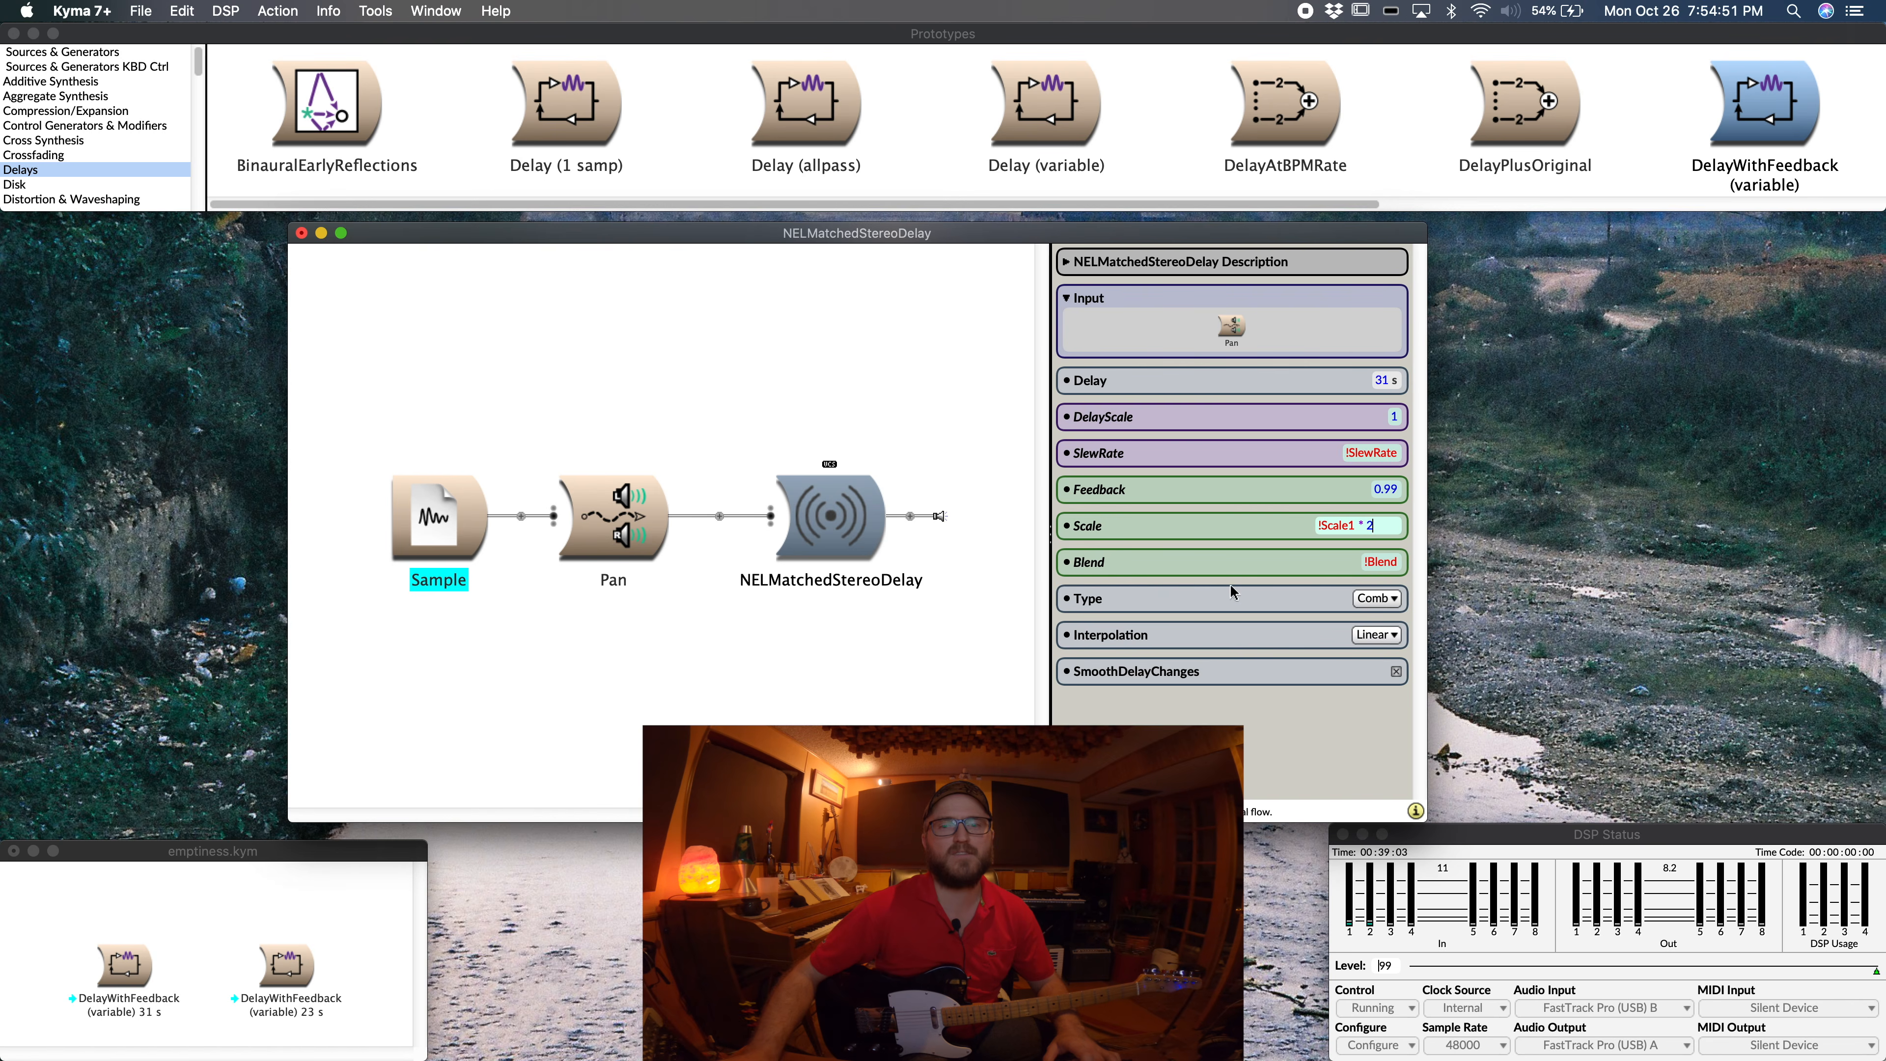
{"action": "left_click", "coordinate": [1397, 564]}
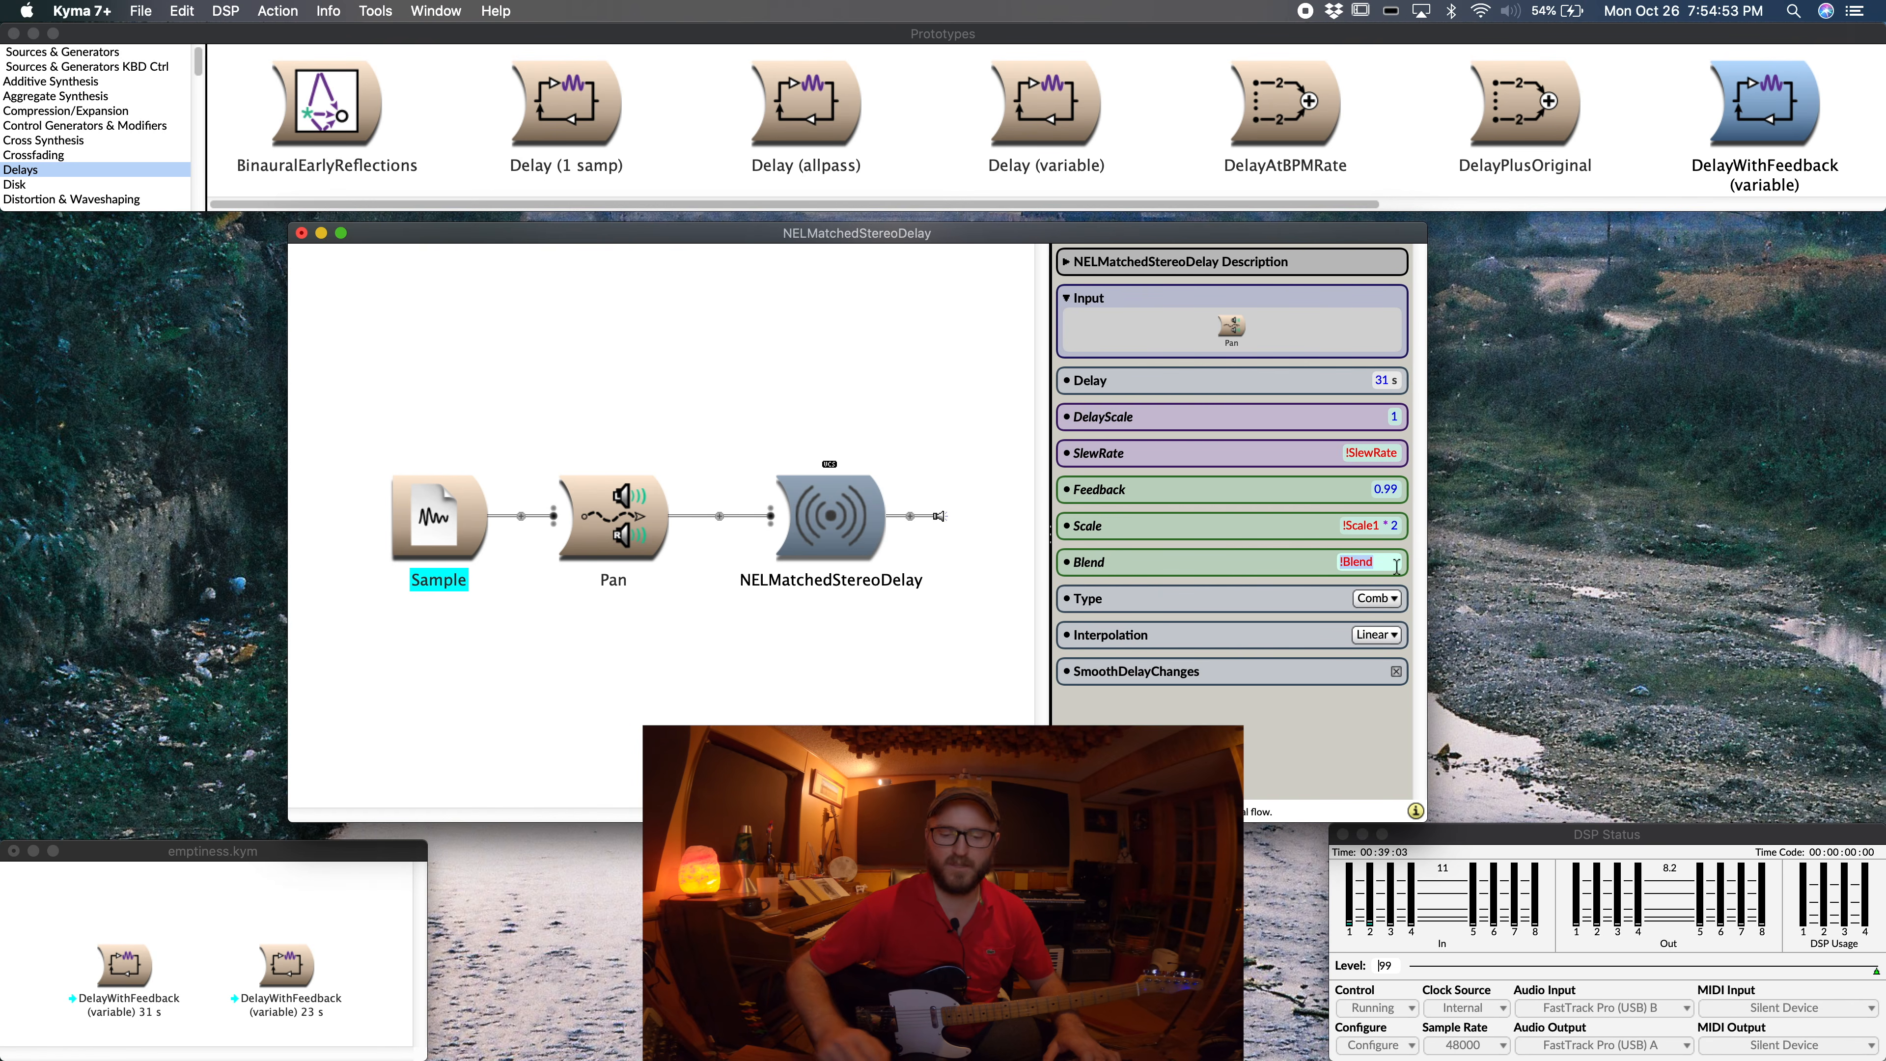
{"action": "type", "text": "1"}
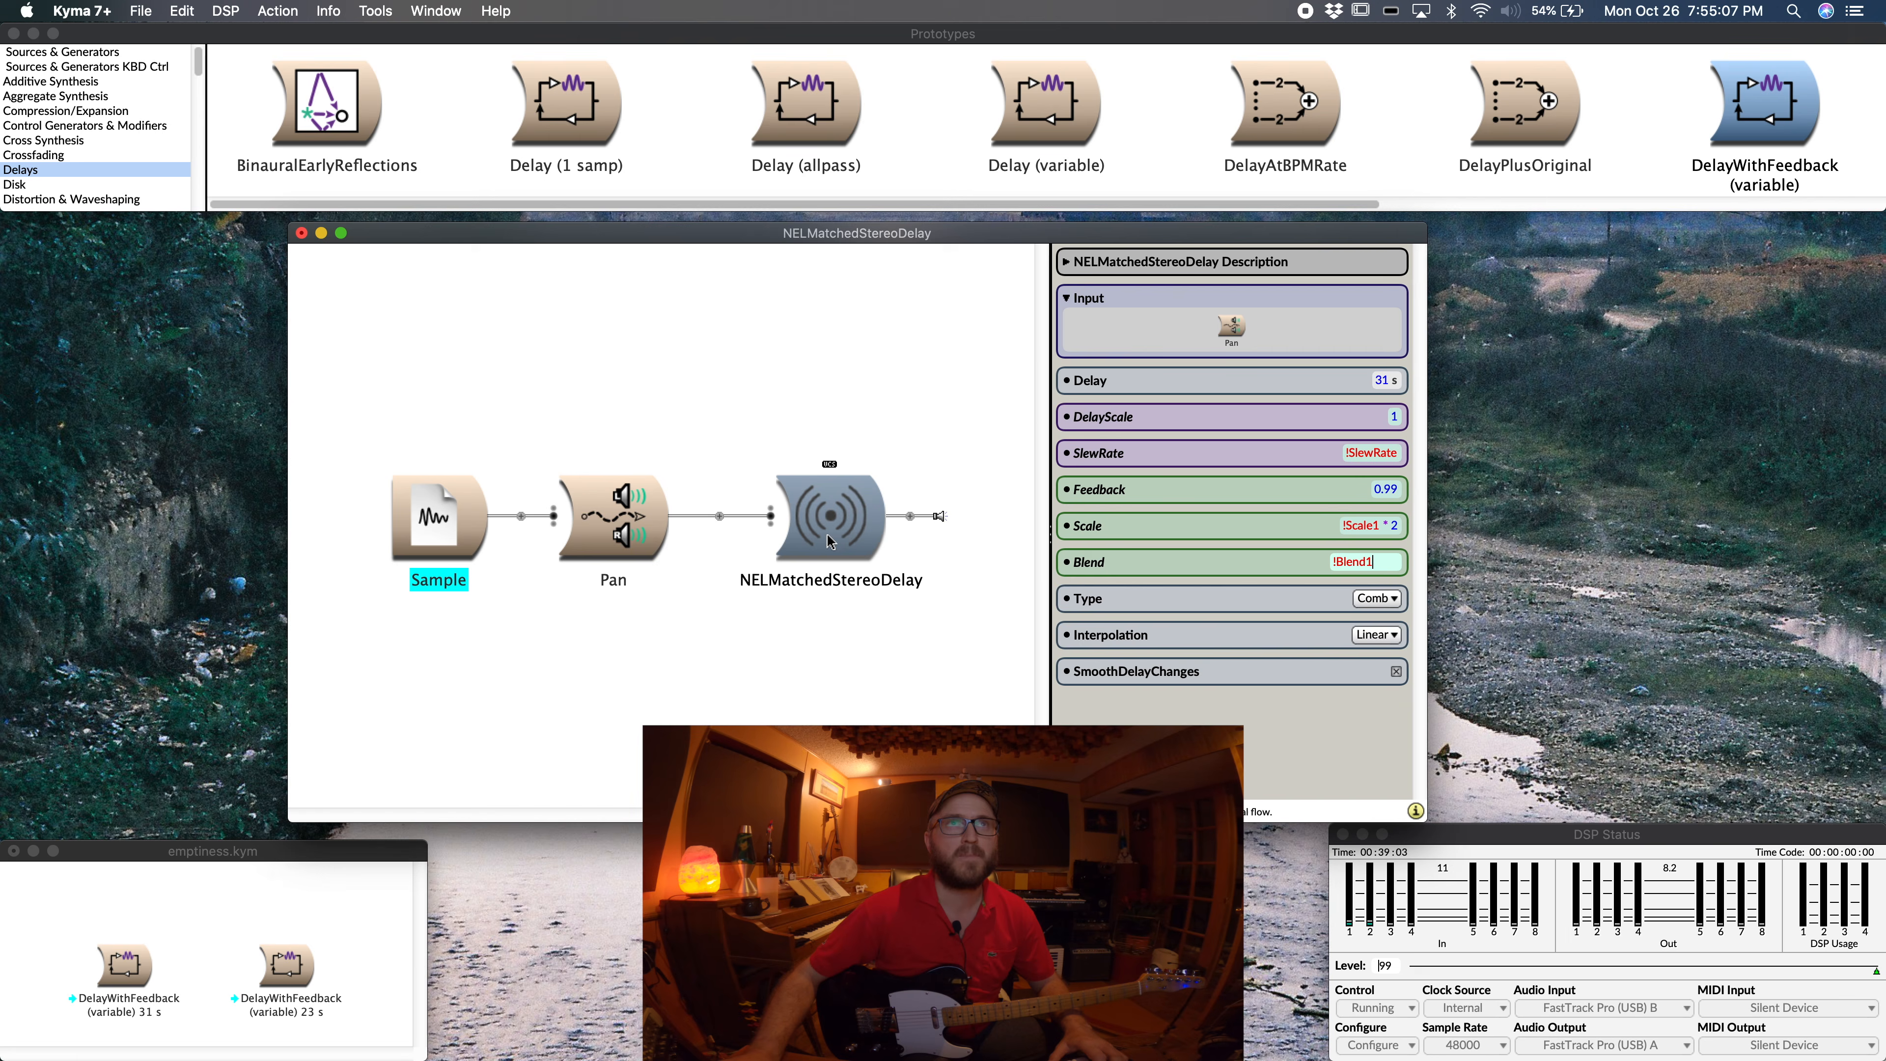
Step: Change the Pan sound's Pan expression so that repeatingFullRamp uses a 31 s duration
{"action": "left_click", "coordinate": [656, 529]}
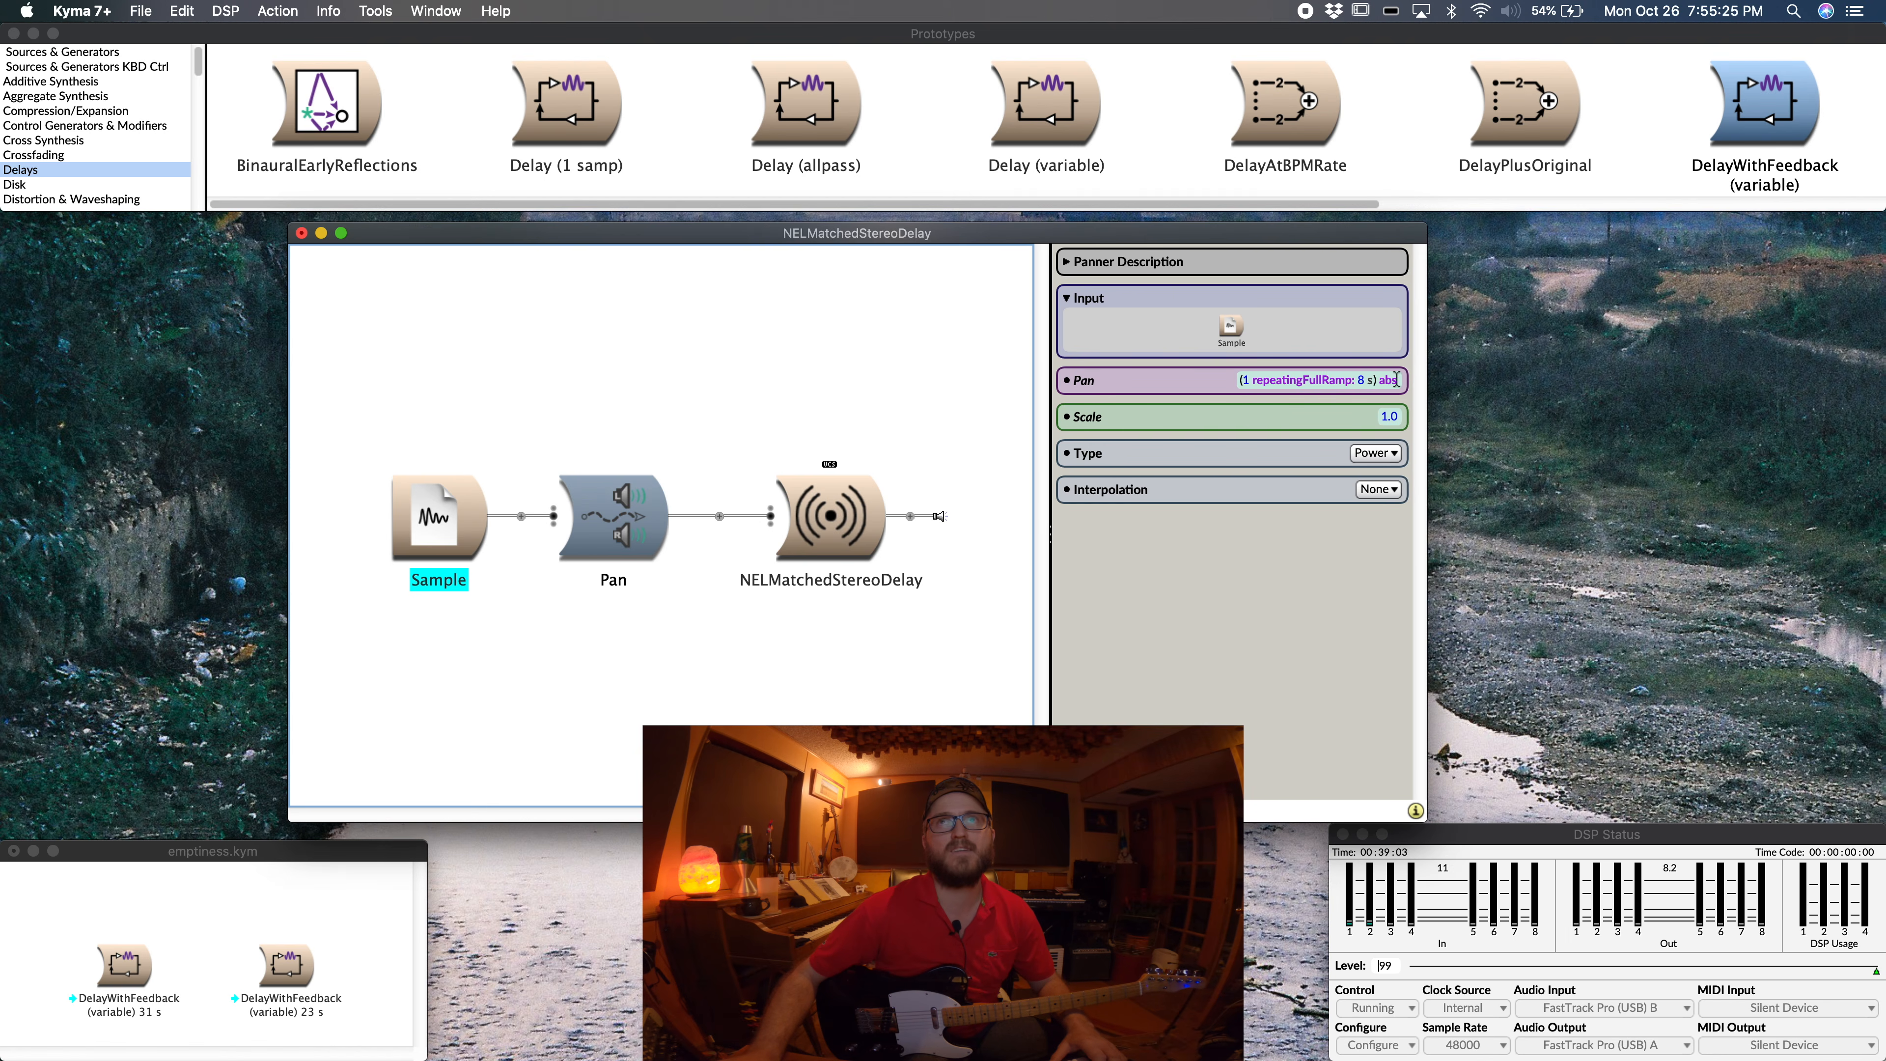
{"action": "mouse_move", "coordinate": [1391, 380]}
{"action": "left_click", "coordinate": [1362, 385]}
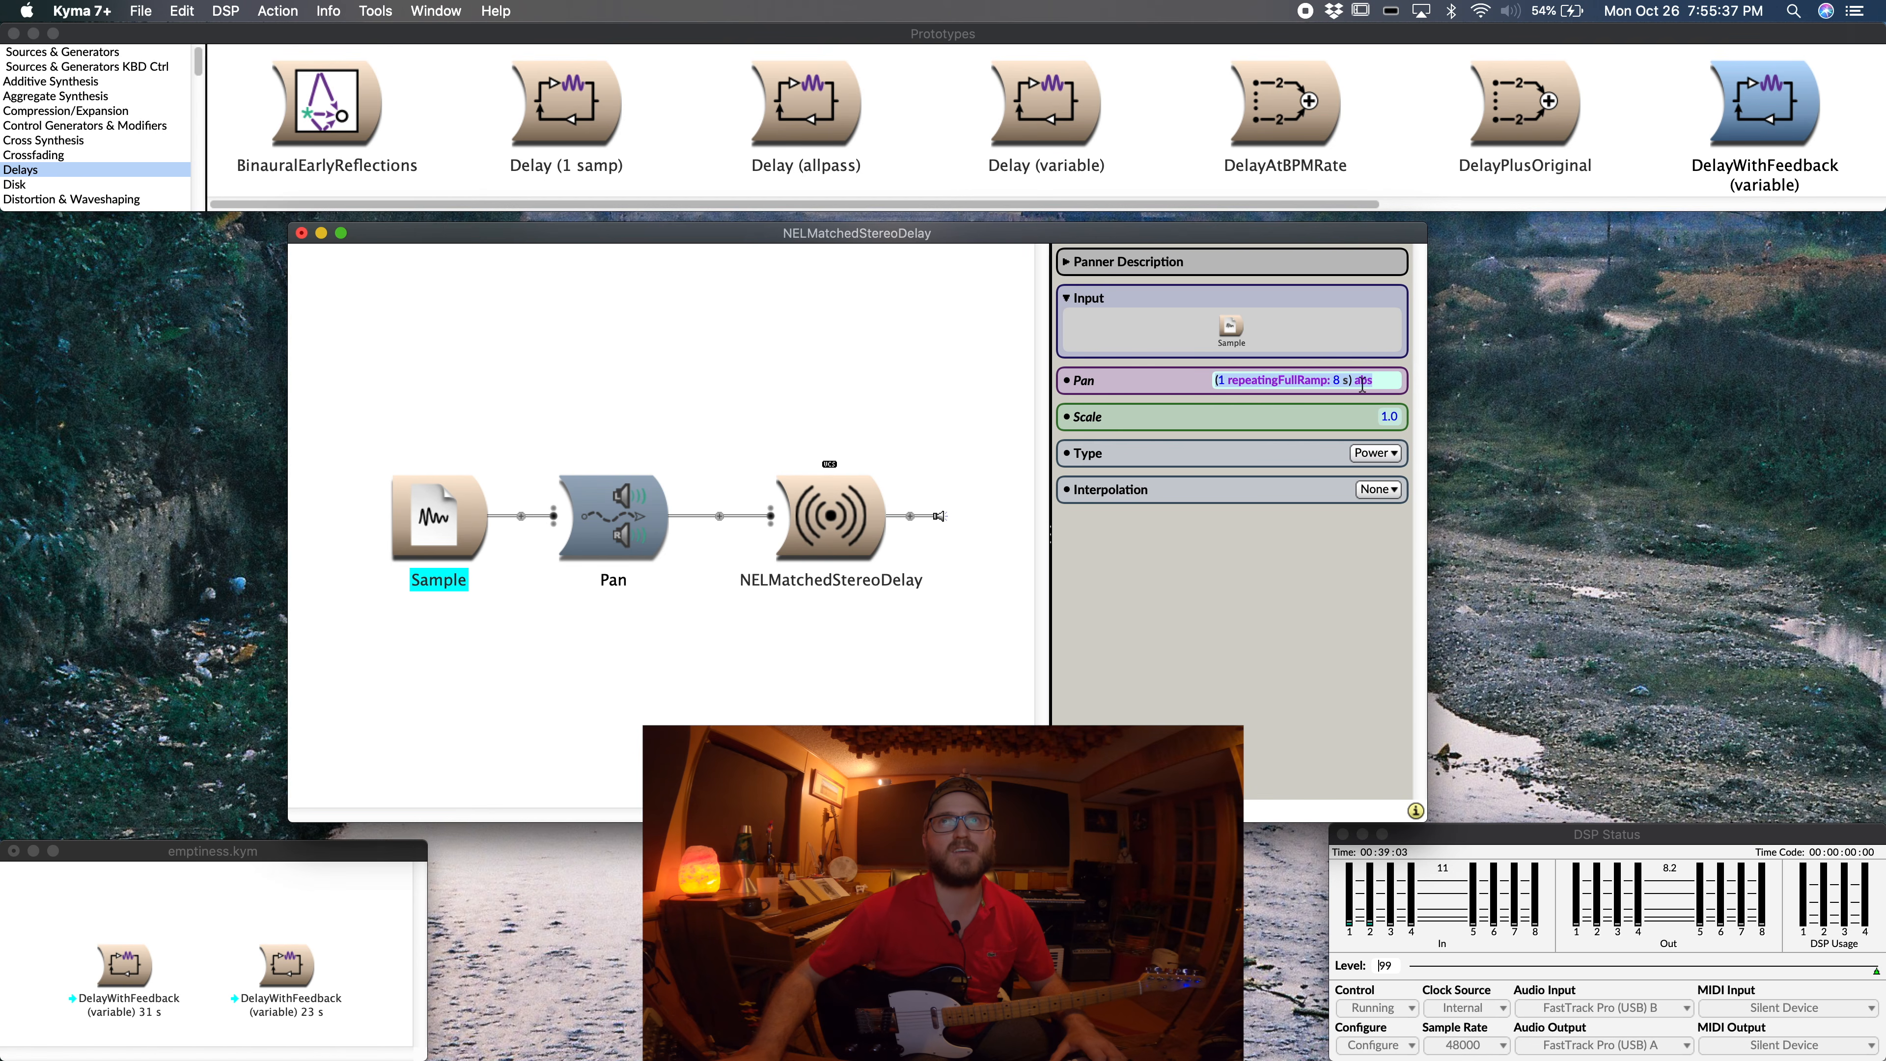
{"action": "left_click", "coordinate": [1338, 380]}
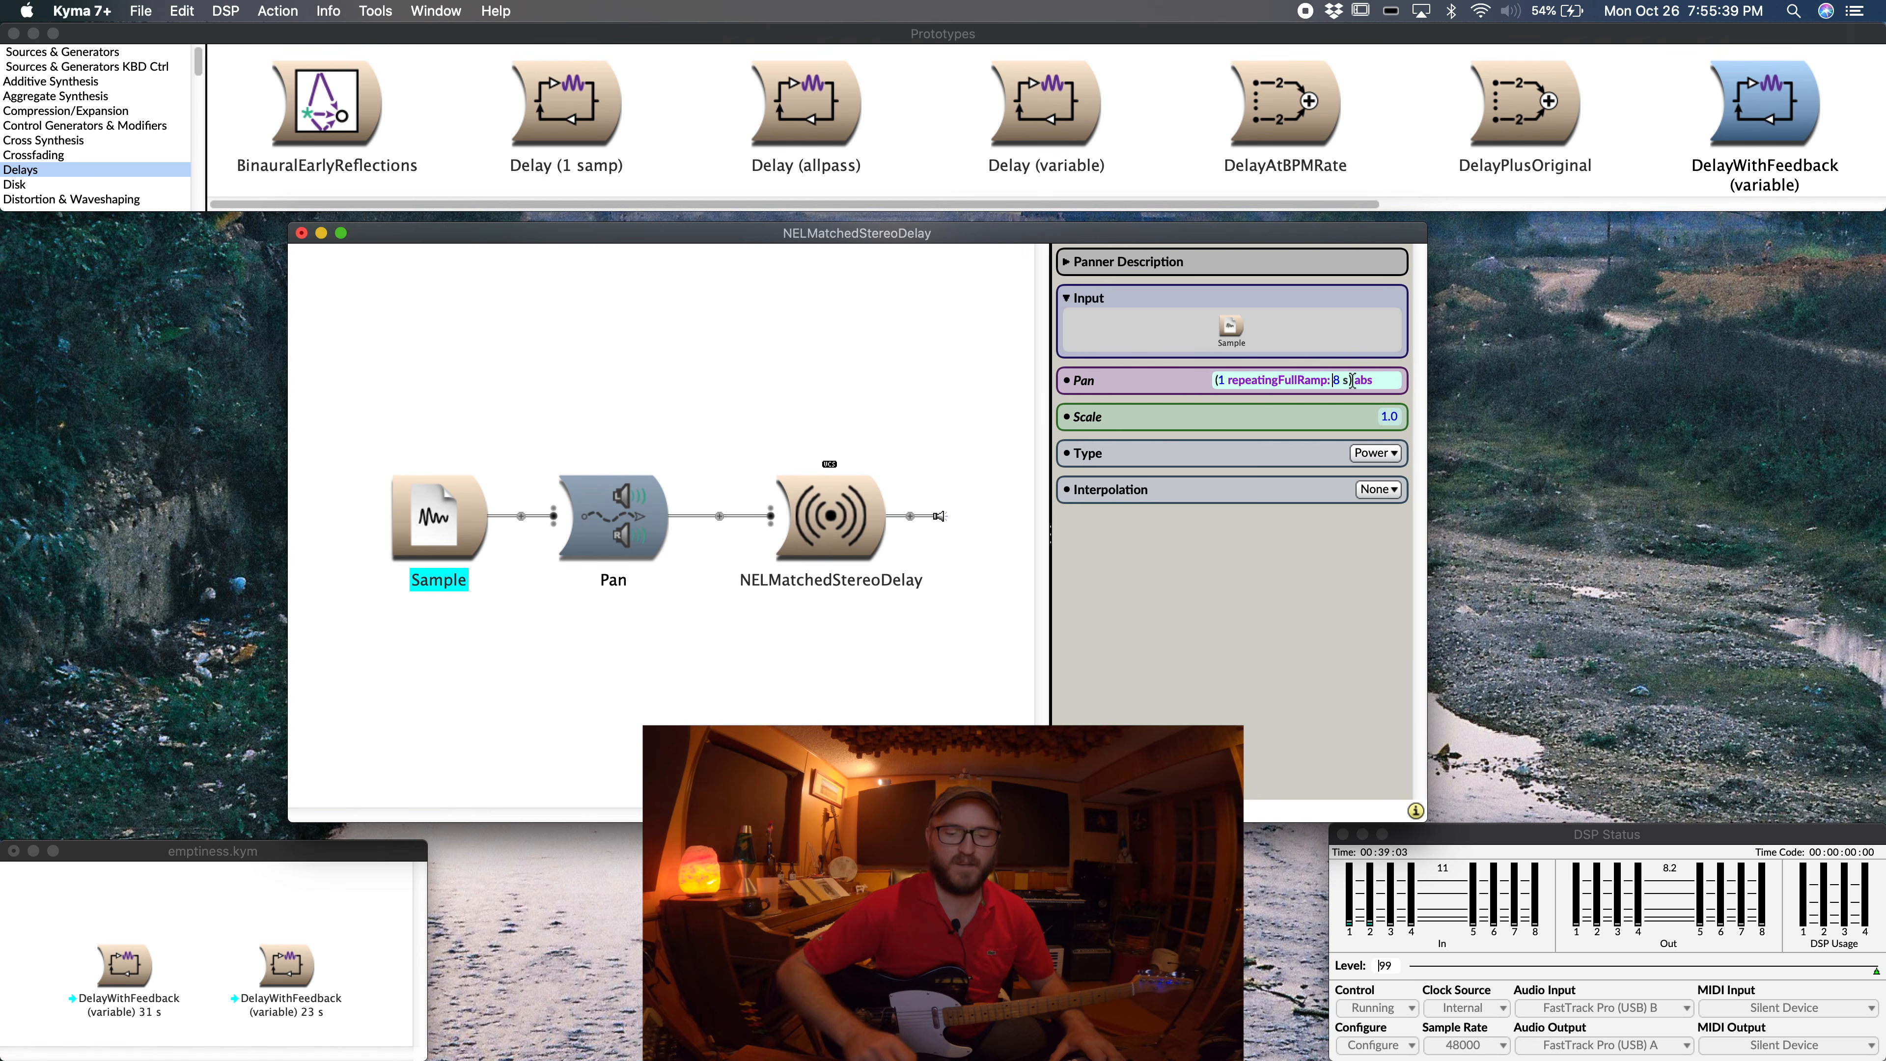
{"action": "key", "text": "BackSpace"}
{"action": "type", "text": "3"}
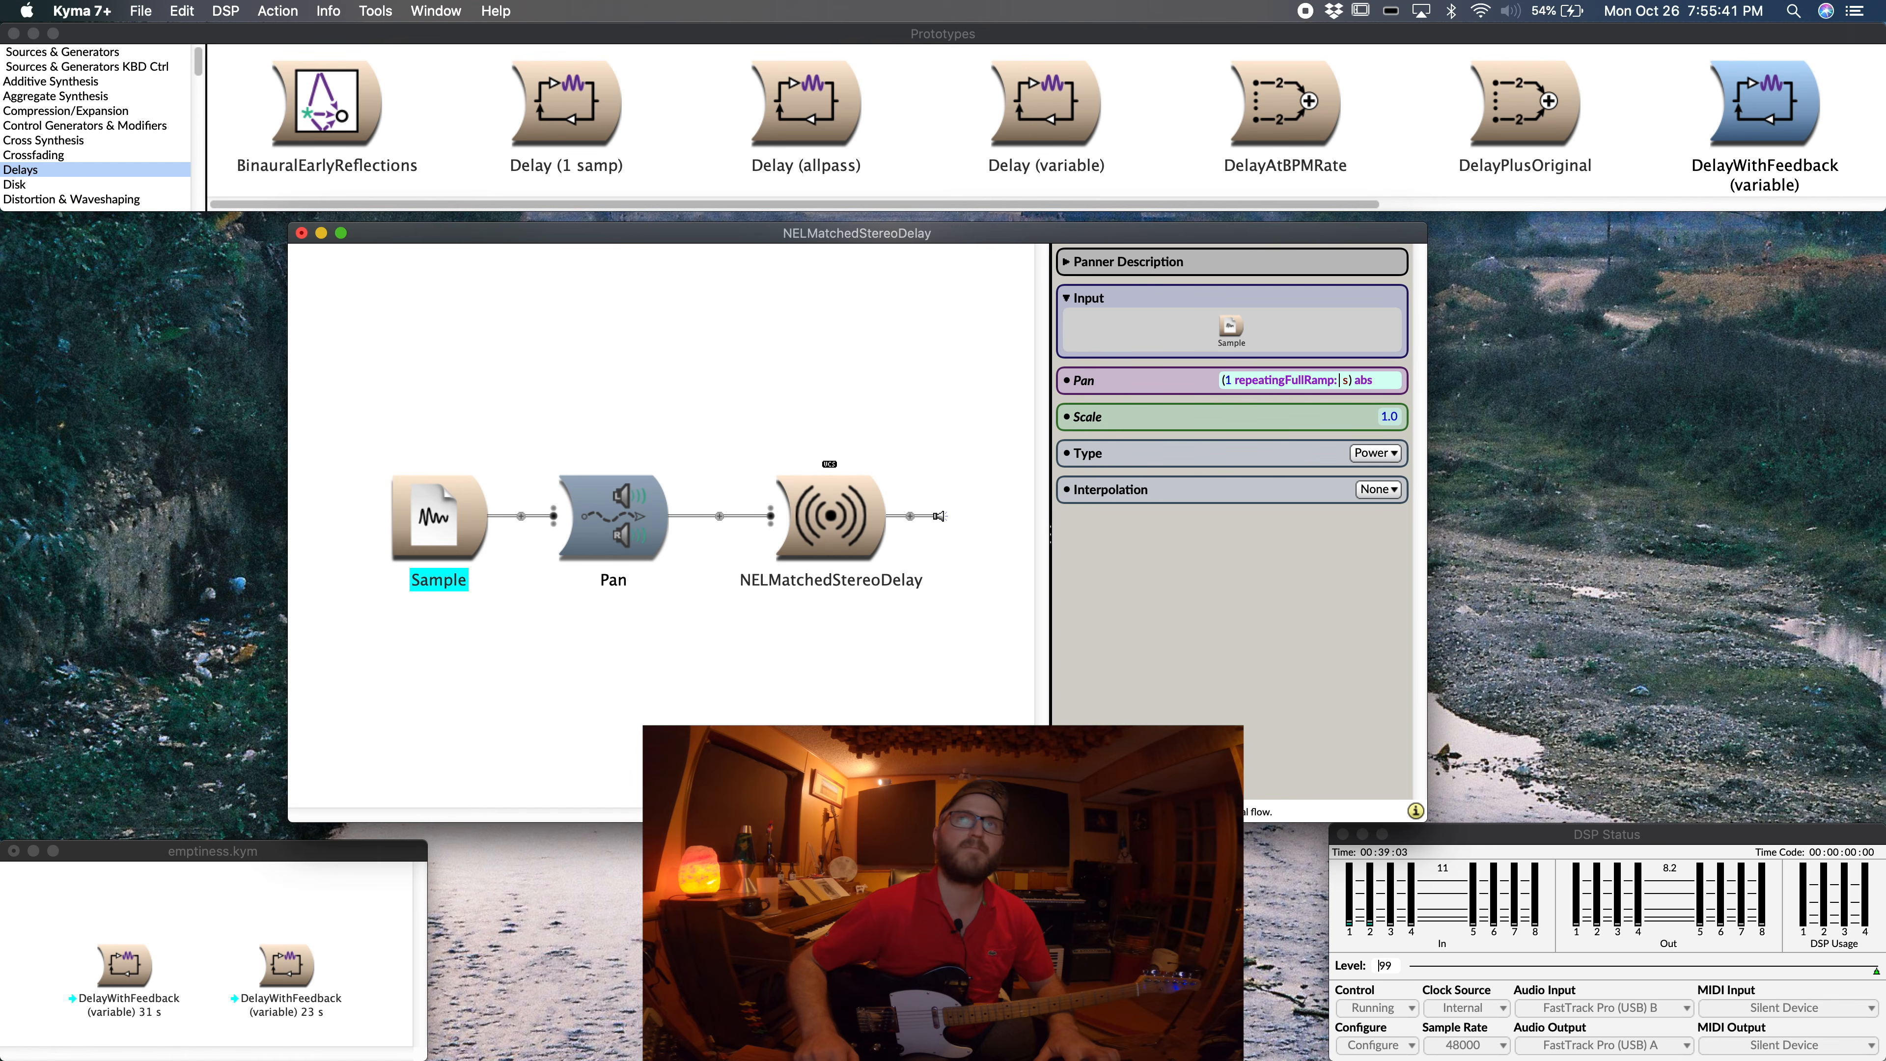
{"action": "type", "text": "1"}
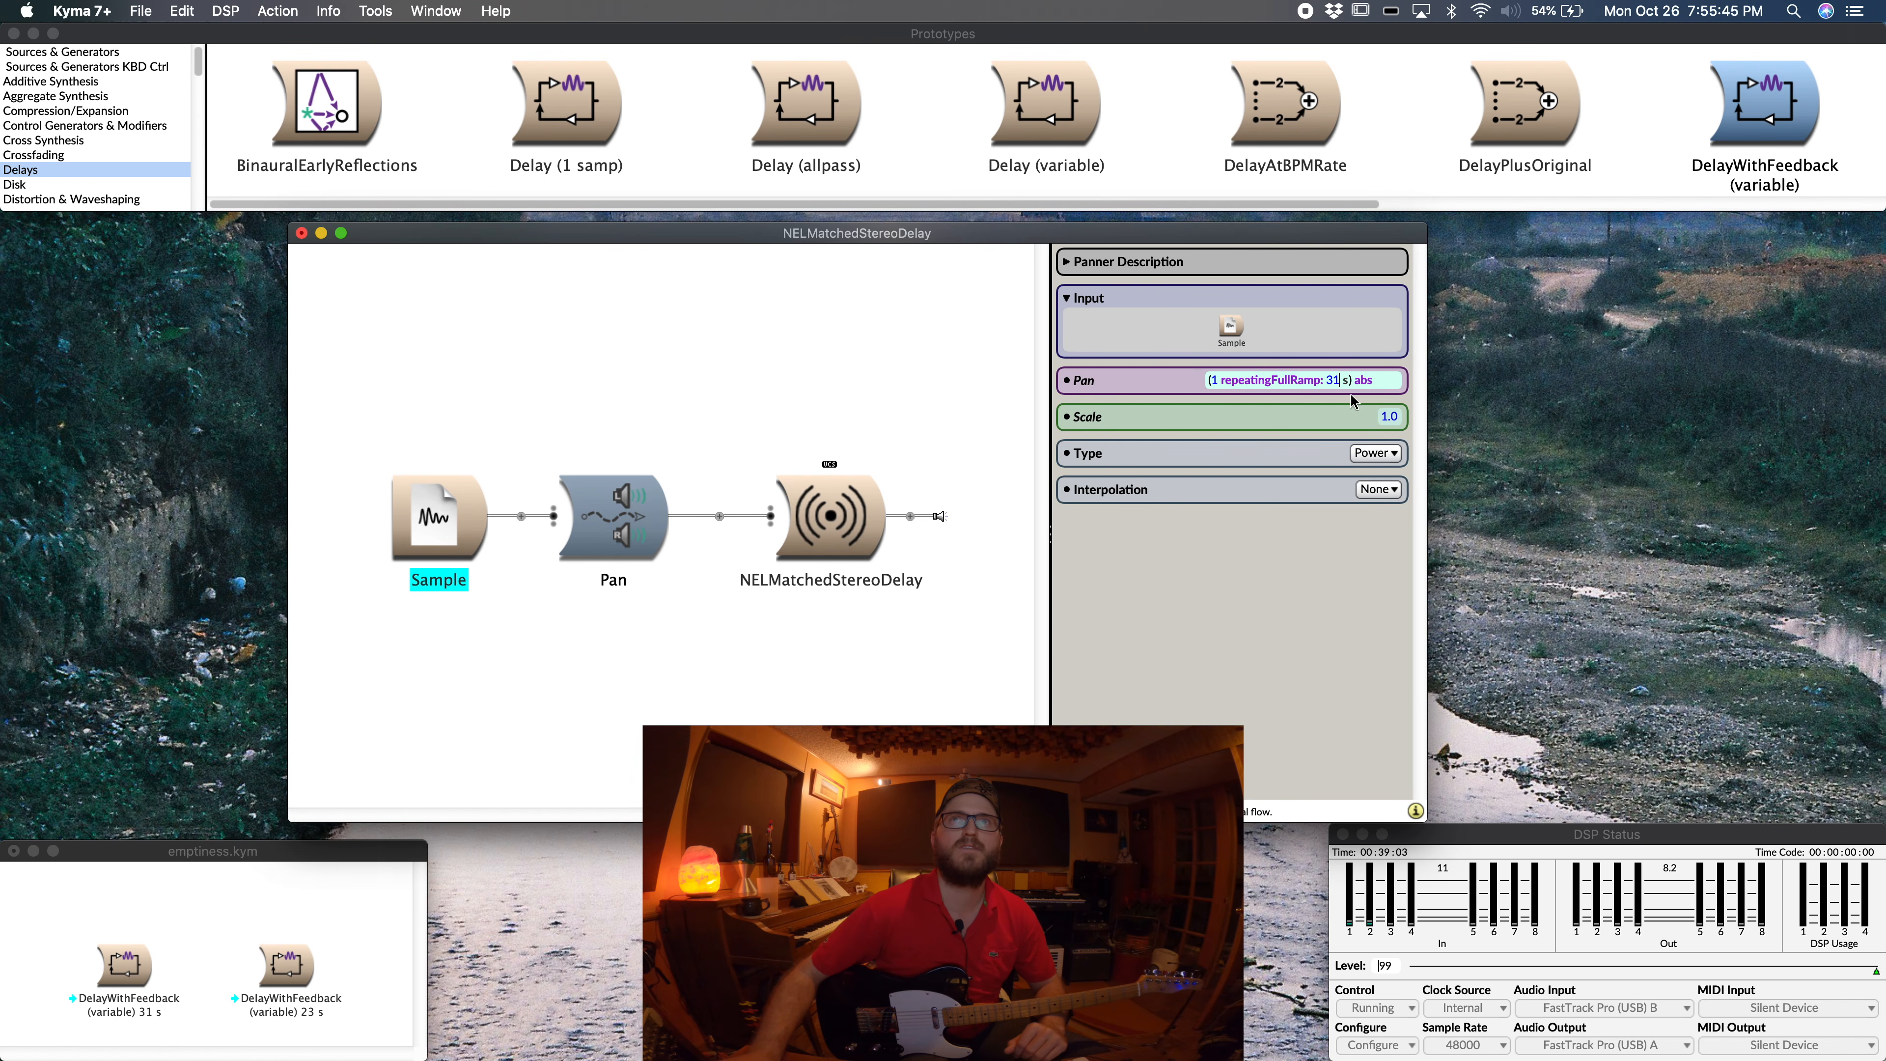
Step: Find the Input Channel 1 prototype by searching for "input channel" and replace the Sample sound in the signal flow with it
{"action": "left_click", "coordinate": [463, 536]}
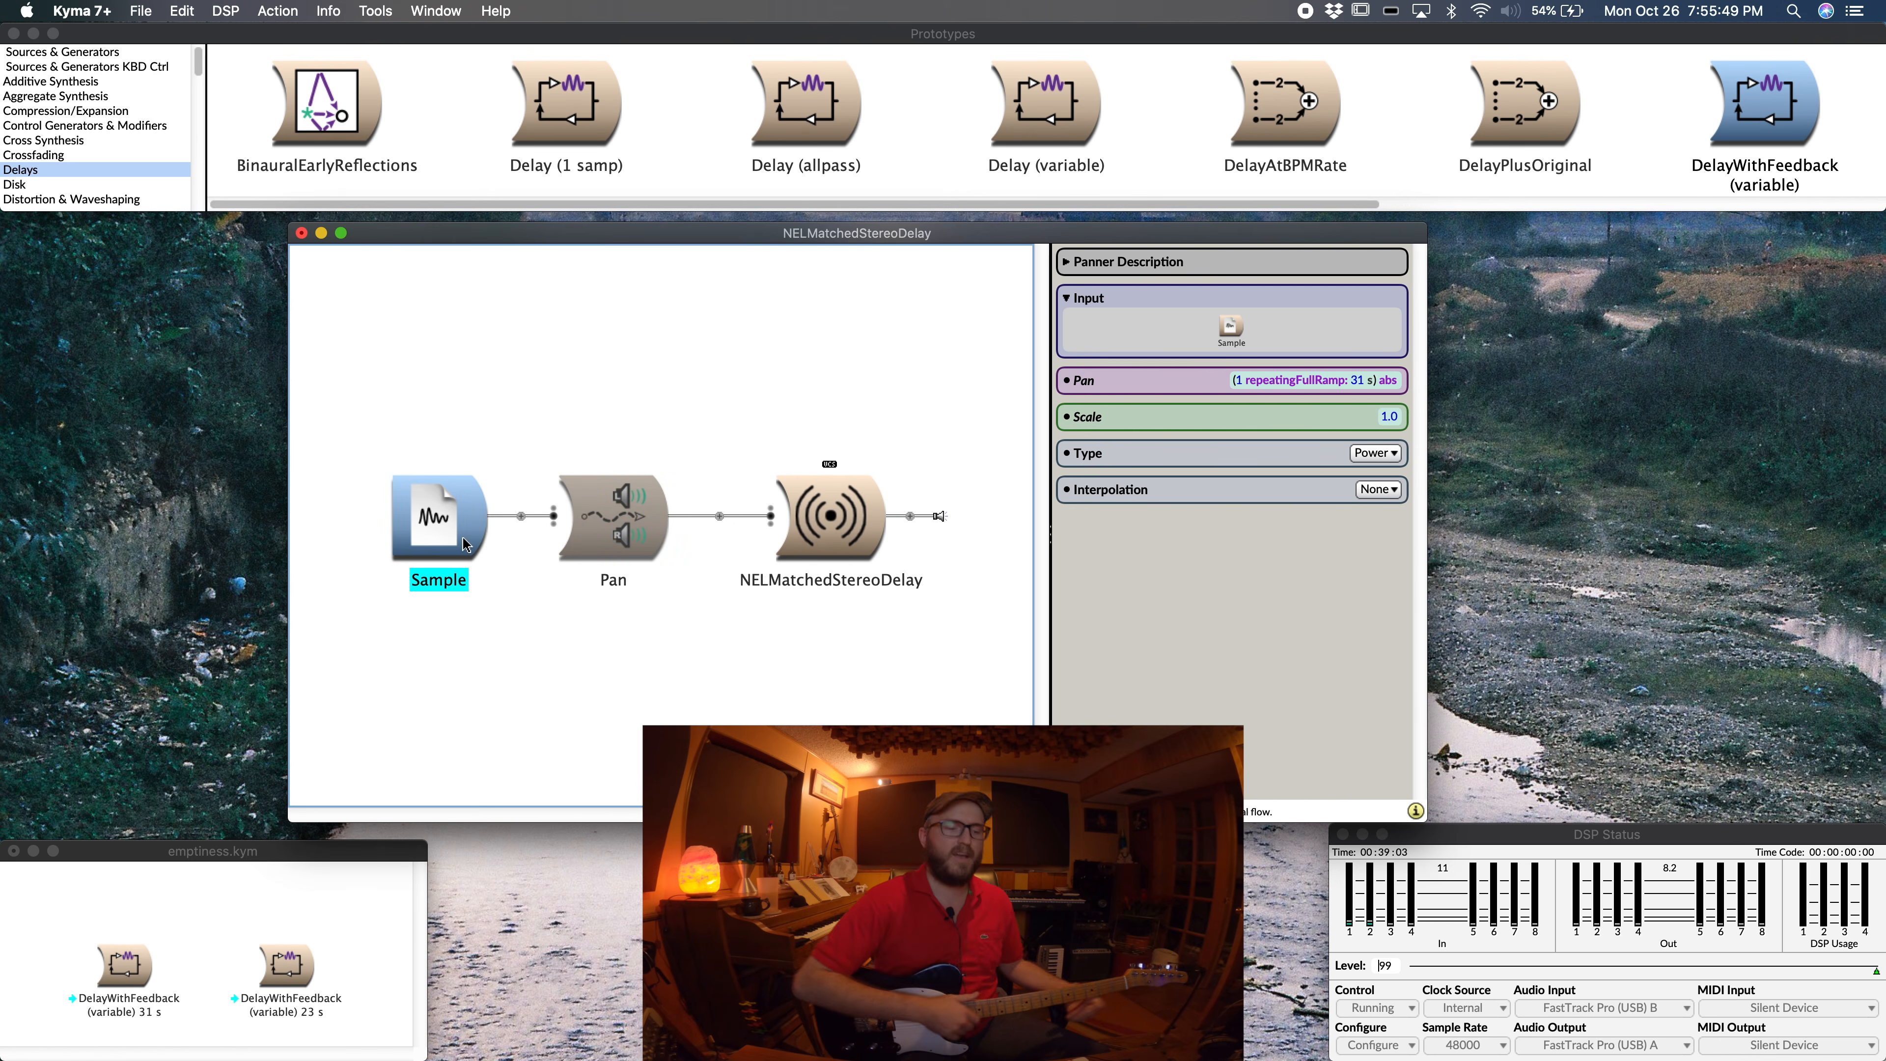
{"action": "key", "text": "super+f"}
{"action": "type", "text": "in"}
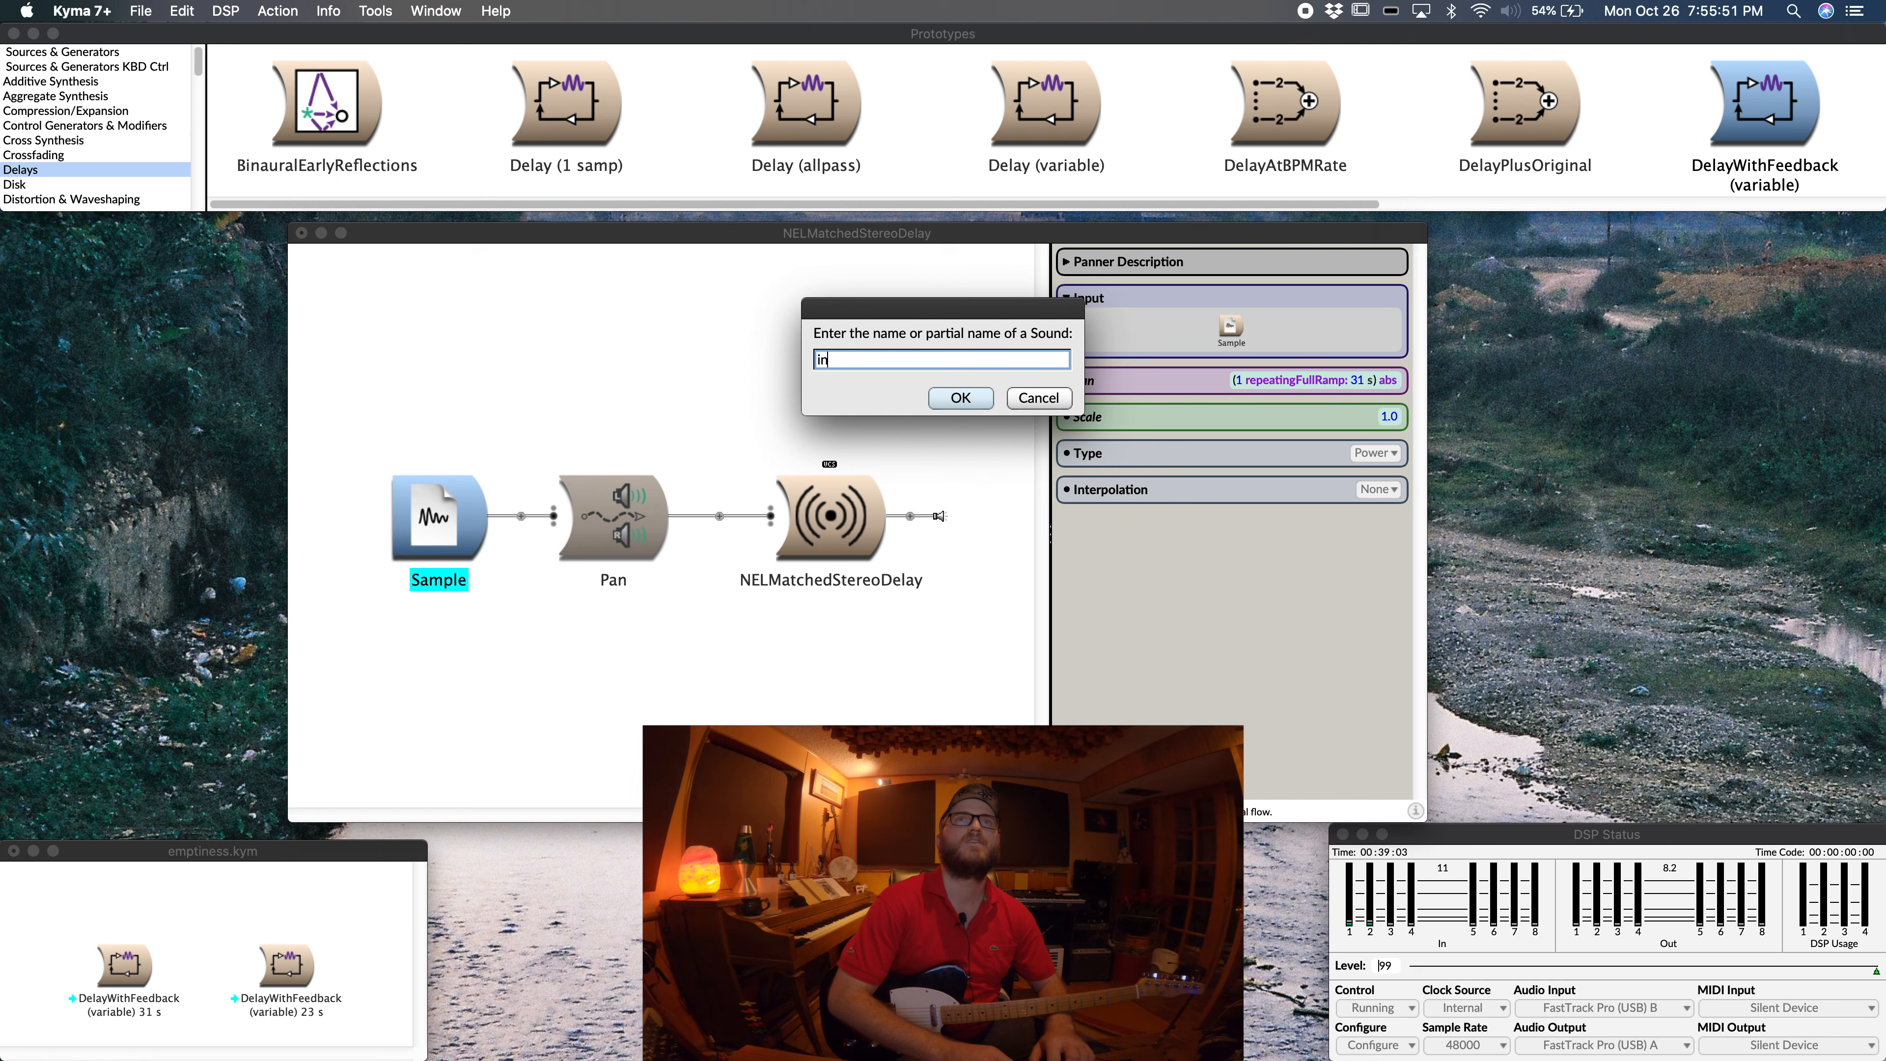
{"action": "type", "text": "put"}
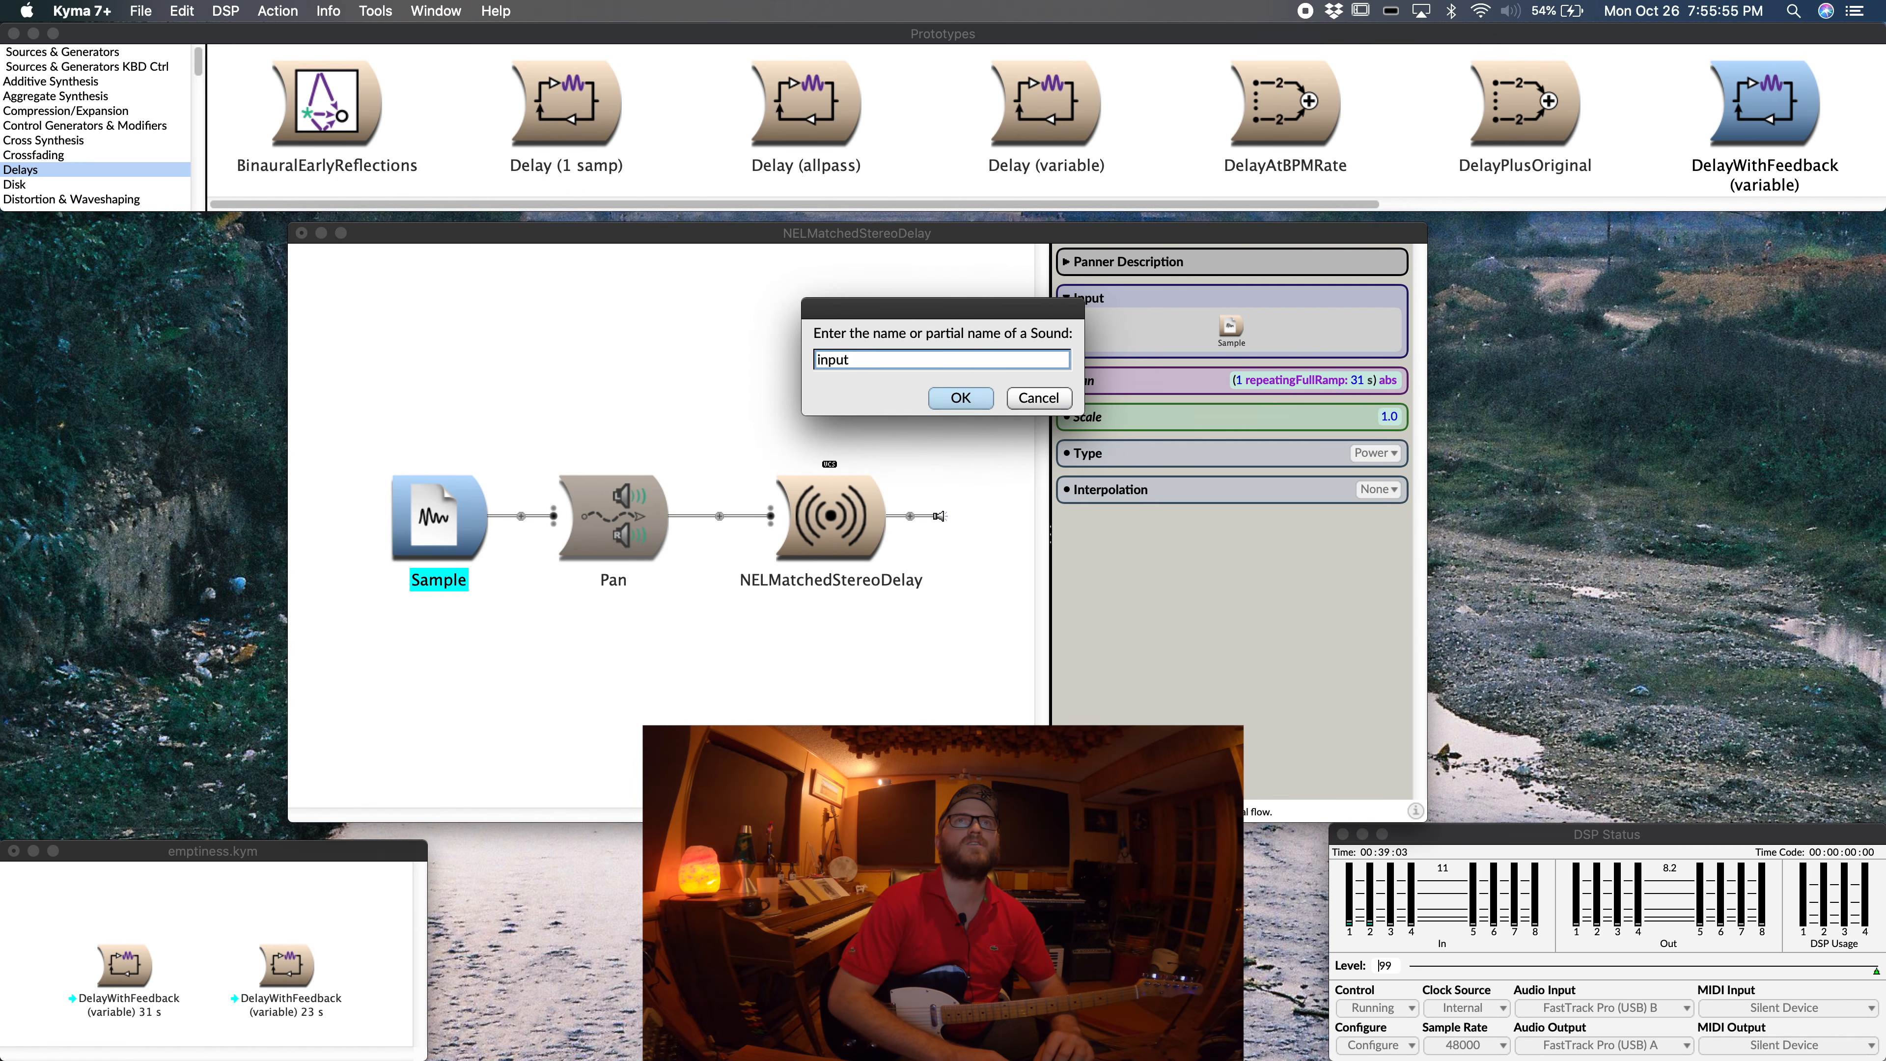
{"action": "type", "text": " channel"}
{"action": "key", "text": "Return"}
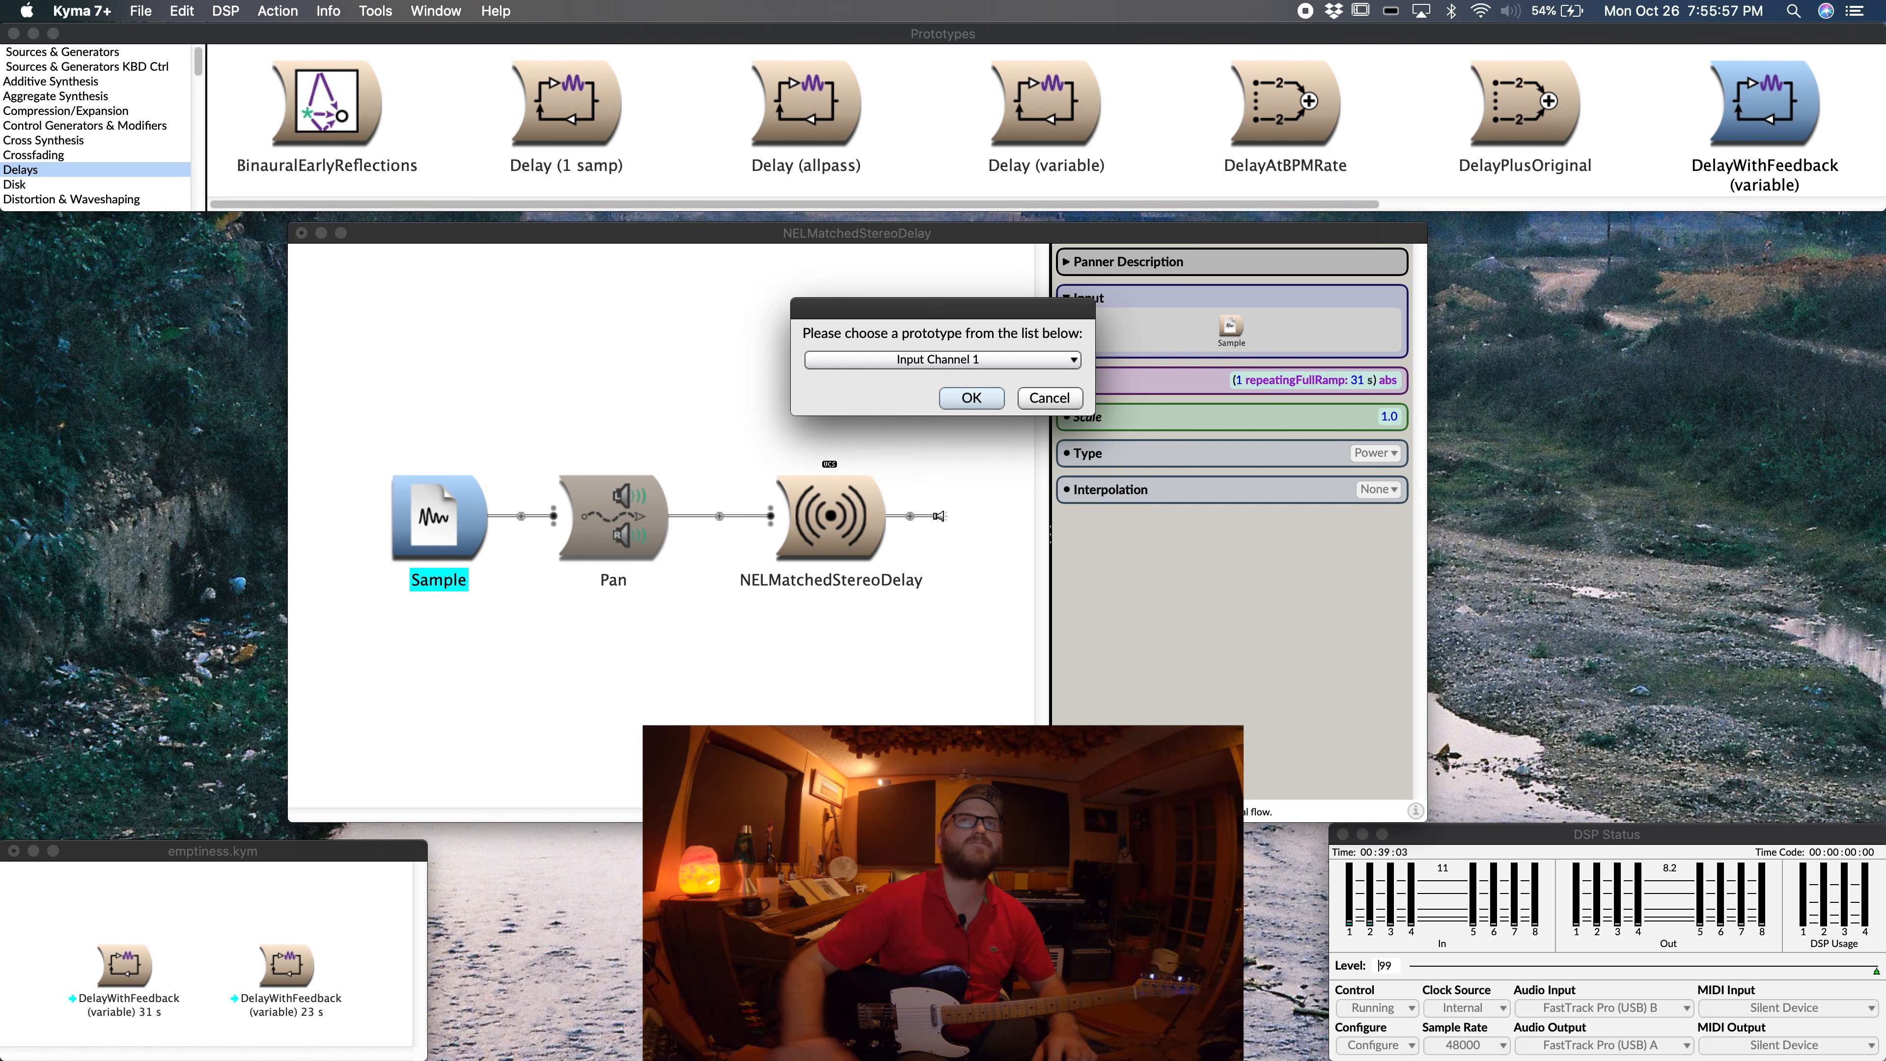
{"action": "key", "text": "Return"}
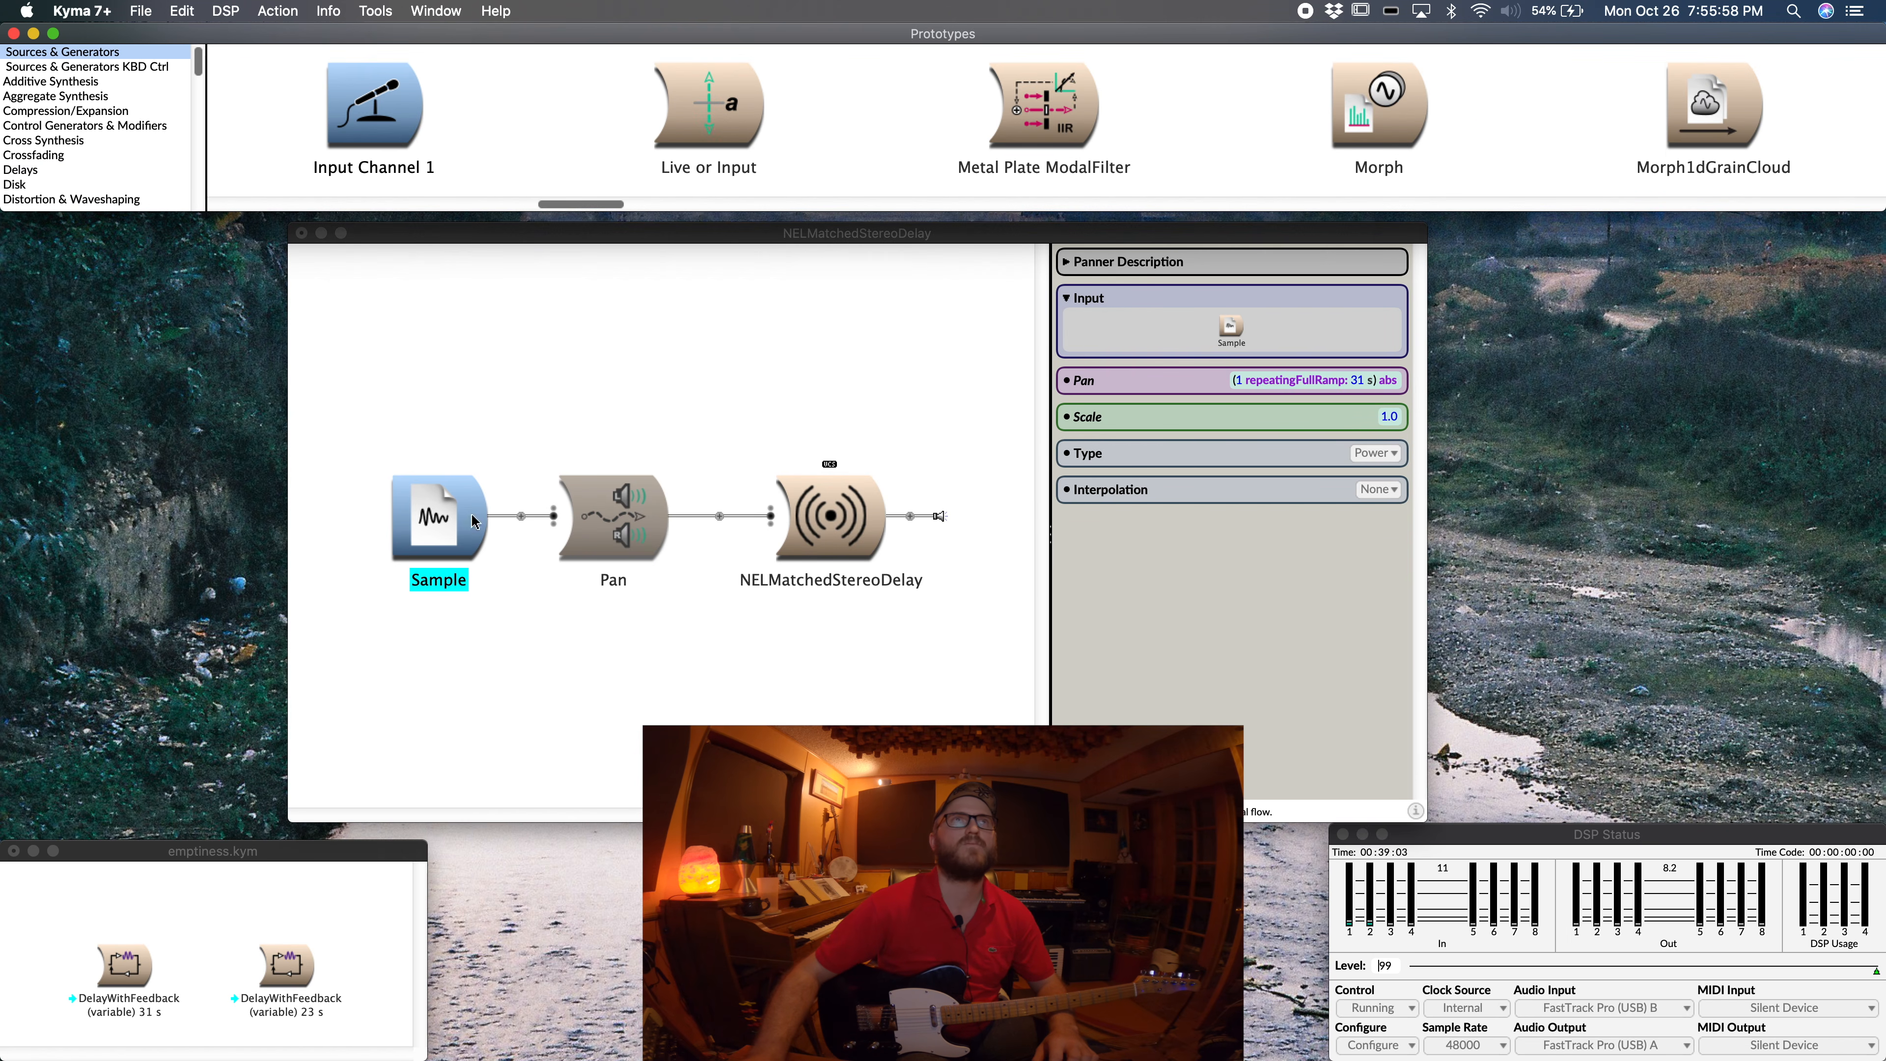
{"action": "left_click_drag", "start_coordinate": [381, 91], "coordinate": [446, 522]}
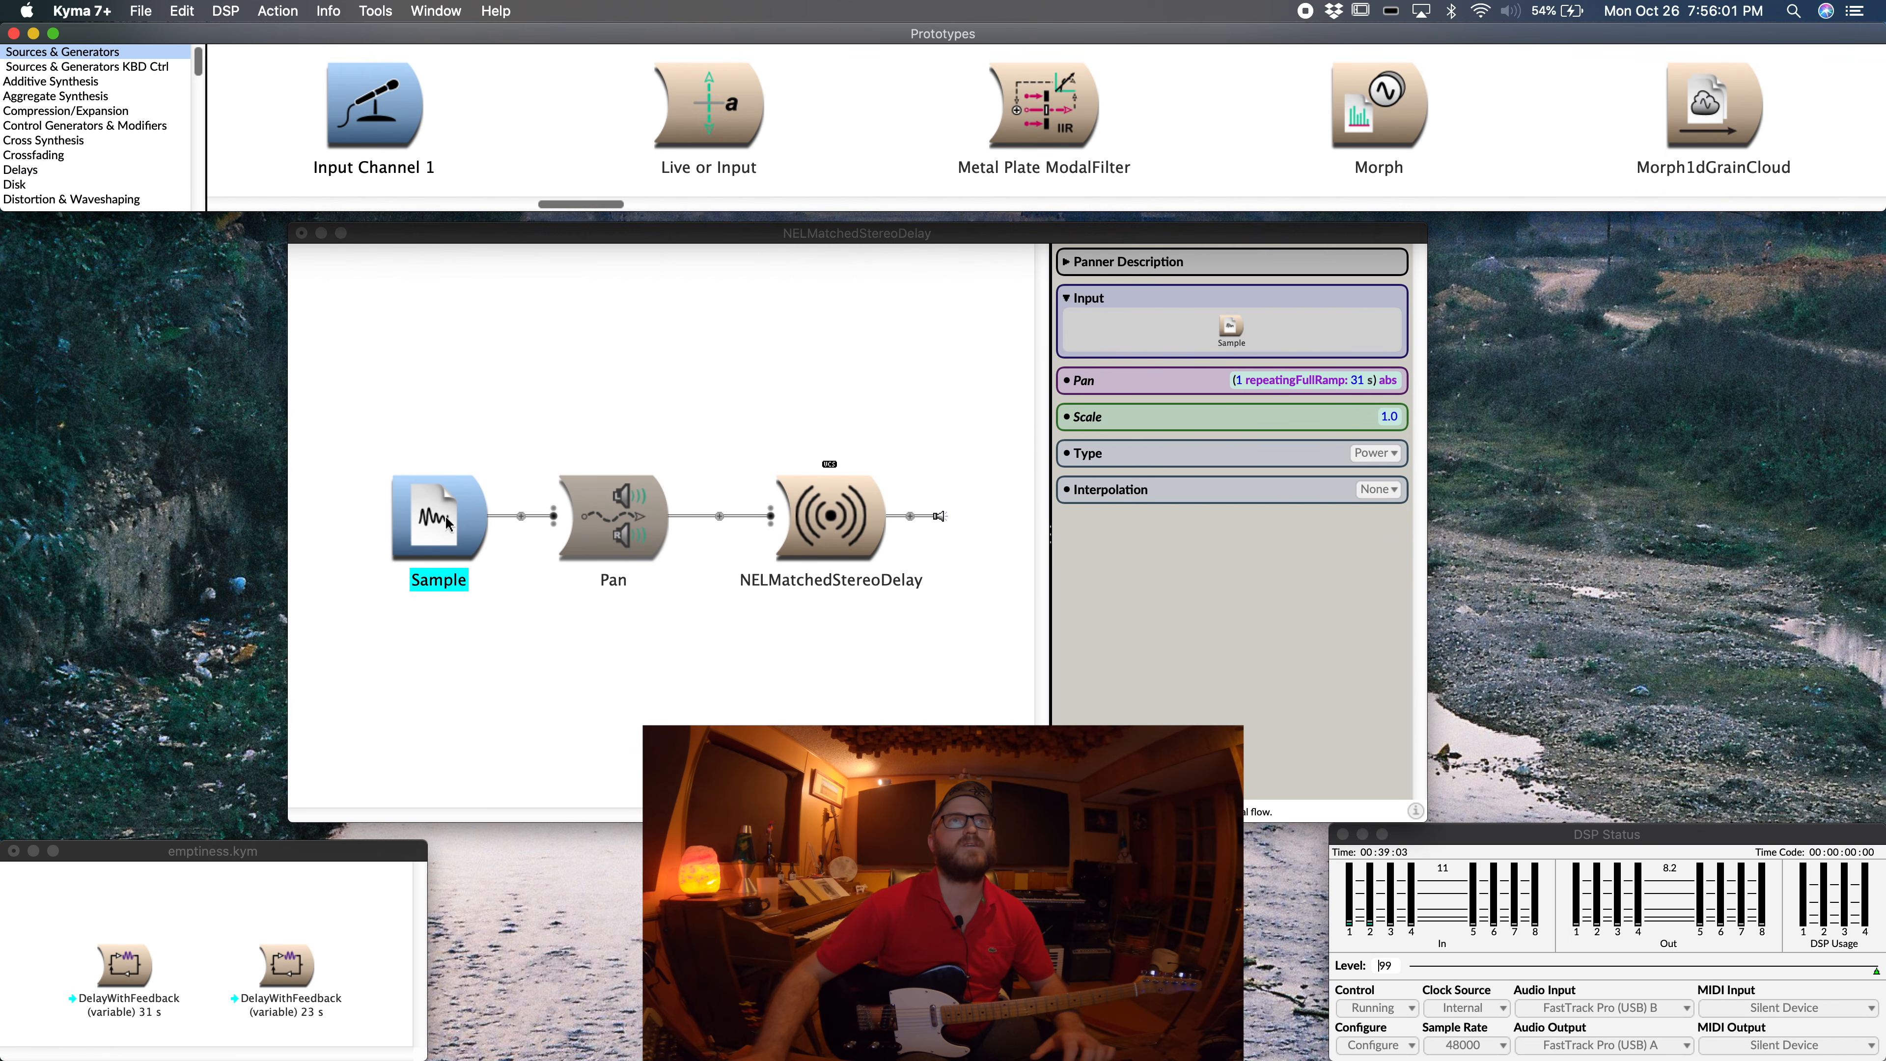
{"action": "left_click", "coordinate": [952, 391]}
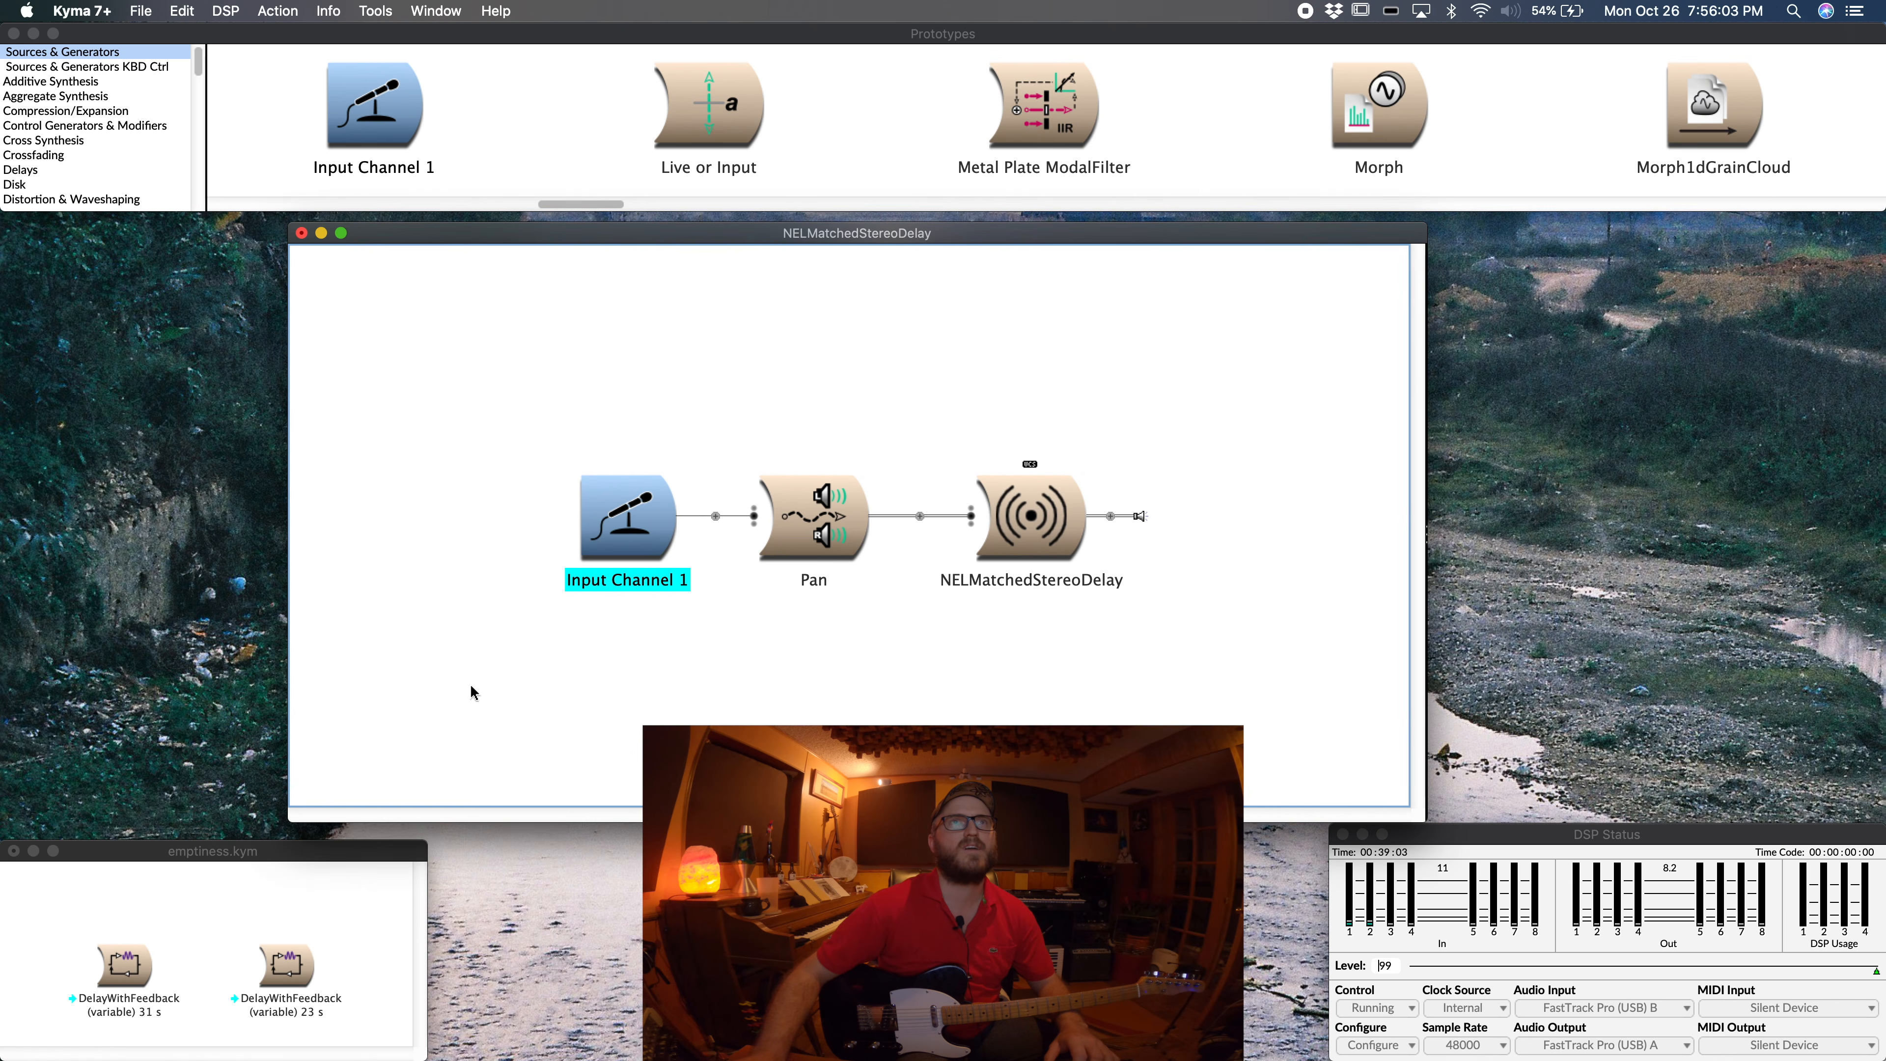
Step: Place a copy of the finished NELMatchedStereoDelay sound in emptiness.kym, above the 31 s DelayWithFeedback
{"action": "left_click", "coordinate": [820, 535]}
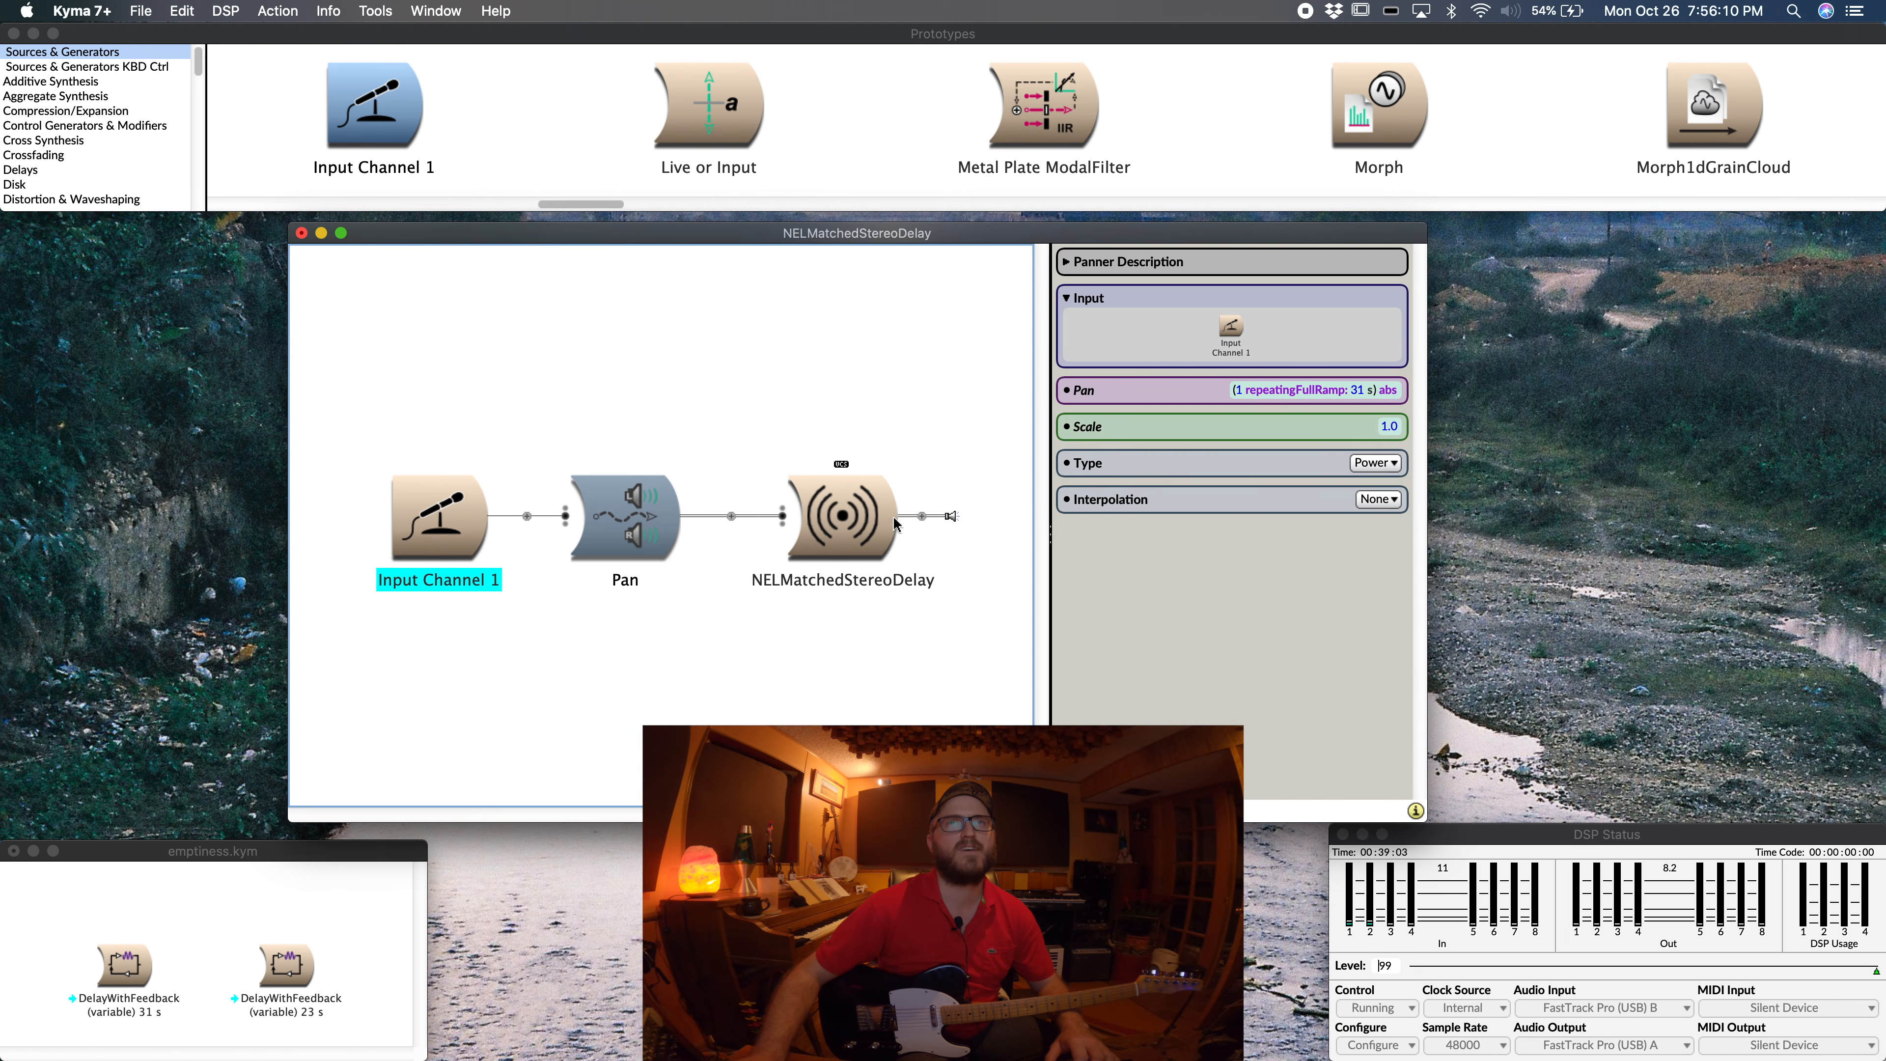
{"action": "left_click", "coordinate": [864, 526]}
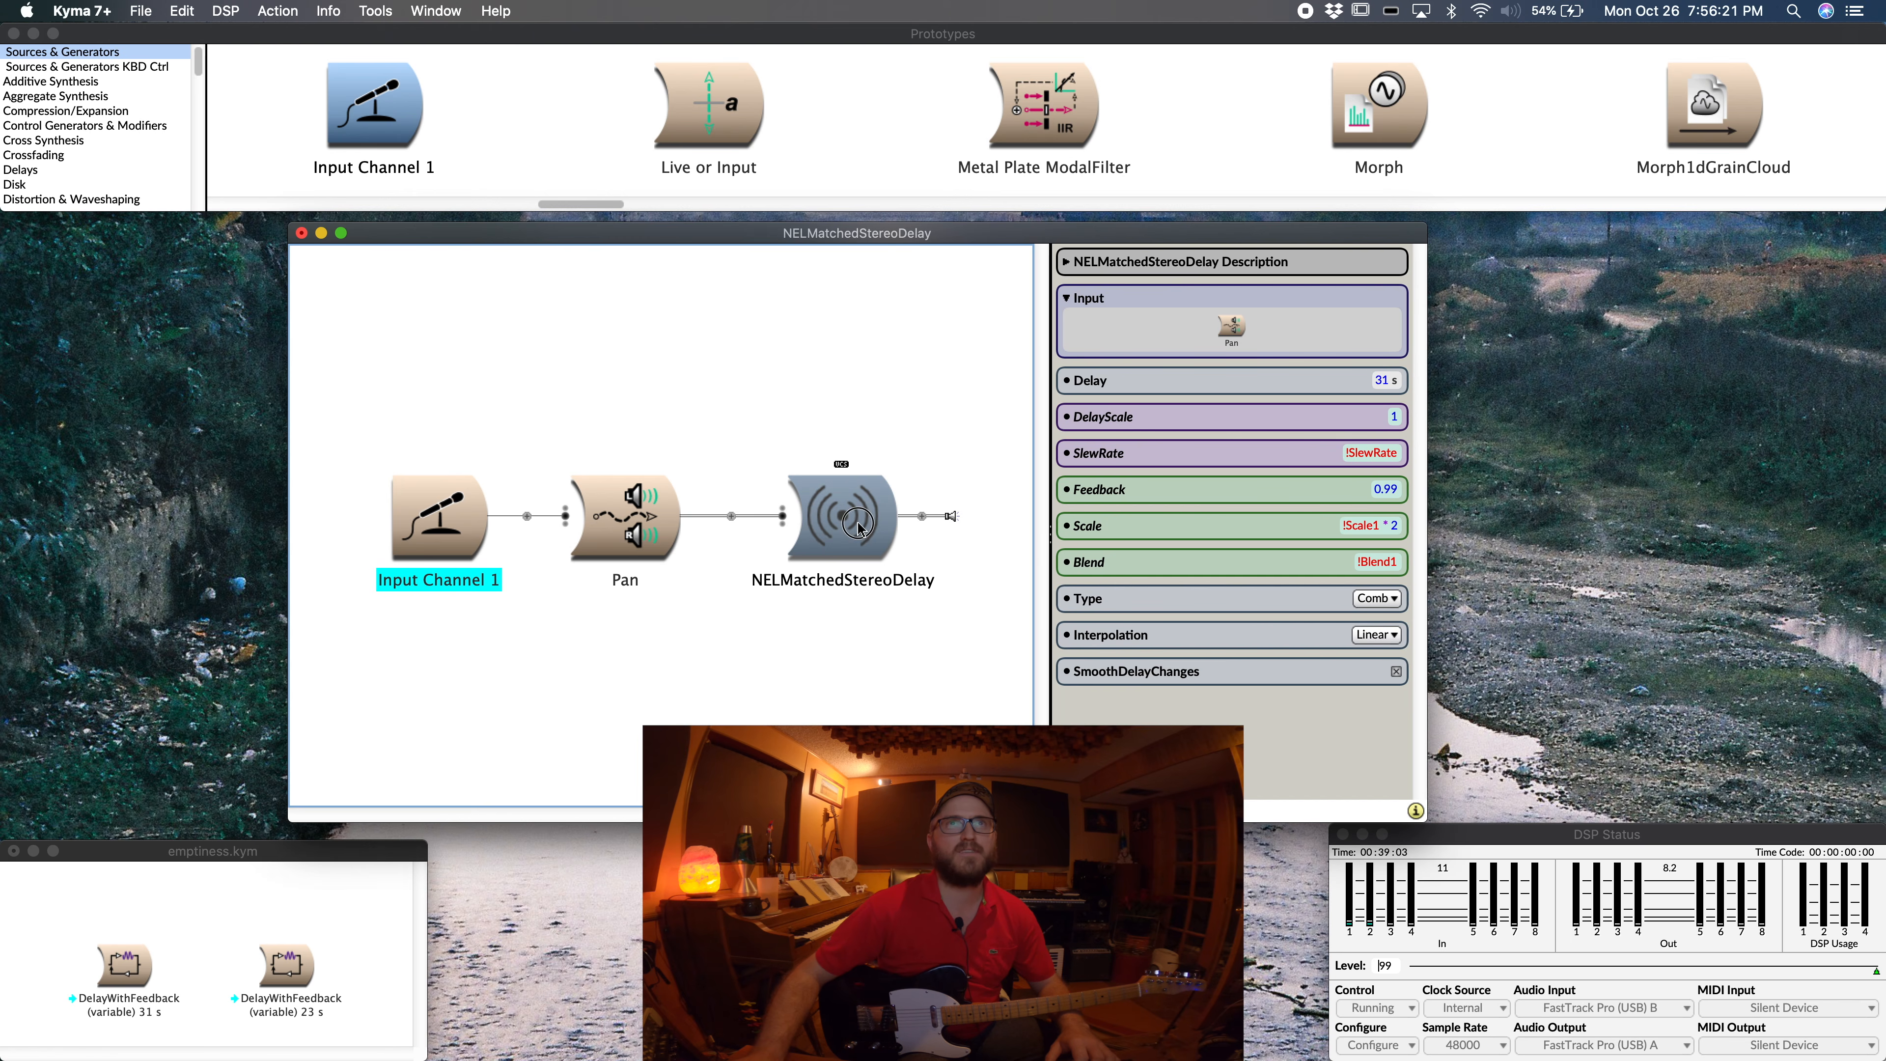
{"action": "left_click_drag", "start_coordinate": [846, 528], "coordinate": [151, 883]}
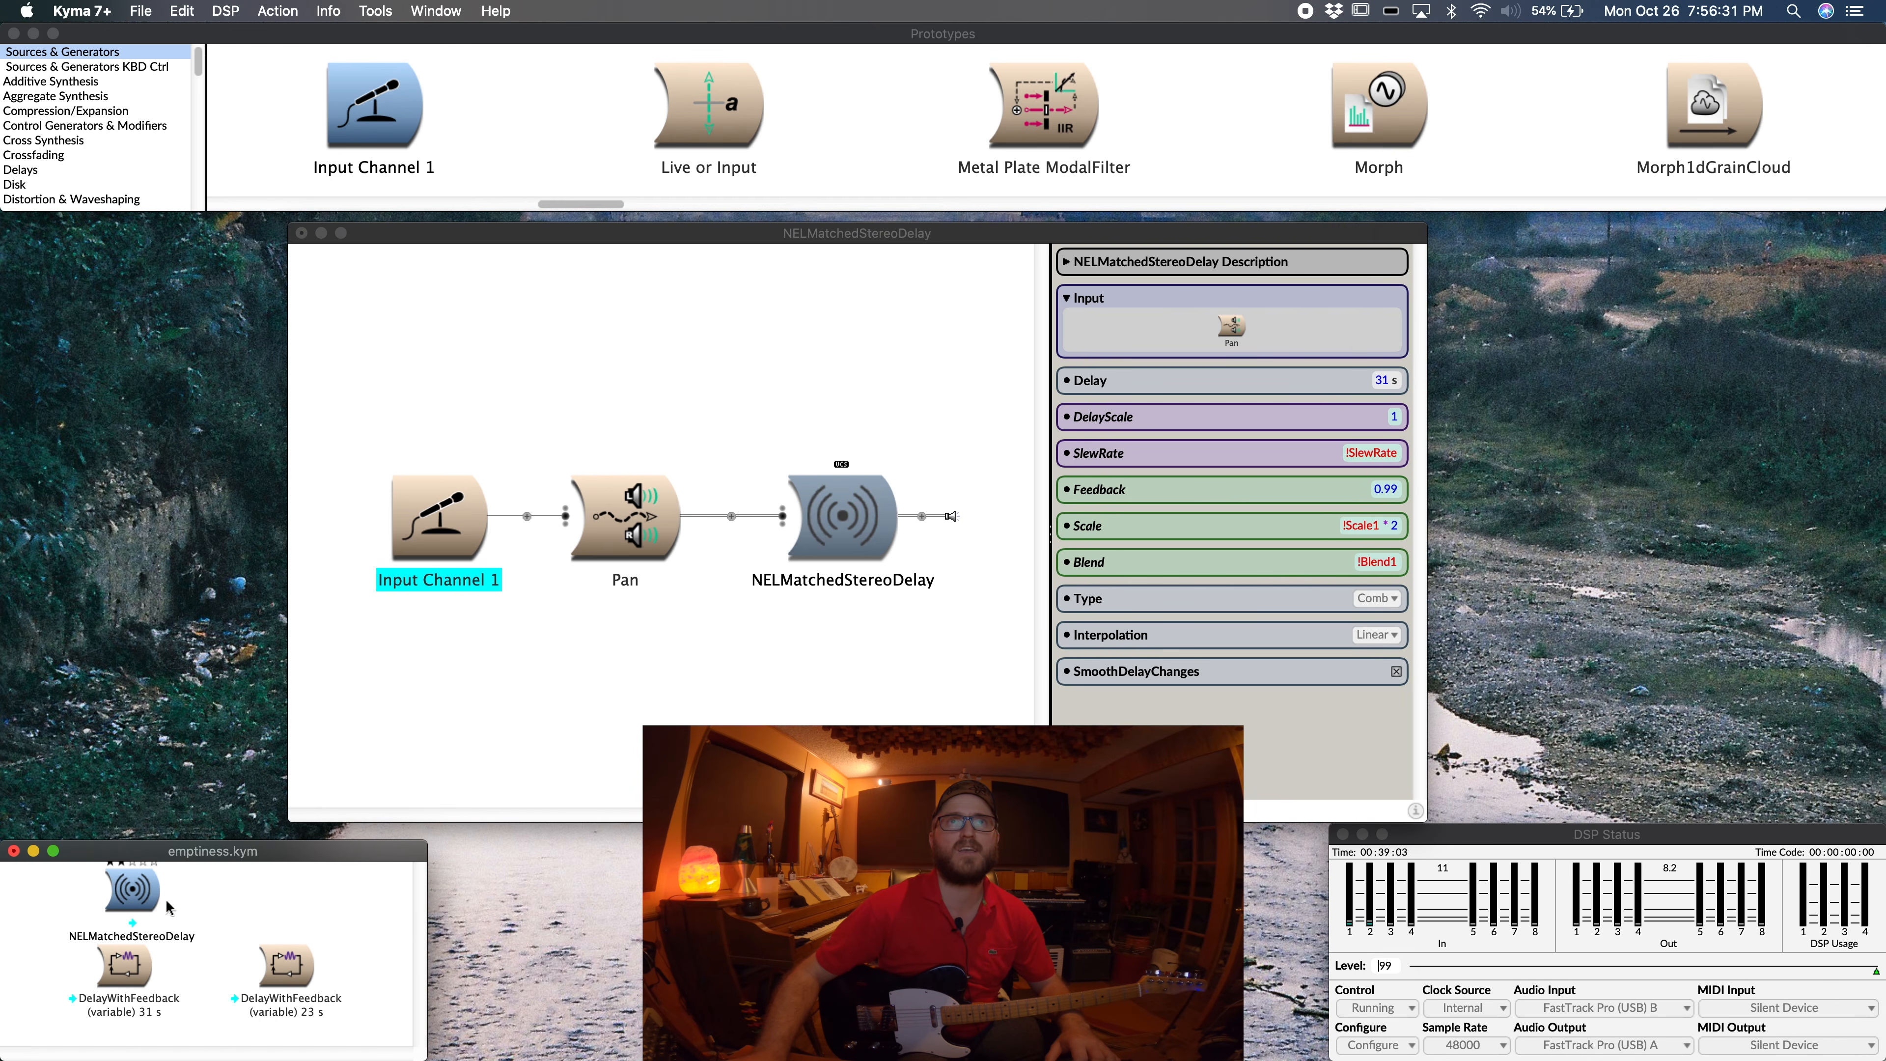
Step: Set the Delay of the NELMatchedStereoDelay in the open editor to 23 s
{"action": "left_click", "coordinate": [1386, 383]}
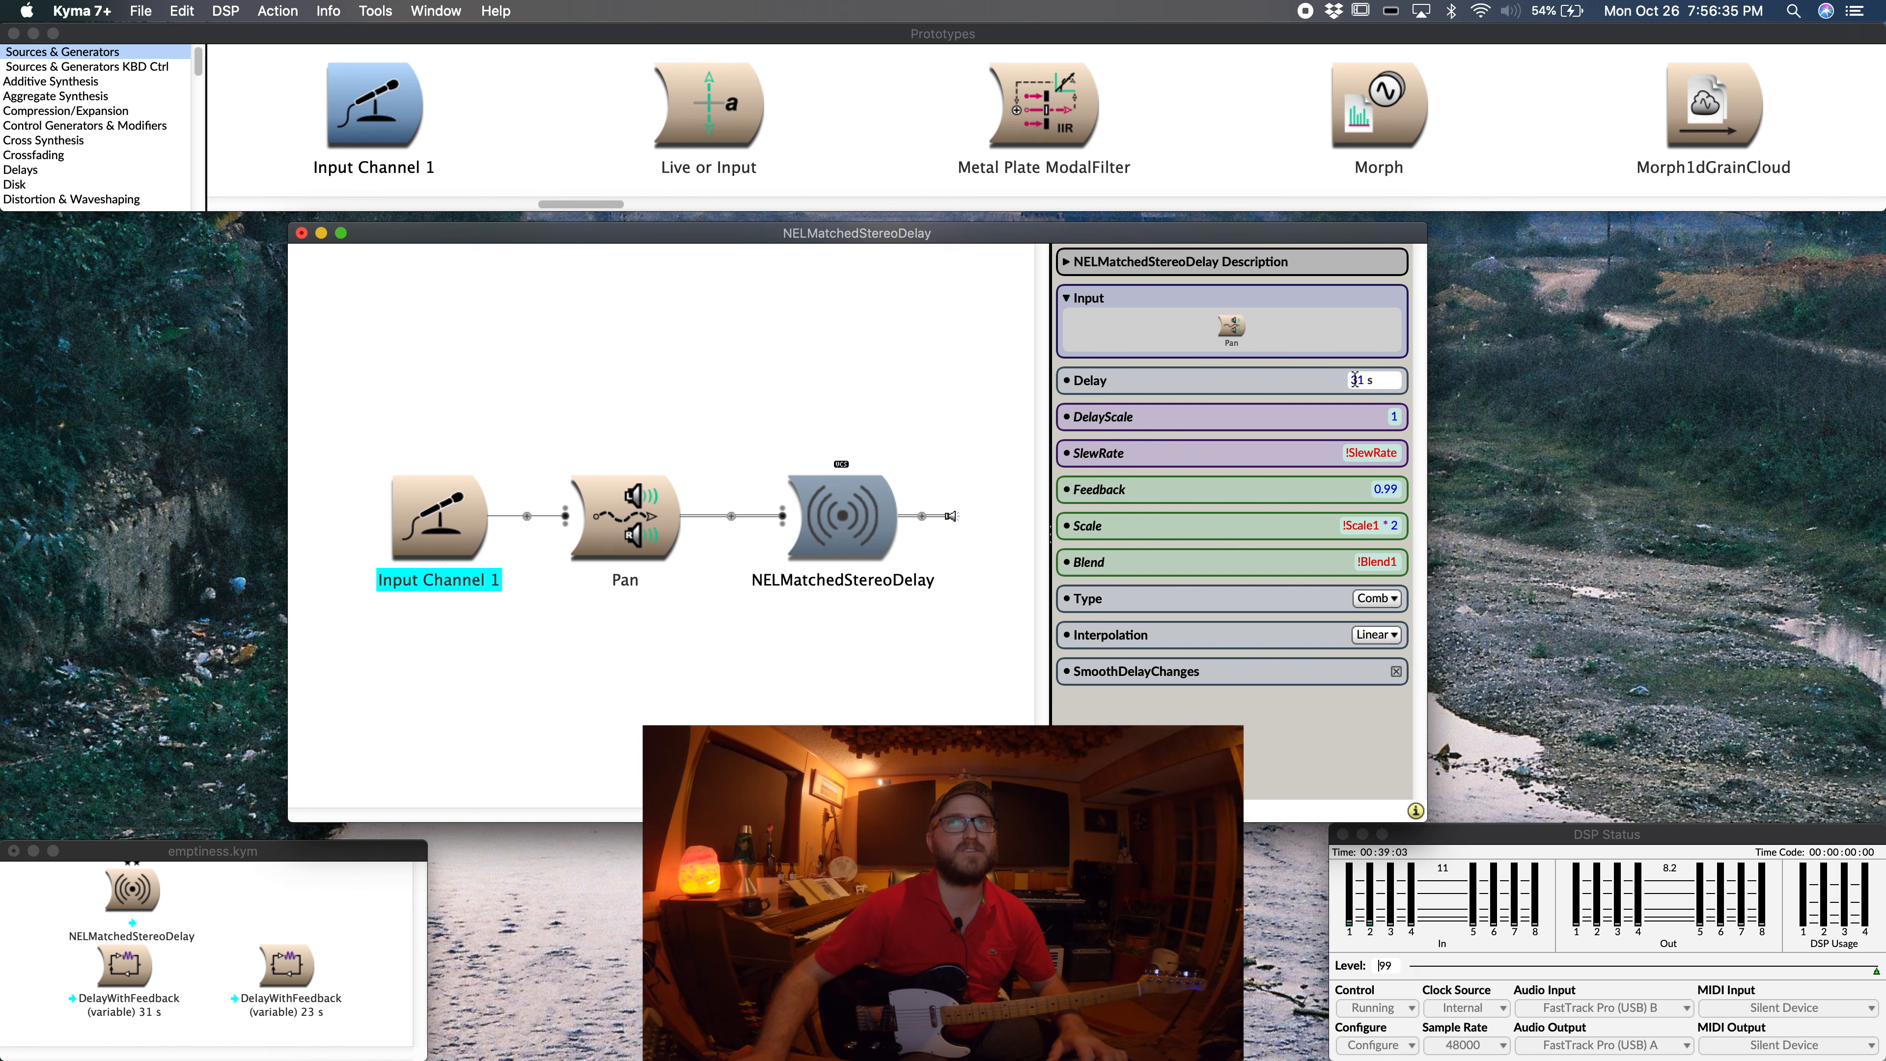
{"action": "left_click", "coordinate": [1358, 380]}
{"action": "double_click", "coordinate": [1358, 381]}
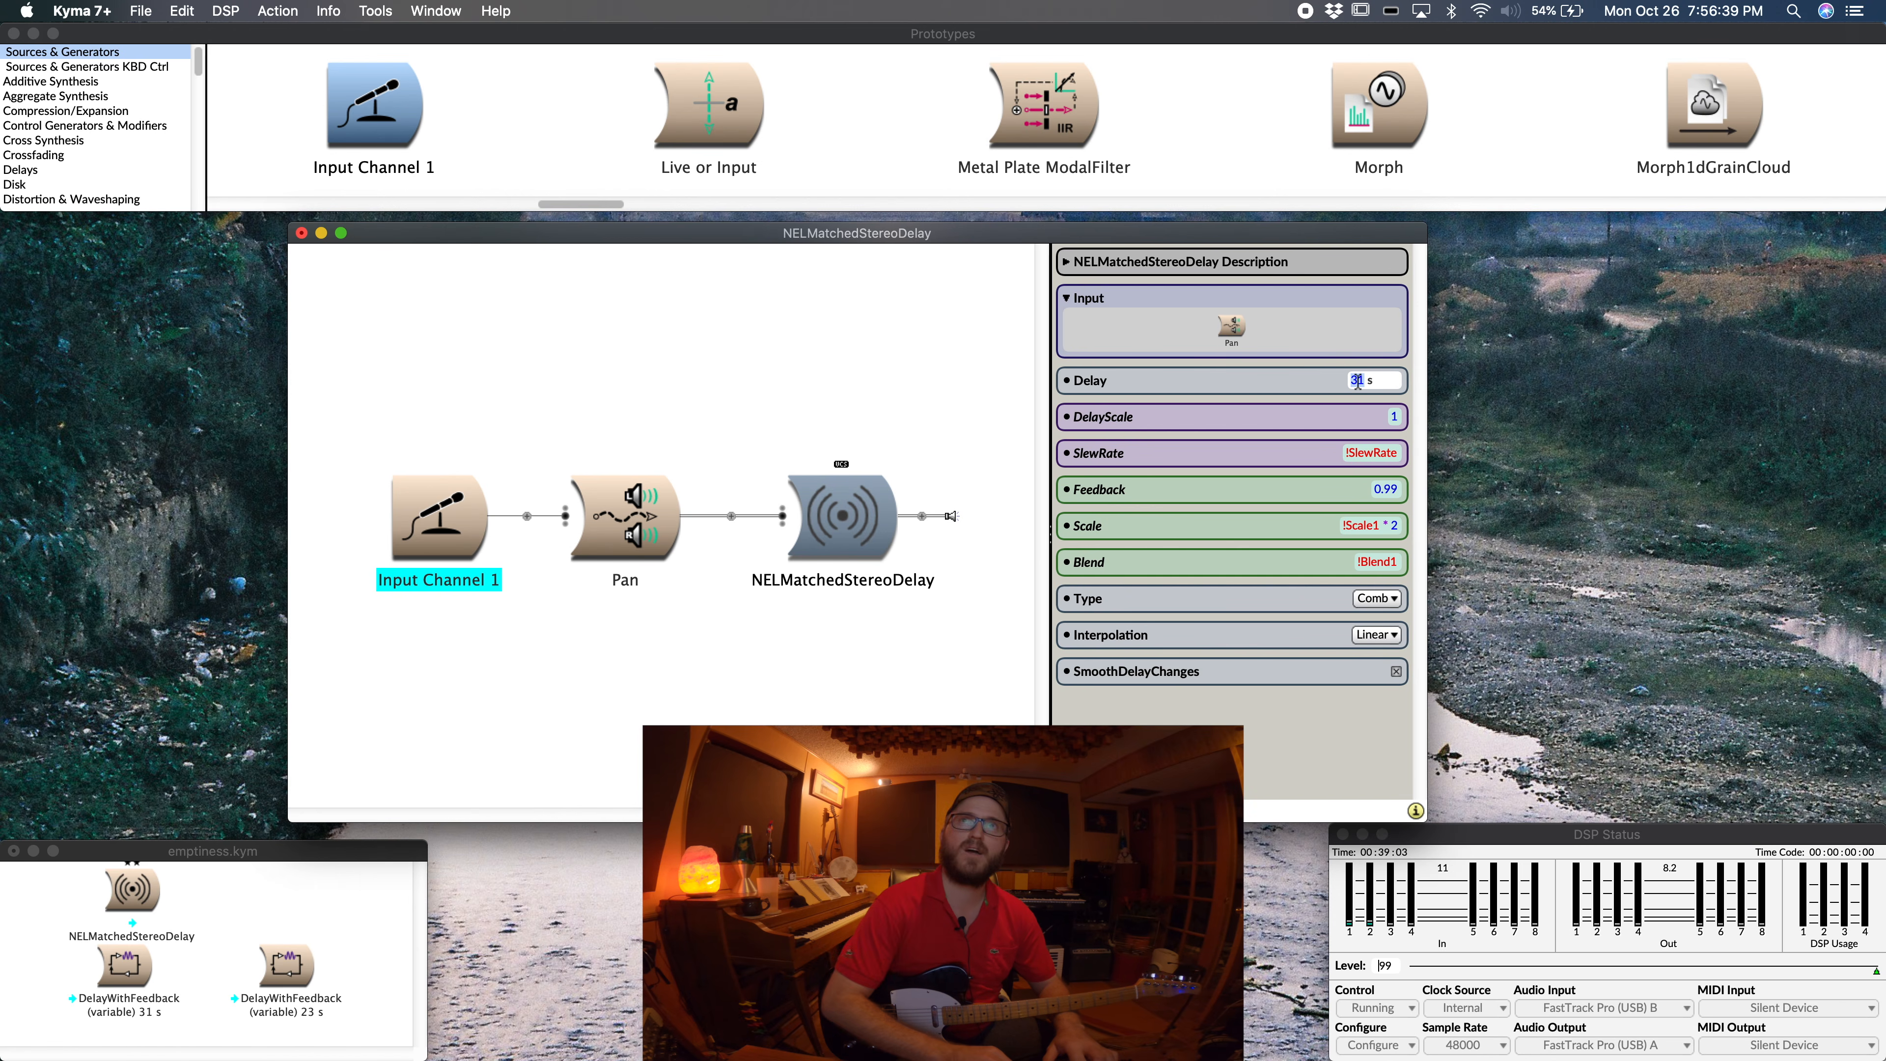
{"action": "type", "text": "23"}
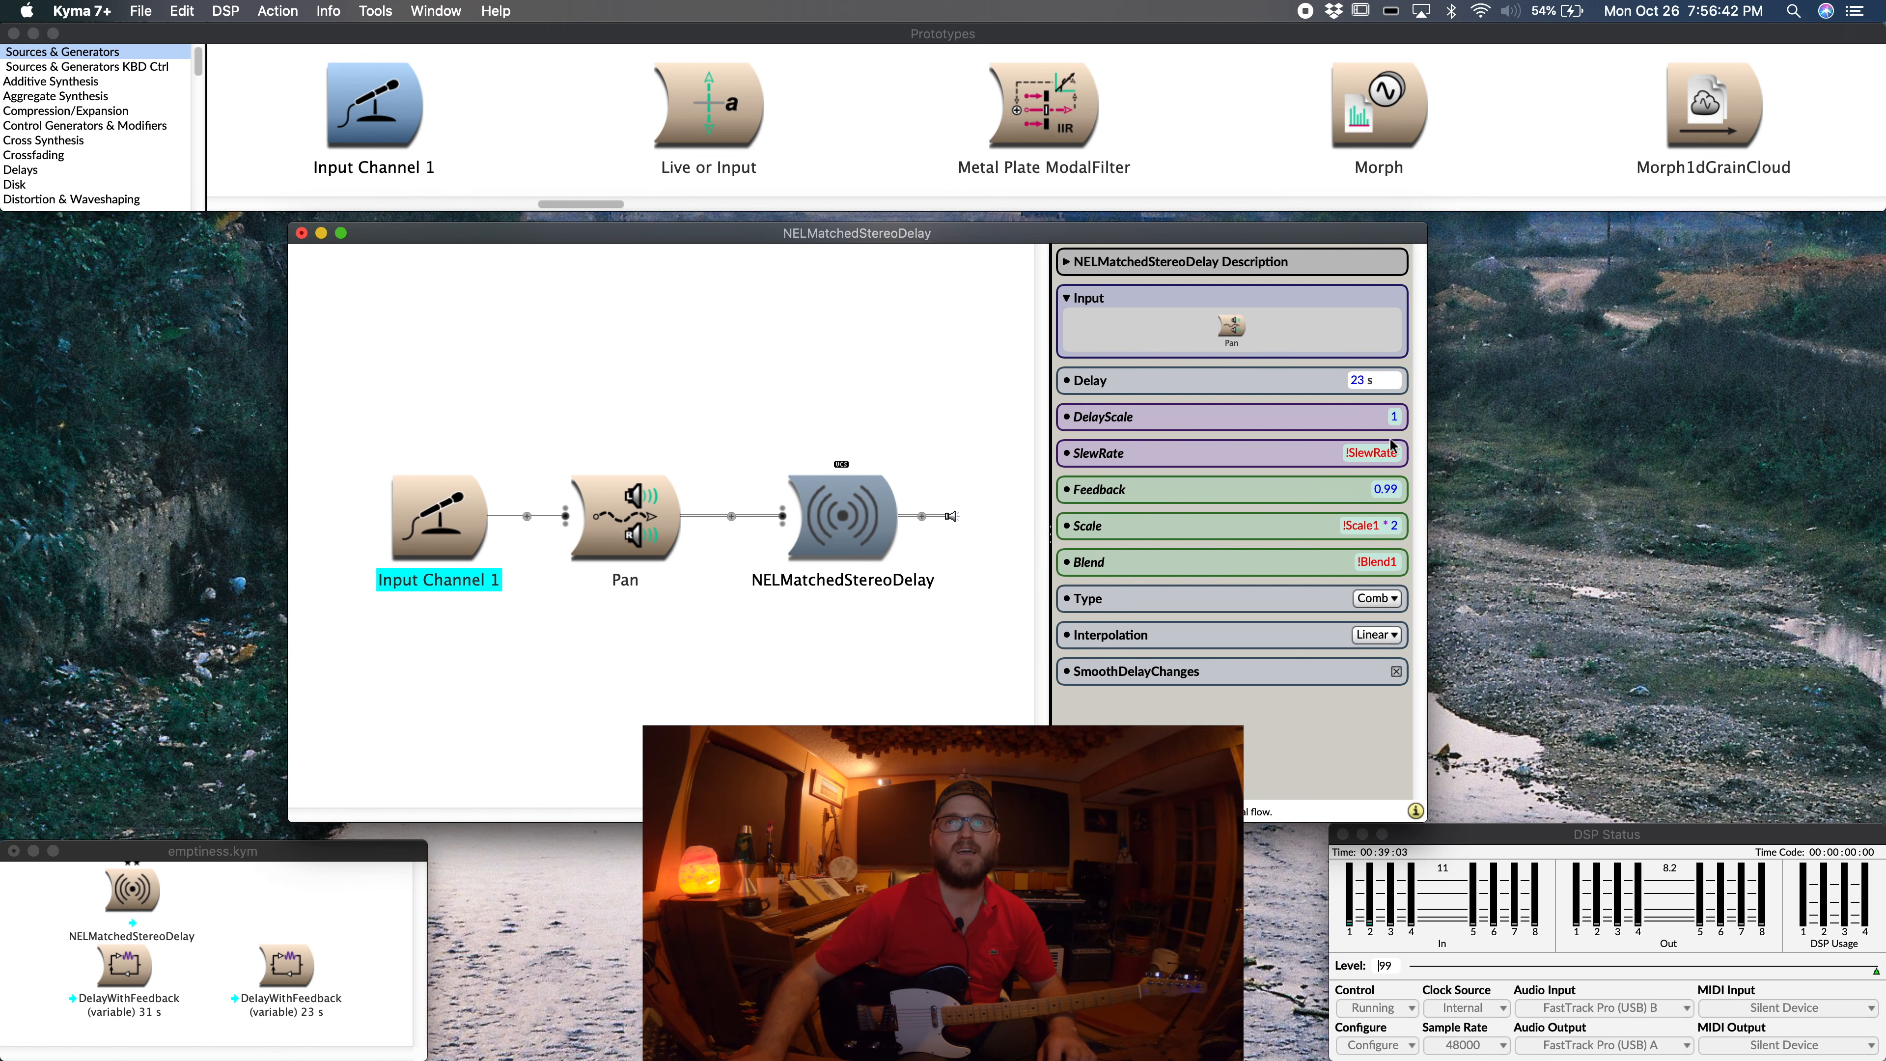
Step: Set the stereo delay's Scale to !Scale2 * 2 and its Blend to !Blend2
{"action": "left_click", "coordinate": [1365, 526]}
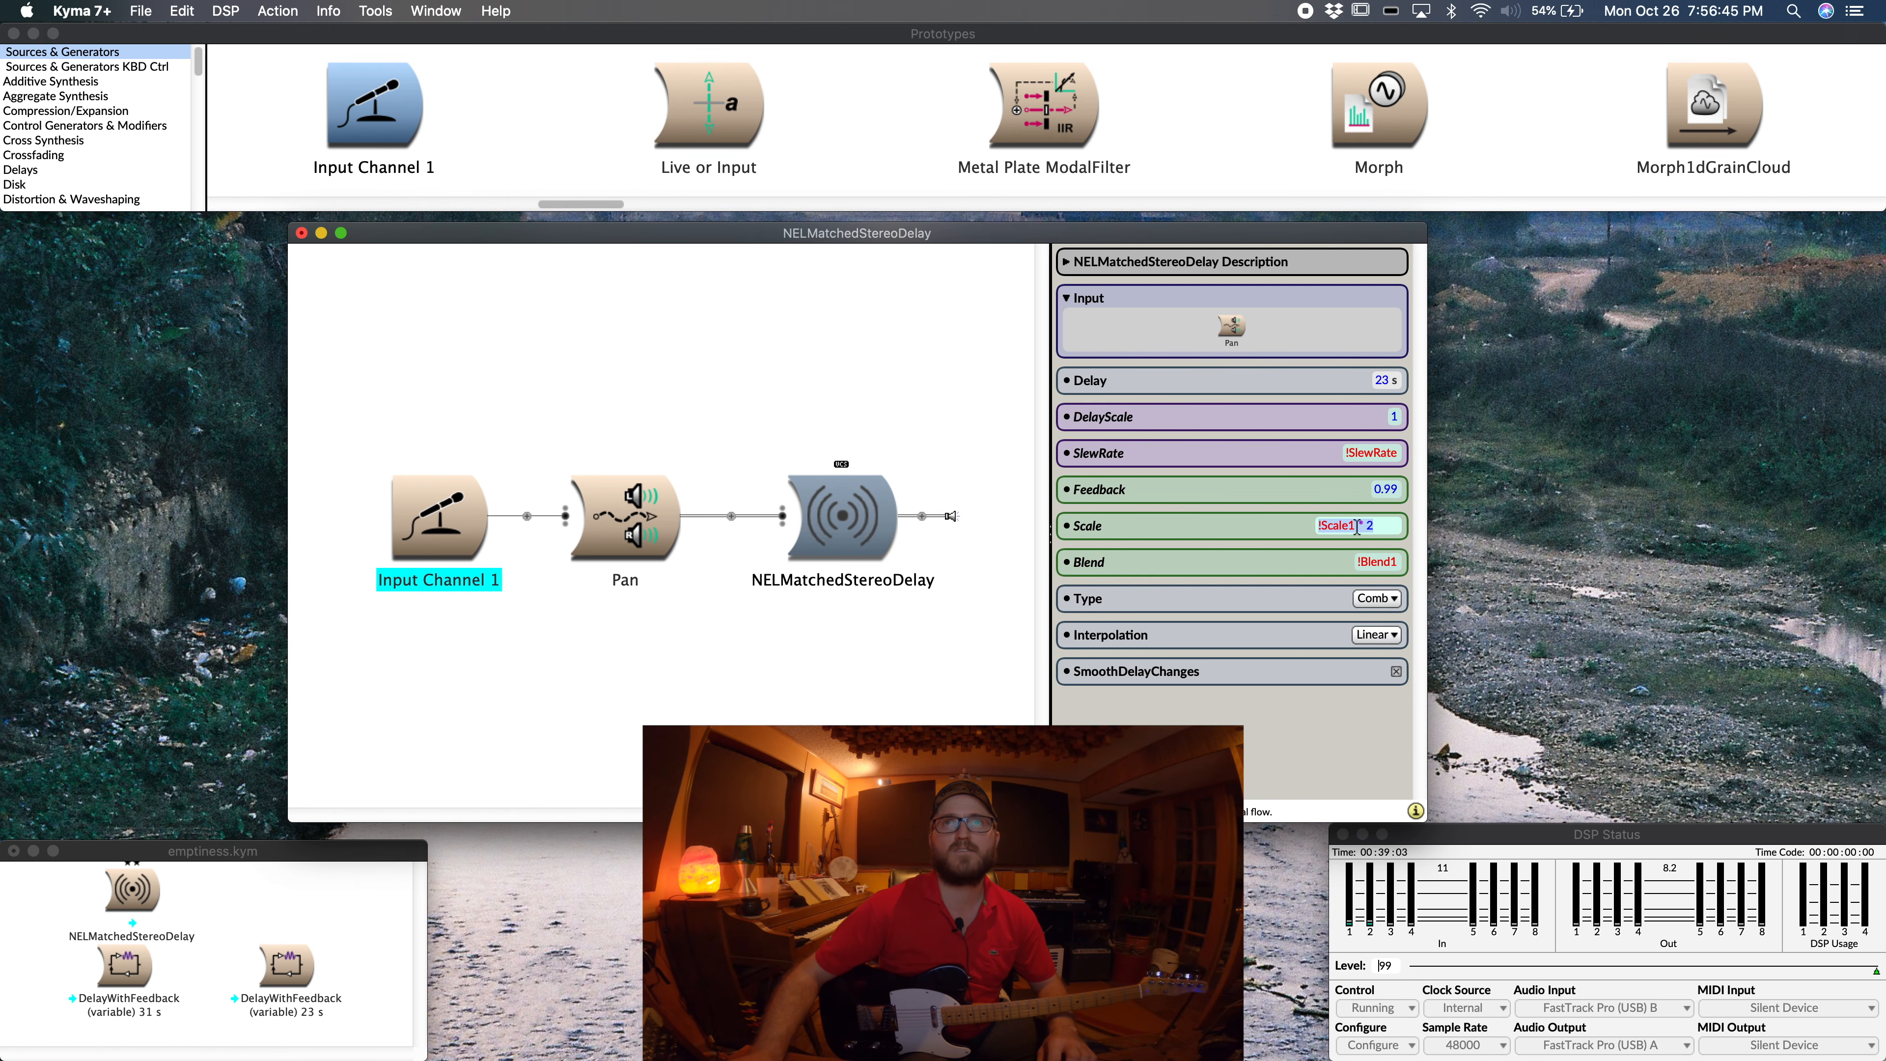
{"action": "left_click", "coordinate": [1354, 526]}
{"action": "key", "text": "BackSpace"}
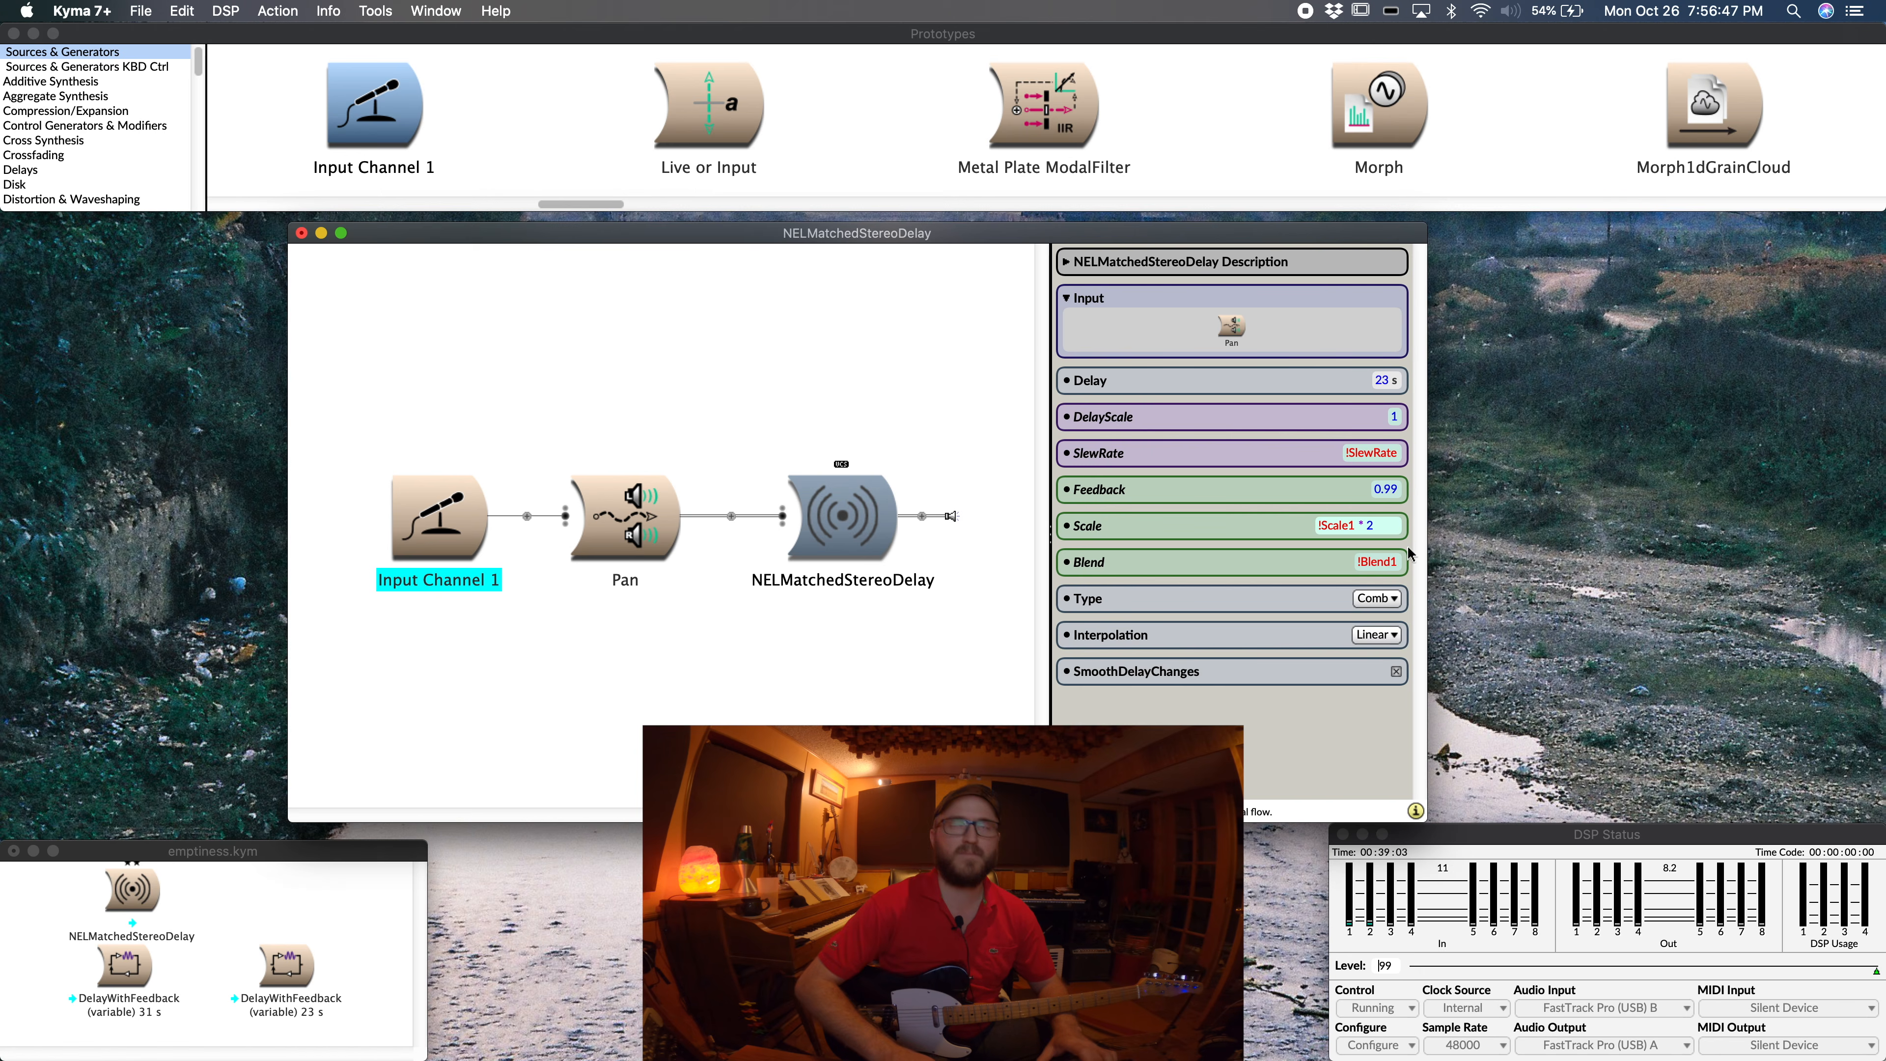
{"action": "type", "text": "2"}
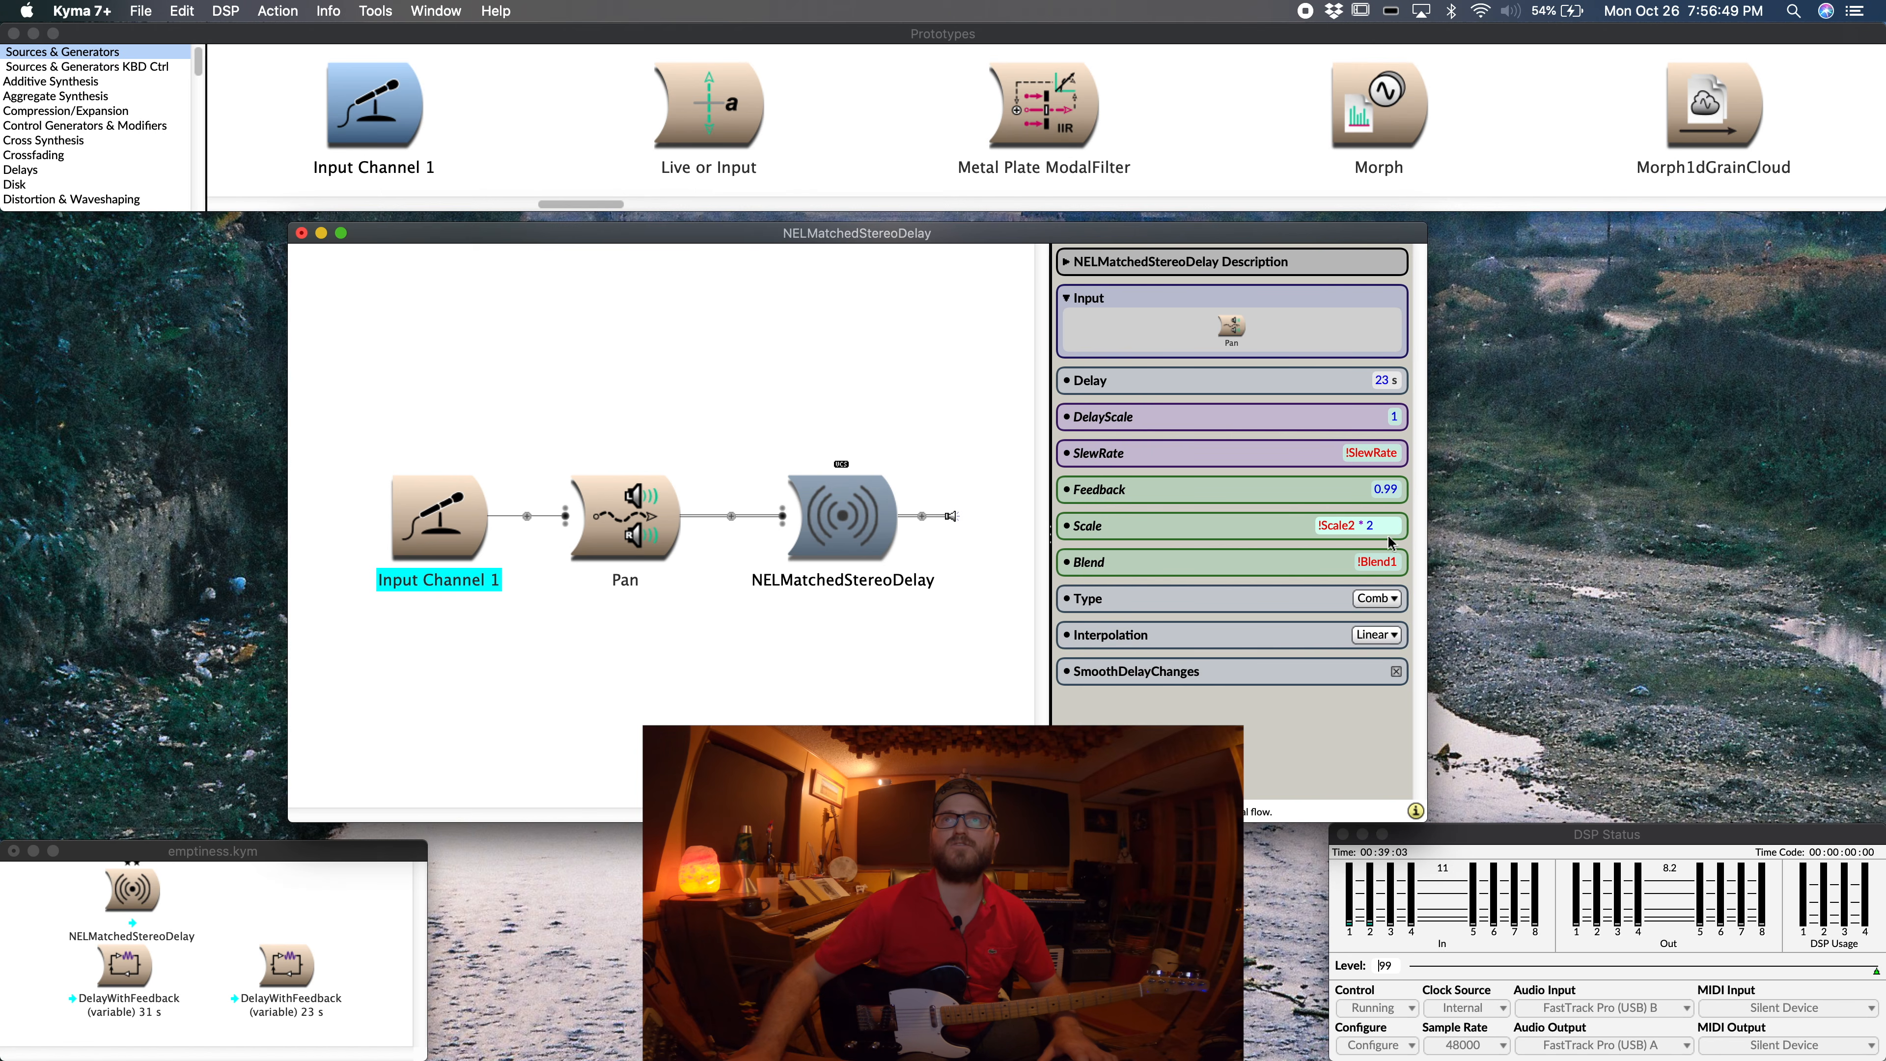
{"action": "left_click", "coordinate": [1395, 562]}
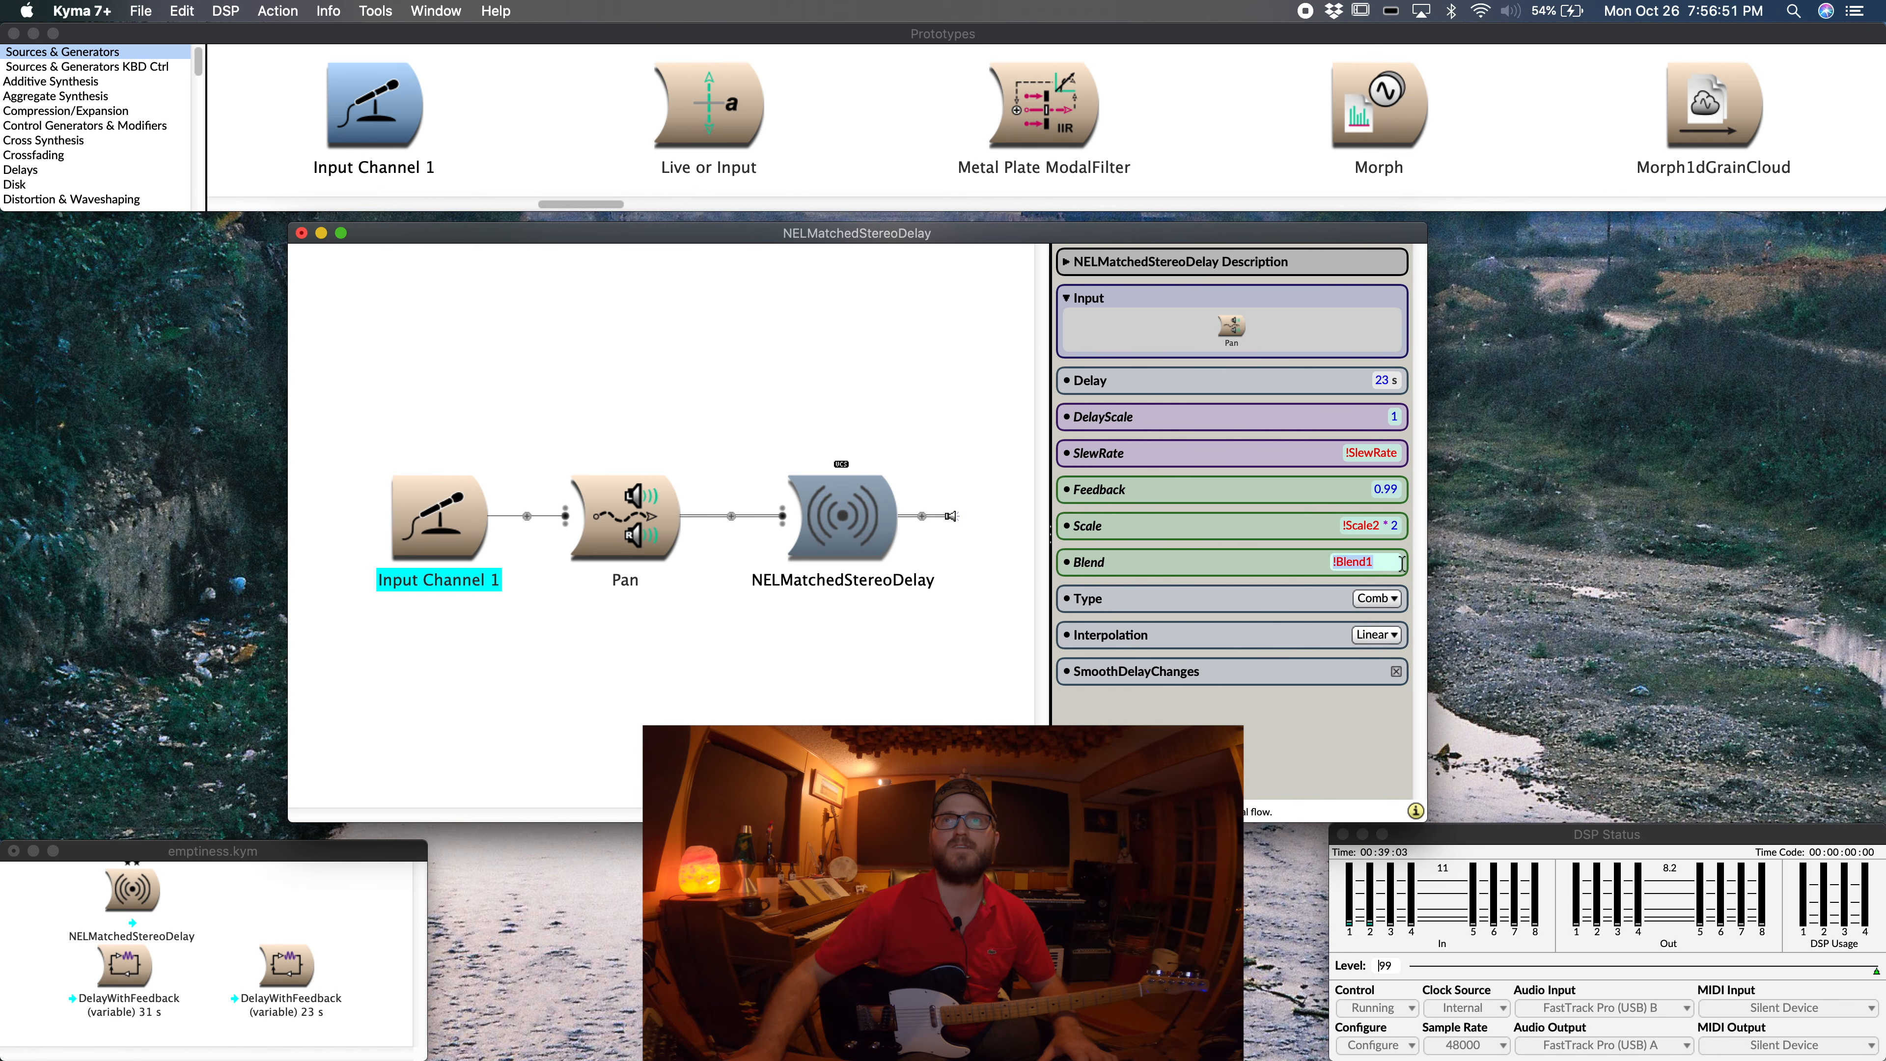
{"action": "key", "text": "BackSpace"}
{"action": "type", "text": "2"}
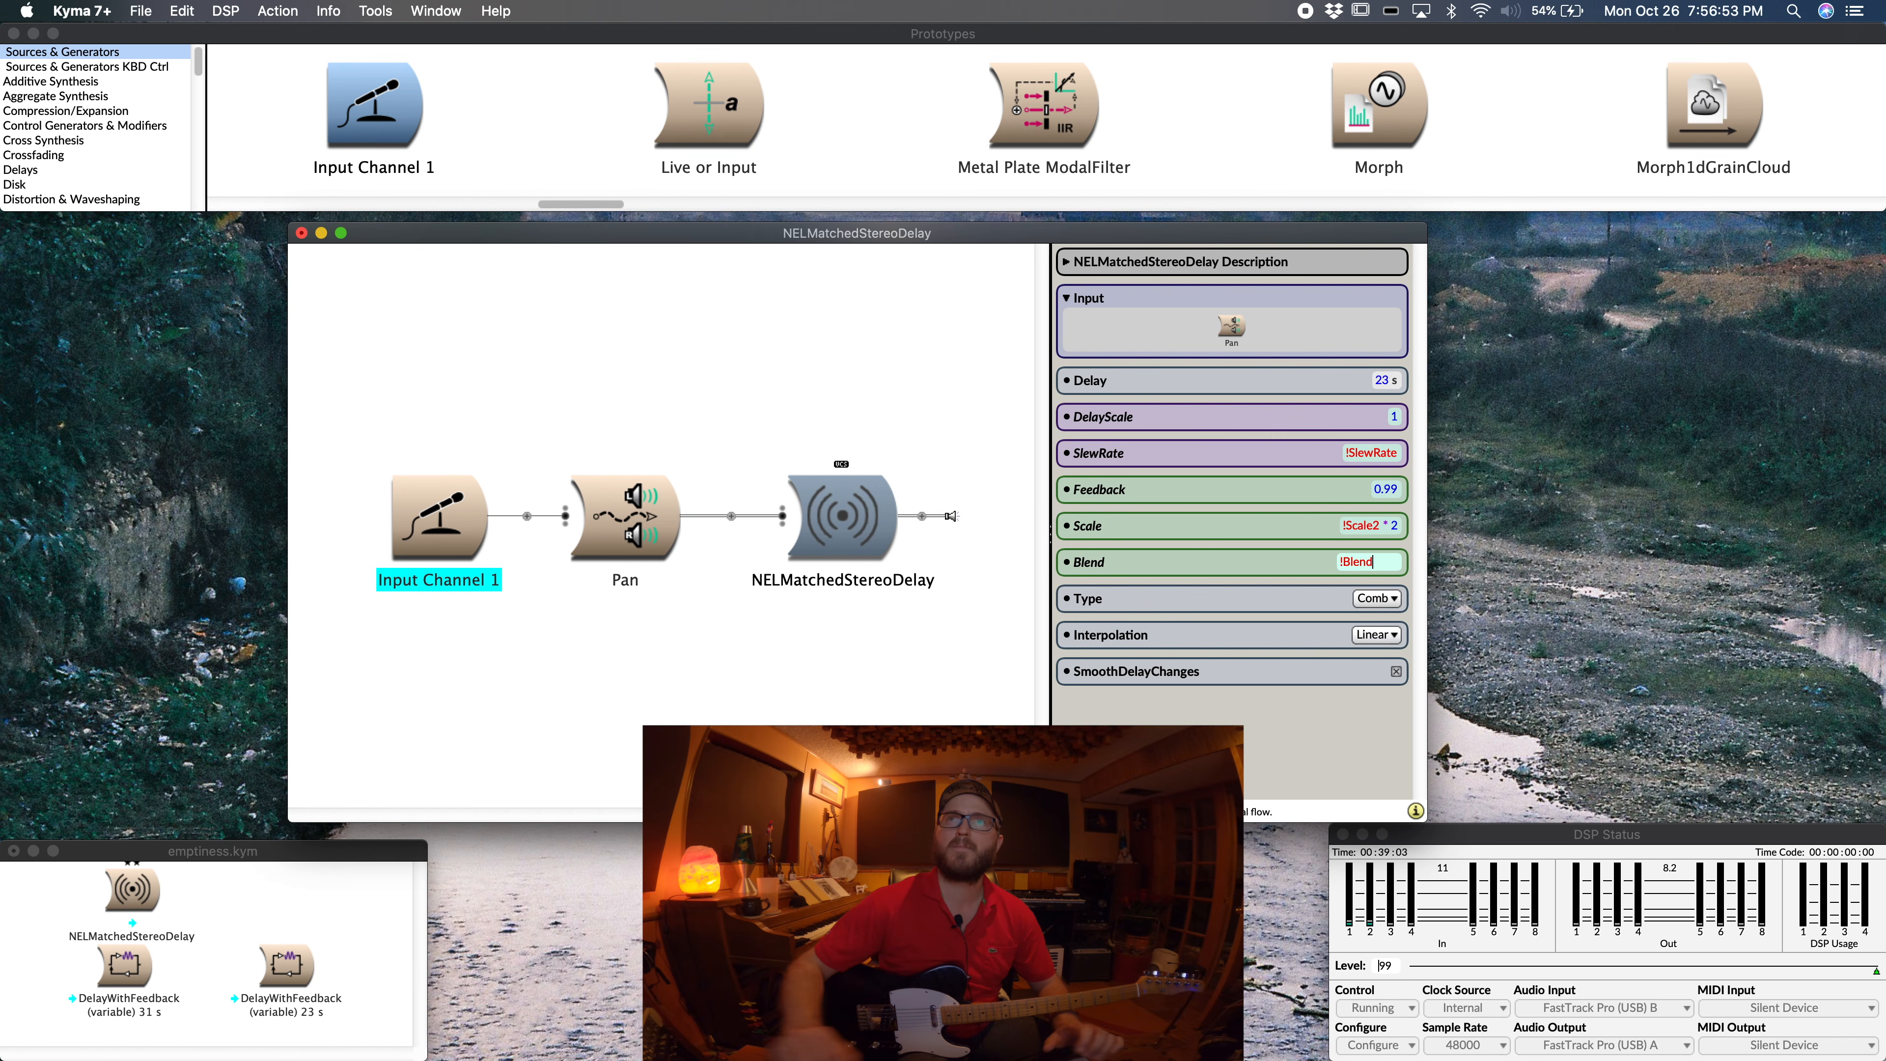
Step: Rename the open stereo delay sound as NELMatchedStereoDelay 23 s and place a copy of it in emptiness.kym, above the 23 s DelayWithFeedback
{"action": "left_click", "coordinate": [856, 523]}
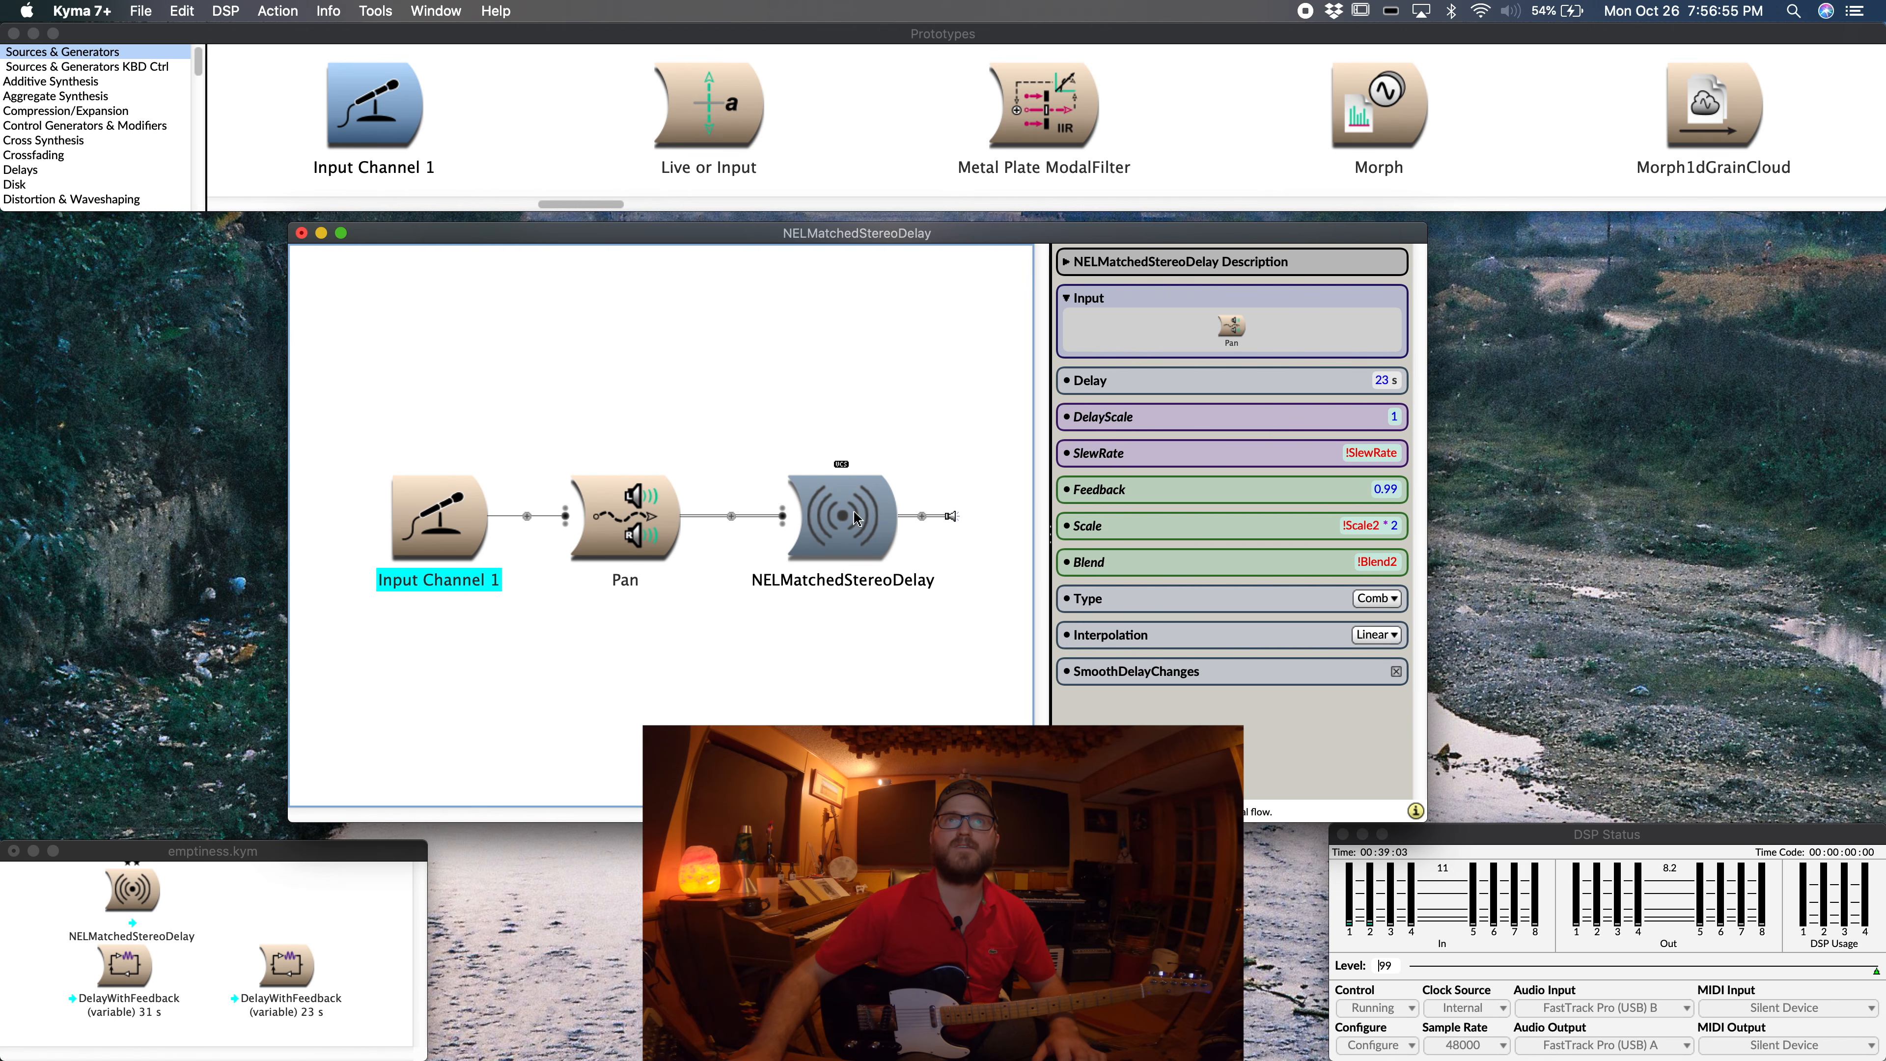
{"action": "key", "text": "Return"}
{"action": "key", "text": "Right"}
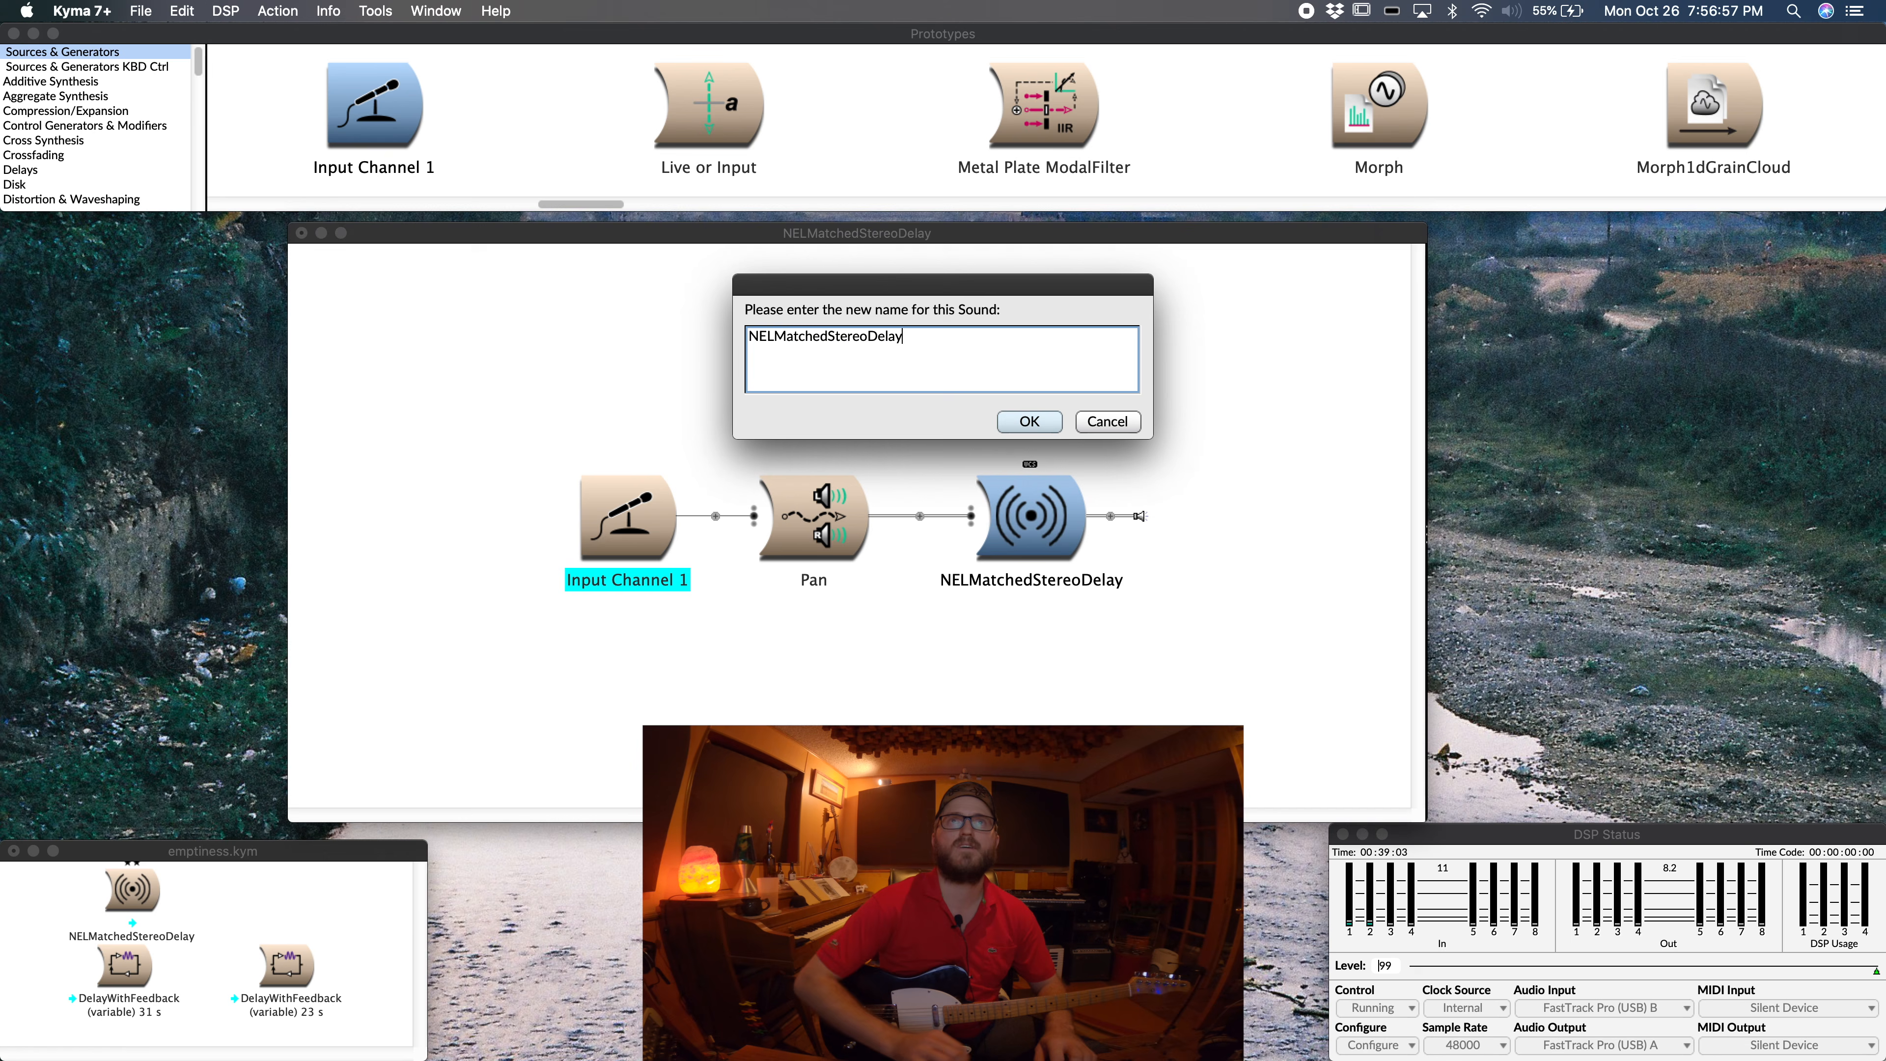
{"action": "type", "text": "23 s"}
{"action": "key", "text": "Return"}
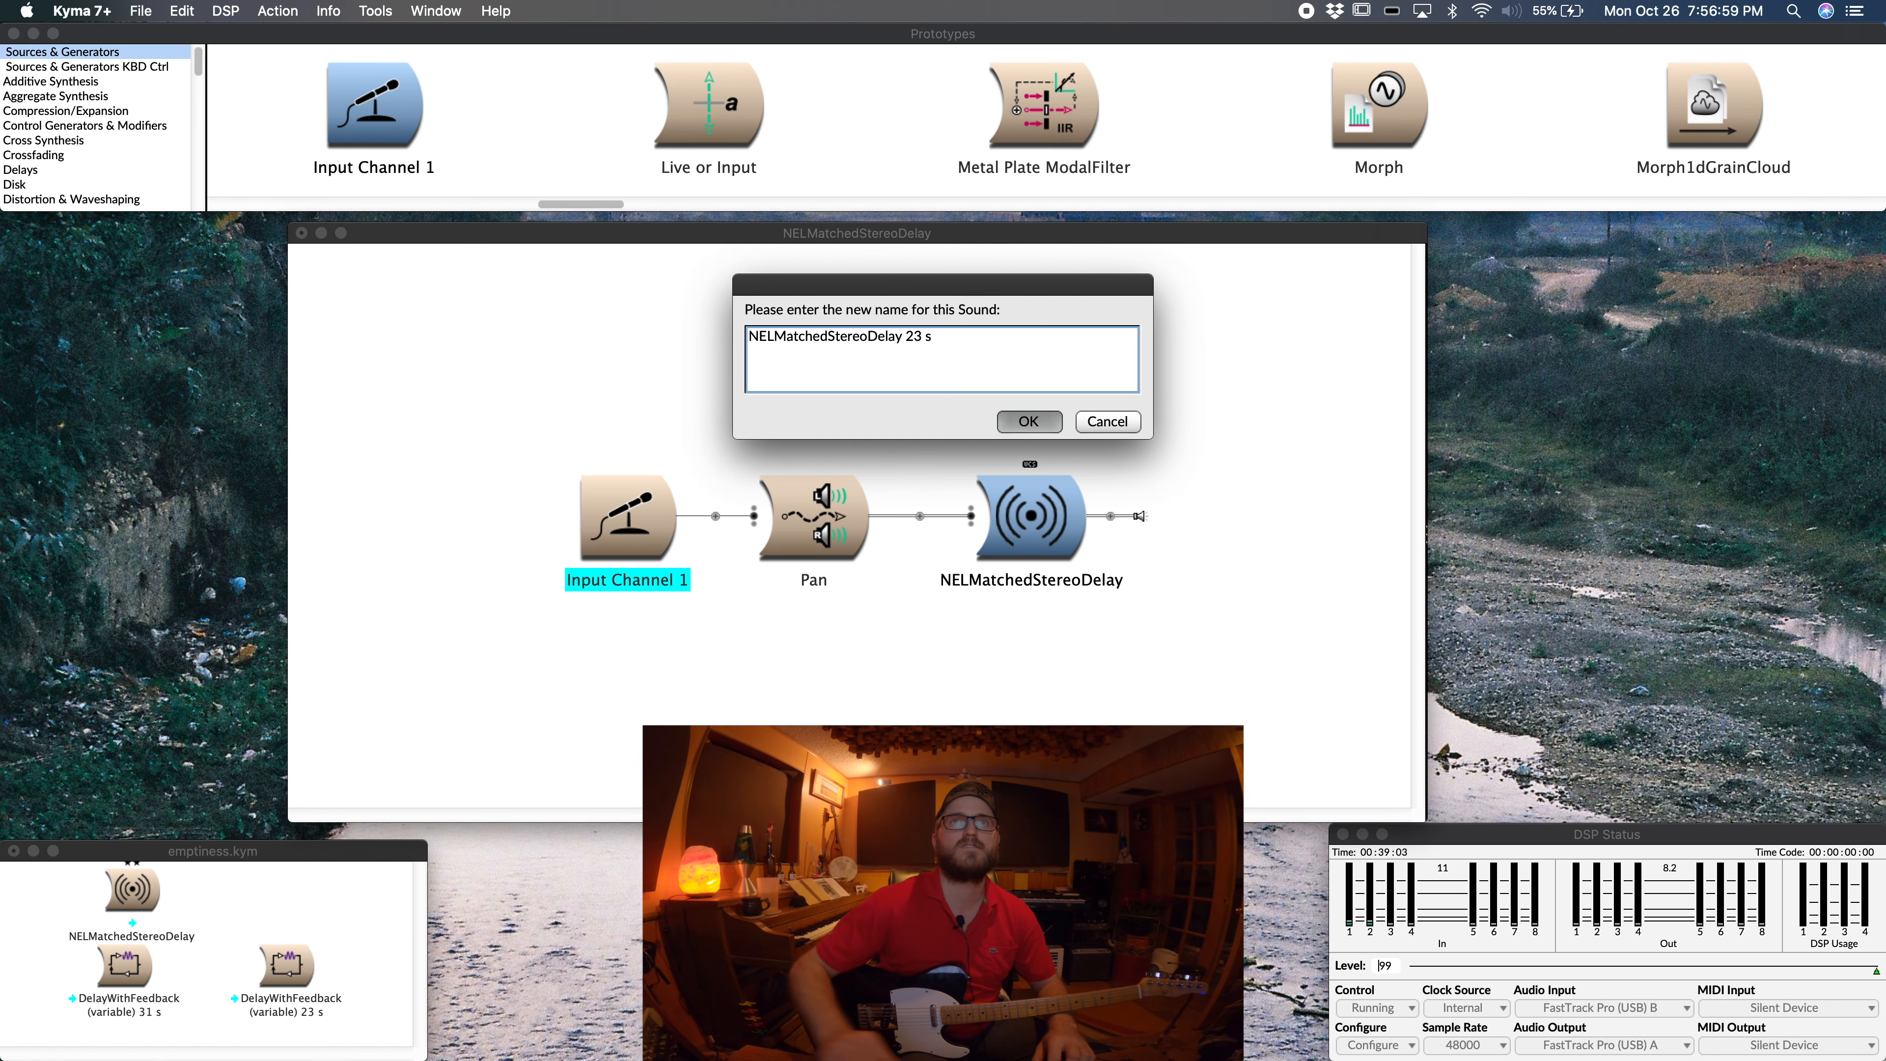
{"action": "left_click_drag", "start_coordinate": [1022, 505], "coordinate": [282, 900]}
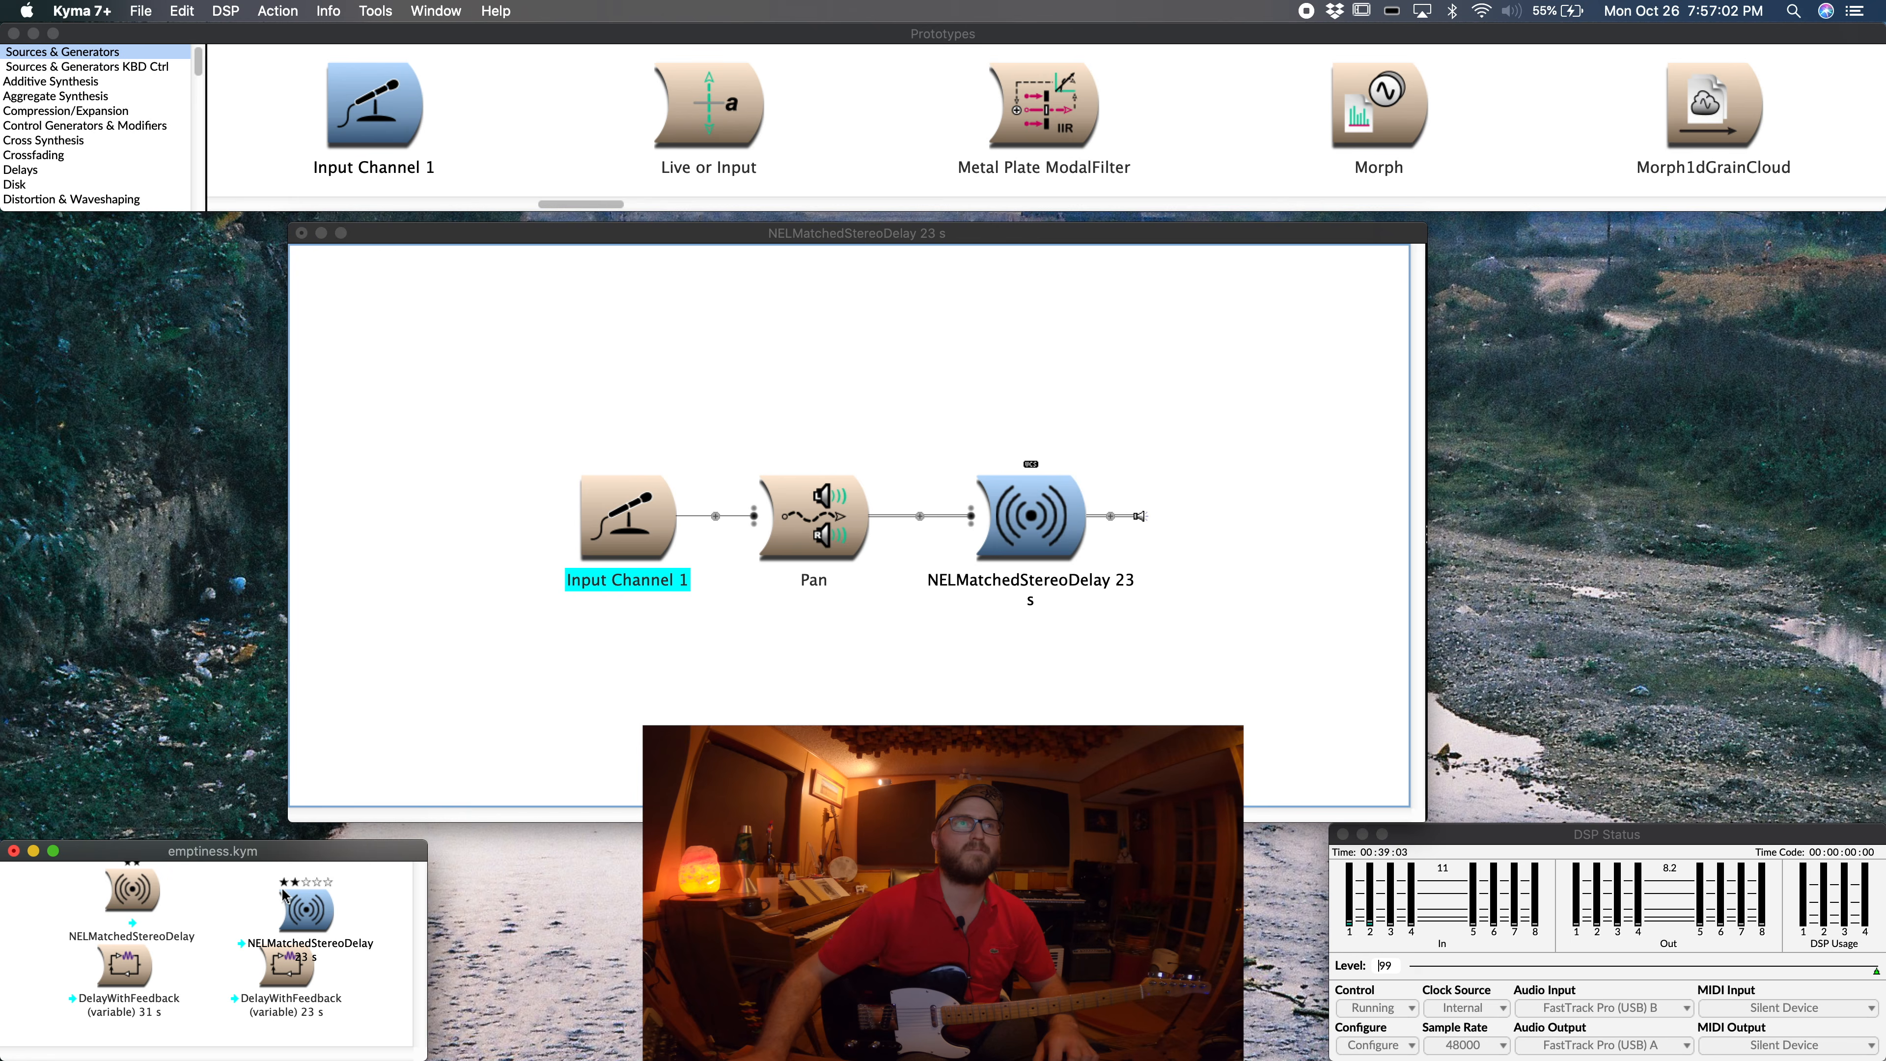
Step: Rename the earlier NELMatchedStereoDelay stored in emptiness.kym as NELMatchedStereoDelay 31 s
{"action": "left_click", "coordinate": [149, 902]}
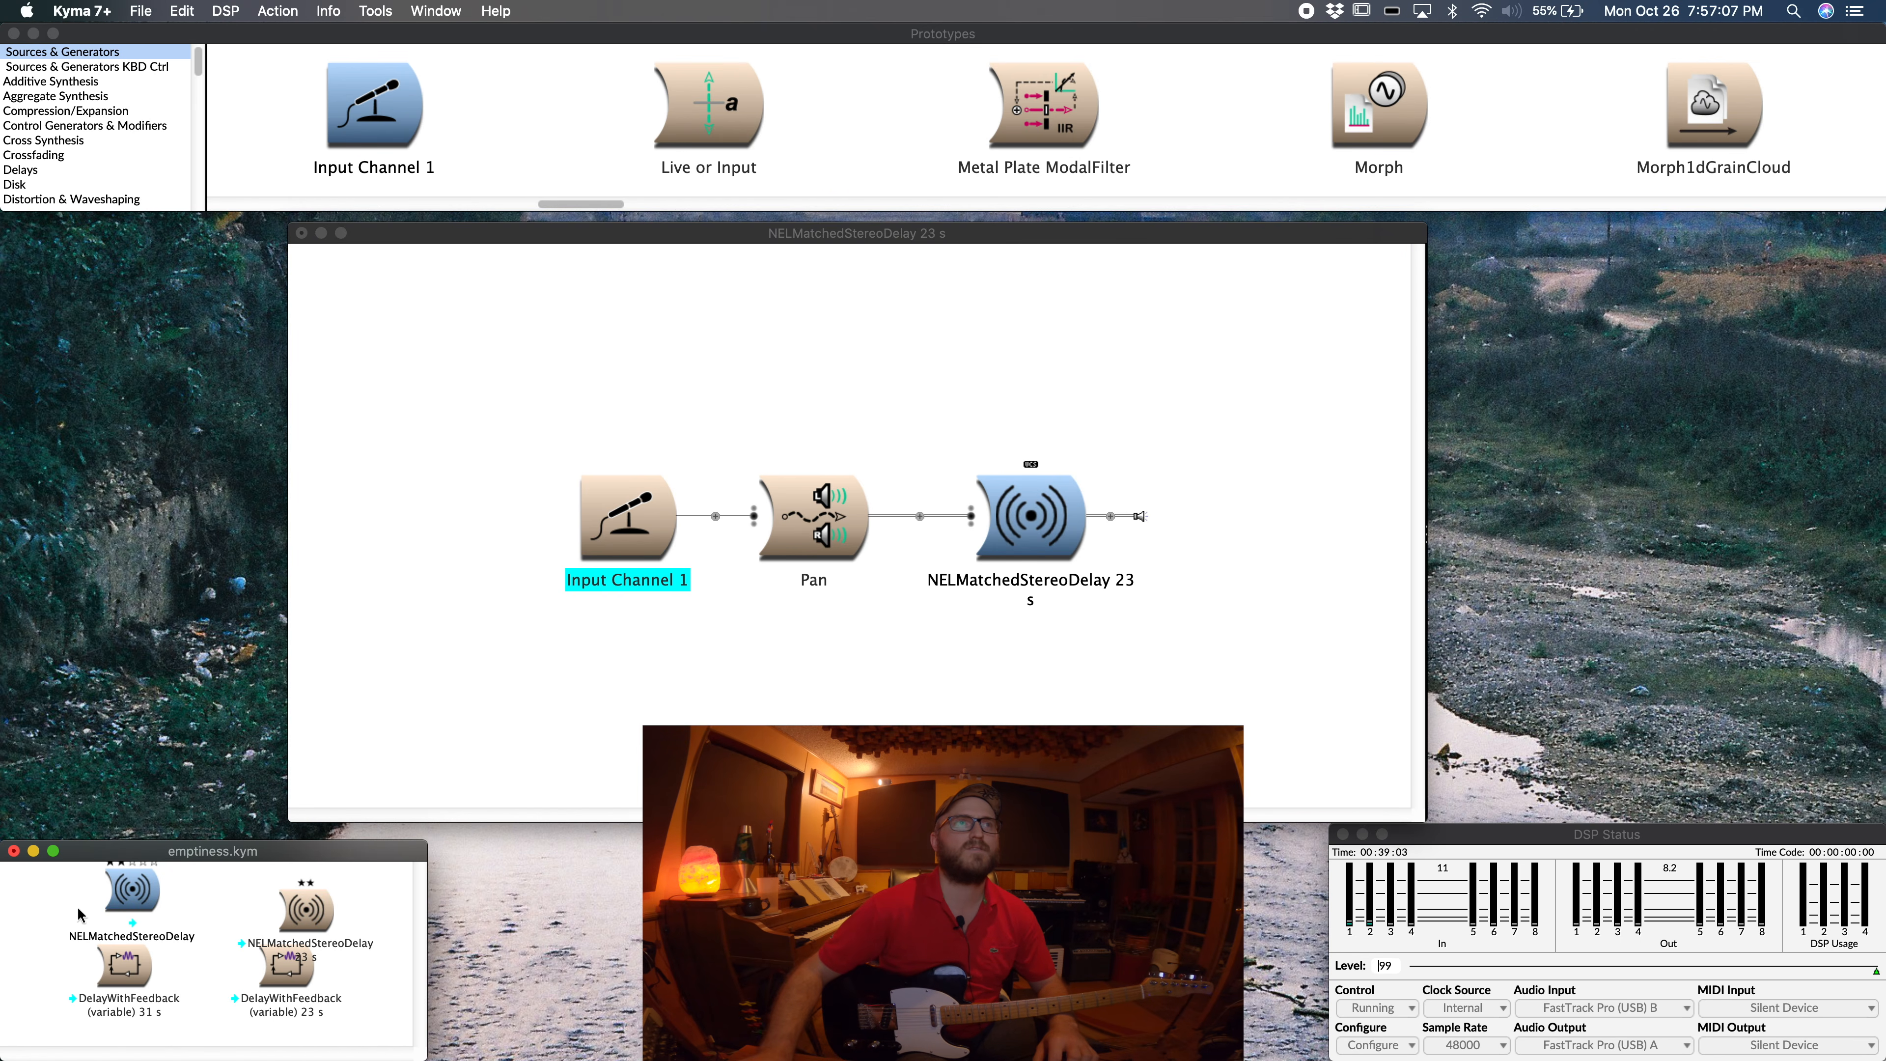
{"action": "left_click", "coordinate": [129, 897]}
{"action": "key", "text": "Return"}
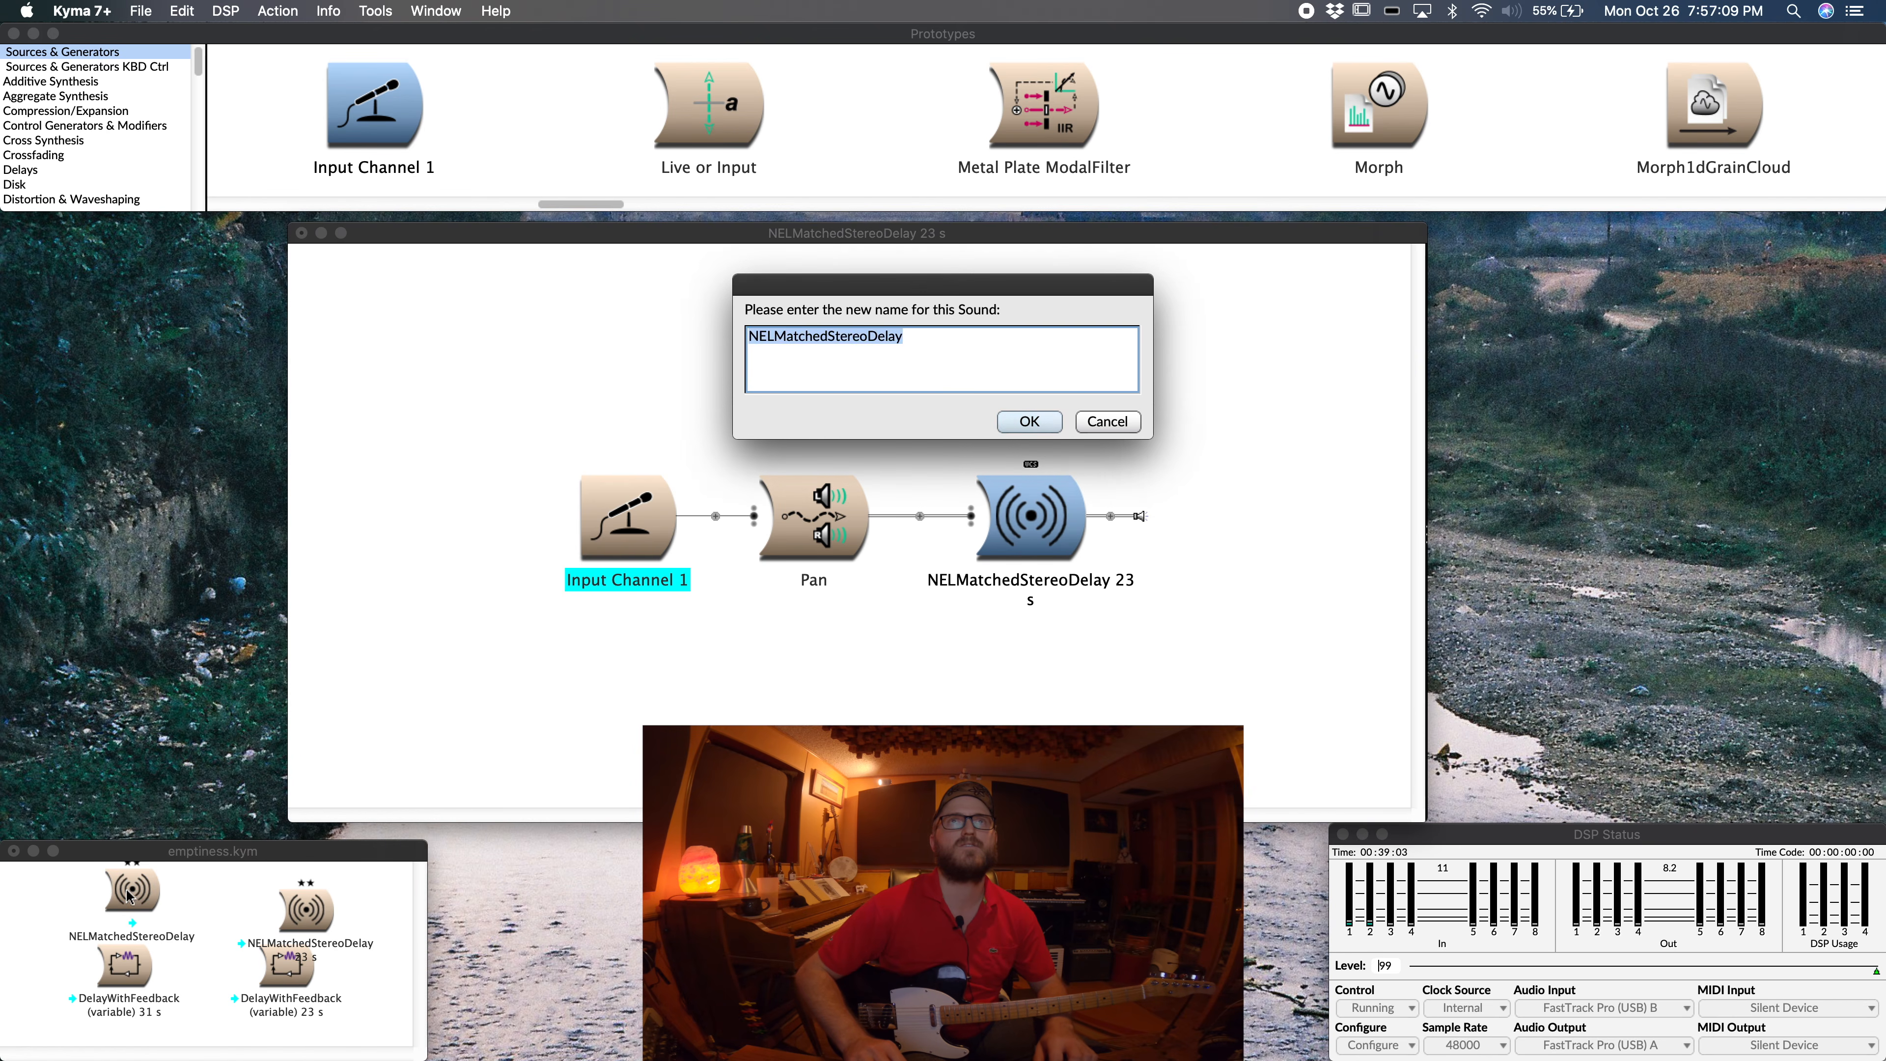
{"action": "key", "text": "Right"}
{"action": "type", "text": "31 s"}
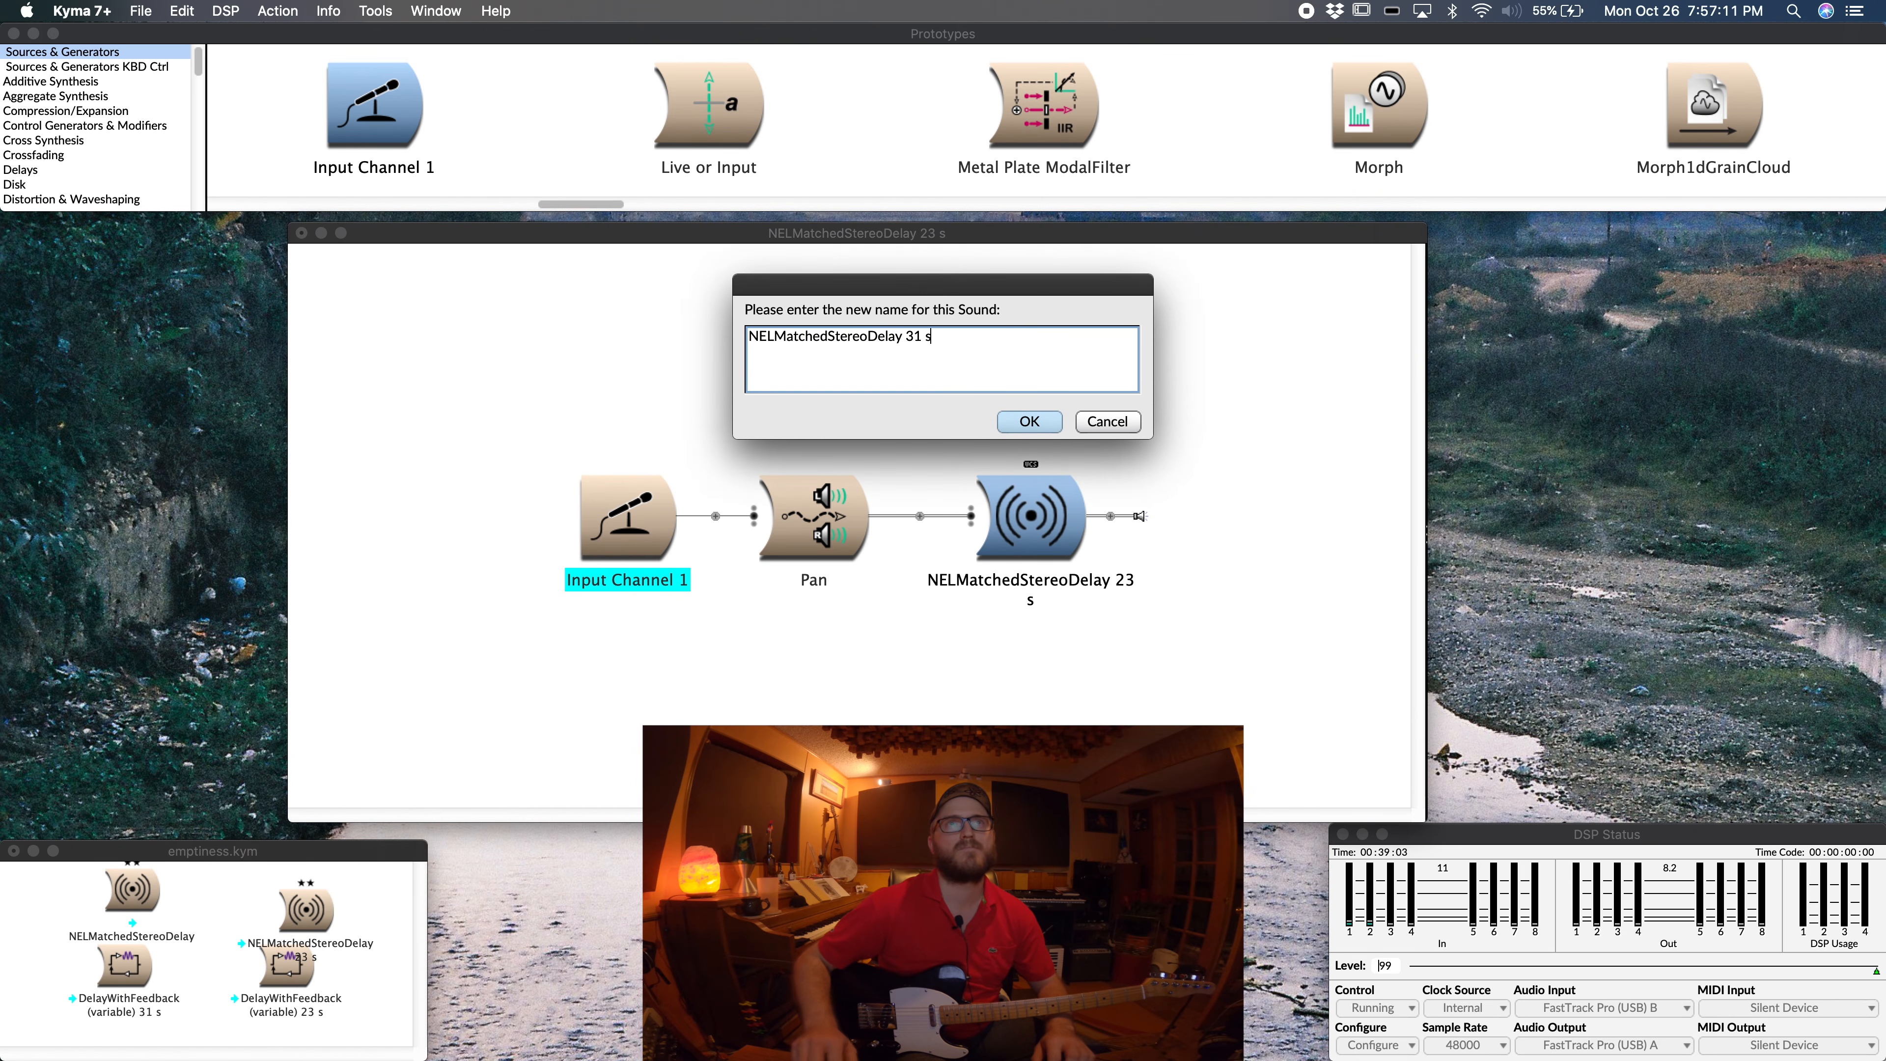
{"action": "key", "text": "Return"}
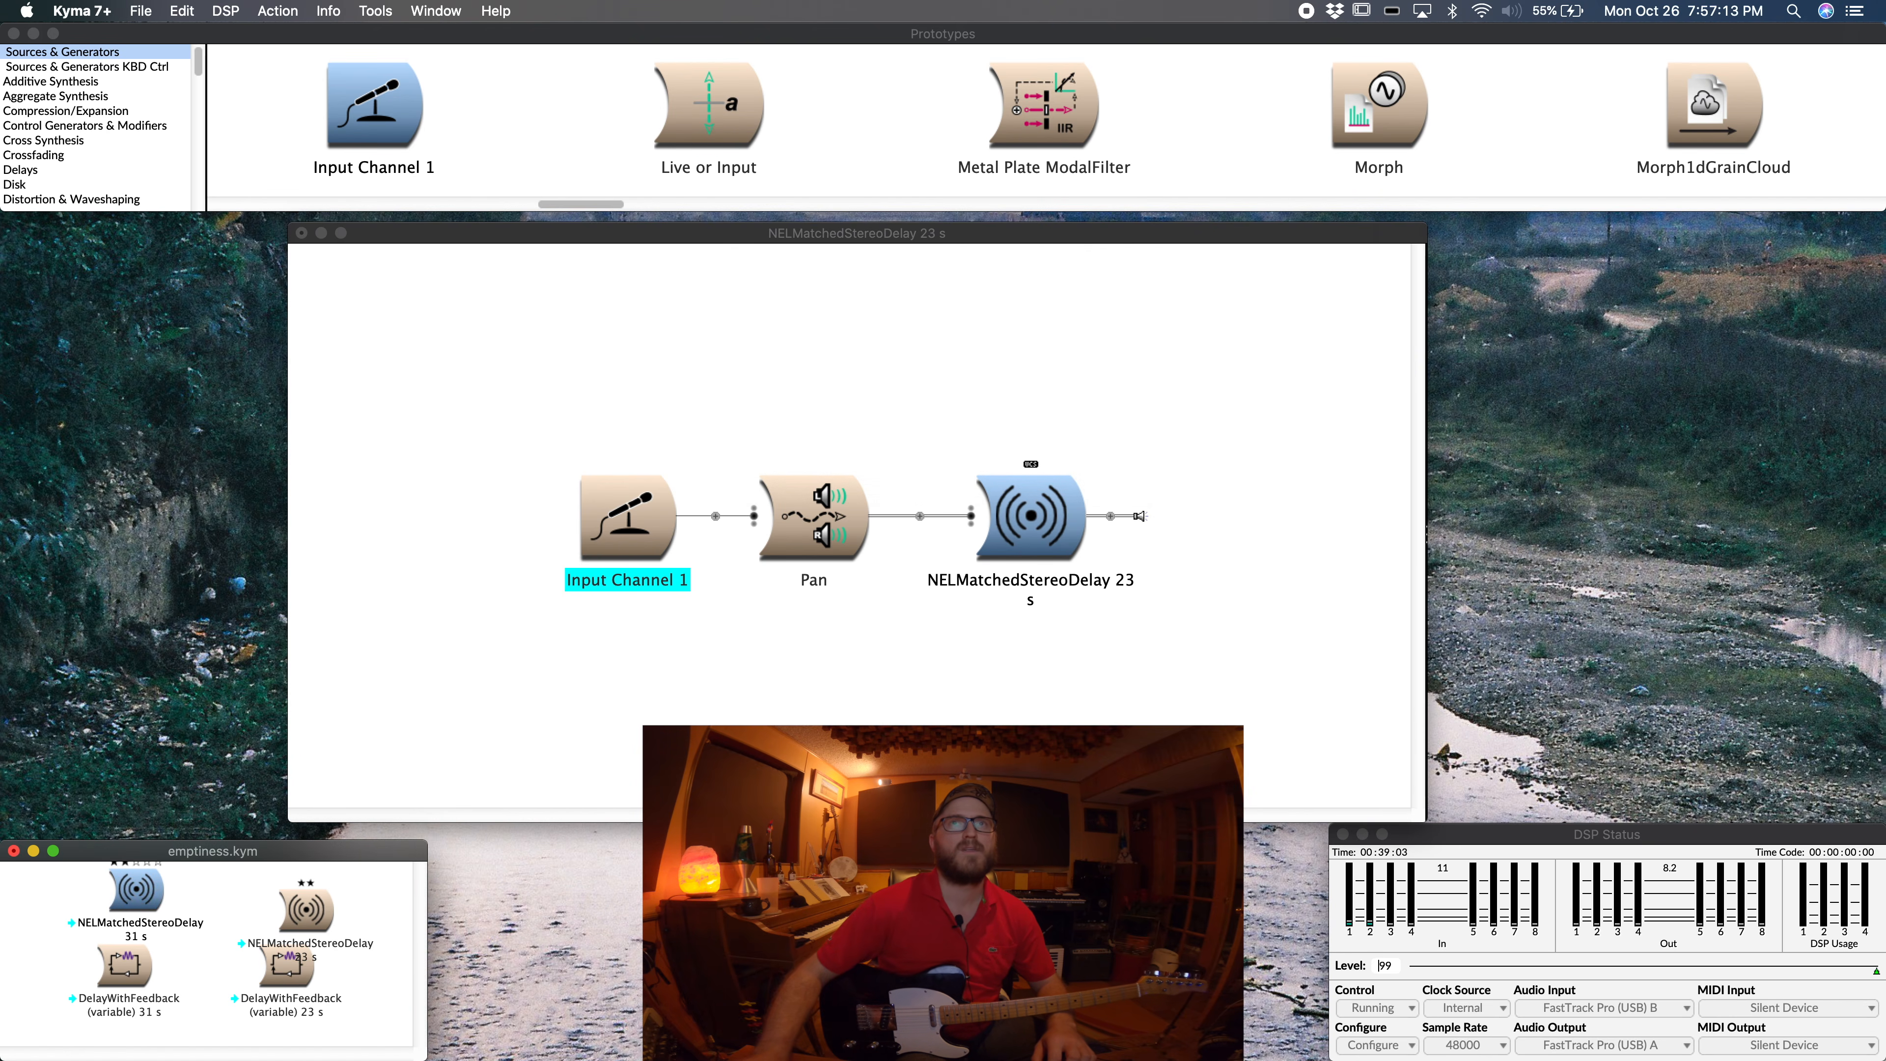
Step: Set the Delay of the stereo delay in the open editor to 17 s
{"action": "left_click", "coordinate": [1038, 534]}
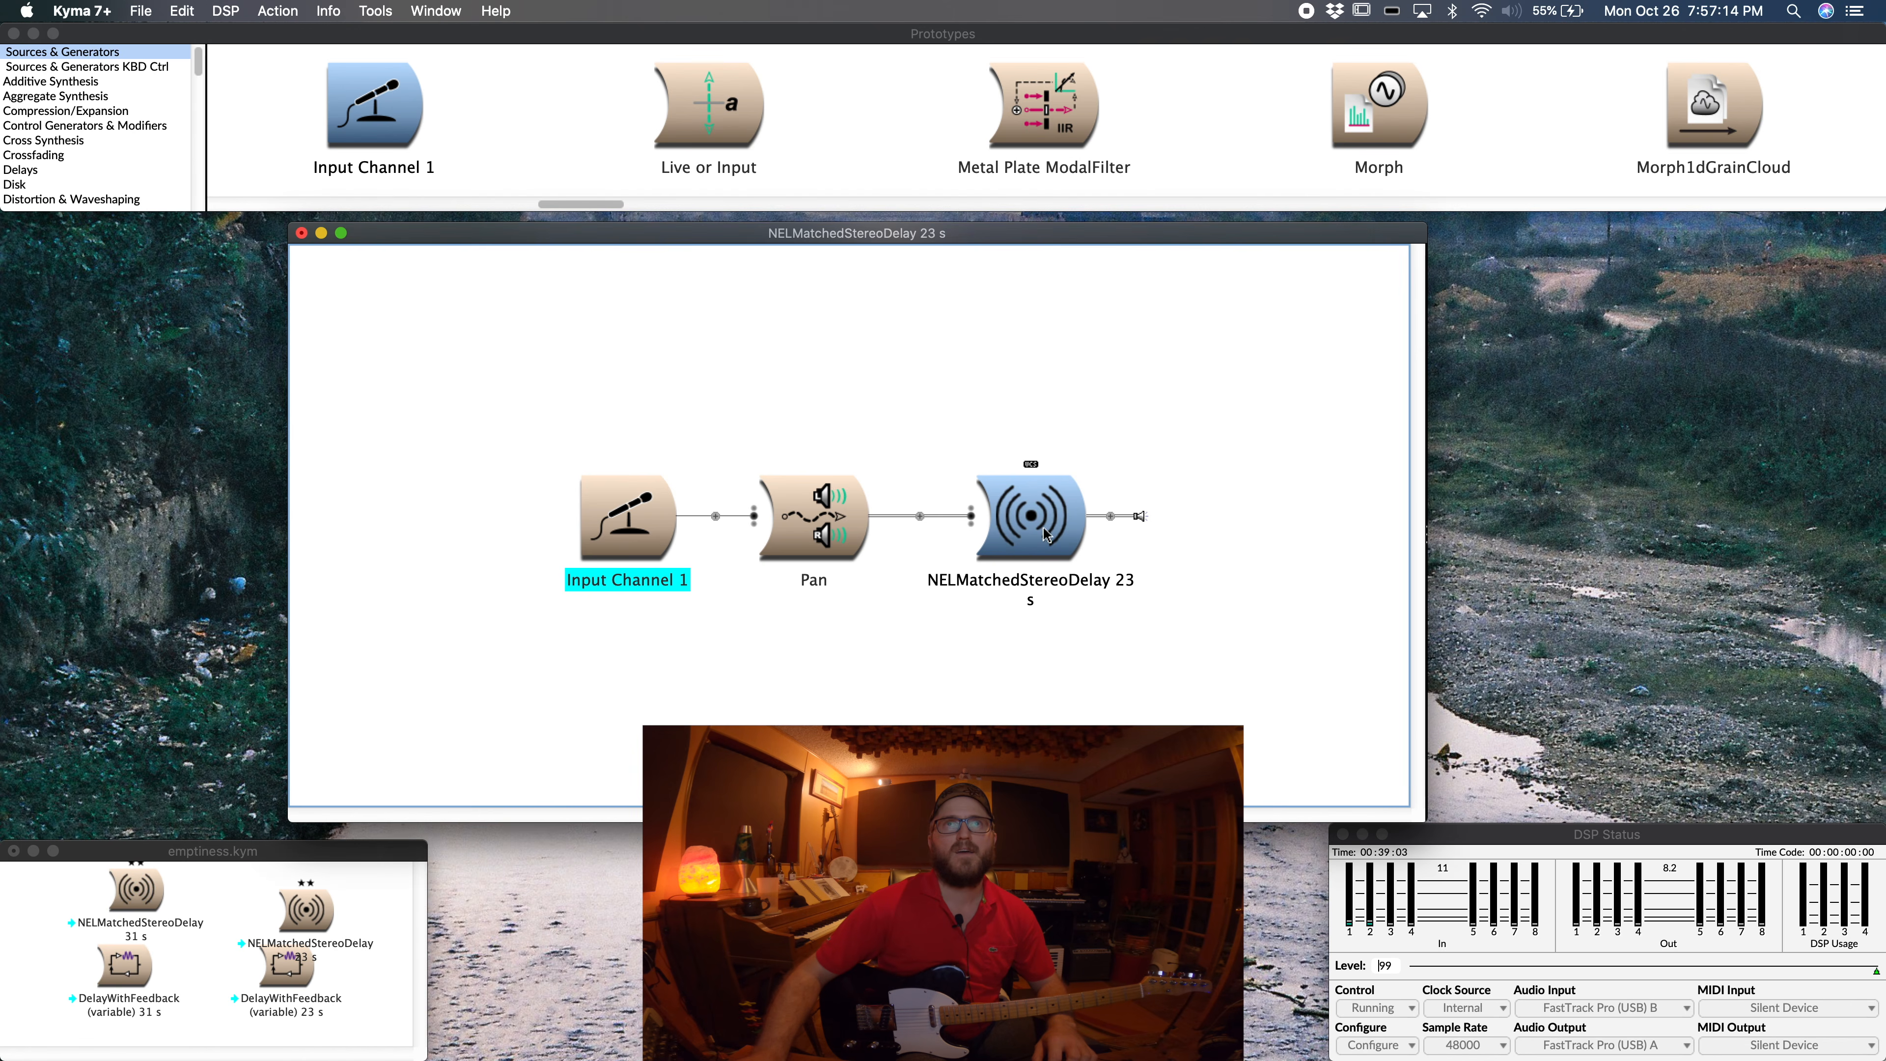
{"action": "double_click", "coordinate": [1054, 537]}
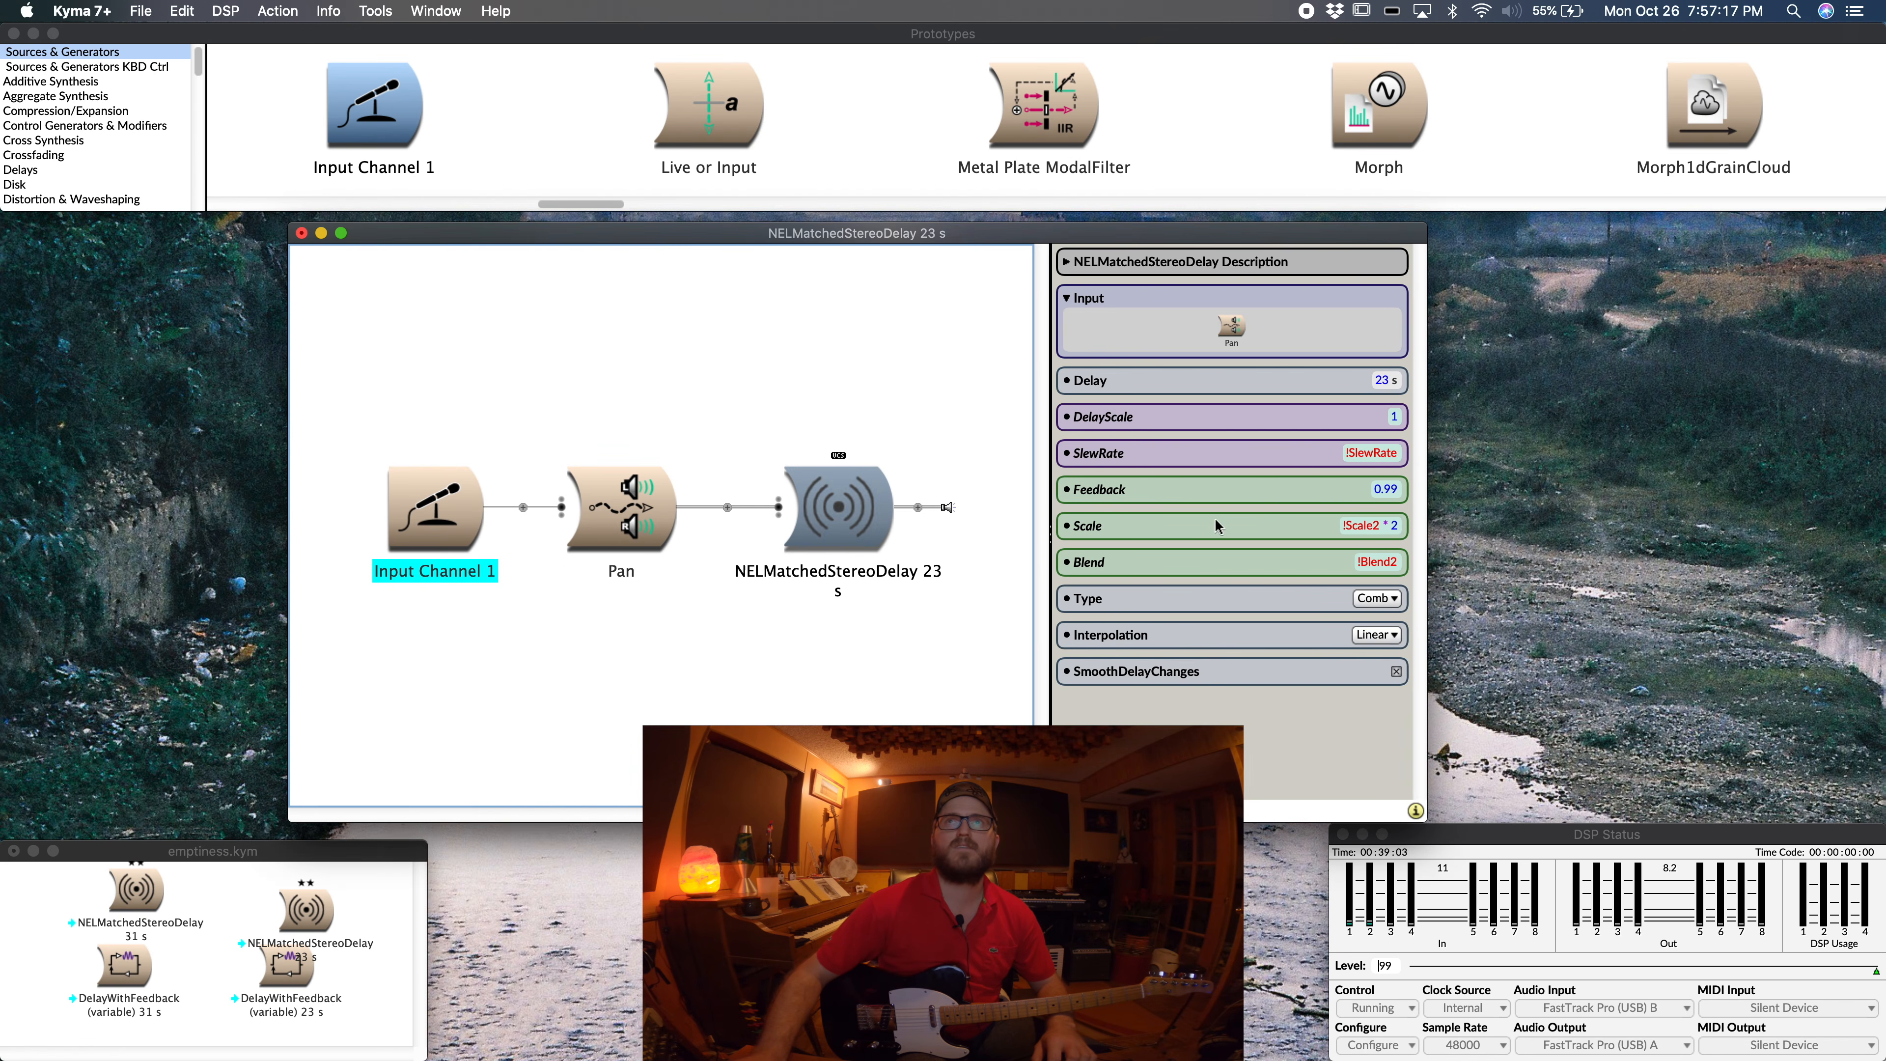
{"action": "left_click", "coordinate": [1377, 382]}
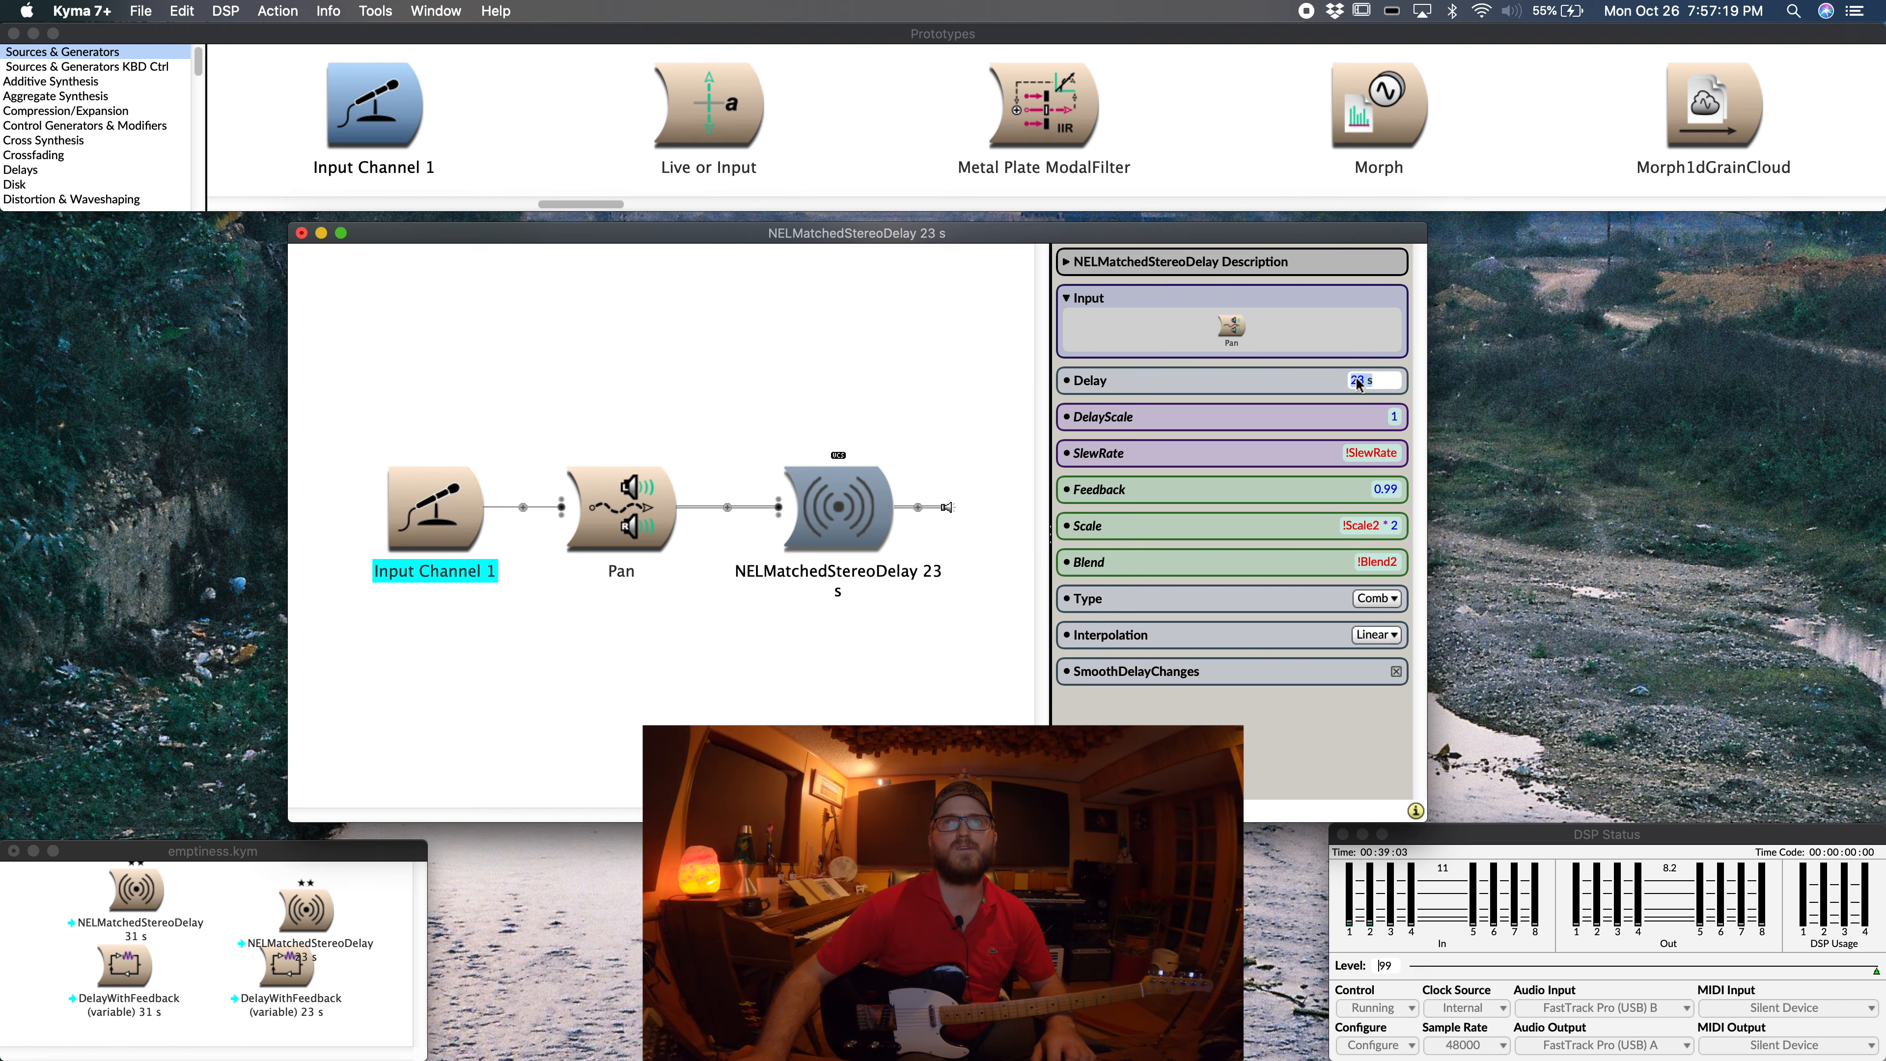
{"action": "type", "text": "1"}
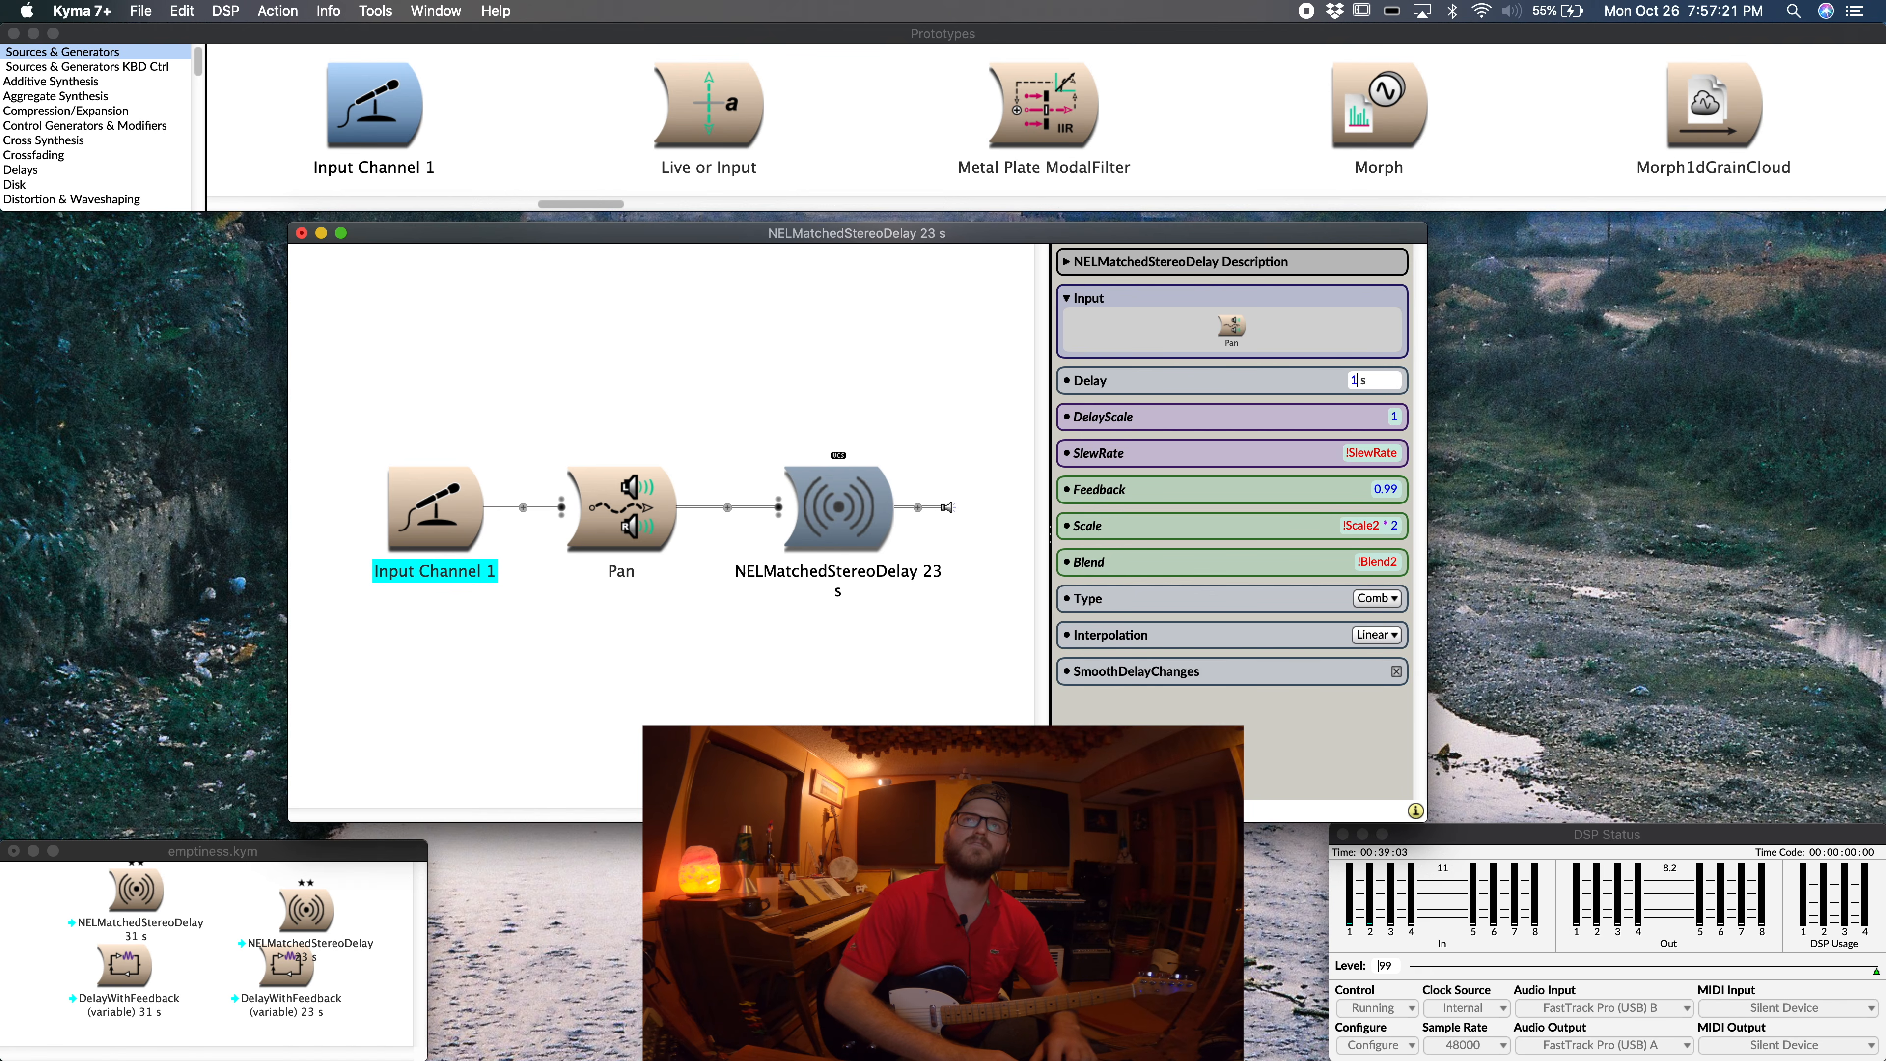
{"action": "type", "text": "7"}
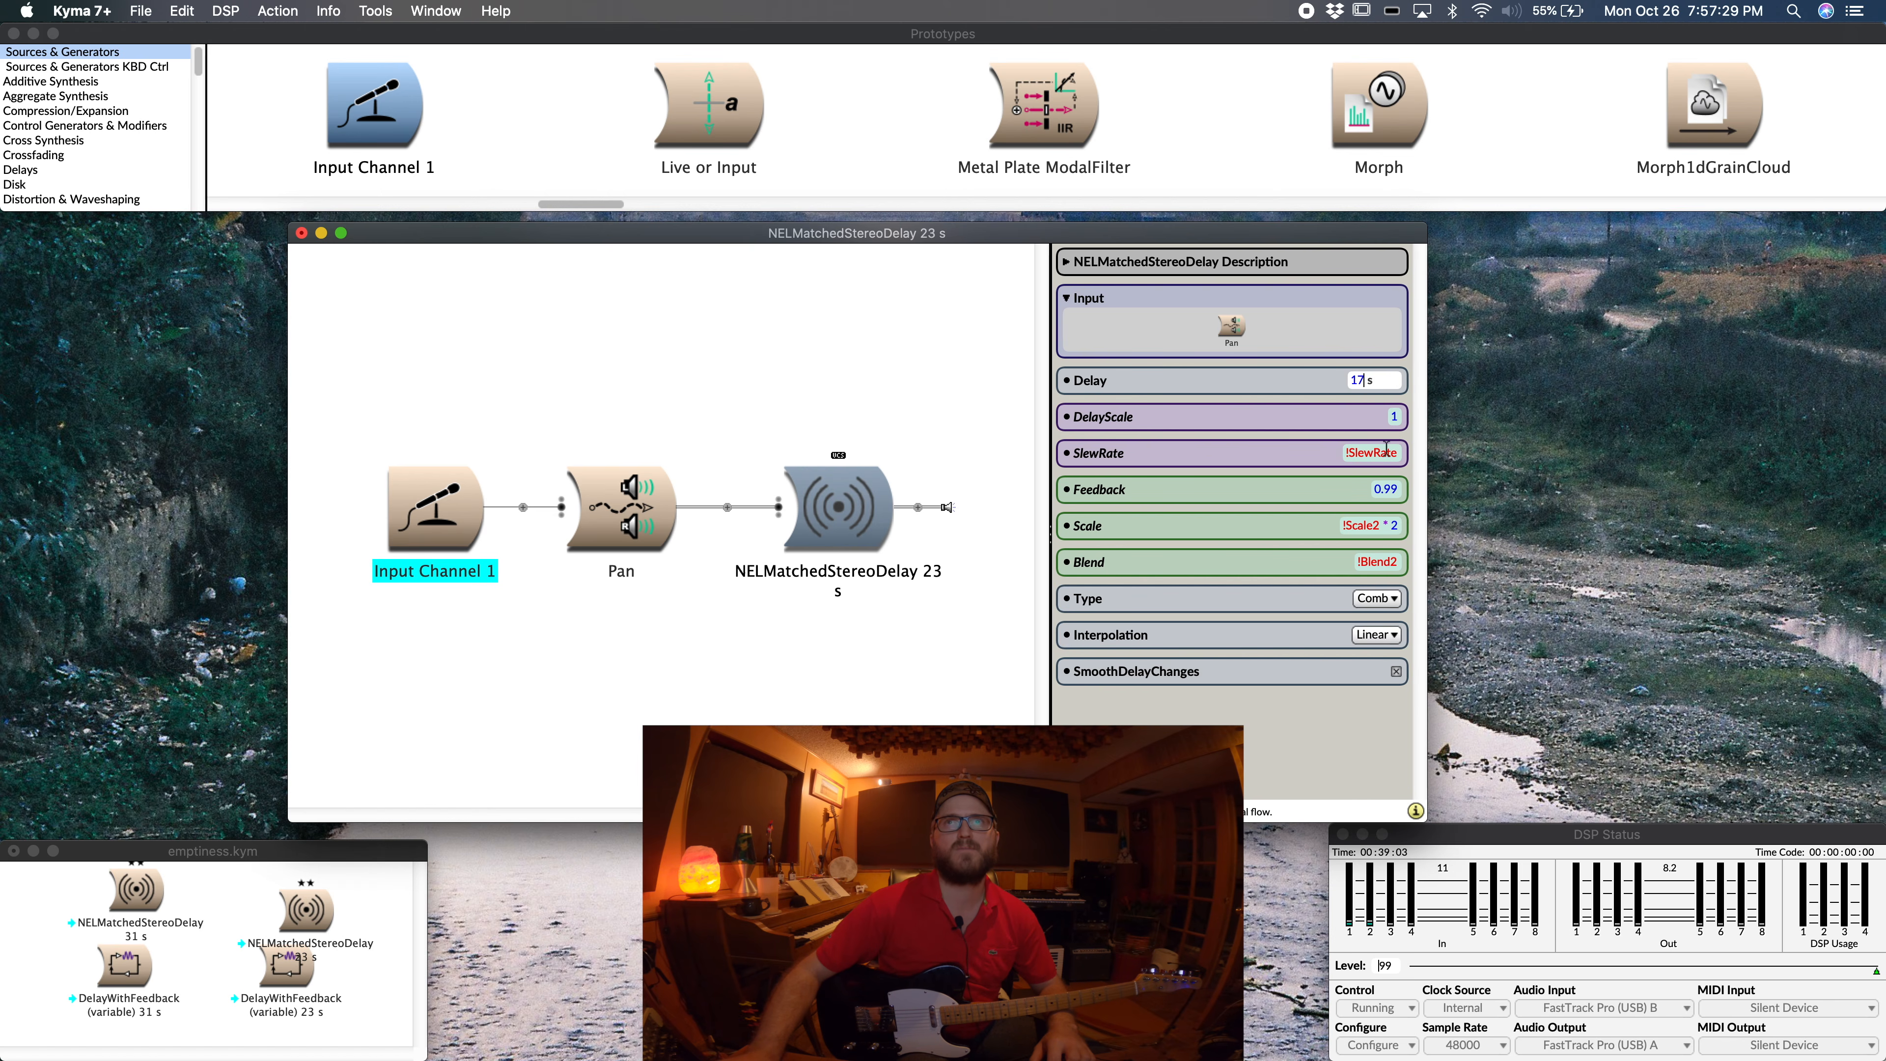
Step: Set the stereo delay's Scale to !Scale3 * 2 and its Blend to !Blend3
{"action": "left_click", "coordinate": [1380, 526]}
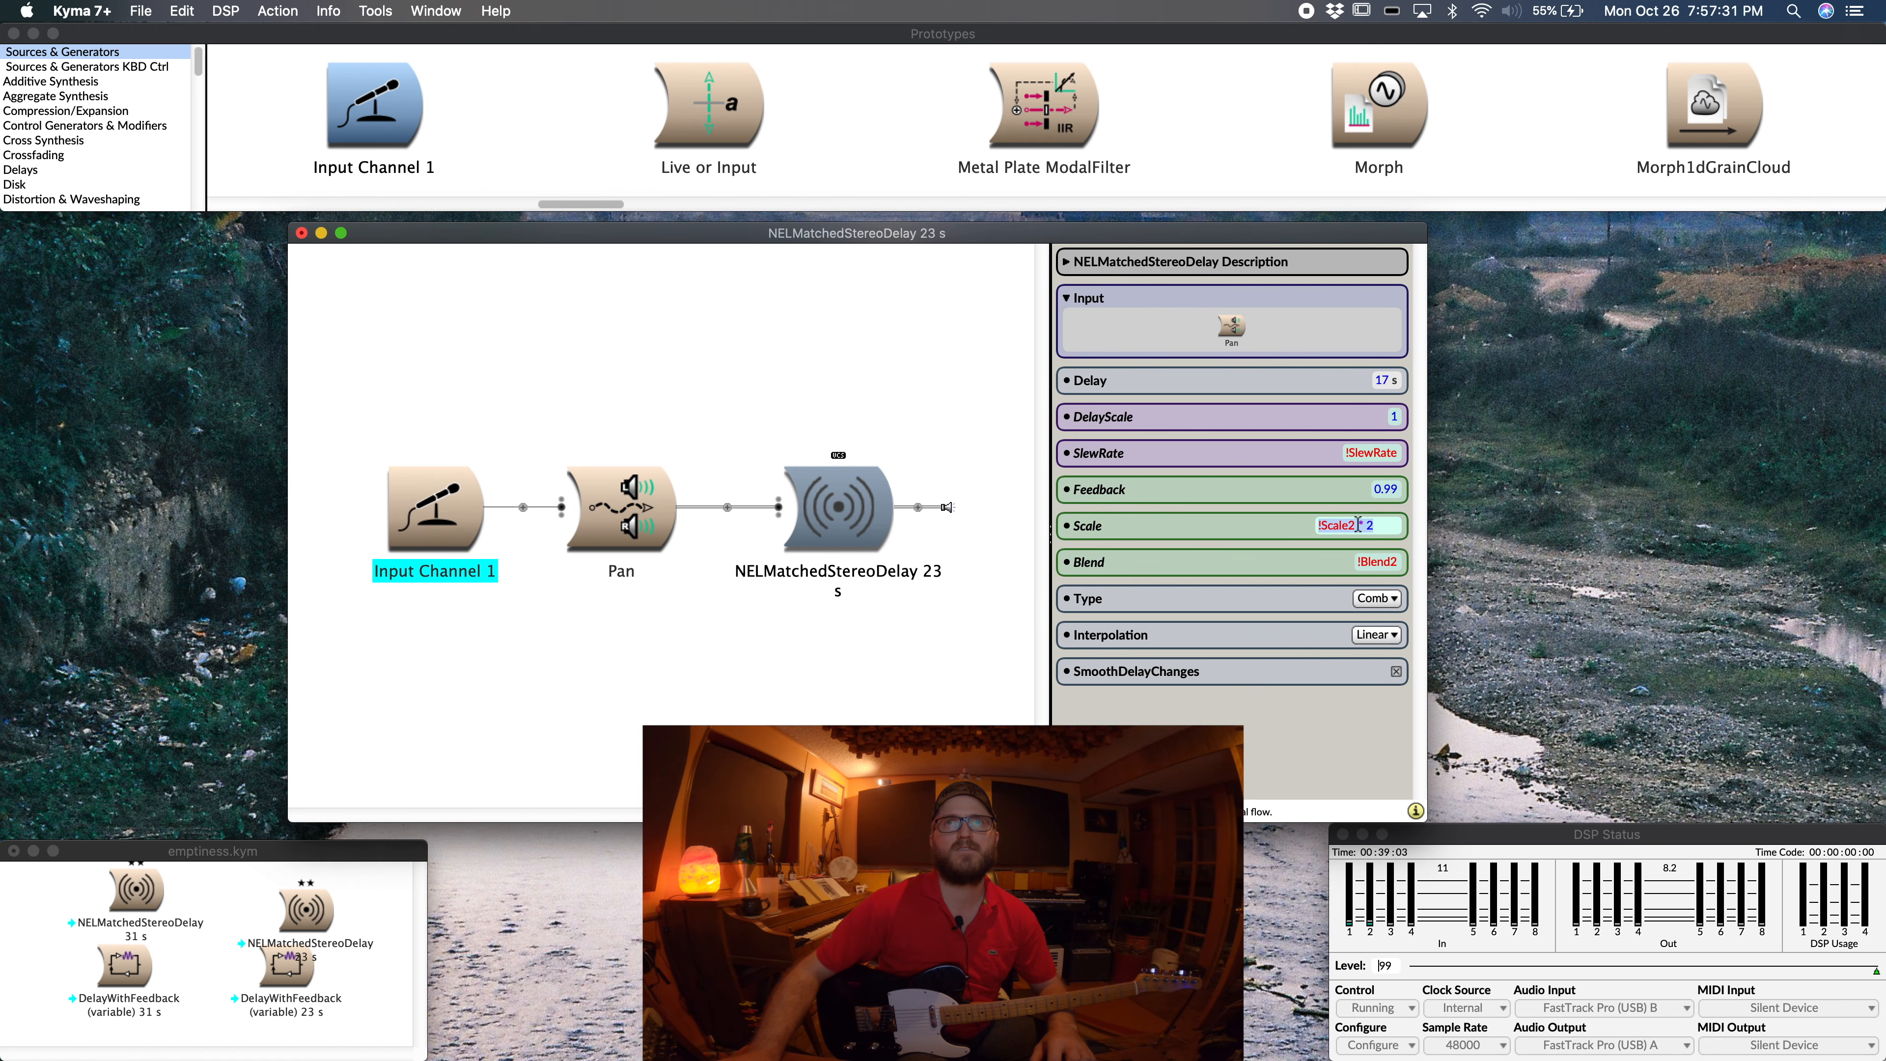
{"action": "left_click", "coordinate": [1358, 525]}
{"action": "key", "text": "BackSpace"}
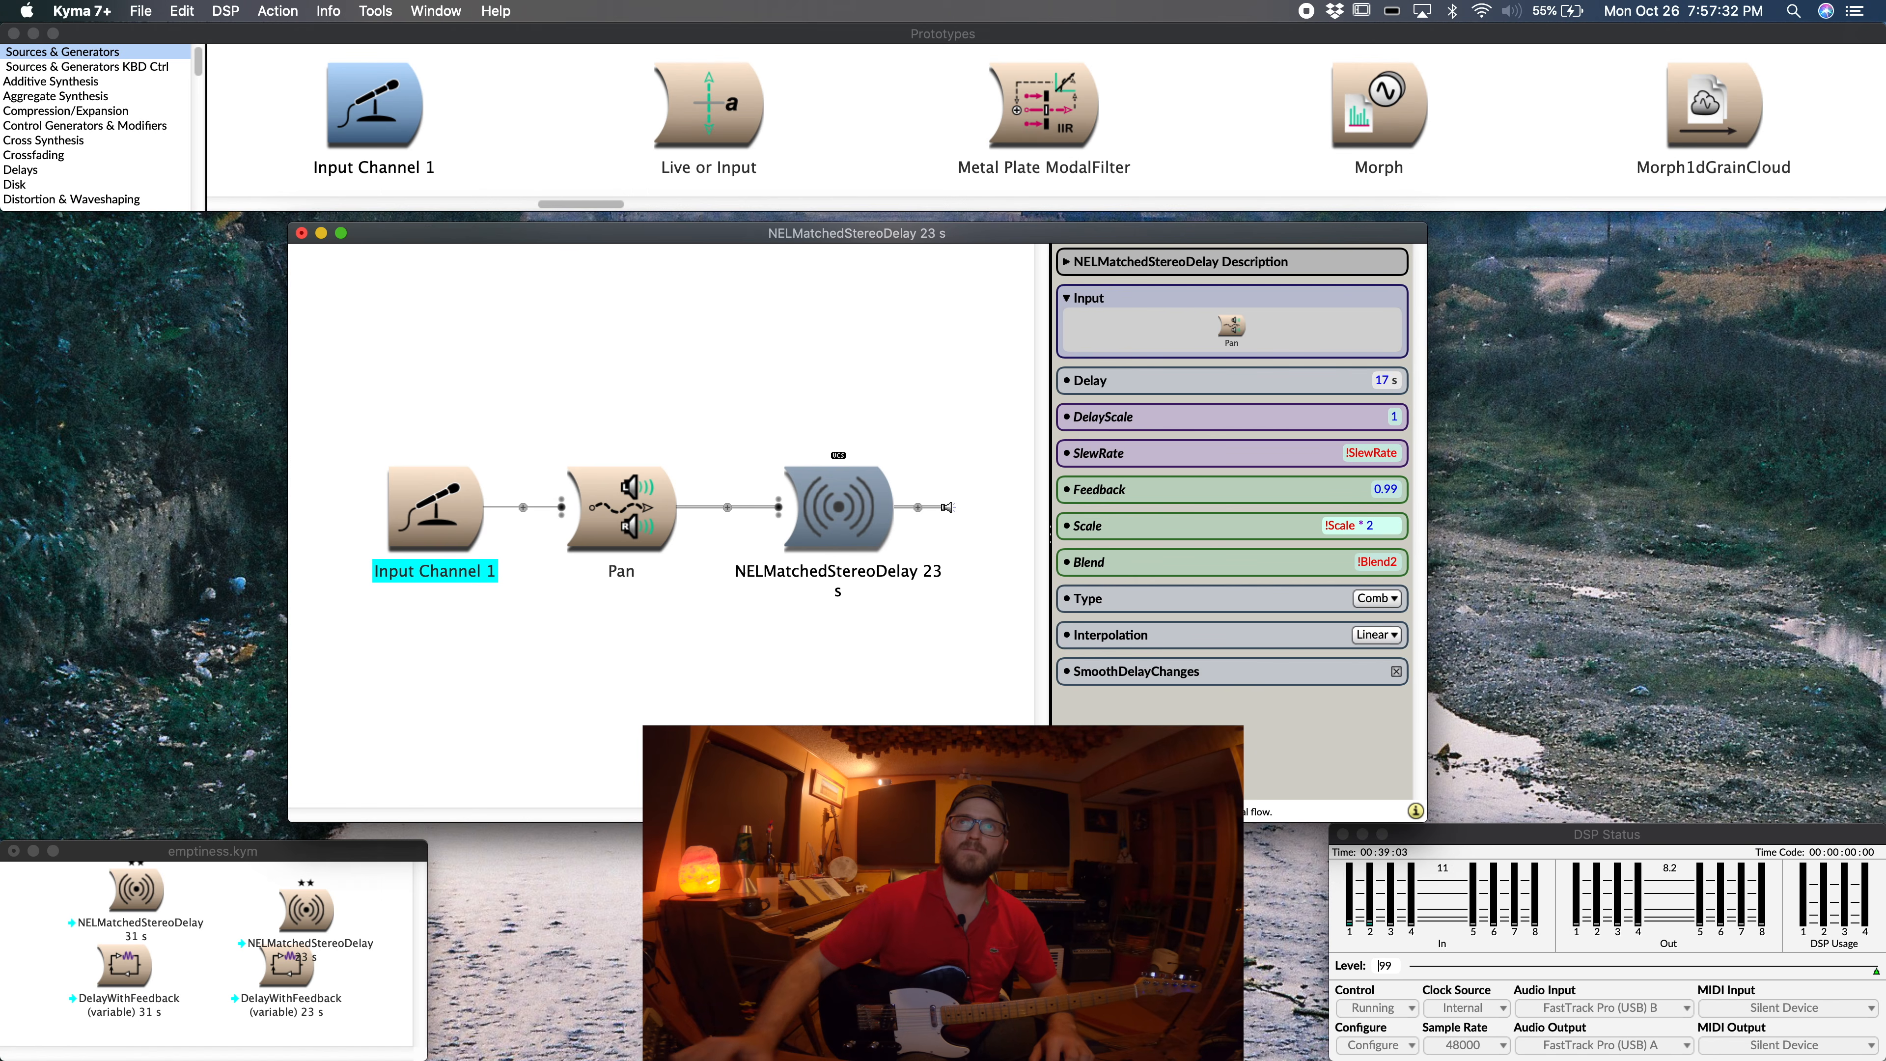
{"action": "type", "text": "3"}
{"action": "left_click", "coordinate": [1397, 562]}
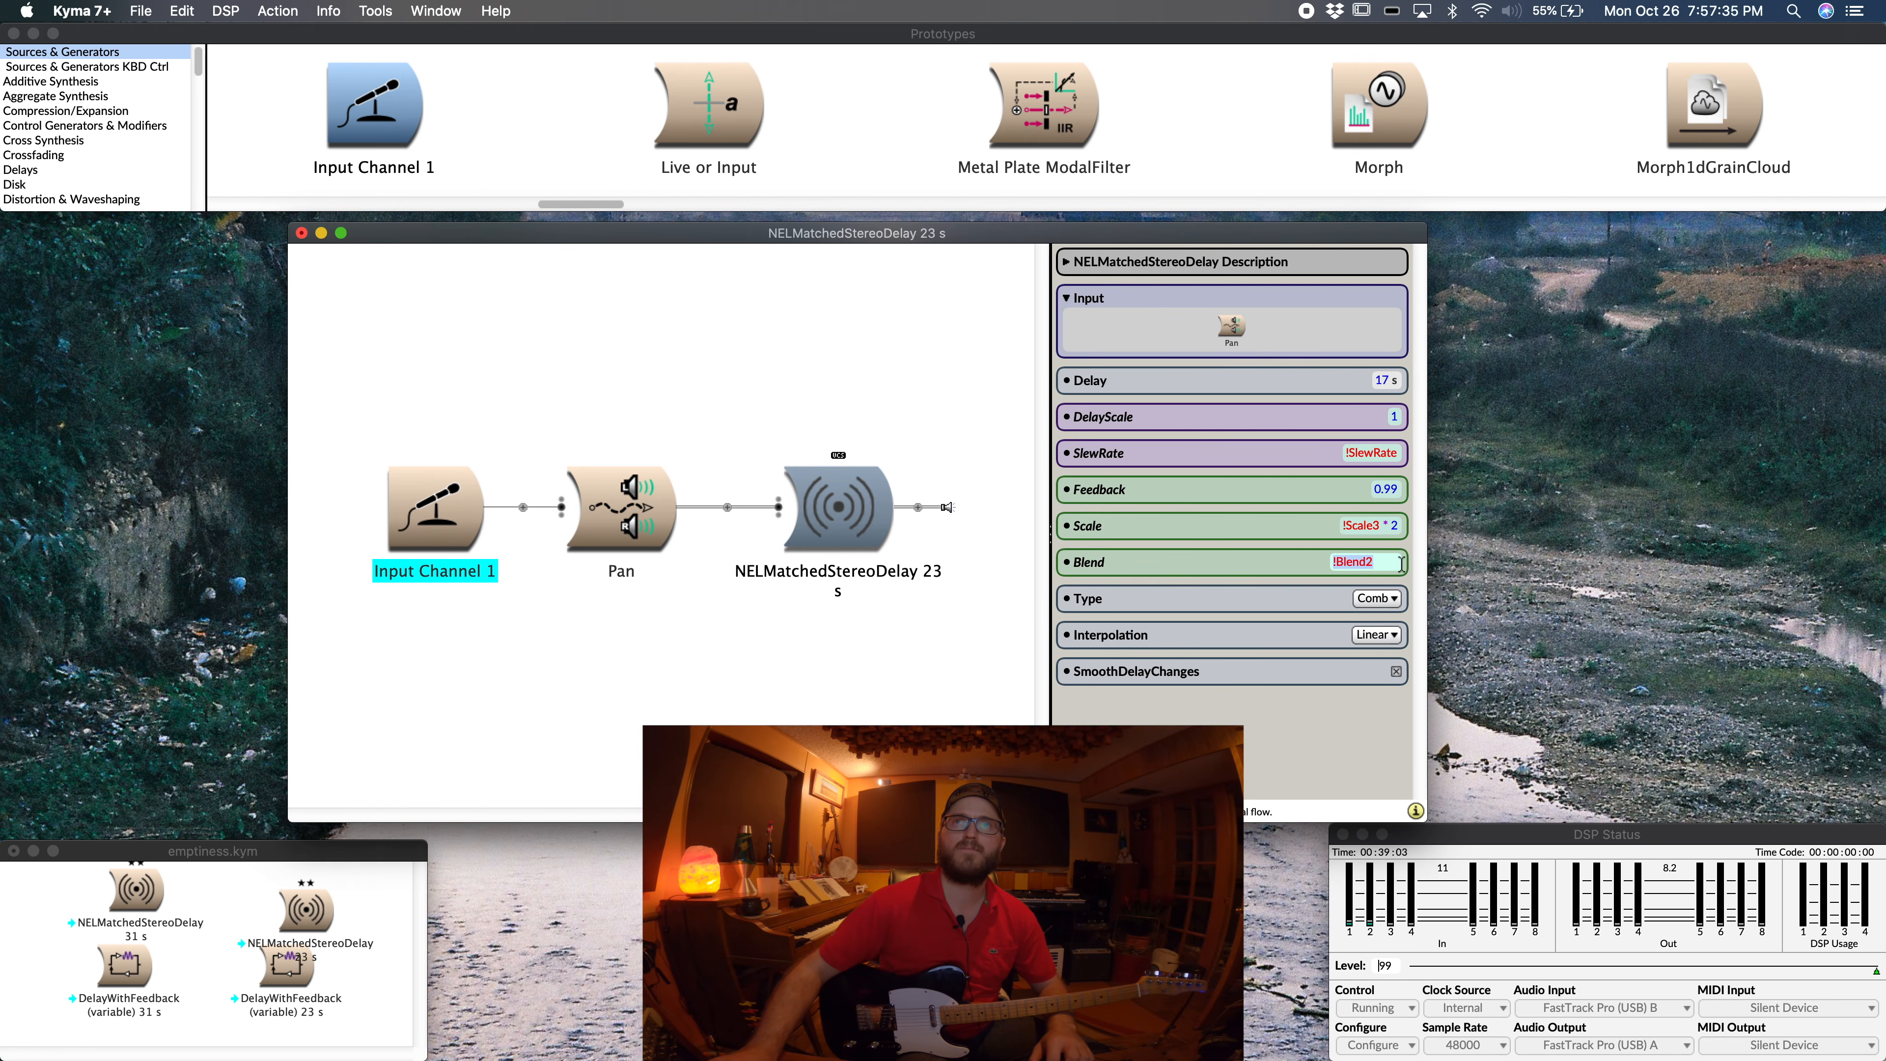
{"action": "left_click", "coordinate": [1397, 563]}
{"action": "type", "text": "\\"}
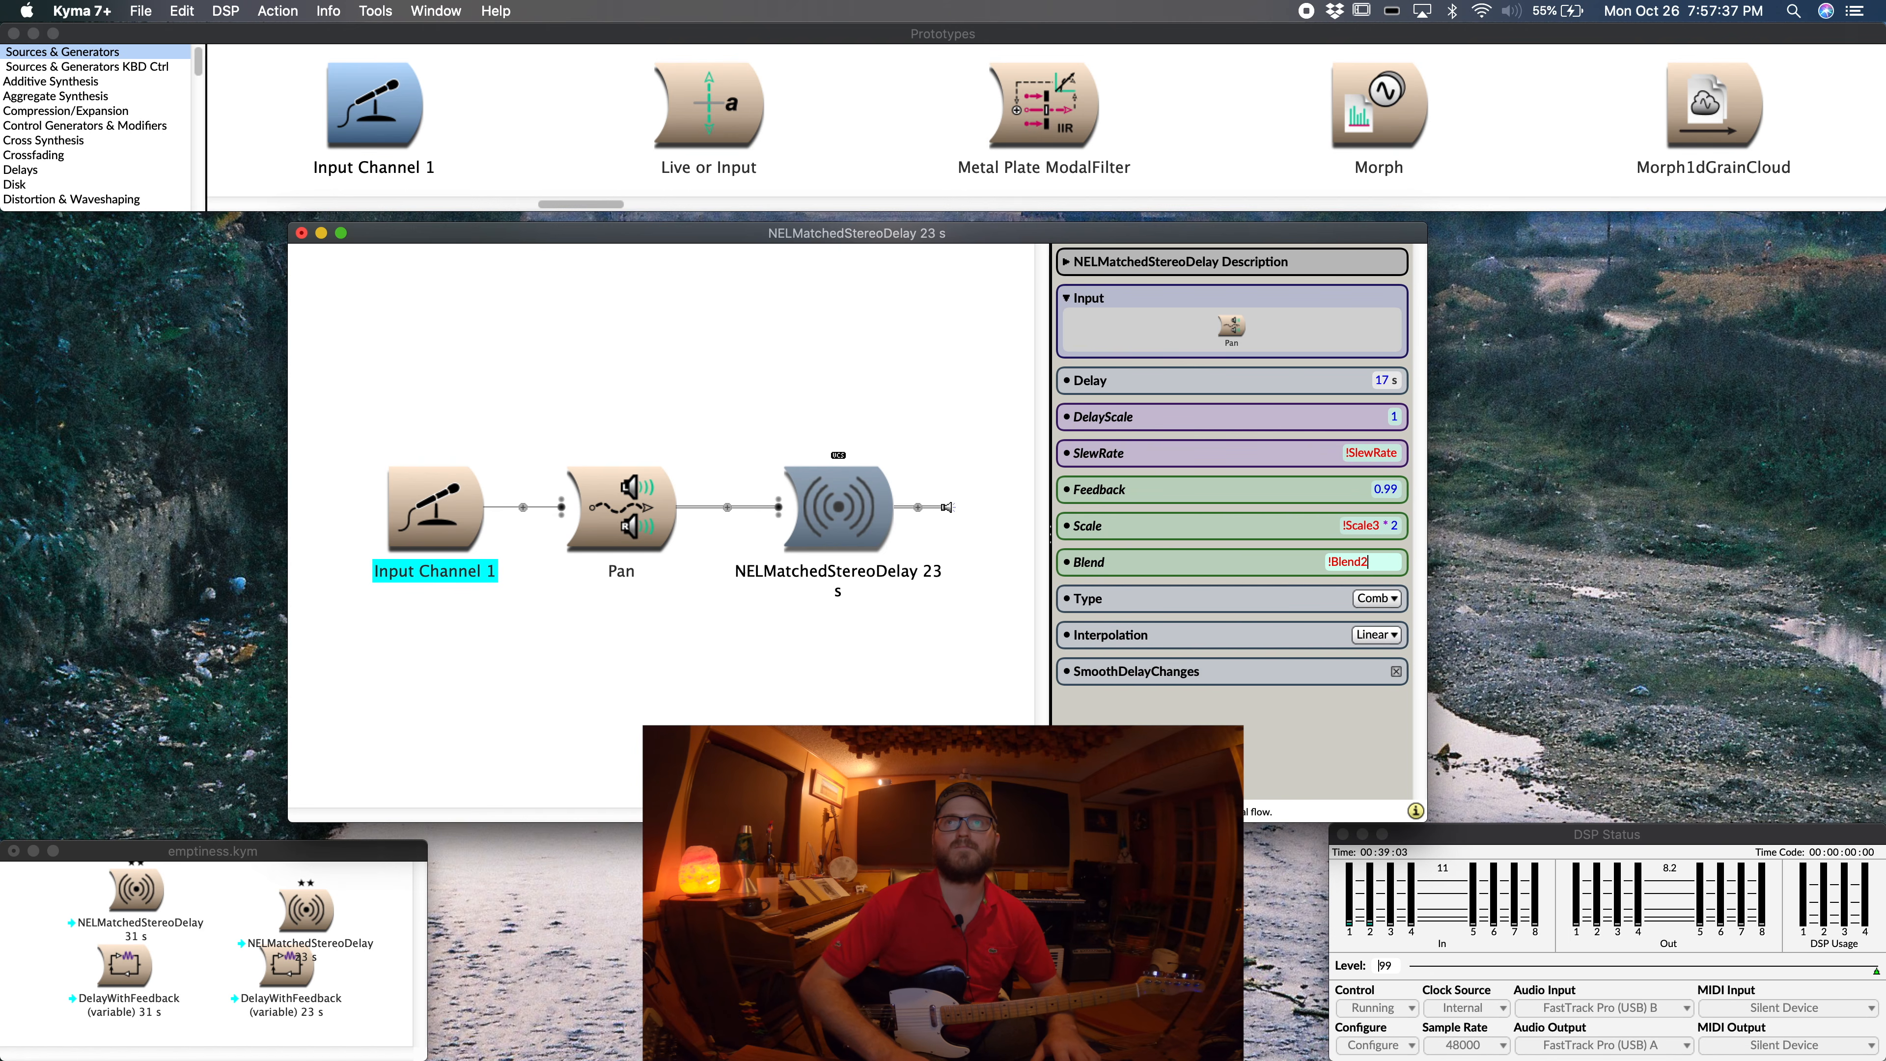
{"action": "key", "text": "BackSpace"}
{"action": "type", "text": "3"}
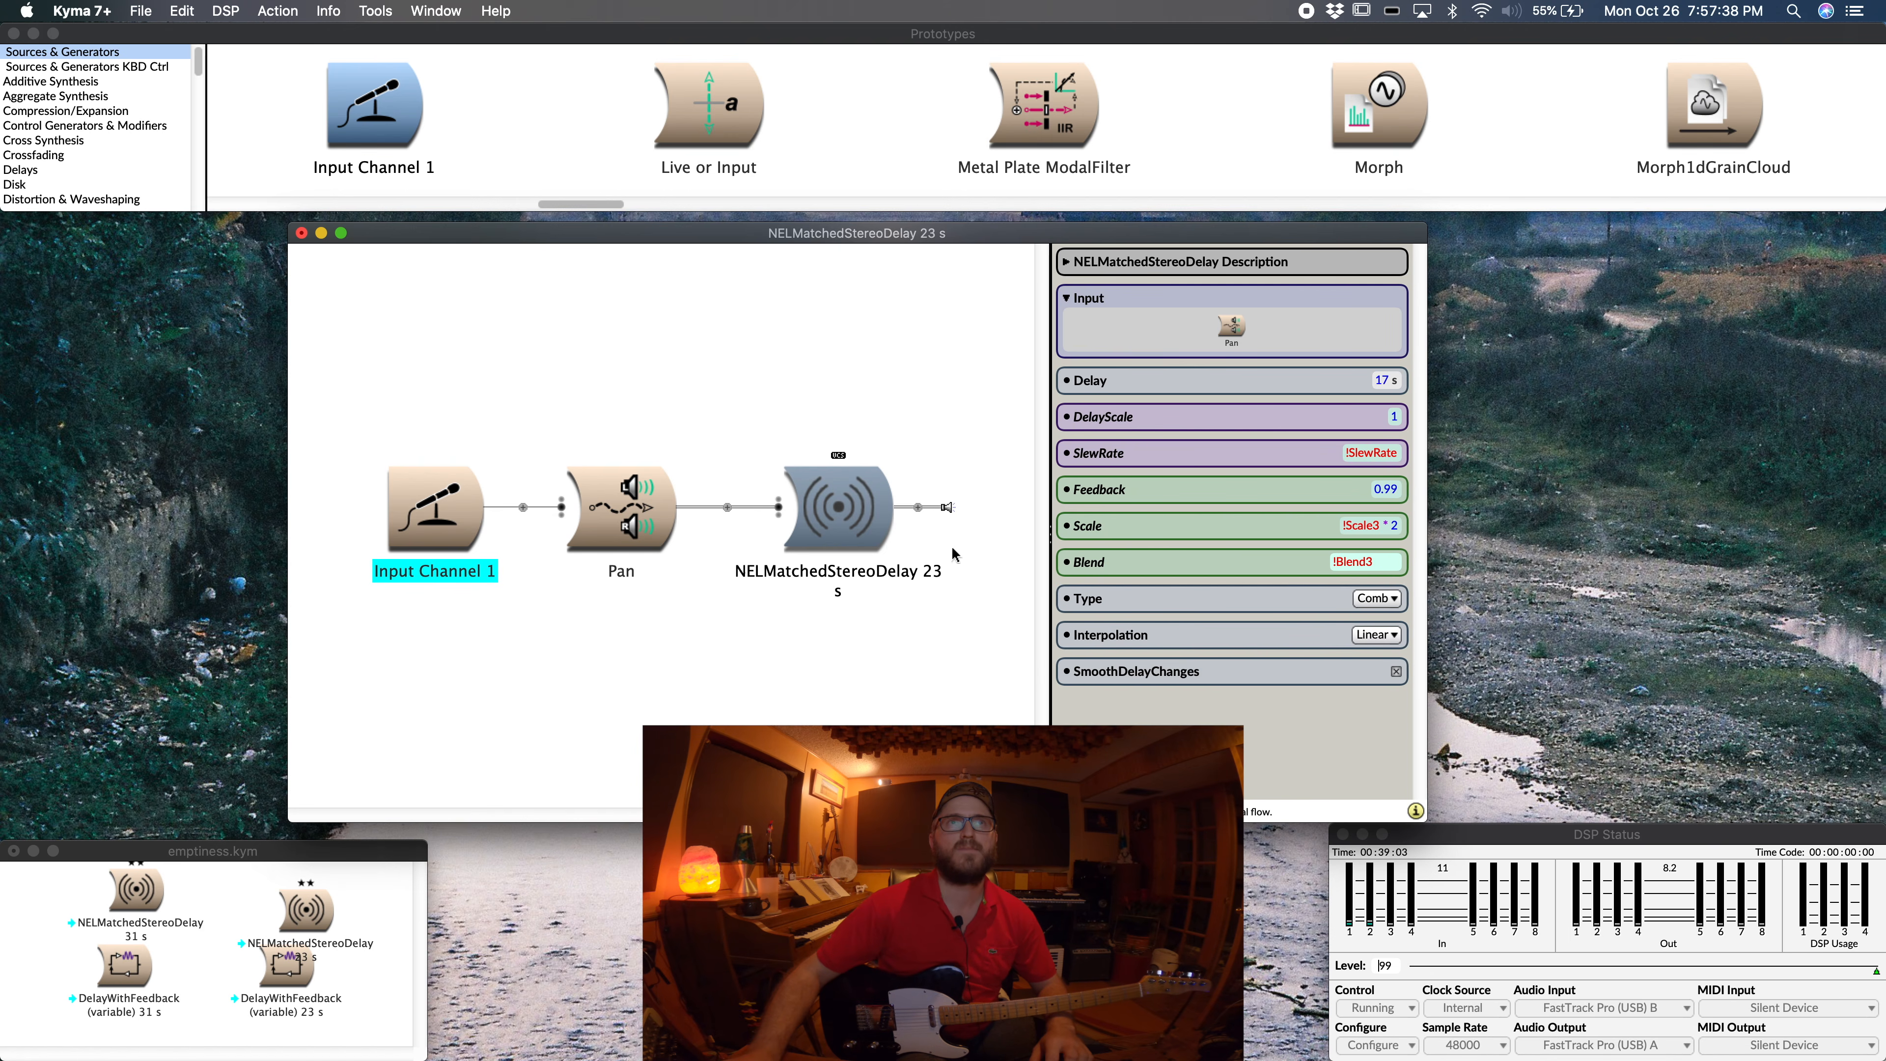
Step: Change the Pan sound's Pan expression to (1 repeatingFullRamp: 17 s) abs
{"action": "left_click", "coordinate": [648, 540]}
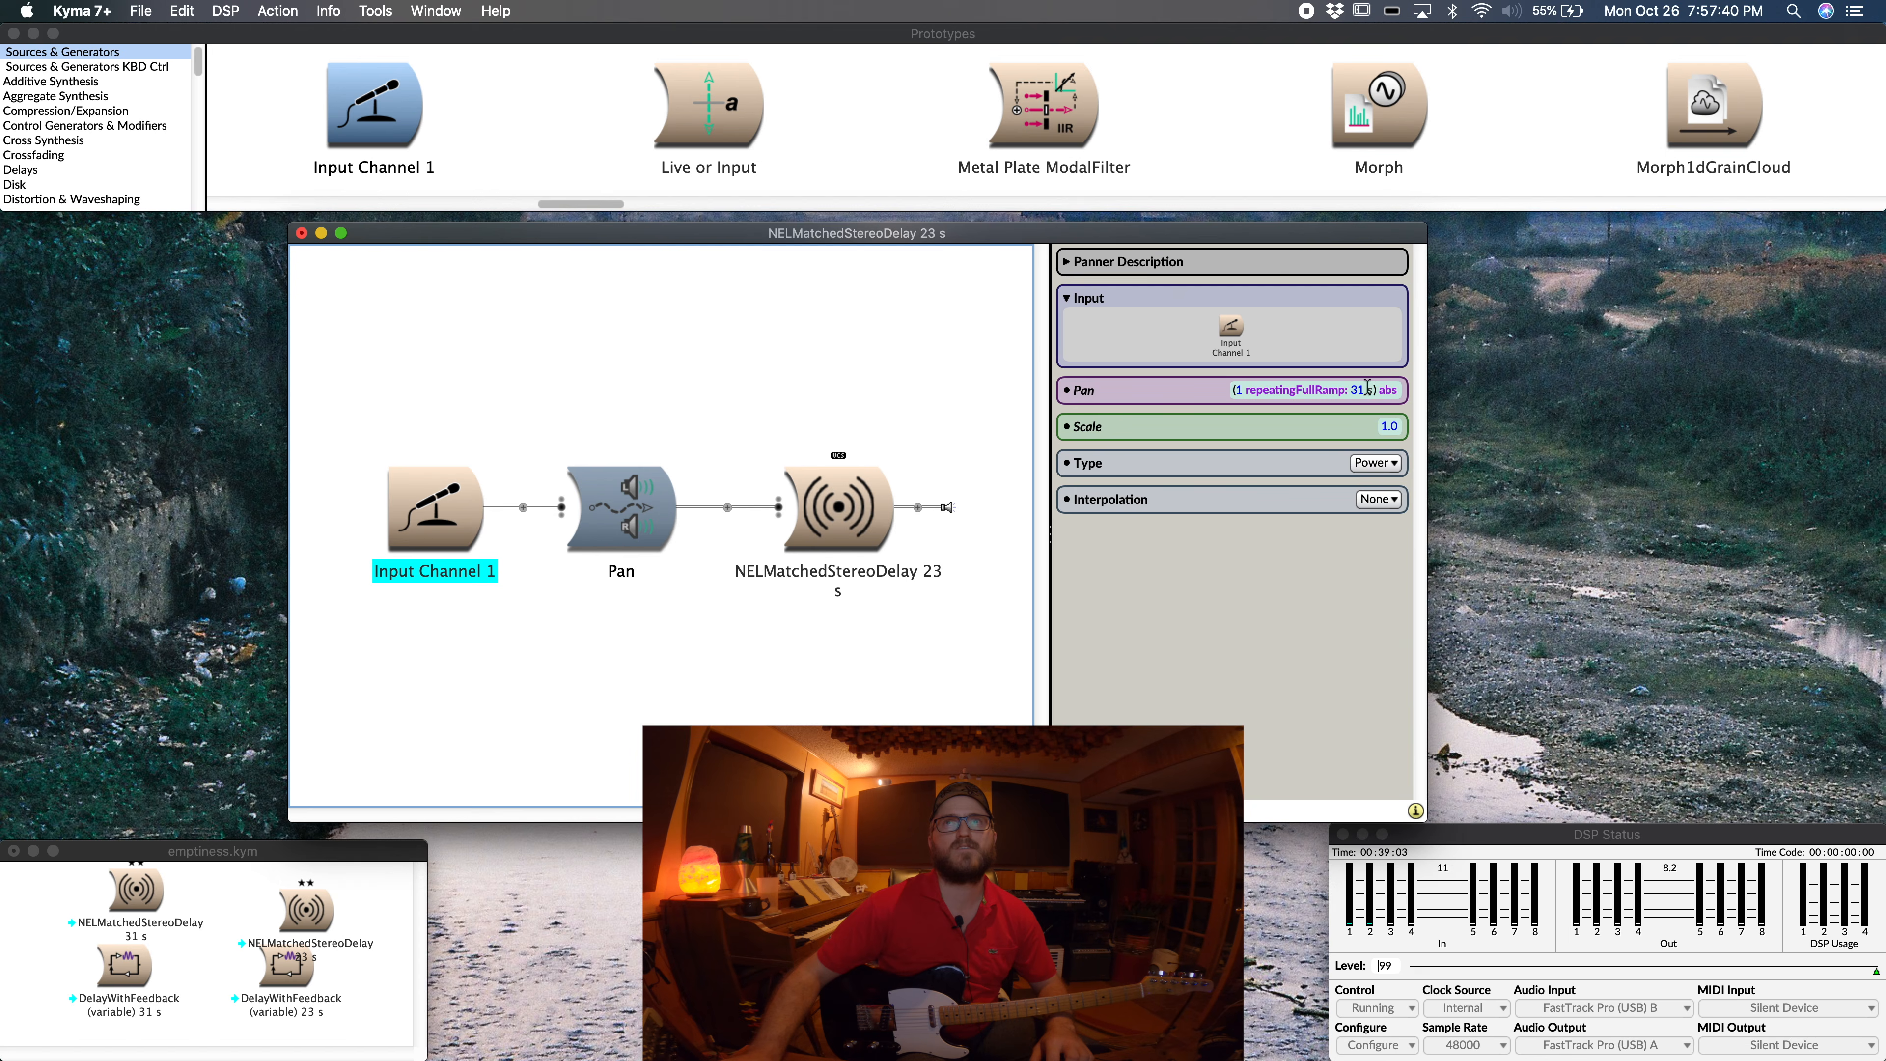
{"action": "left_click", "coordinate": [1356, 391]}
{"action": "double_click", "coordinate": [1333, 390]}
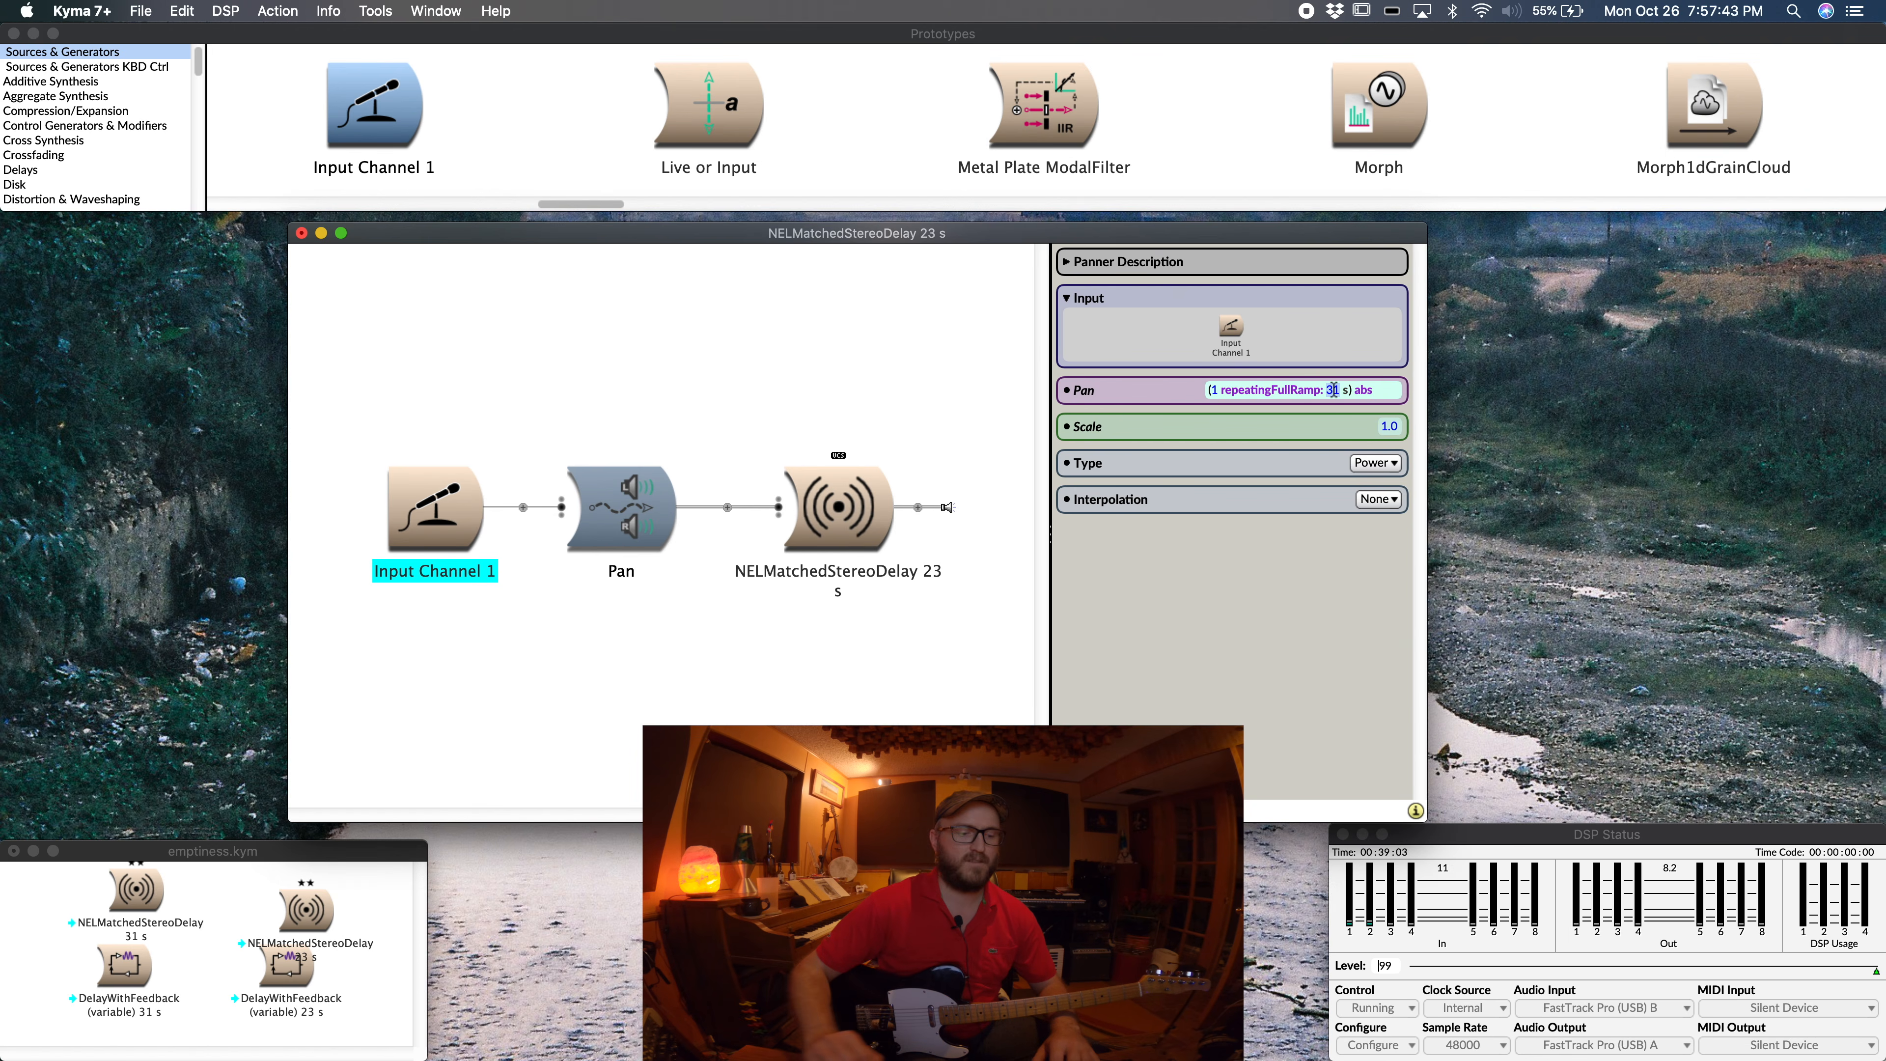
{"action": "type", "text": "17"}
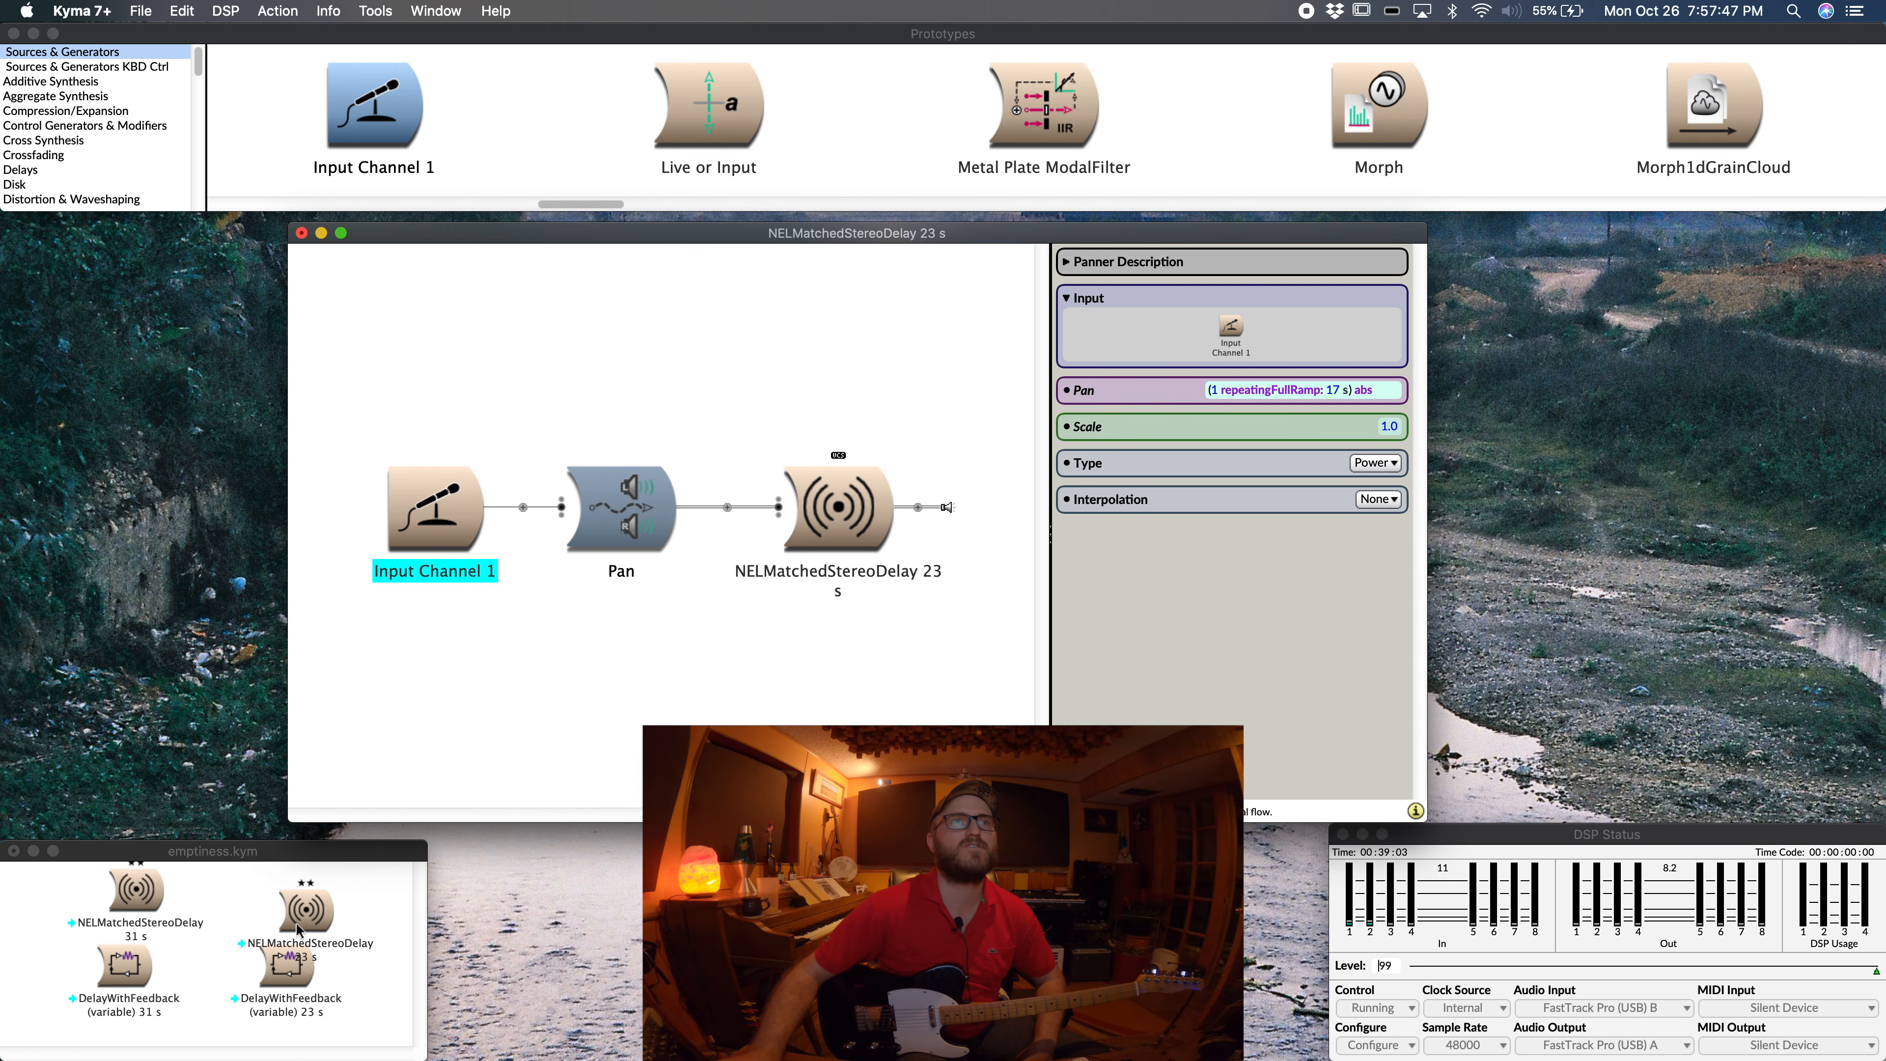
Step: Move the 23 s DelayWithFeedback clear of the stereo delay's label in emptiness.kym and shift the sound editor window slightly upward
{"action": "left_click_drag", "start_coordinate": [279, 982], "coordinate": [273, 1007]}
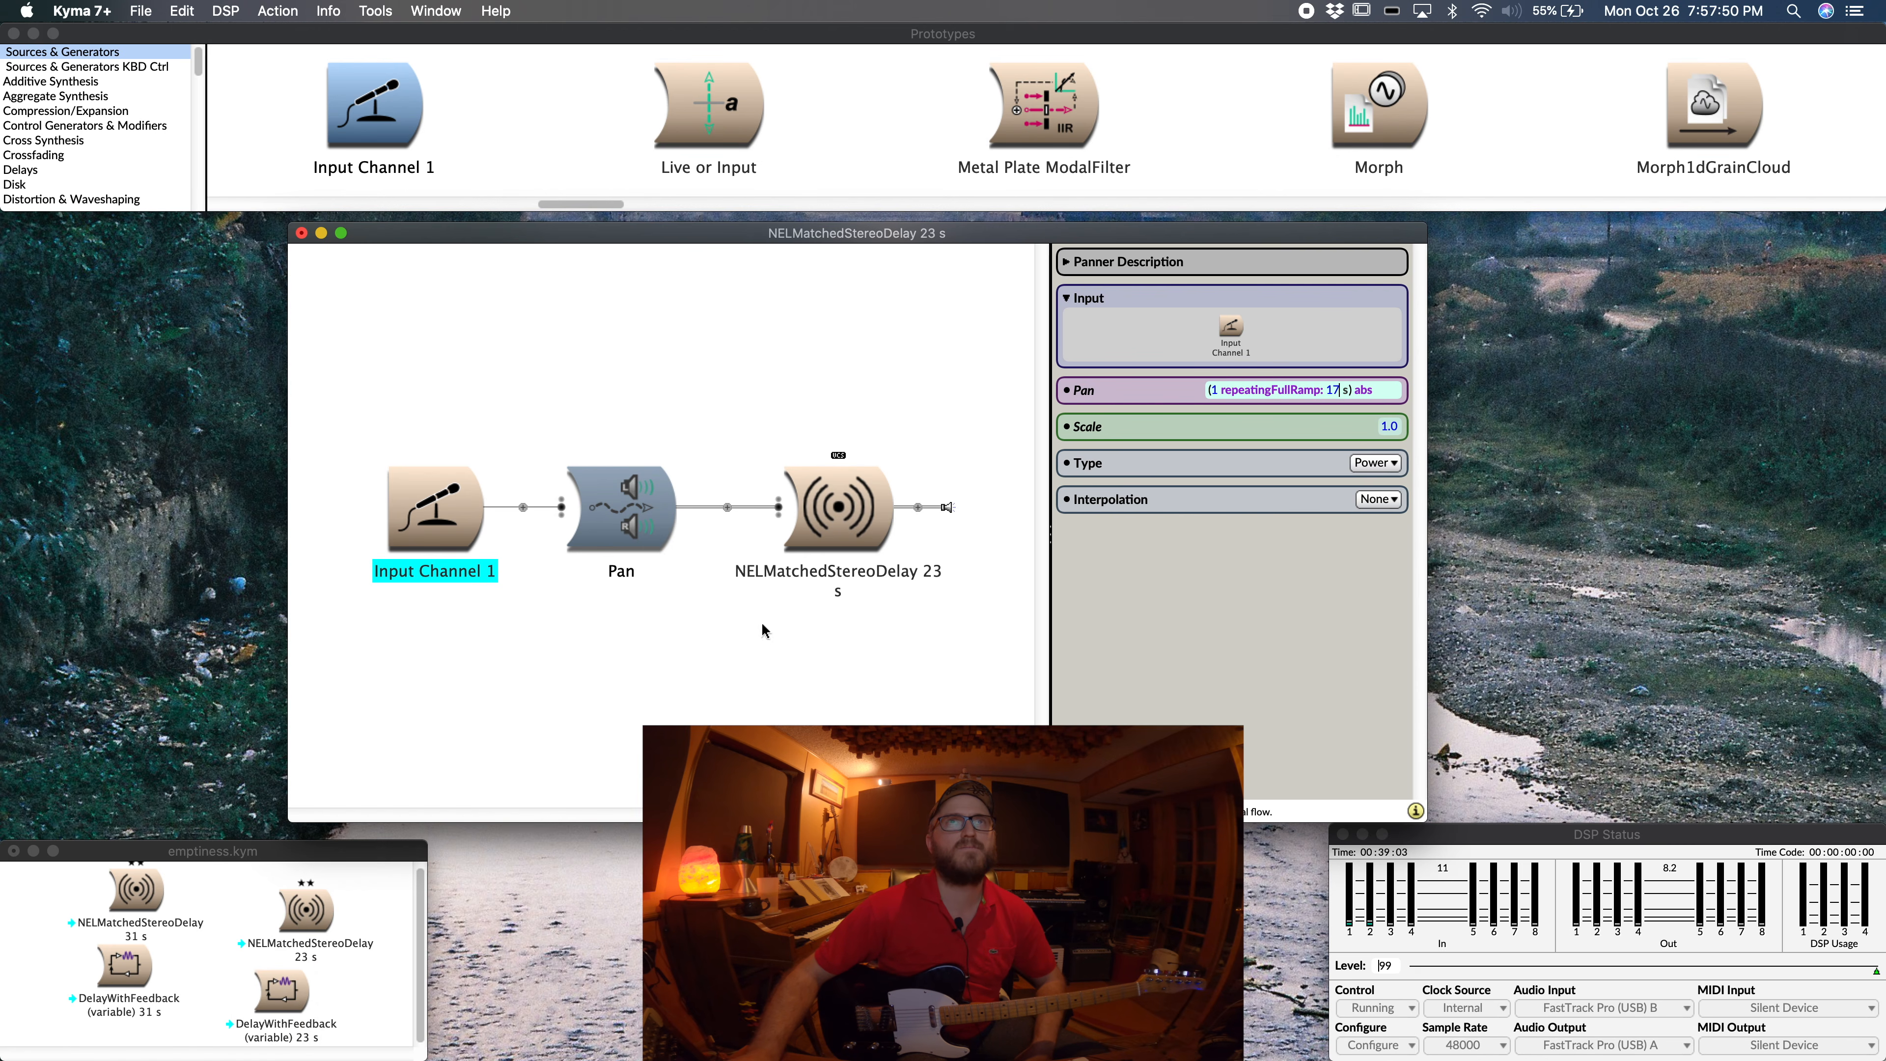
{"action": "left_click_drag", "start_coordinate": [792, 237], "coordinate": [773, 194]}
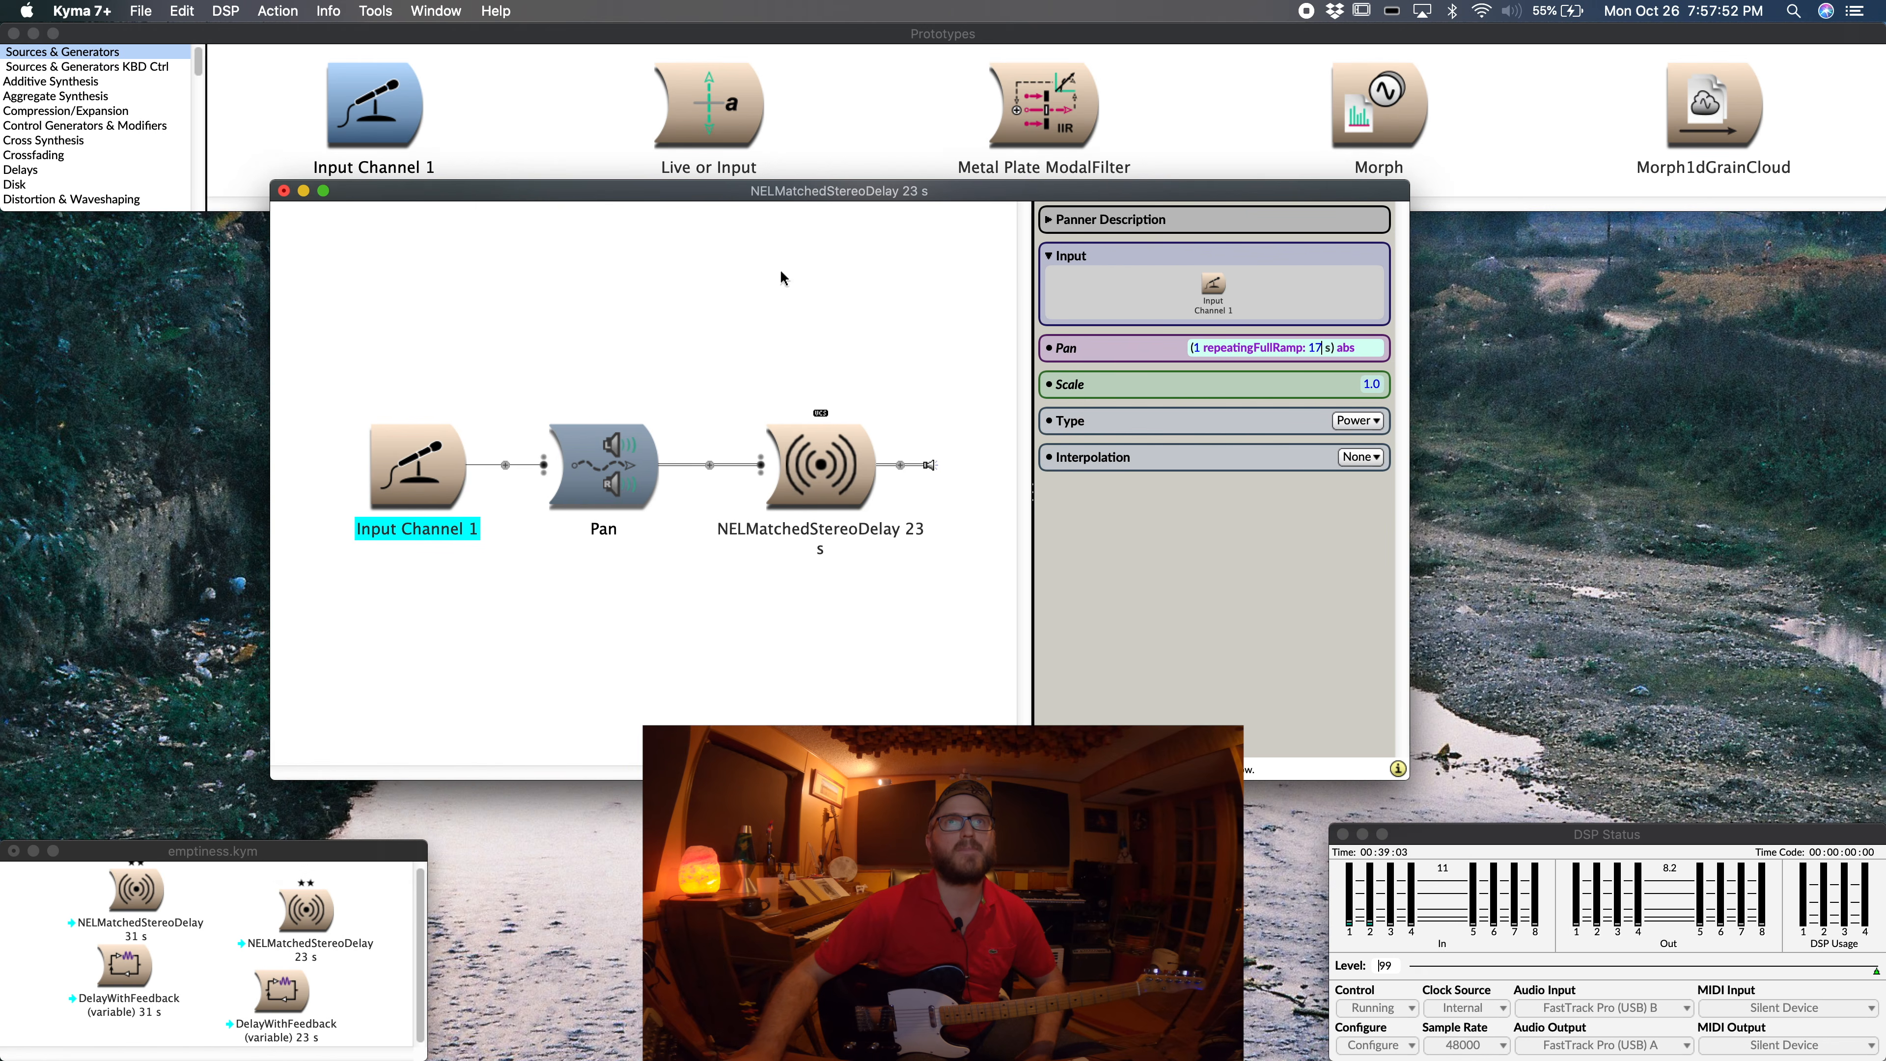
Step: Rename the stereo delay in the open editor as NELMatchedStereoDelay 17 s
{"action": "left_click", "coordinate": [822, 490]}
{"action": "key", "text": "Return"}
{"action": "key", "text": "Right"}
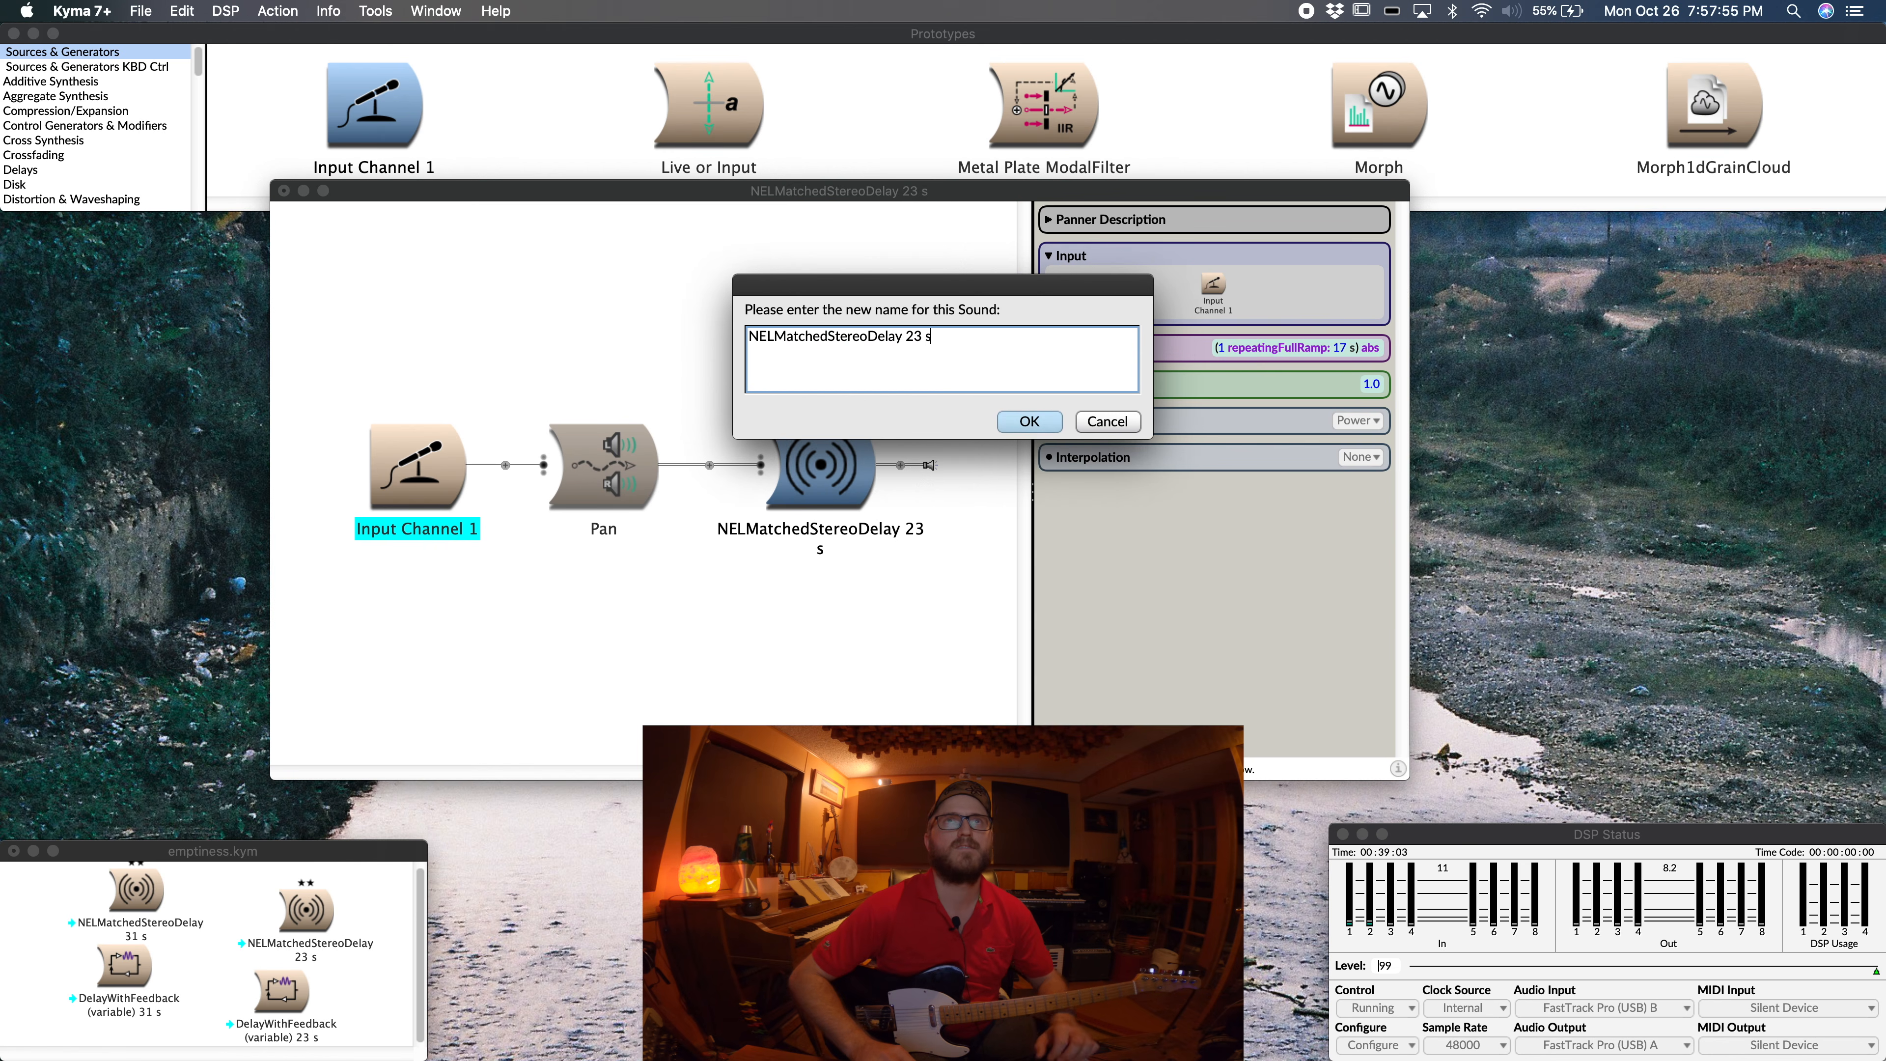
{"action": "key", "text": "Left"}
{"action": "key", "text": "Left"}
{"action": "key", "text": "BackSpace"}
{"action": "key", "text": "BackSpace"}
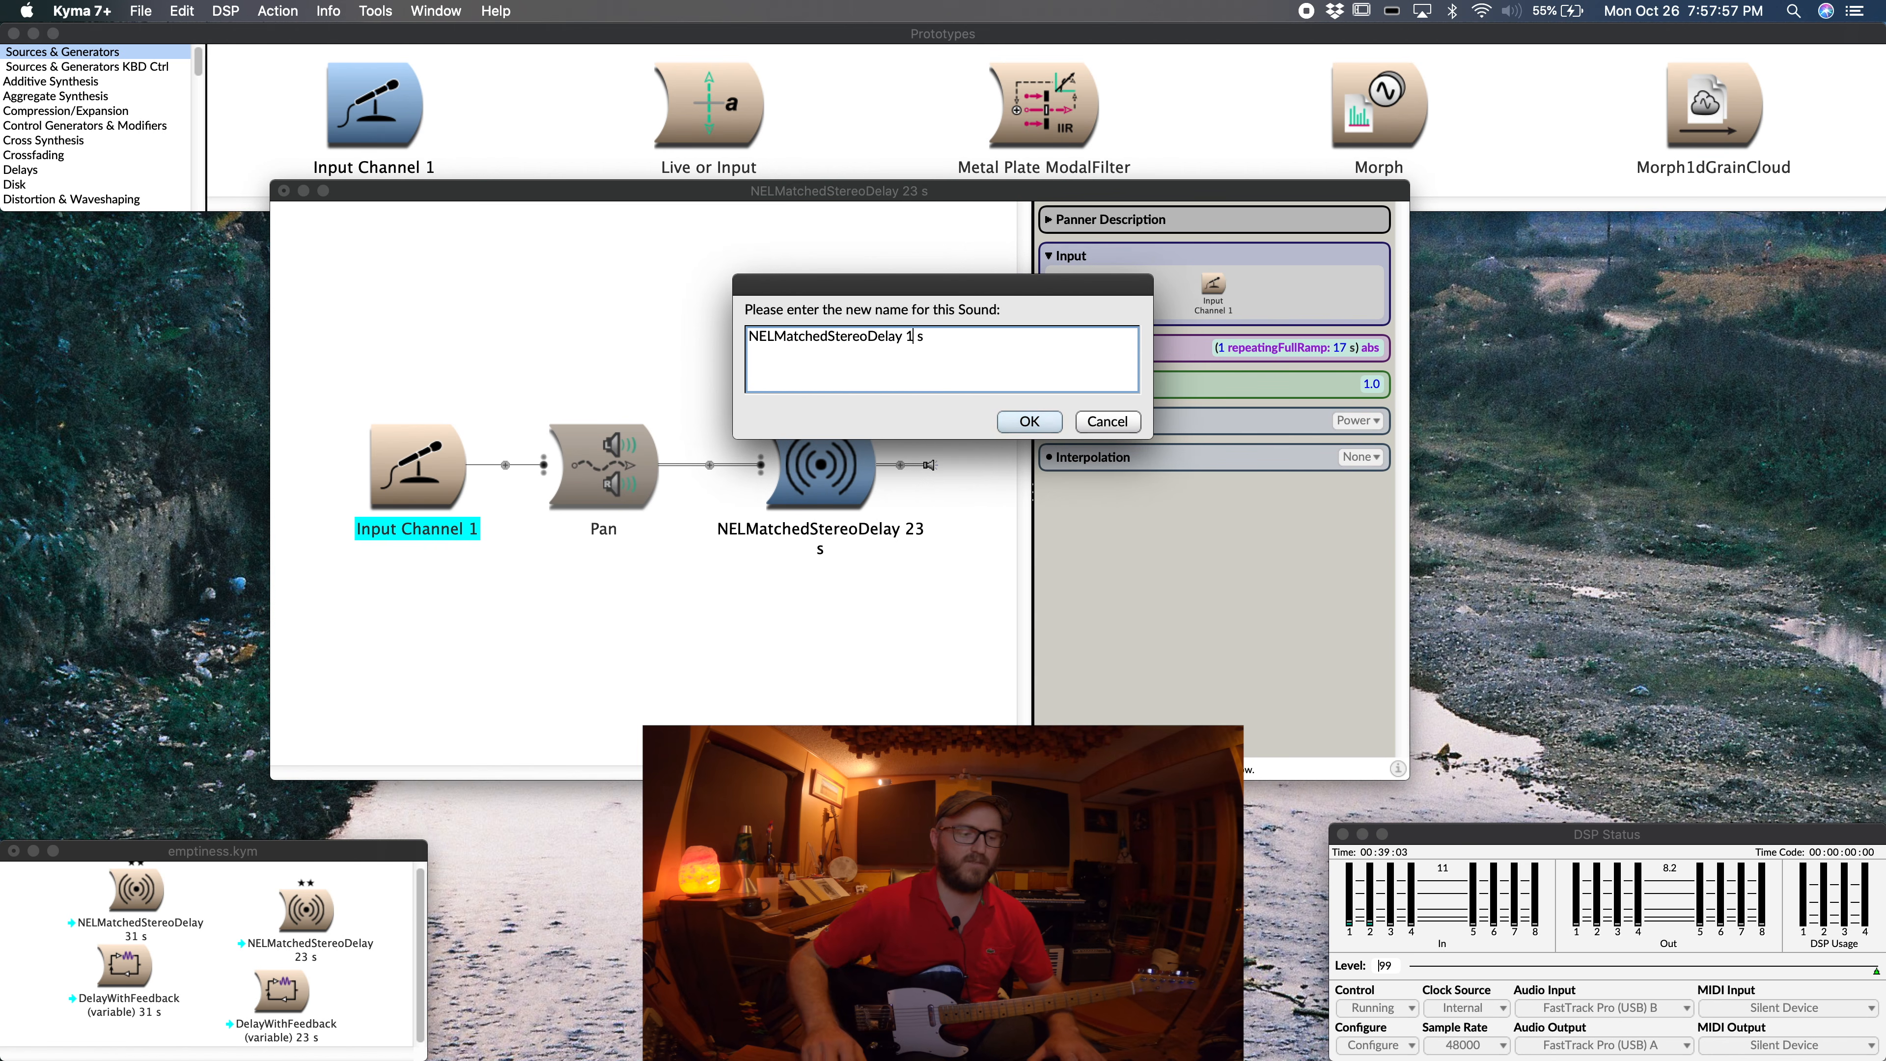
{"action": "type", "text": "17"}
{"action": "key", "text": "Return"}
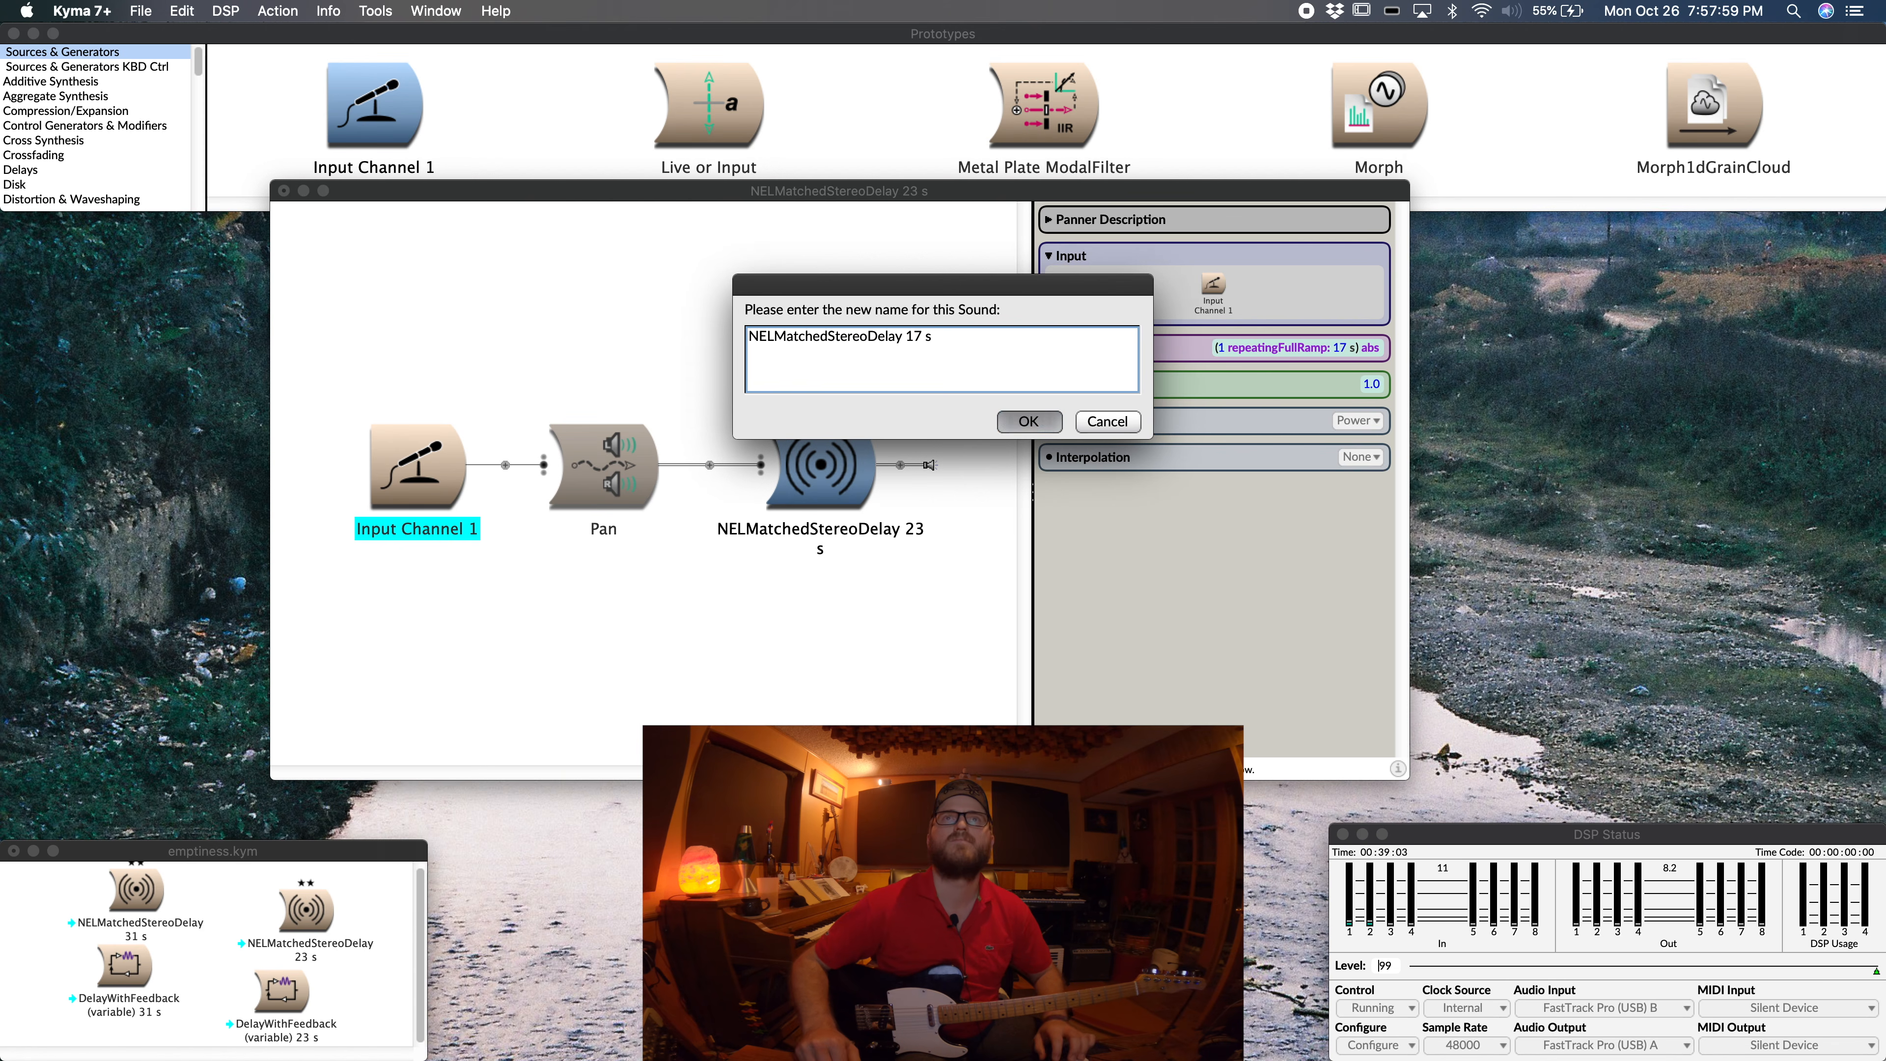
Step: Find the Mixer prototype by searching for "mixer" and insert it after NELMatchedStereoDelay 17 s in the signal flow
{"action": "left_click", "coordinate": [826, 487]}
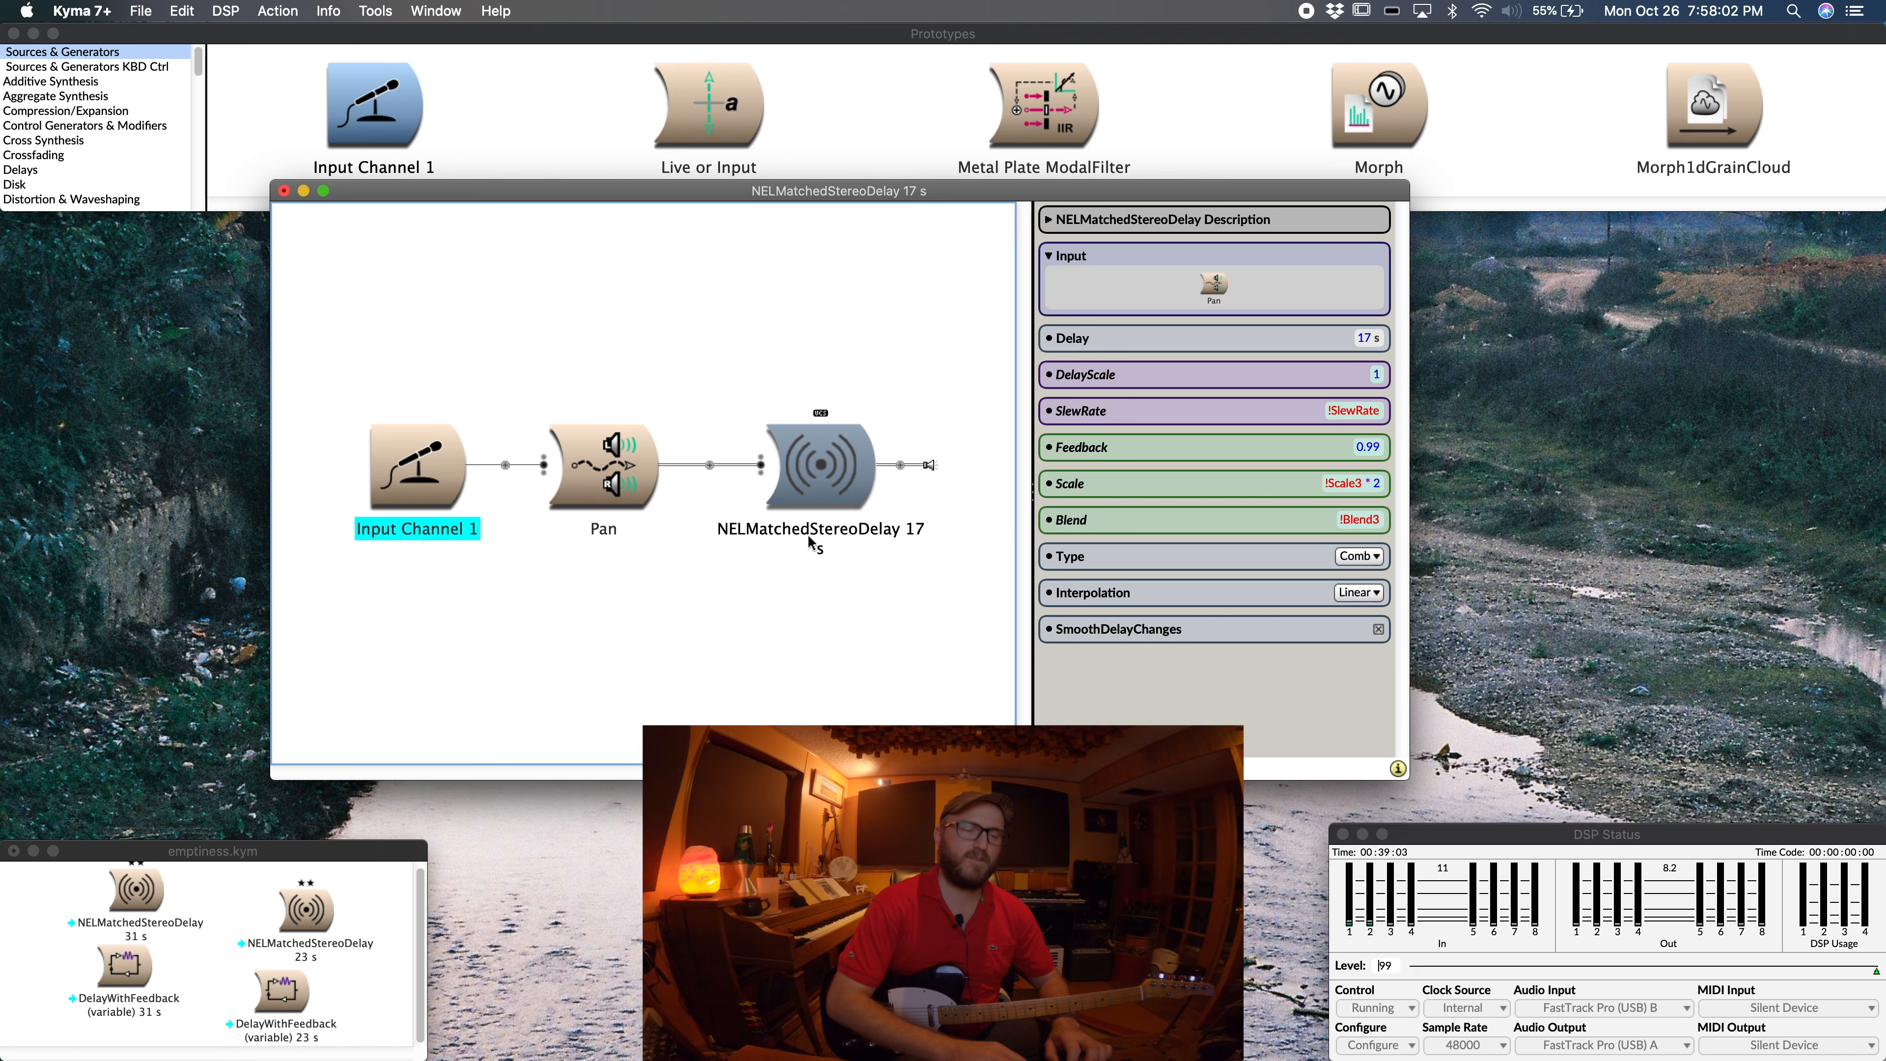
{"action": "key", "text": "super+b"}
{"action": "type", "text": "mixer"}
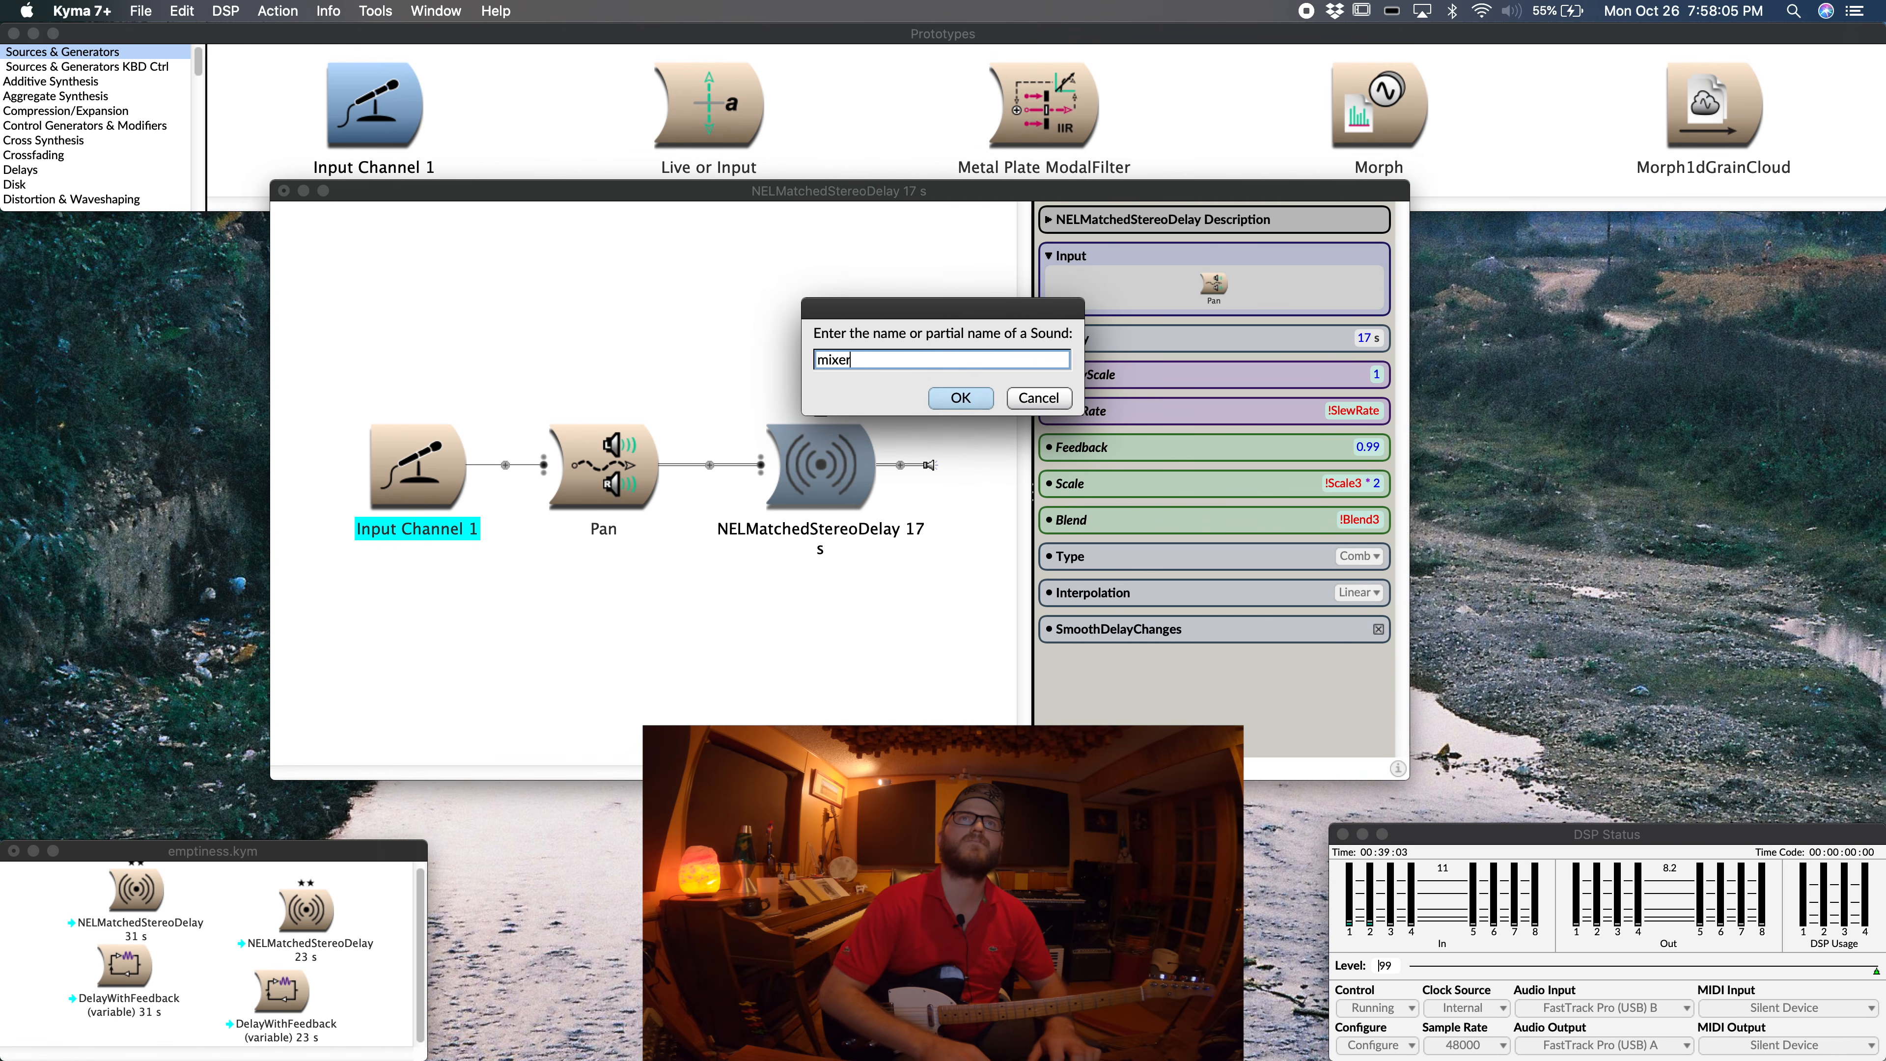
{"action": "key", "text": "Return"}
{"action": "key", "text": "Return"}
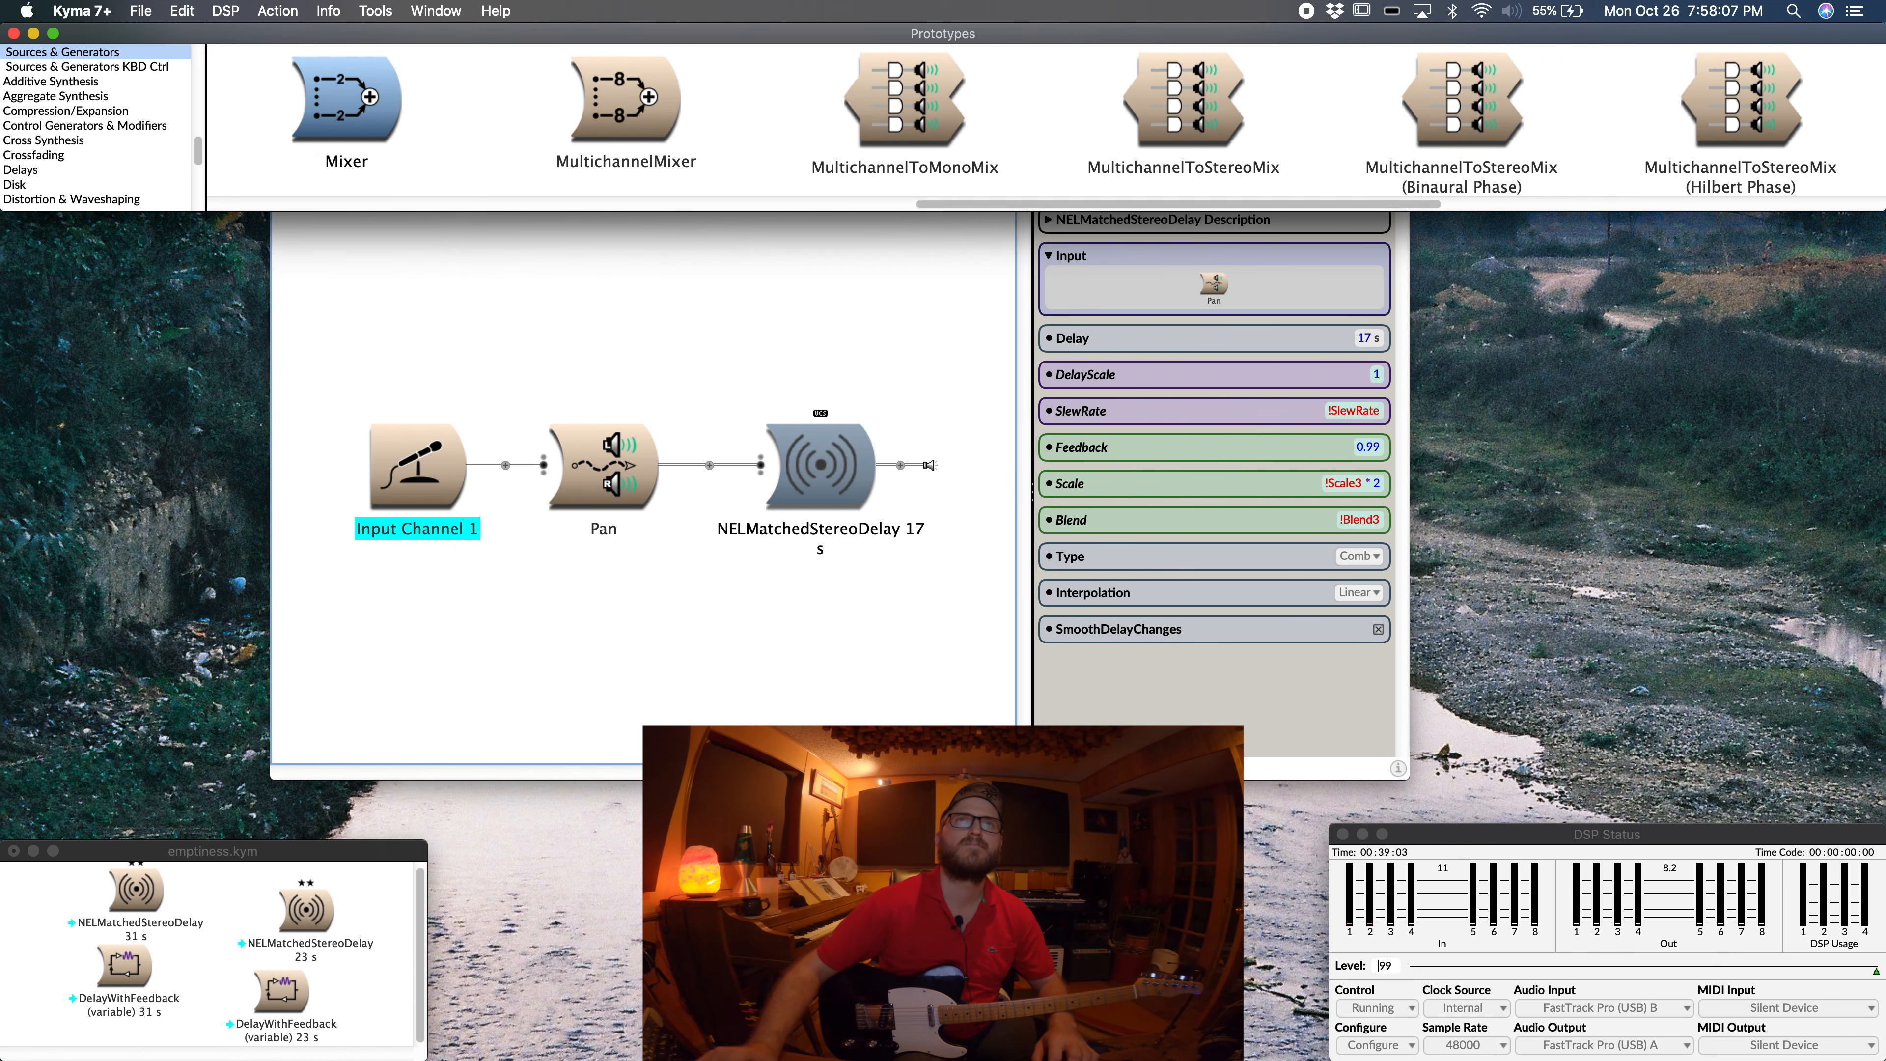
{"action": "left_click_drag", "start_coordinate": [362, 136], "coordinate": [877, 468]}
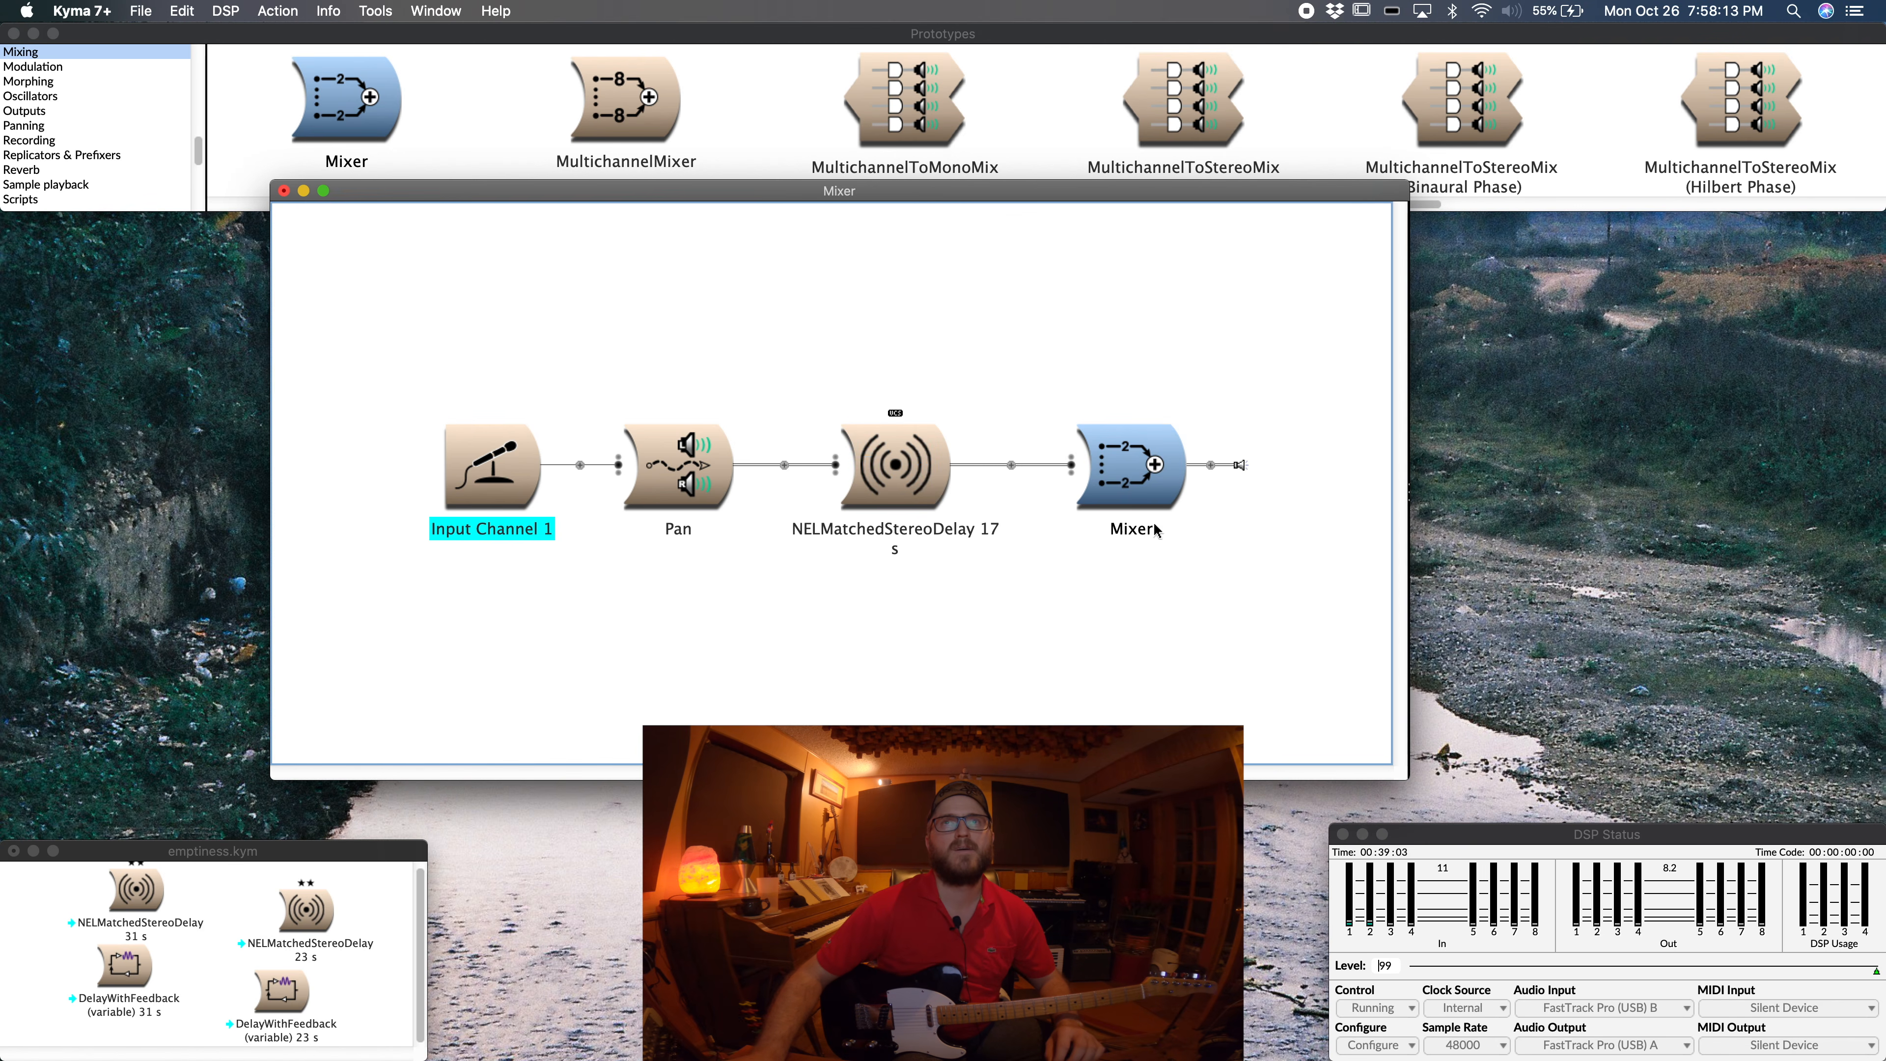
Step: Add NELMatchedStereoDelay 23 s and NELMatchedStereoDelay 31 s from emptiness.kym to the Mixer's Inputs
{"action": "left_click", "coordinate": [1124, 487]}
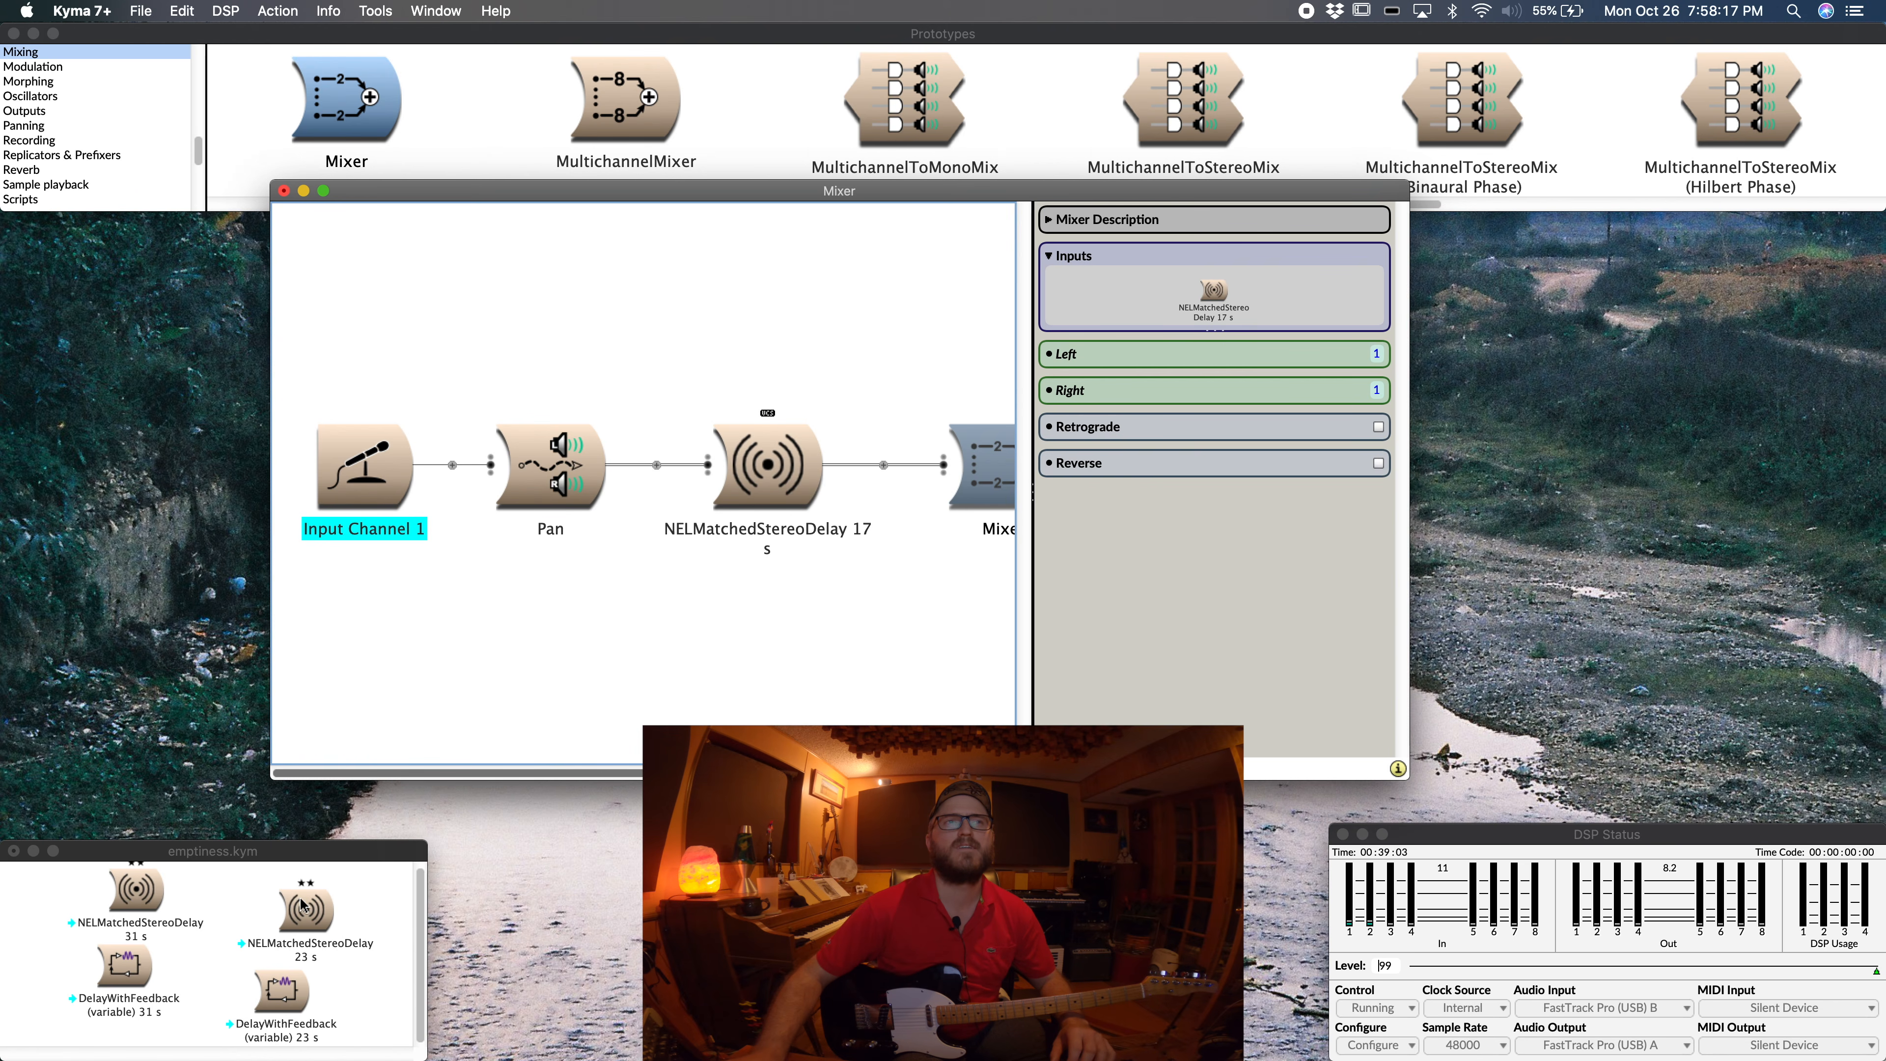
{"action": "left_click_drag", "start_coordinate": [302, 904], "coordinate": [1274, 292]}
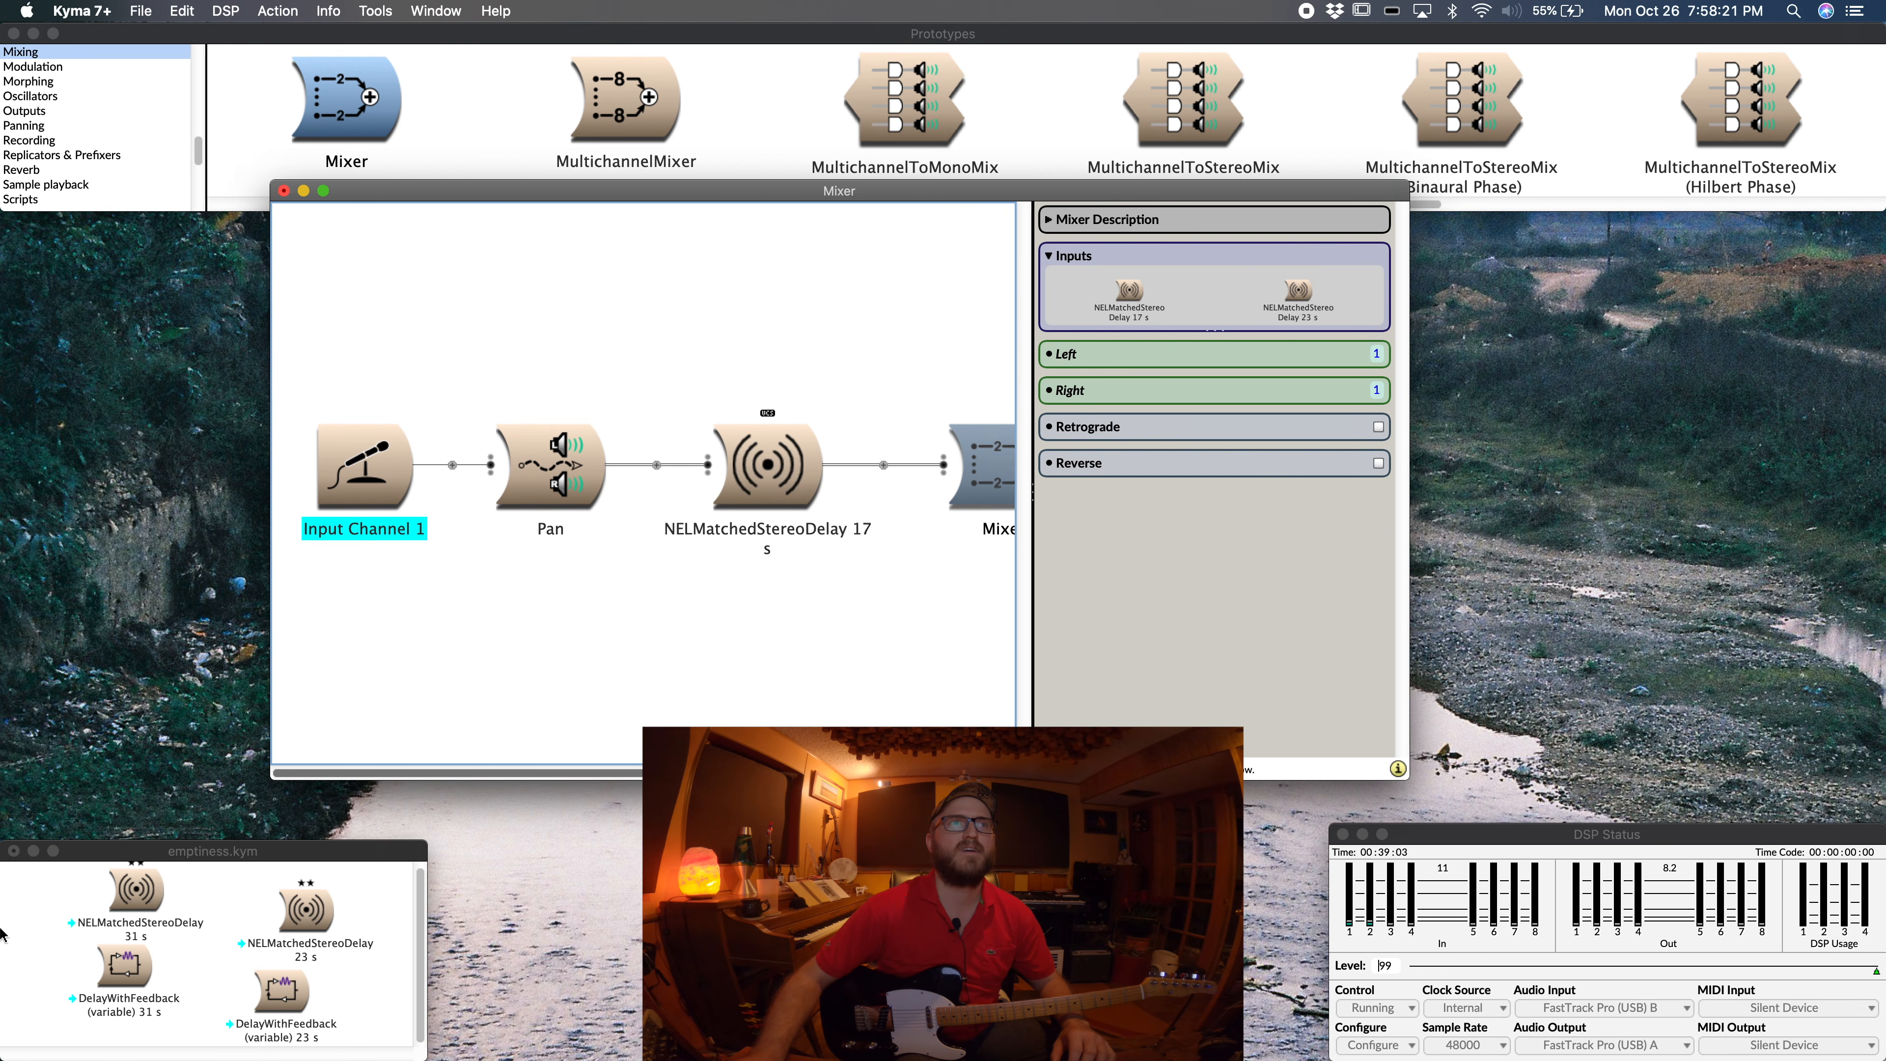
{"action": "left_click_drag", "start_coordinate": [146, 898], "coordinate": [1359, 319]}
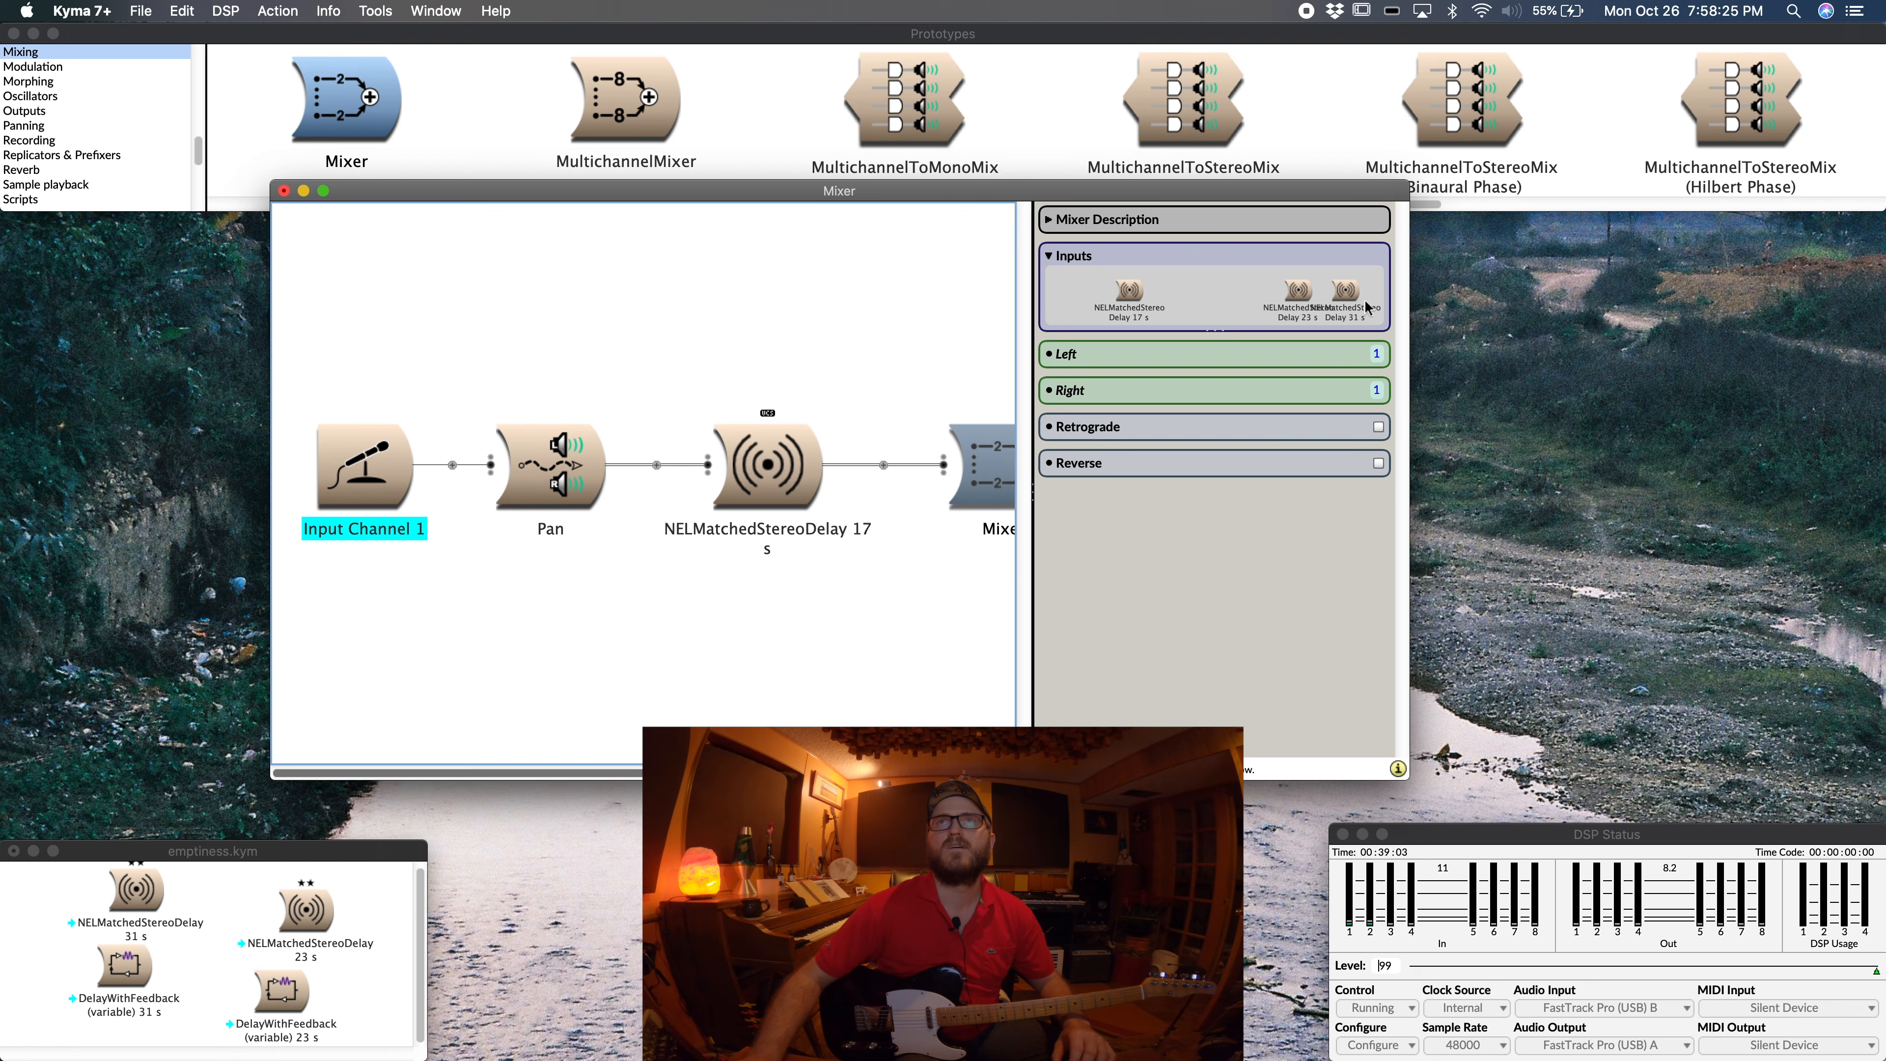
Step: Hide the Mixer's parameters and collapse its inputs in the signal flow
{"action": "left_click", "coordinate": [856, 391]}
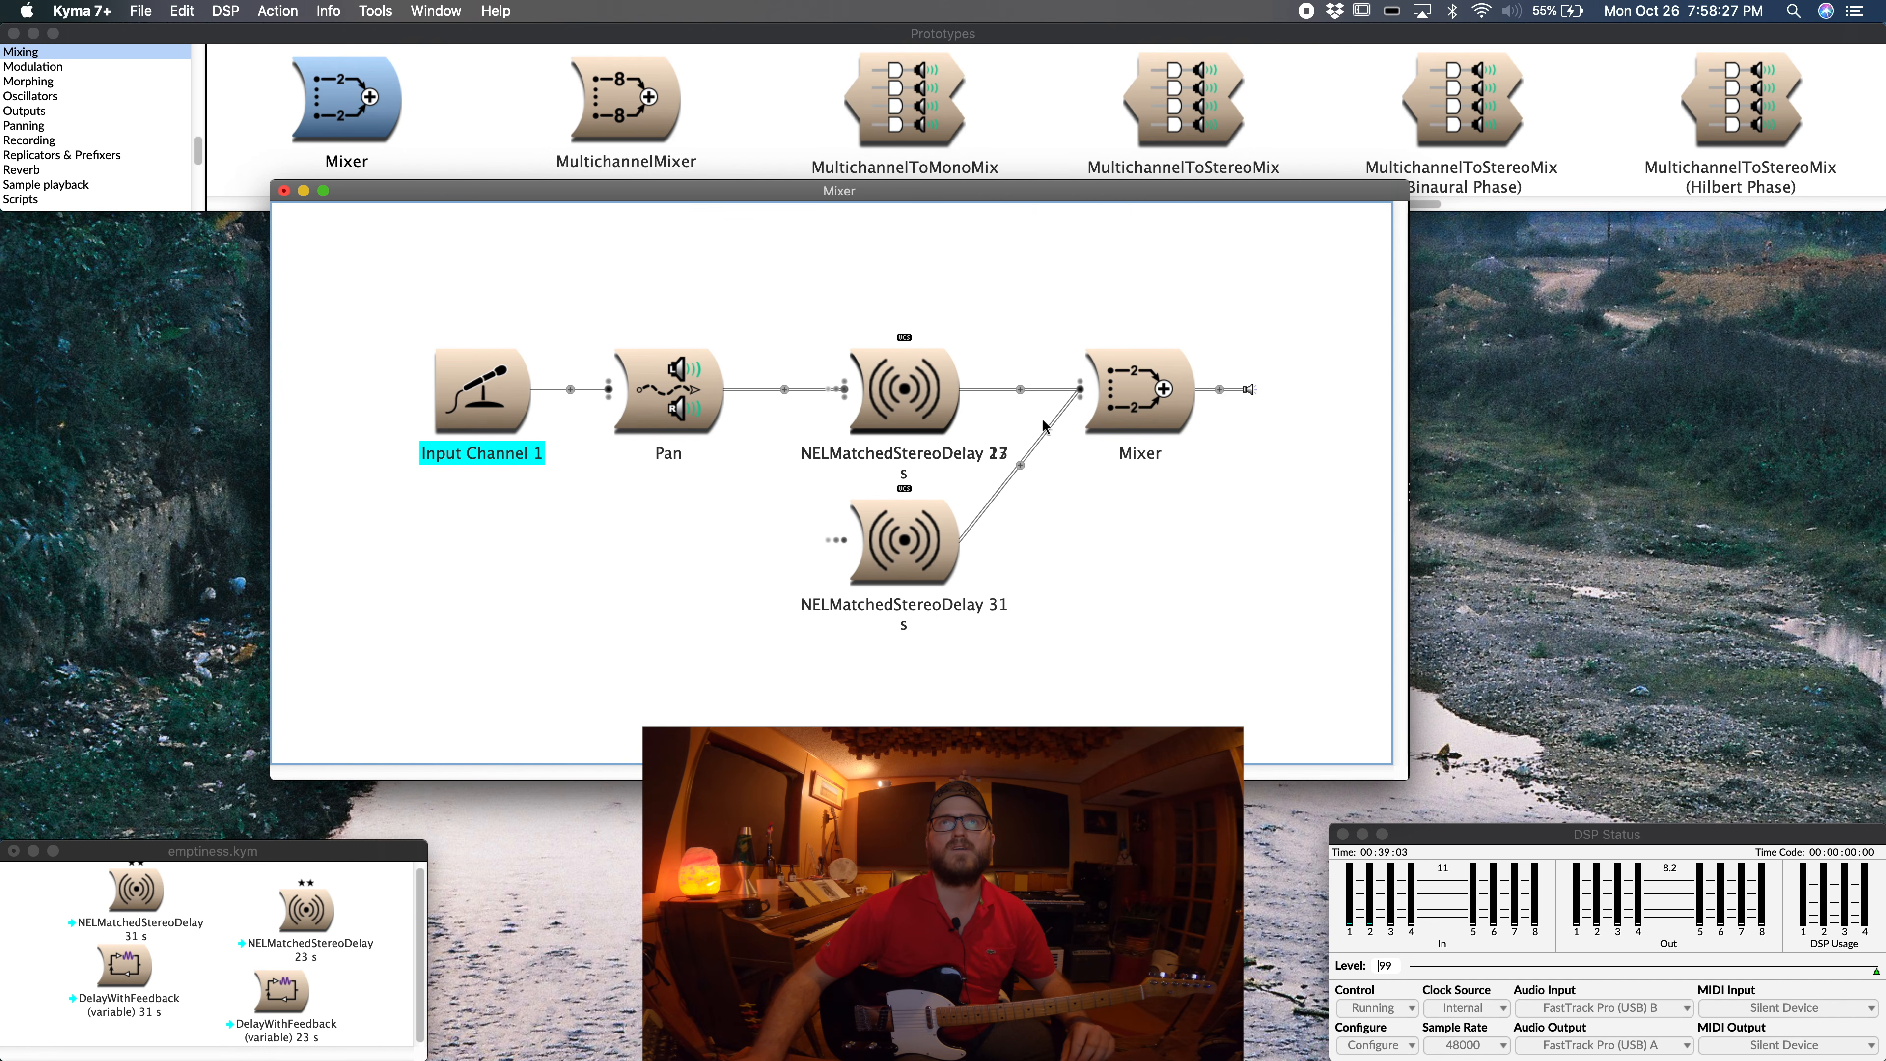
{"action": "left_click", "coordinate": [1079, 392]}
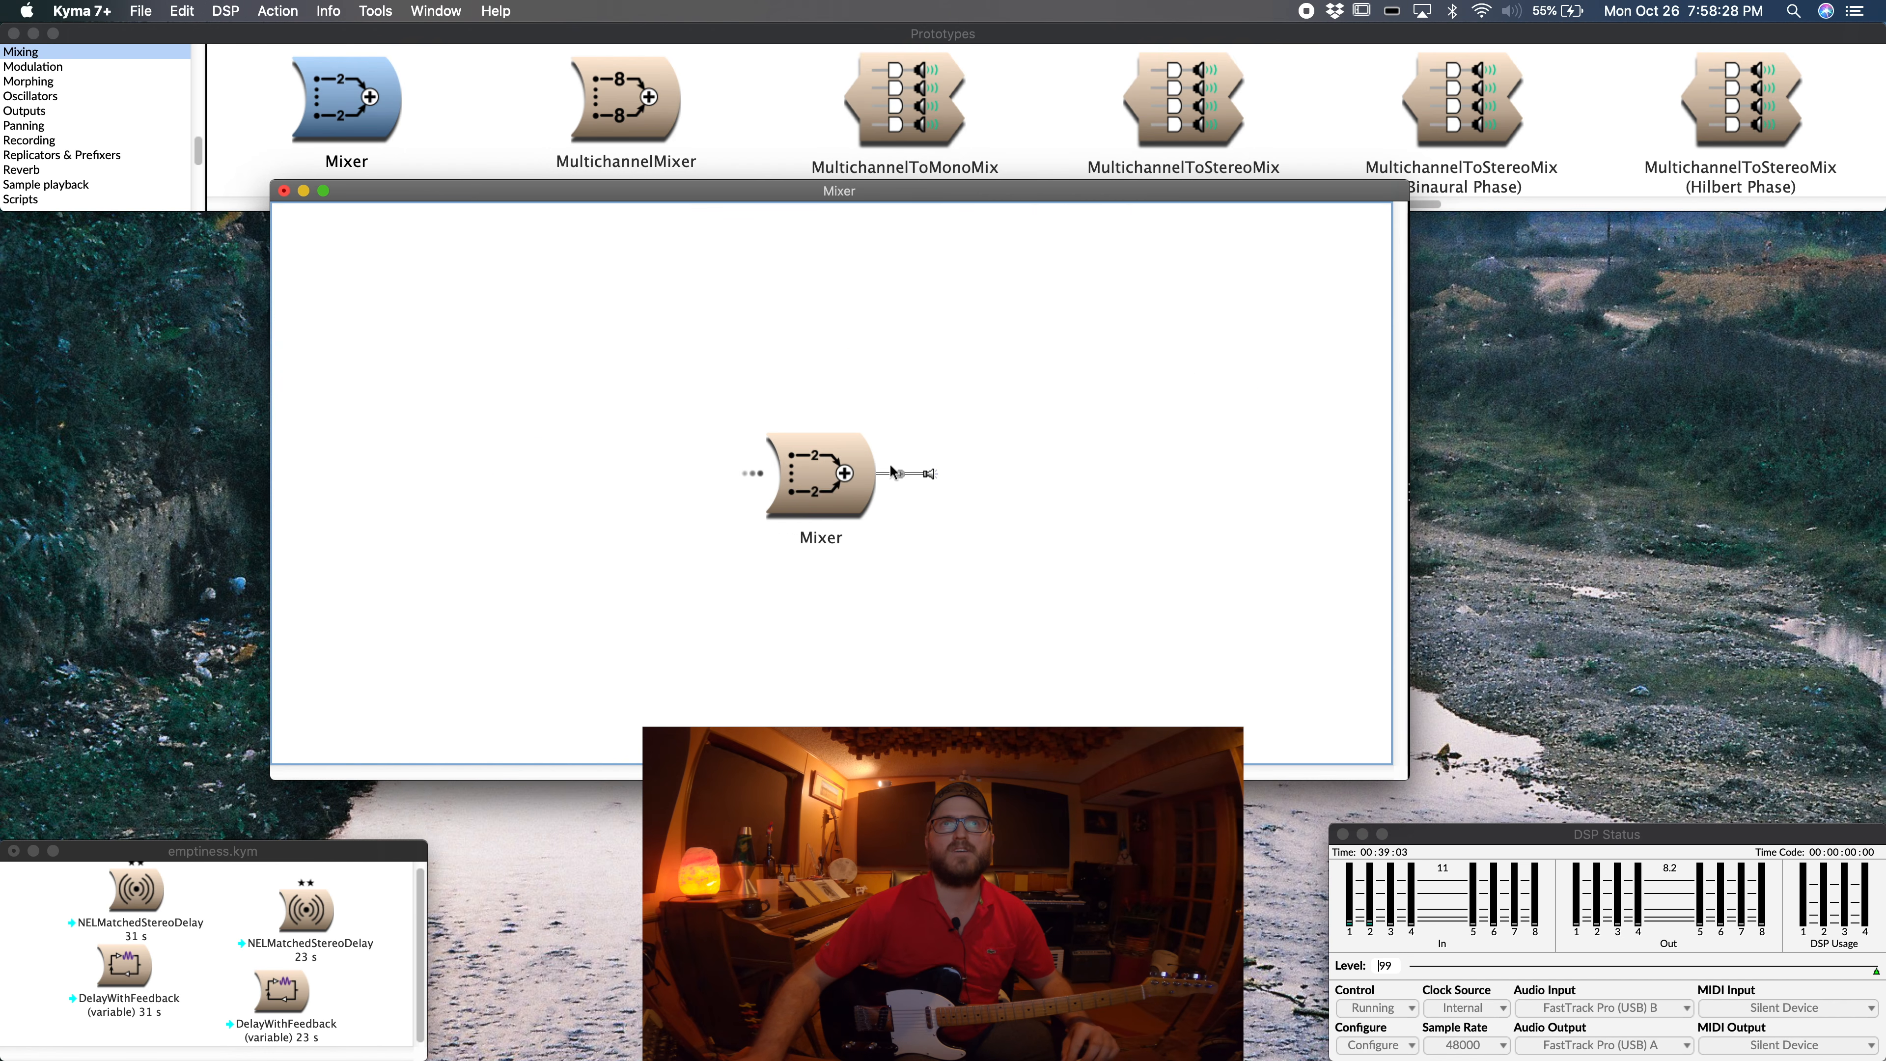
Step: Expand the Mixer's inputs and set the repeatingFullRamp time of the 23 s delay's Pan to 23 s
{"action": "left_click", "coordinate": [757, 473]}
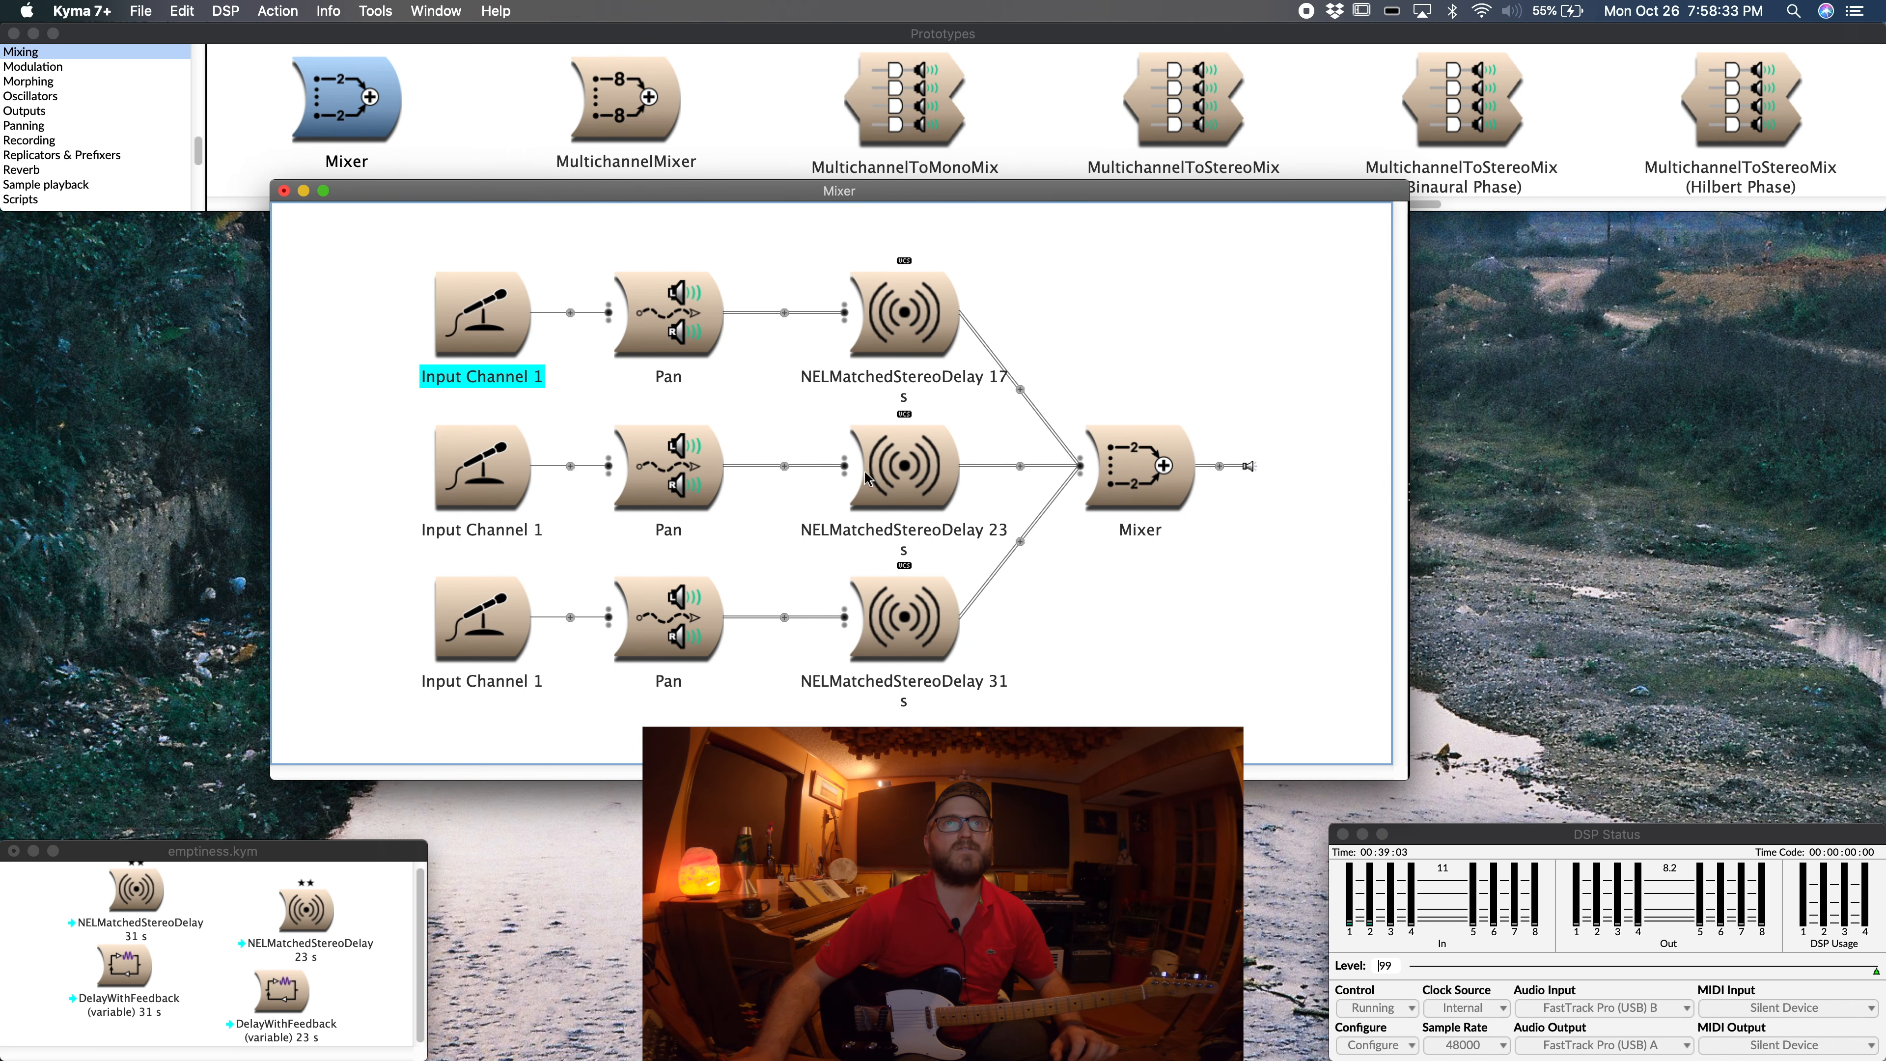
{"action": "double_click", "coordinate": [656, 466]}
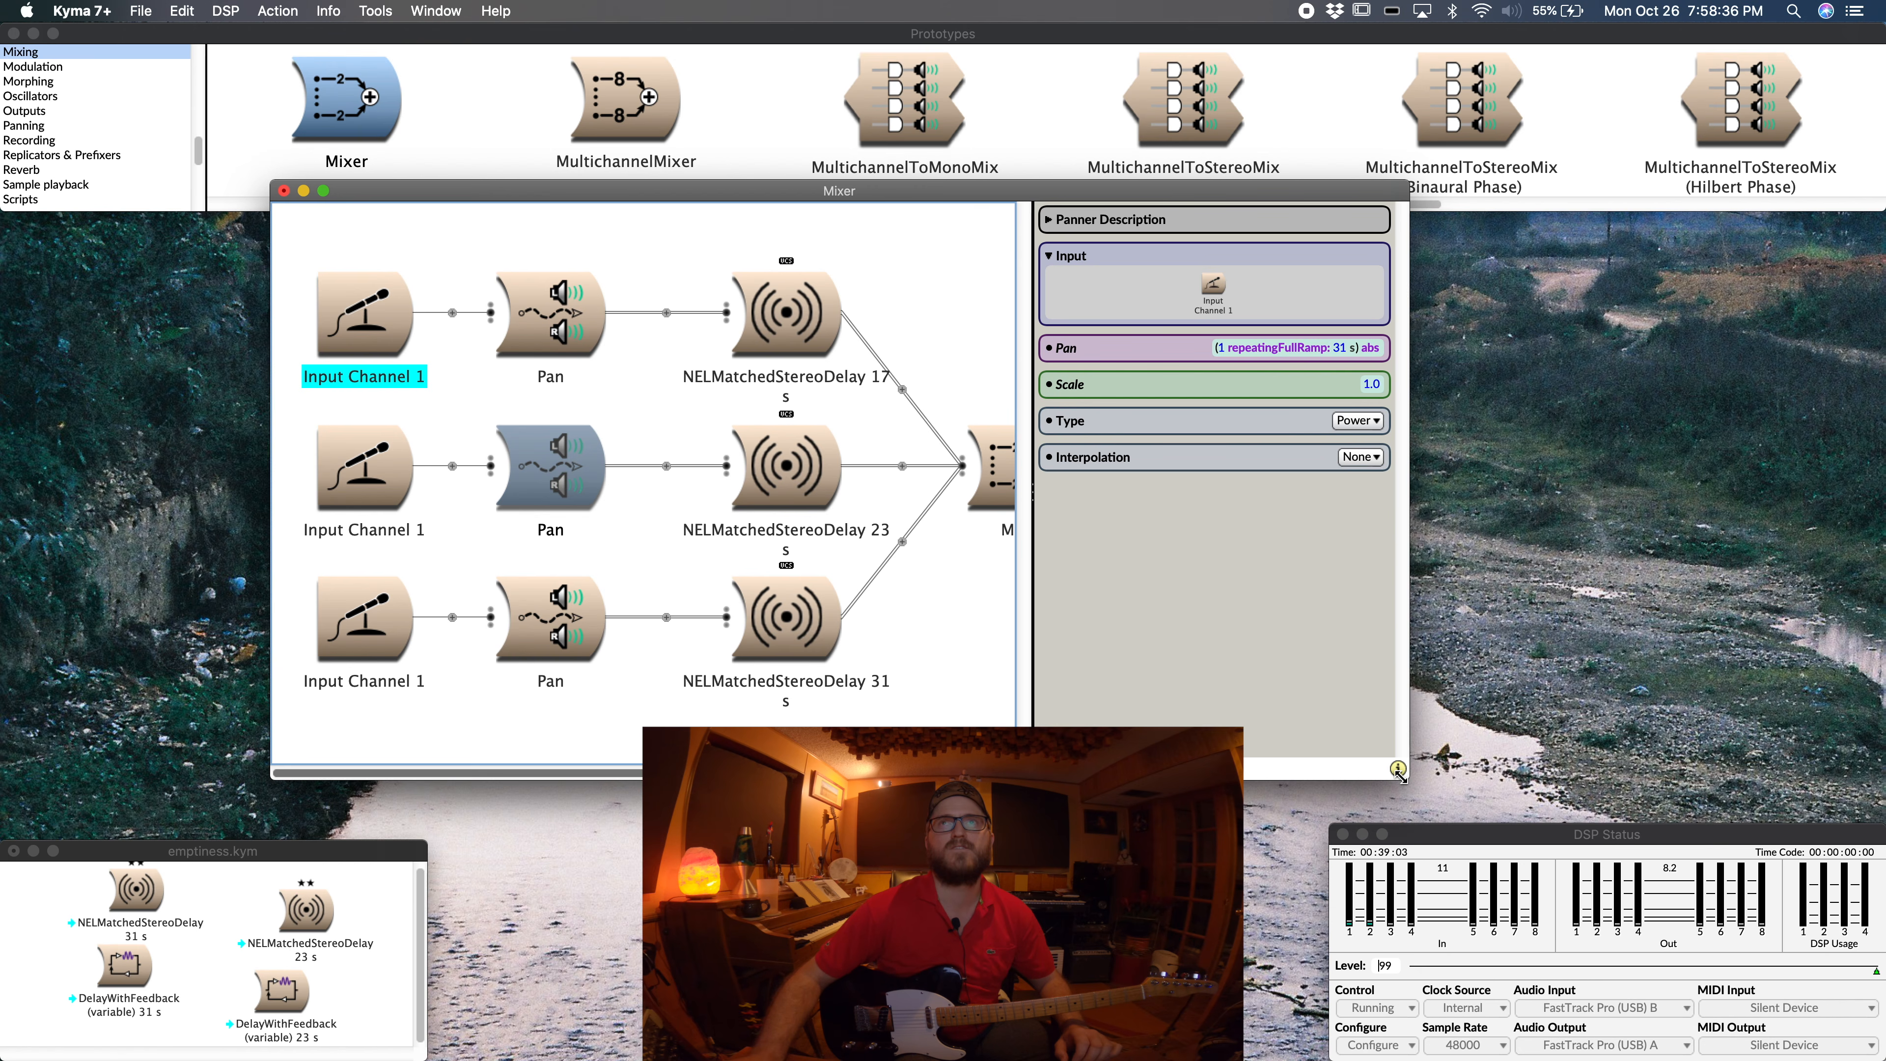
{"action": "left_click_drag", "start_coordinate": [1398, 772], "coordinate": [1669, 791]}
{"action": "left_click", "coordinate": [1585, 347]}
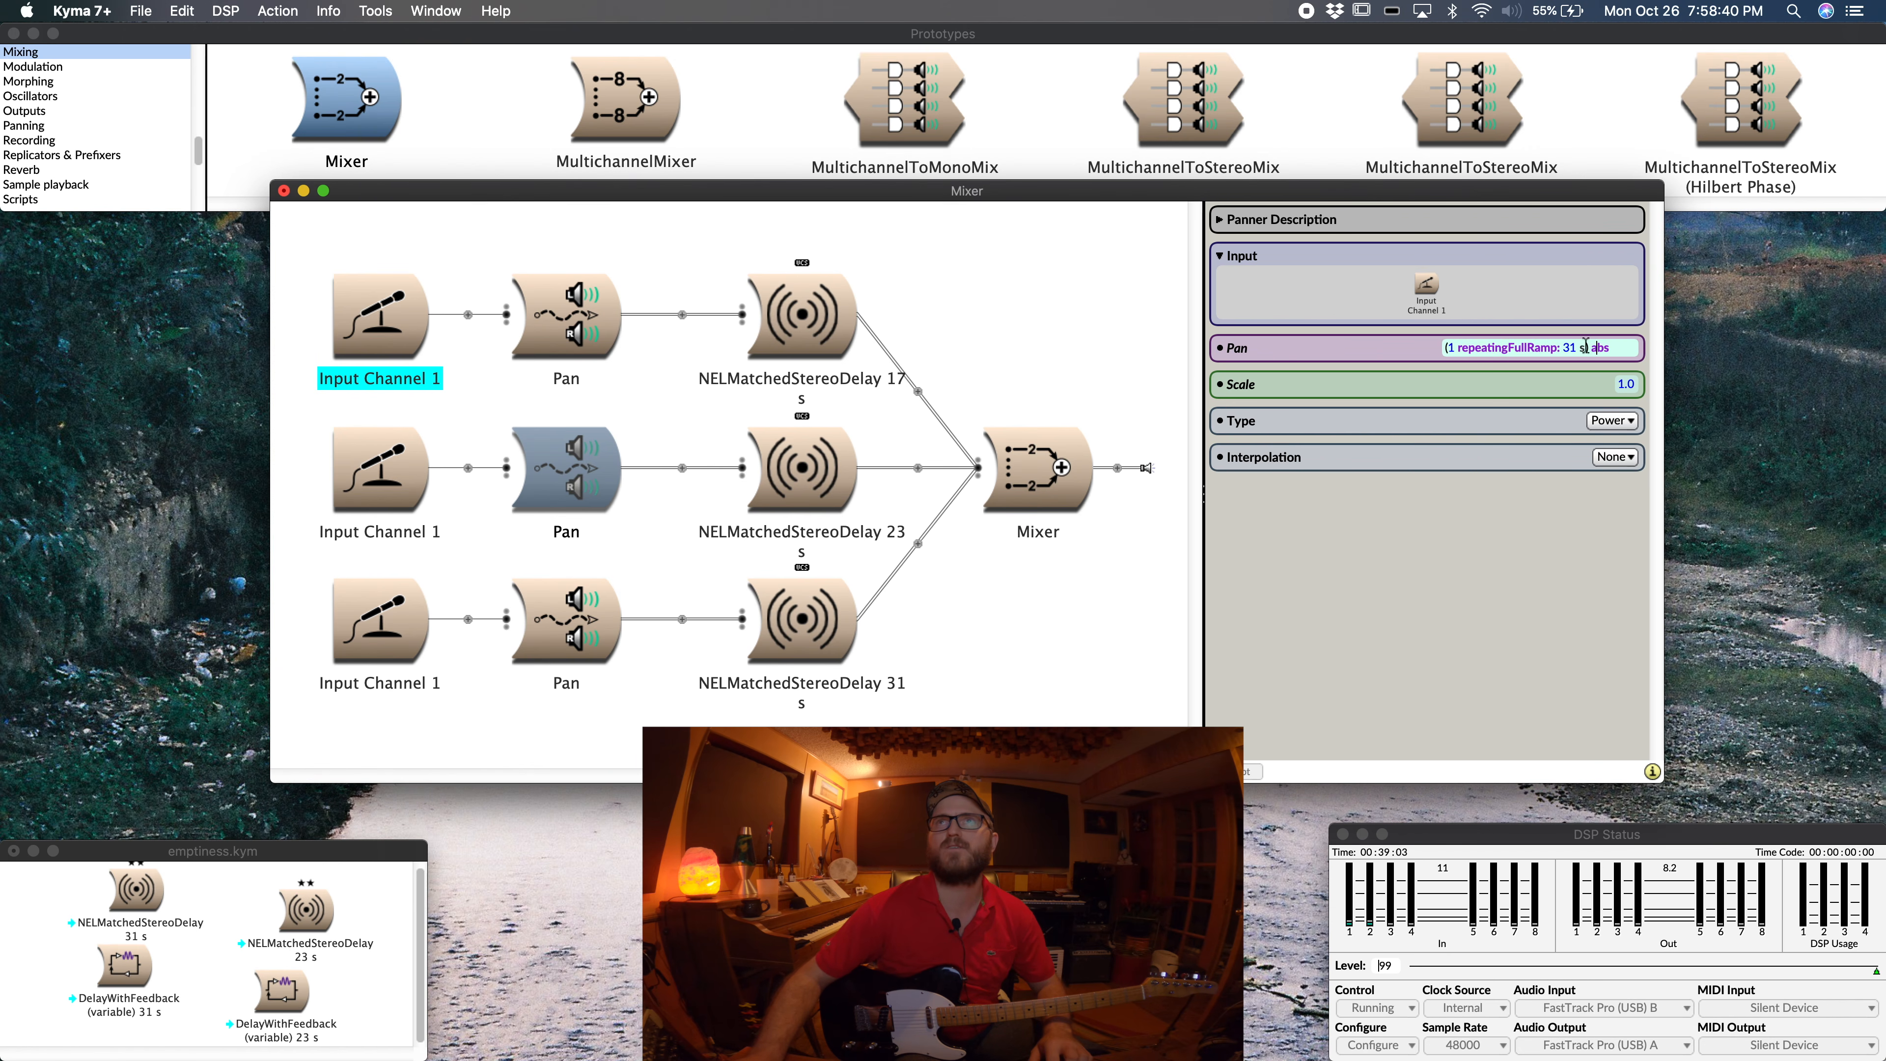
{"action": "double_click", "coordinate": [1564, 346]}
{"action": "type", "text": "23"}
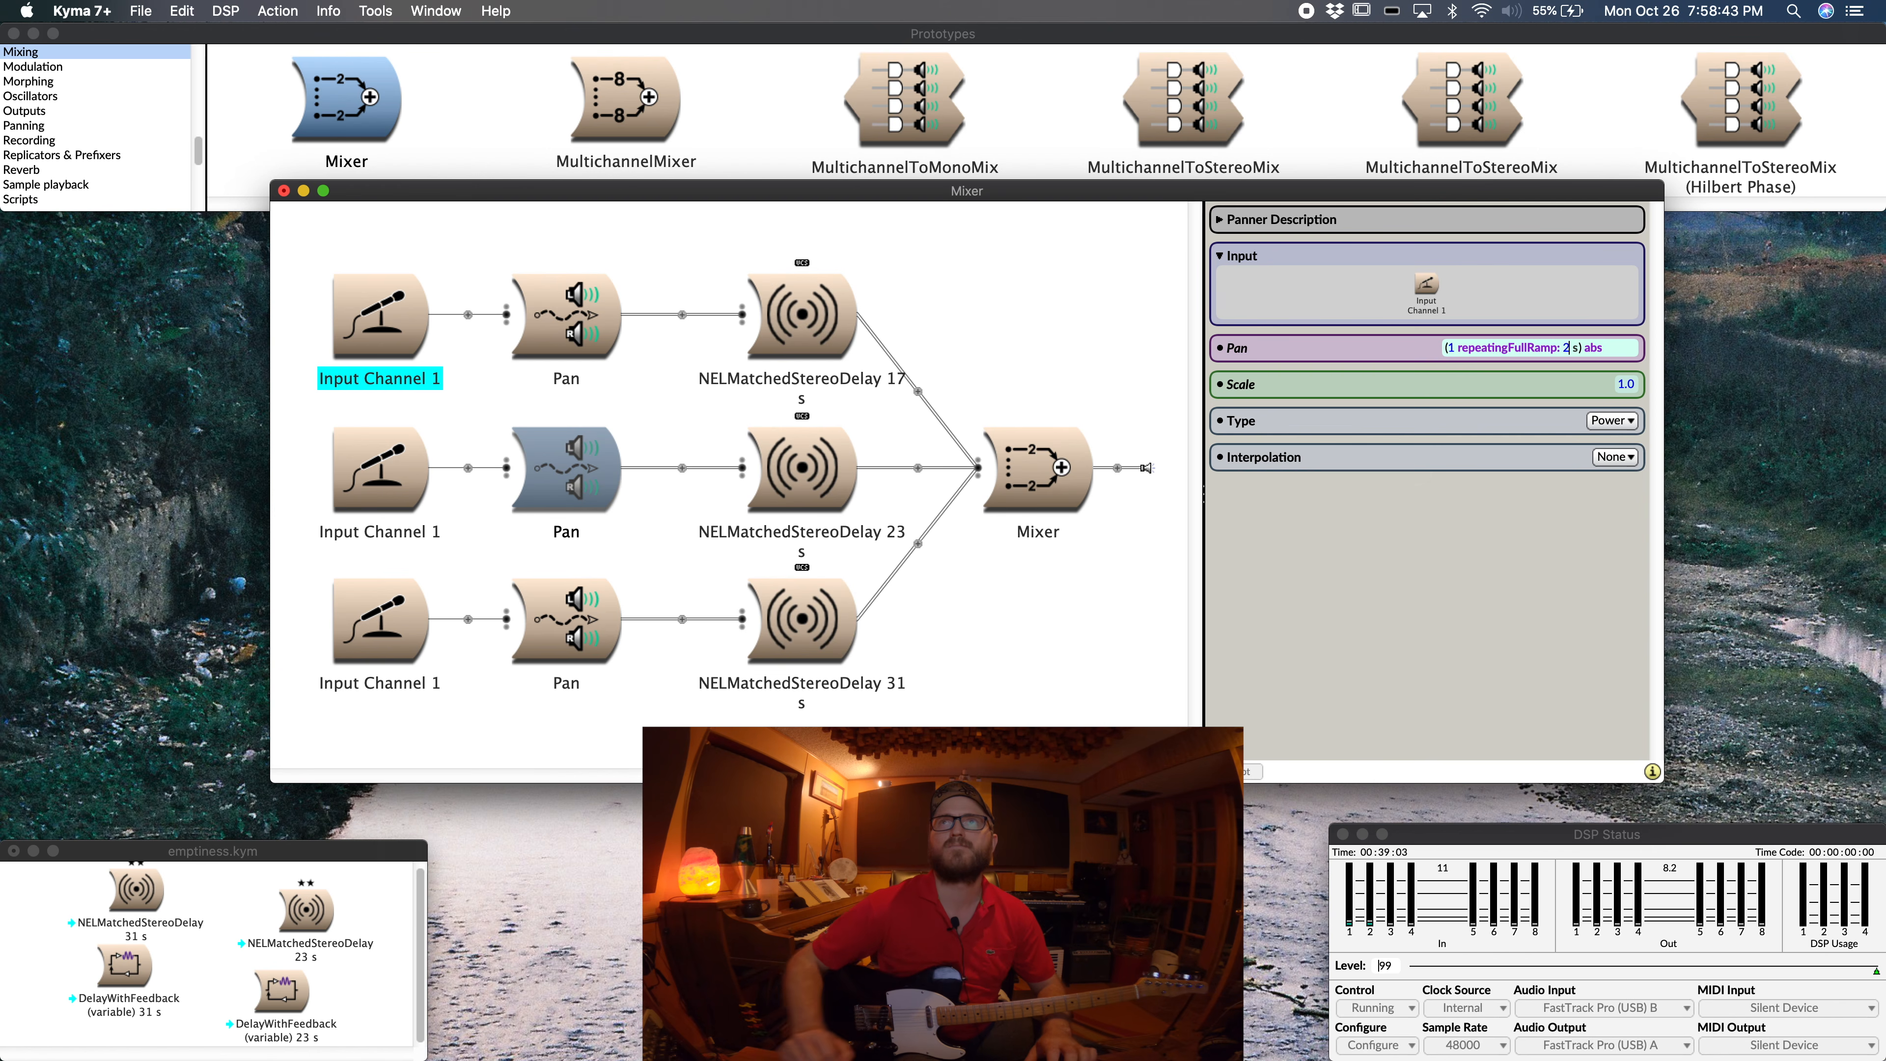
Step: Check the ramp times of the Pans and the Delay, Scale and Blend parameters of the three stereo delays
{"action": "left_click", "coordinate": [570, 325]}
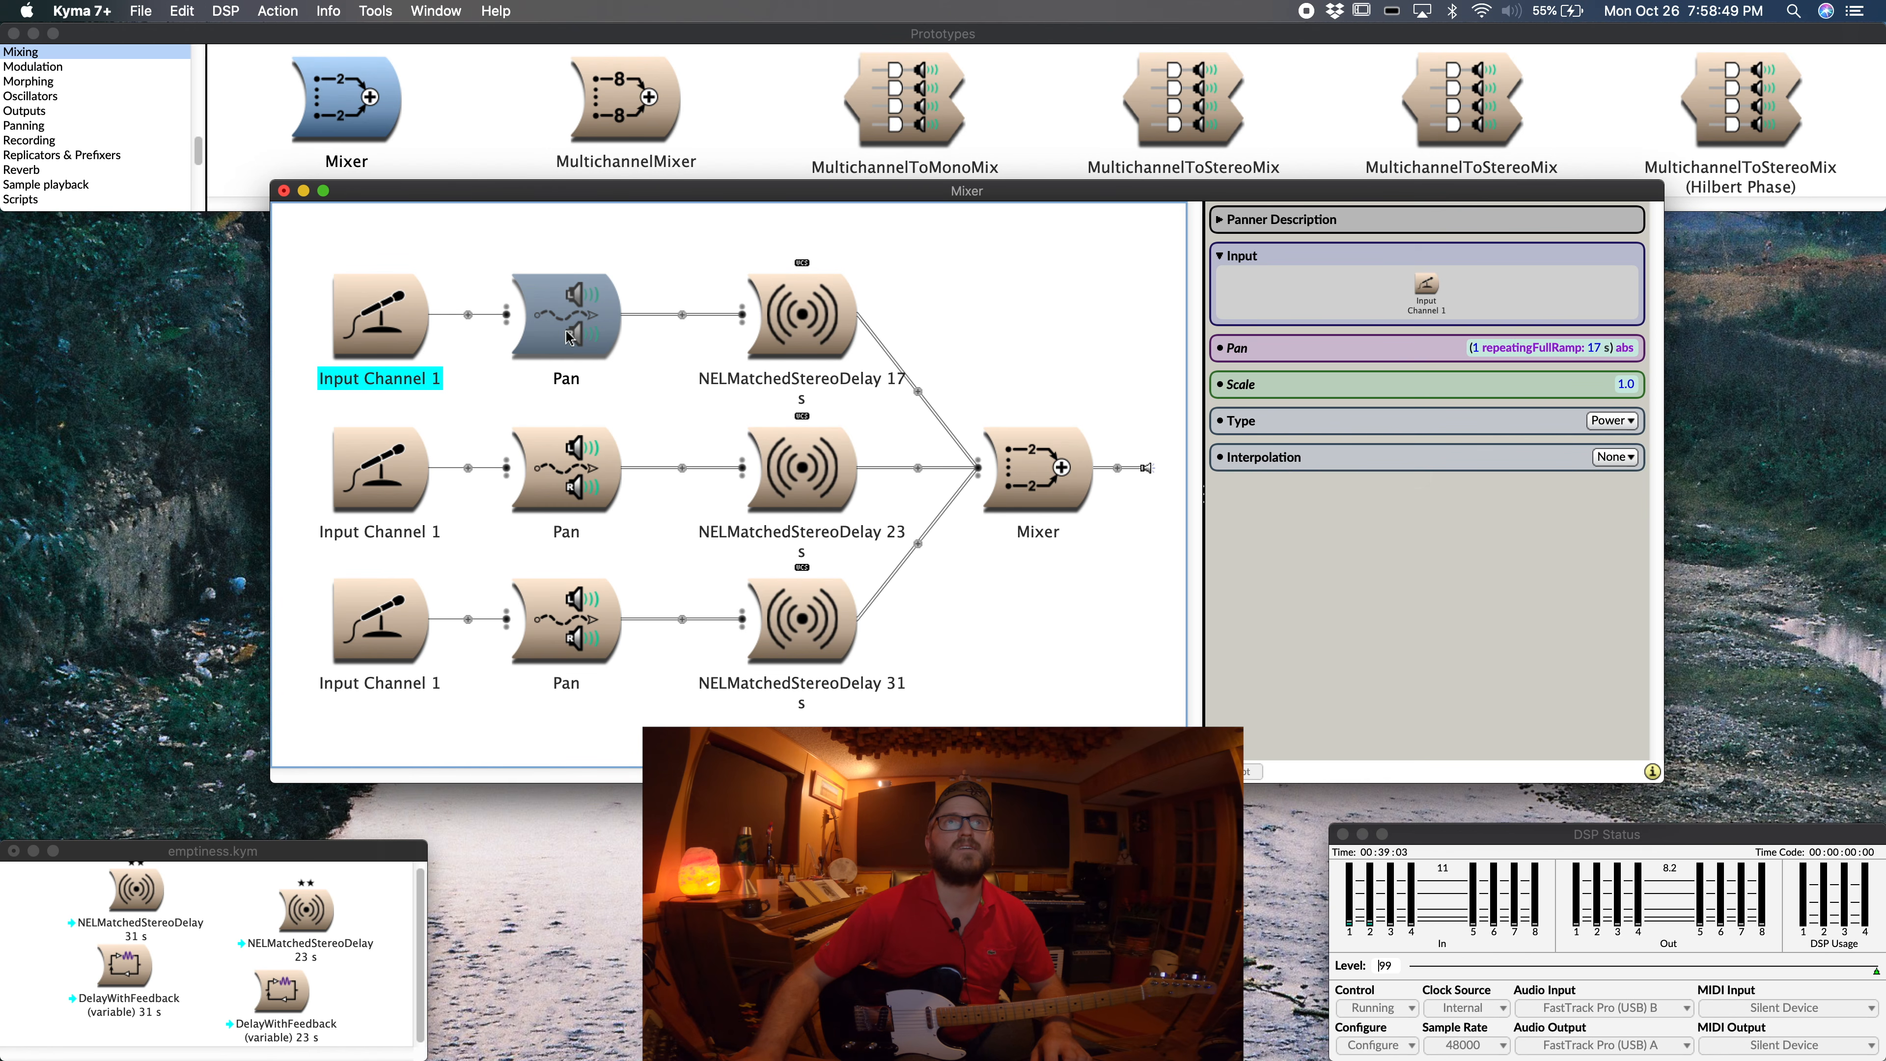
{"action": "left_click", "coordinate": [567, 496]}
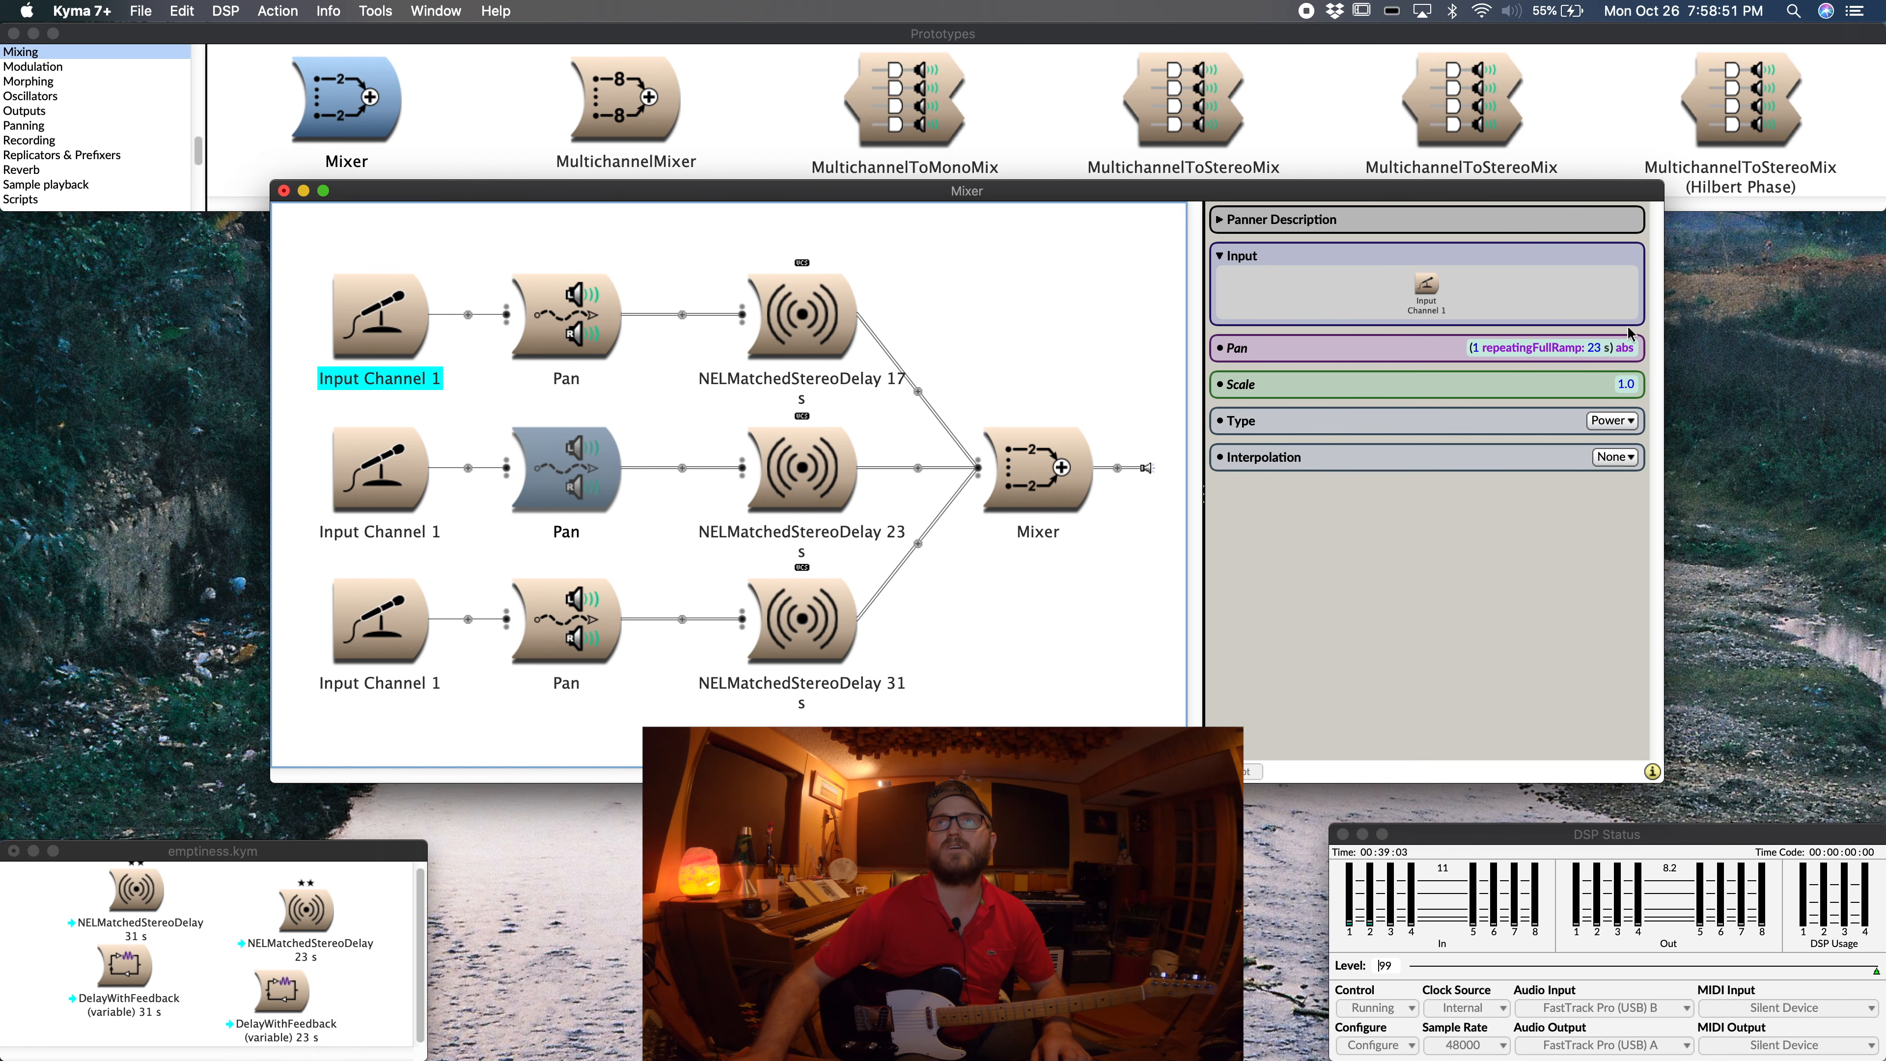
{"action": "left_click", "coordinate": [594, 635]}
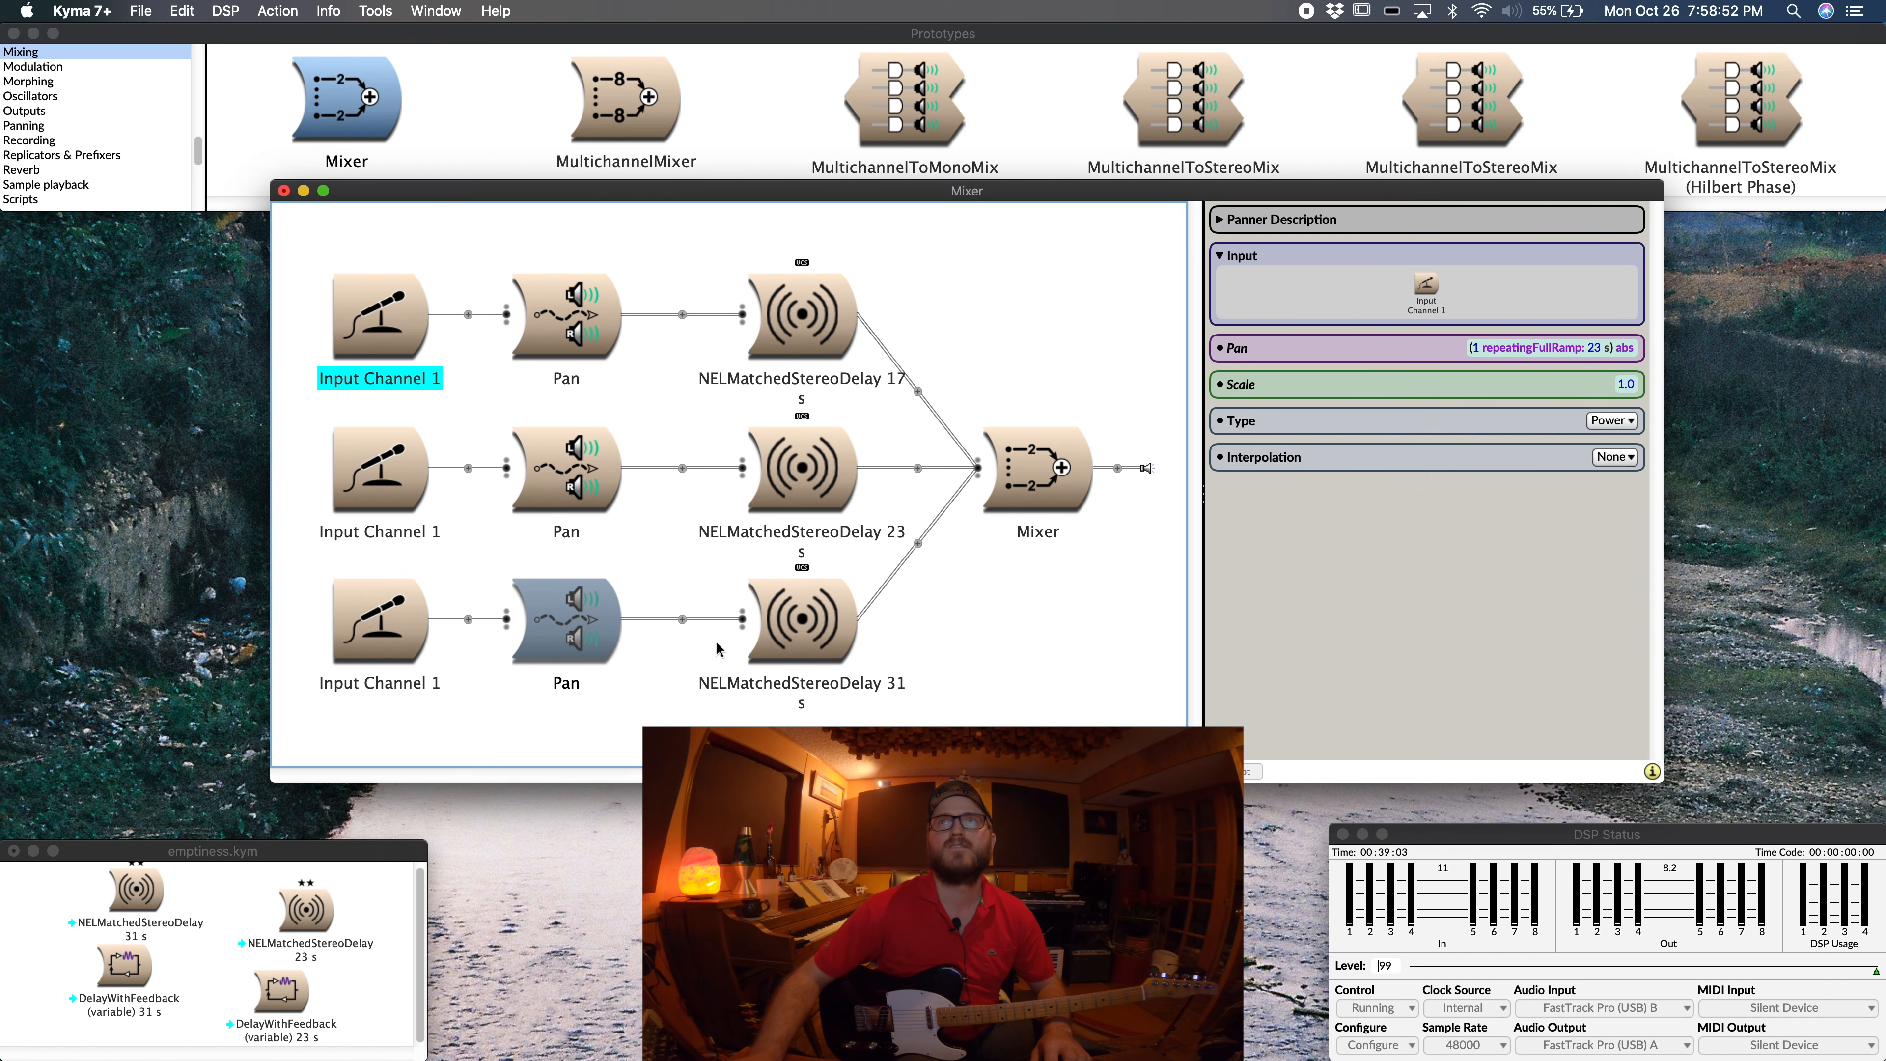
{"action": "left_click", "coordinate": [827, 635]}
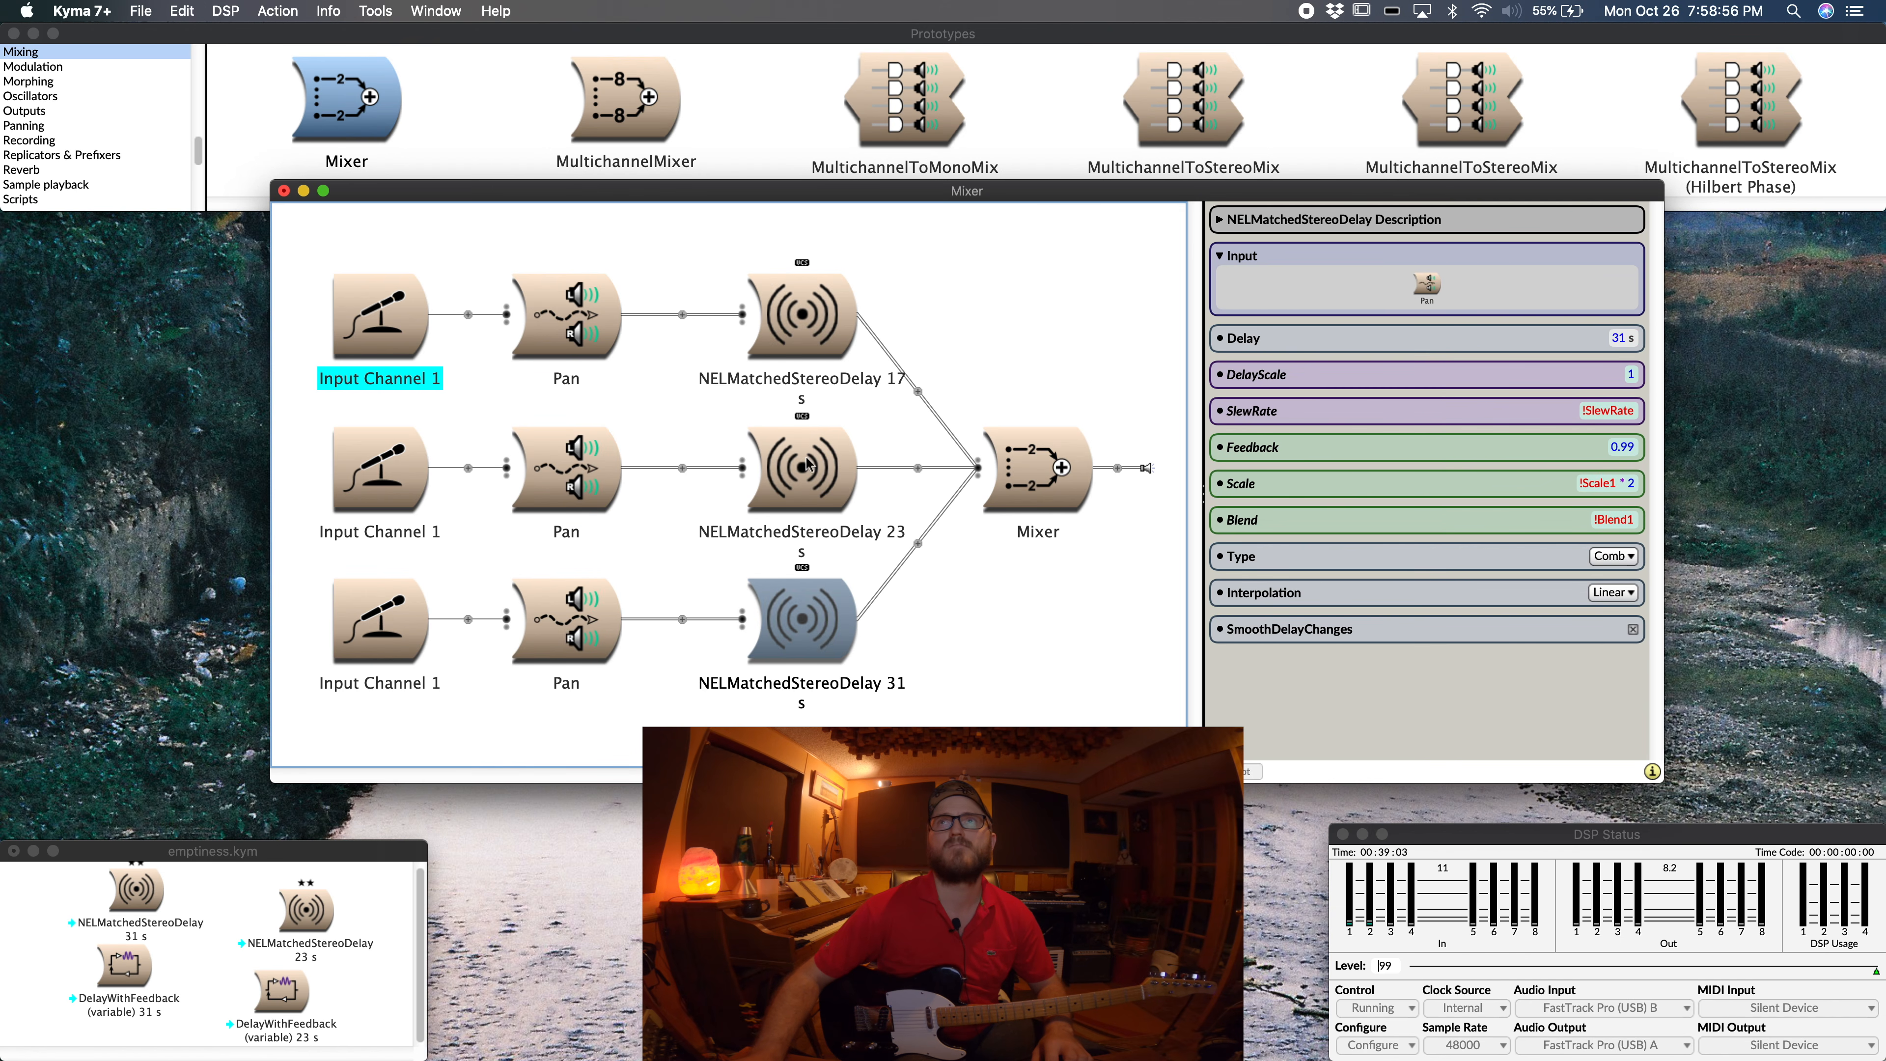
{"action": "left_click", "coordinate": [808, 472]}
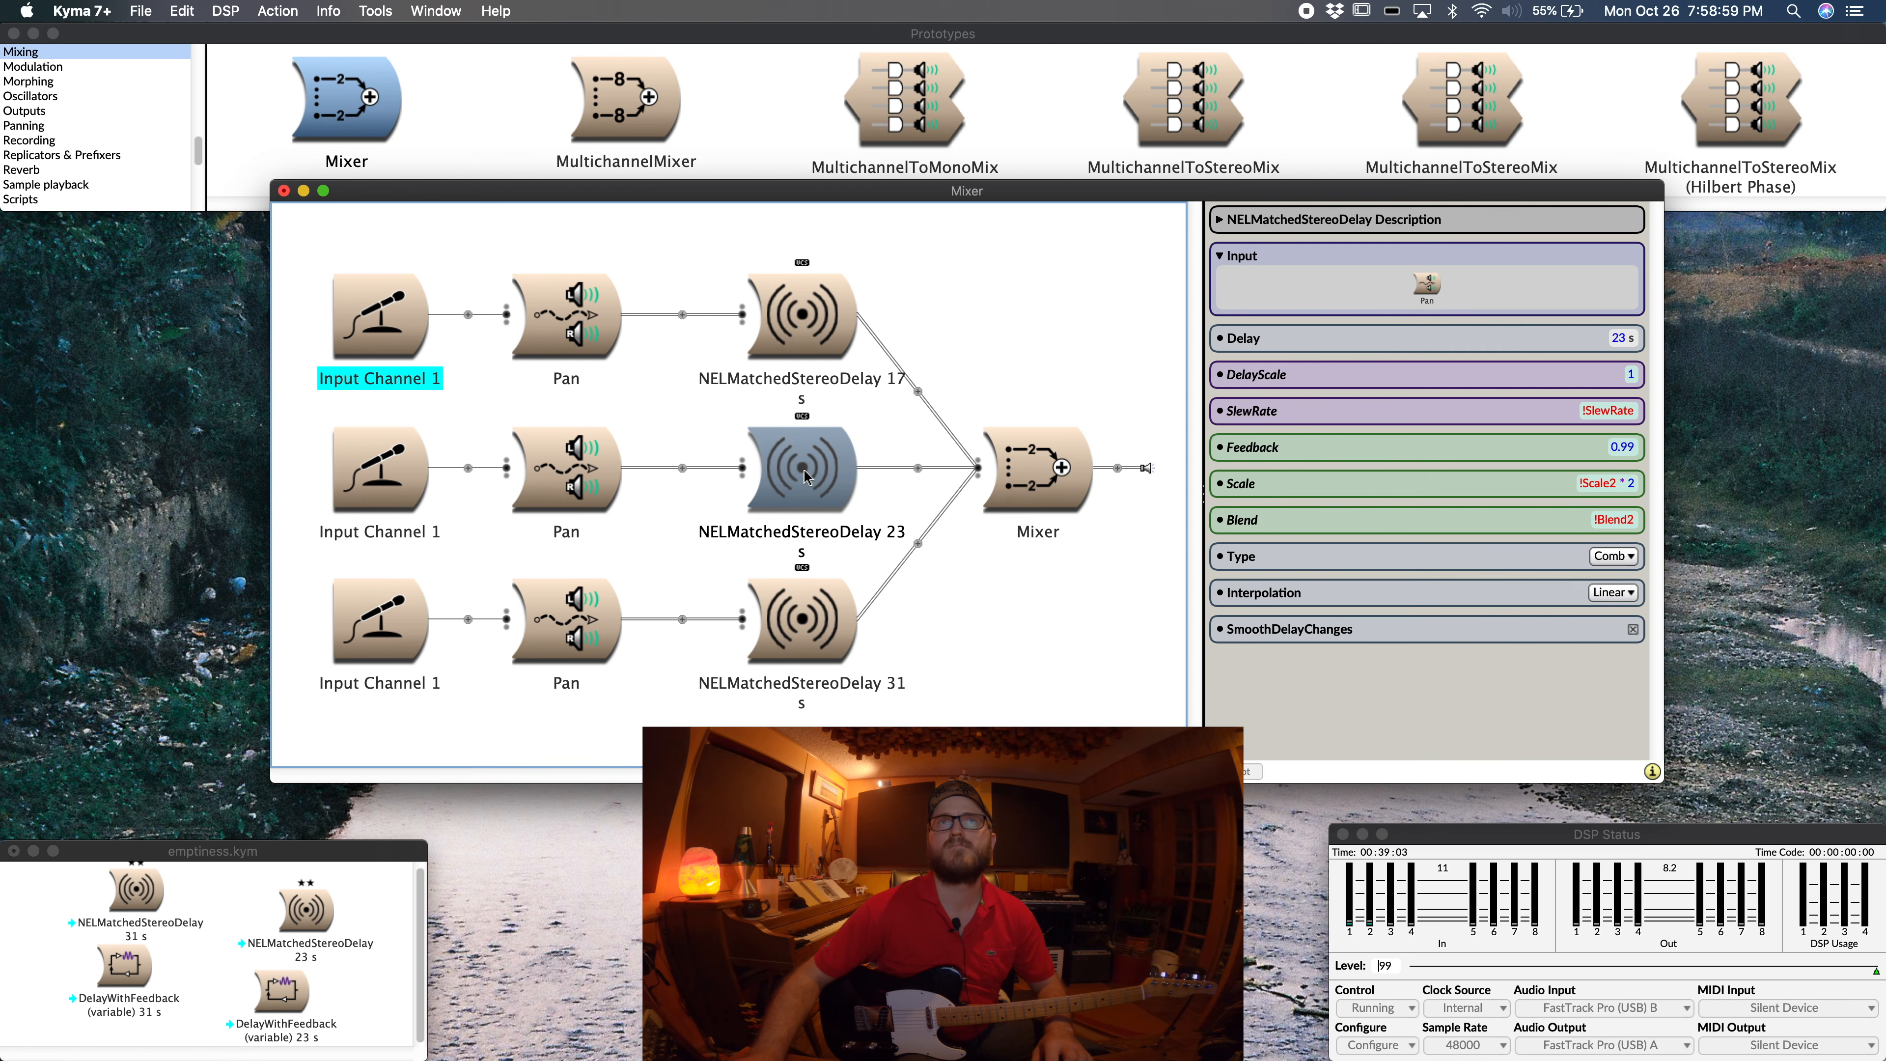
{"action": "left_click", "coordinate": [809, 326]}
{"action": "left_click_drag", "start_coordinate": [737, 195], "coordinate": [661, 87]}
{"action": "left_click_drag", "start_coordinate": [1584, 673], "coordinate": [1668, 804]}
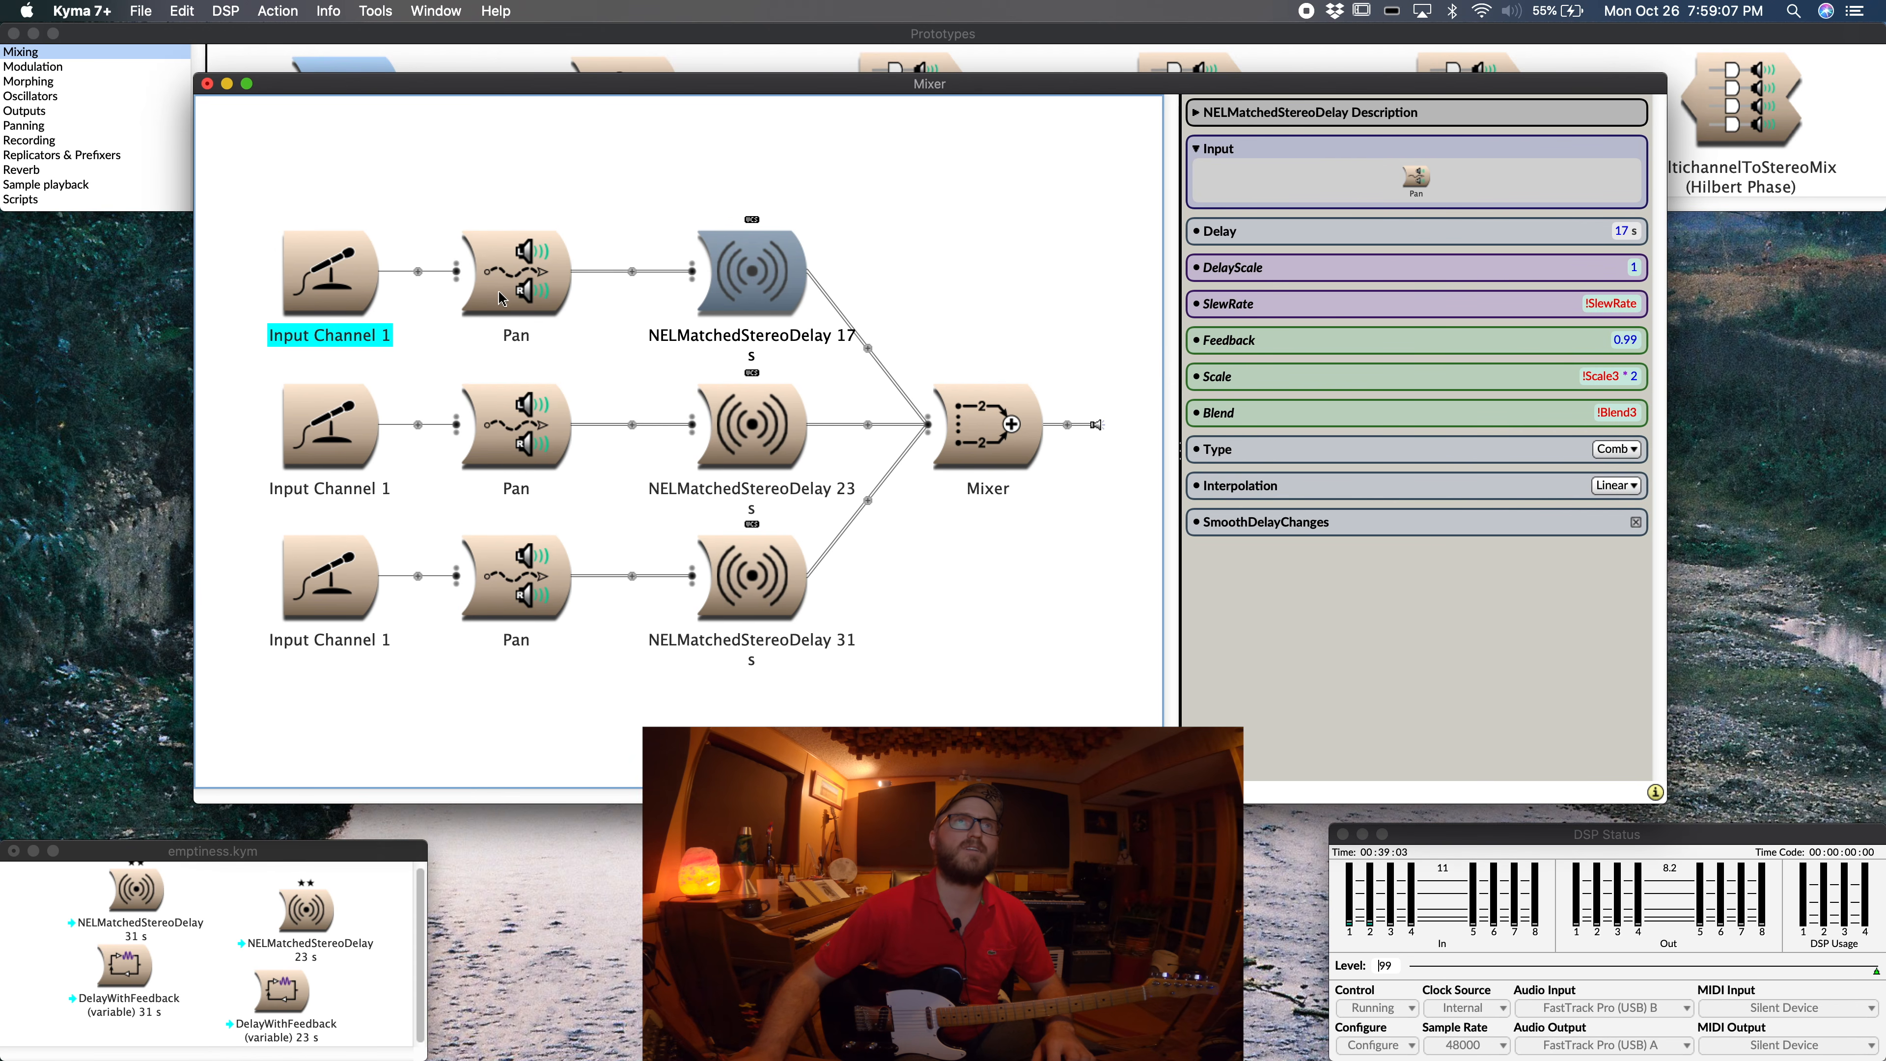
Step: Replace the inputs of the 23 s and 31 s Pans with the Input Channel 1 that feeds the 17 s Pan
{"action": "left_click", "coordinate": [515, 436]}
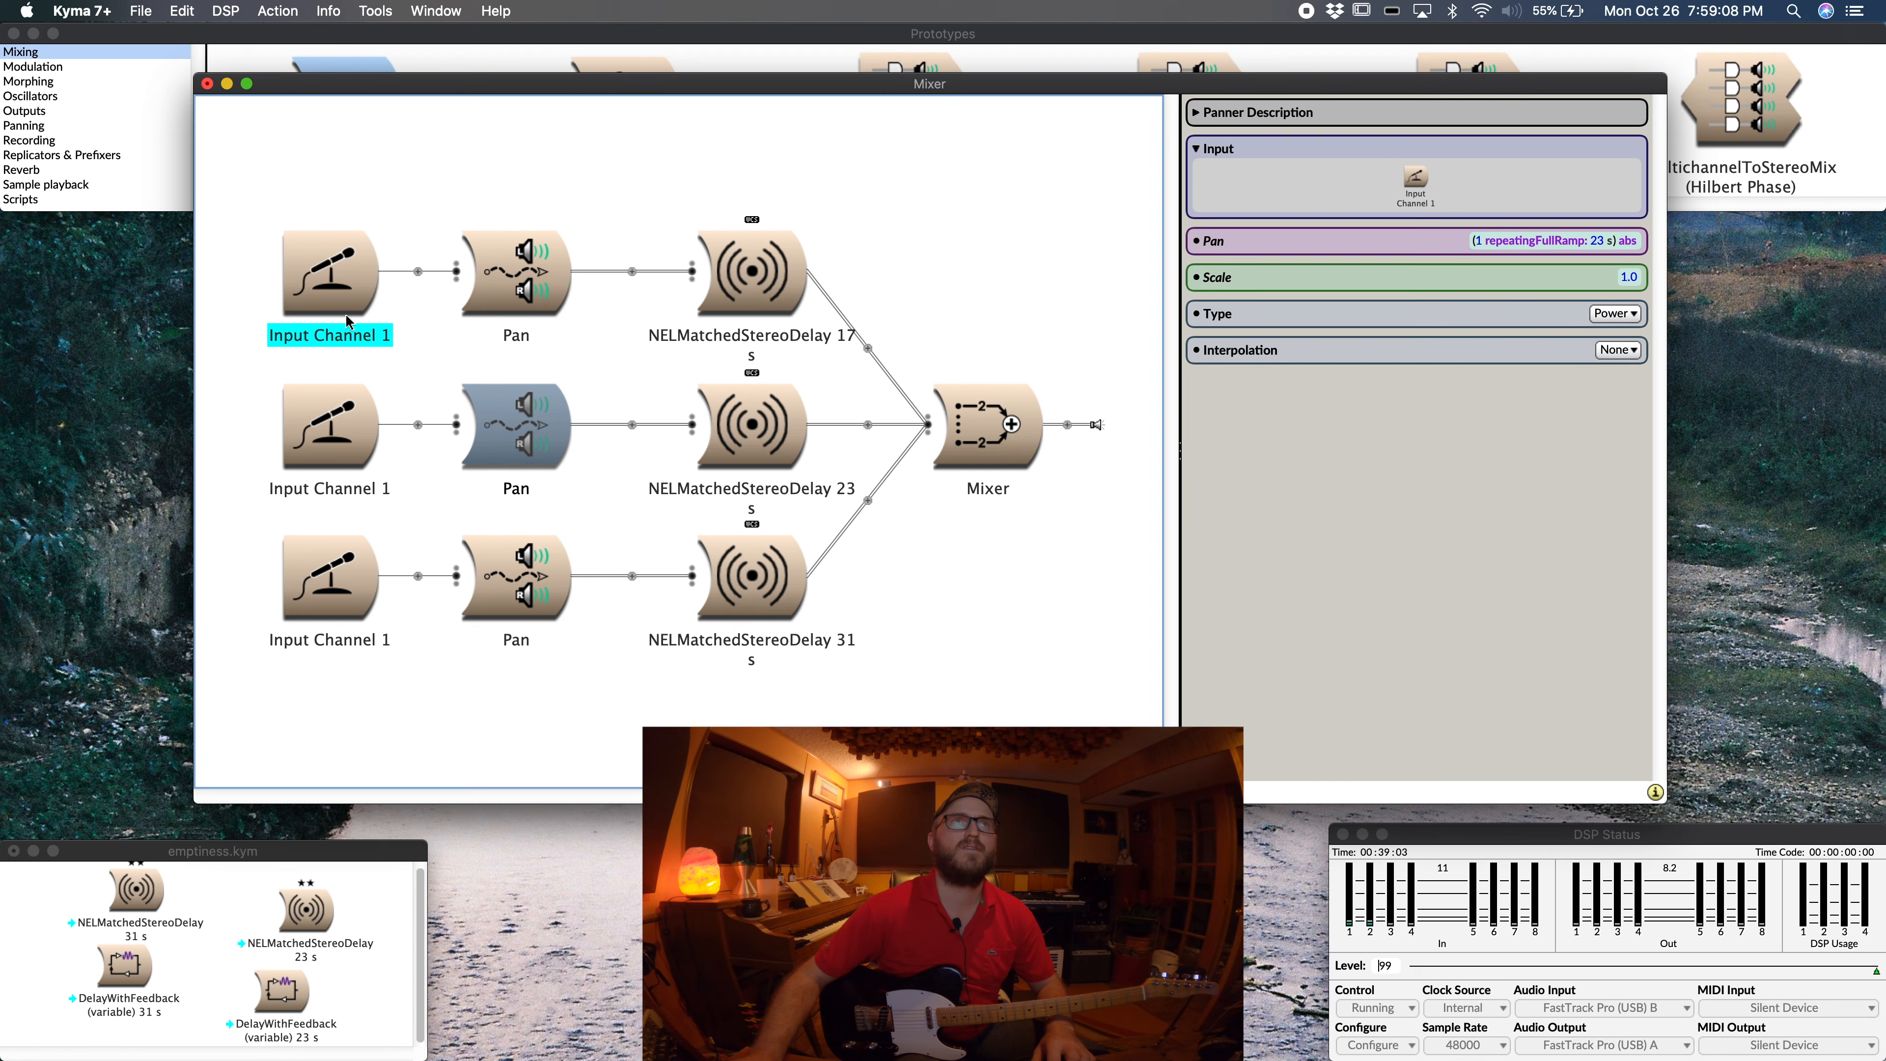
{"action": "left_click_drag", "start_coordinate": [346, 306], "coordinate": [1327, 182]}
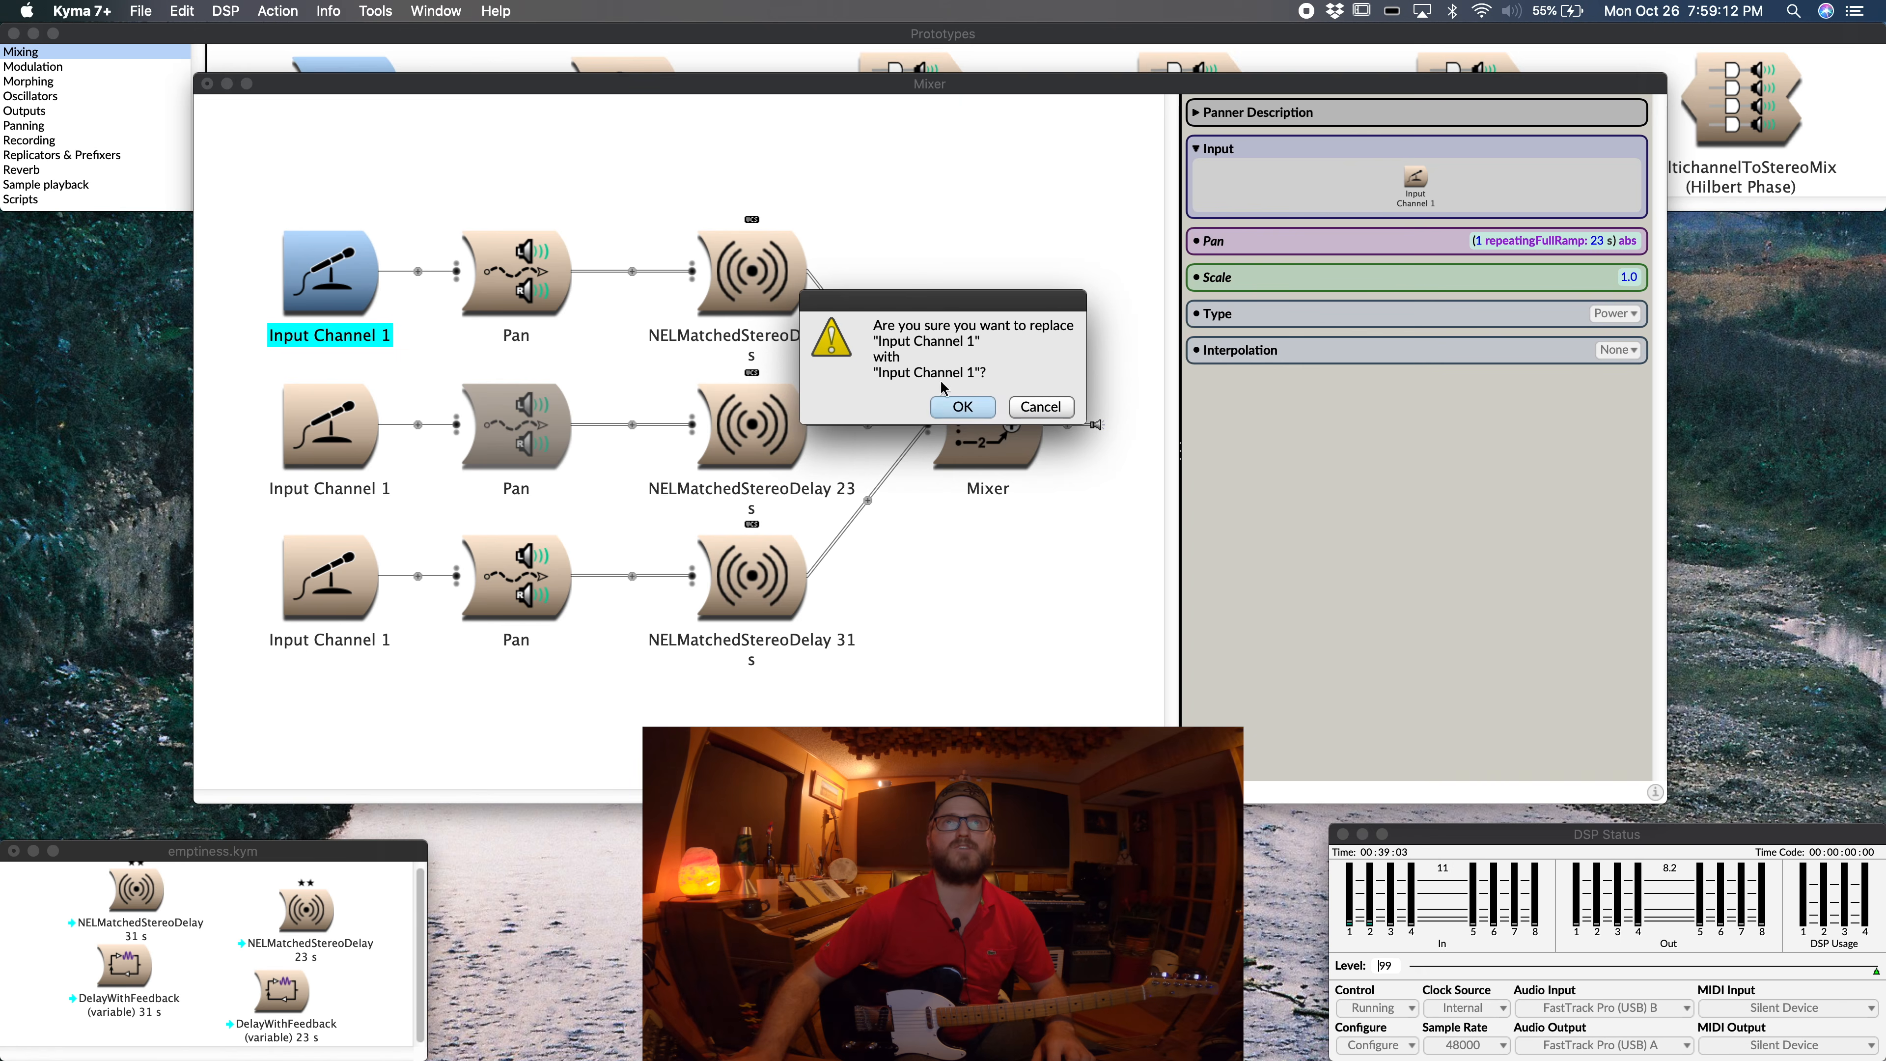
{"action": "left_click", "coordinate": [960, 409]}
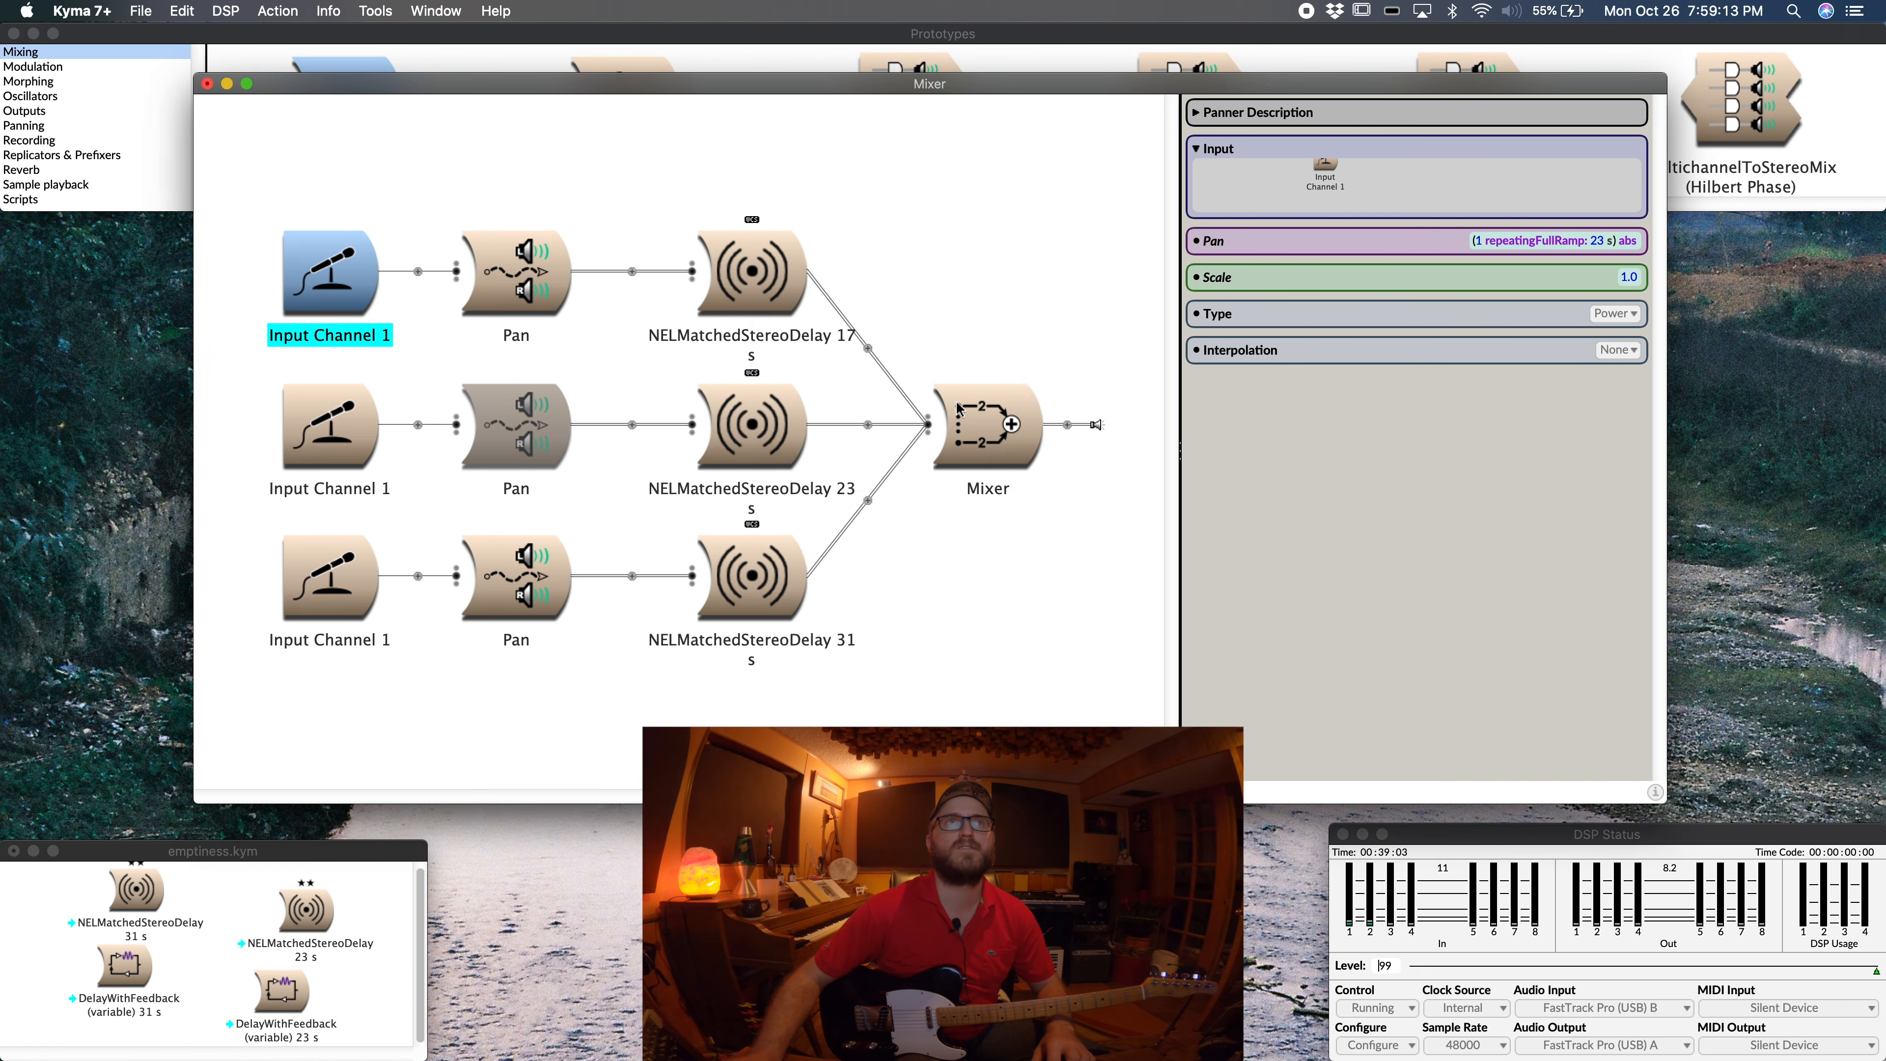
{"action": "left_click", "coordinate": [517, 596]}
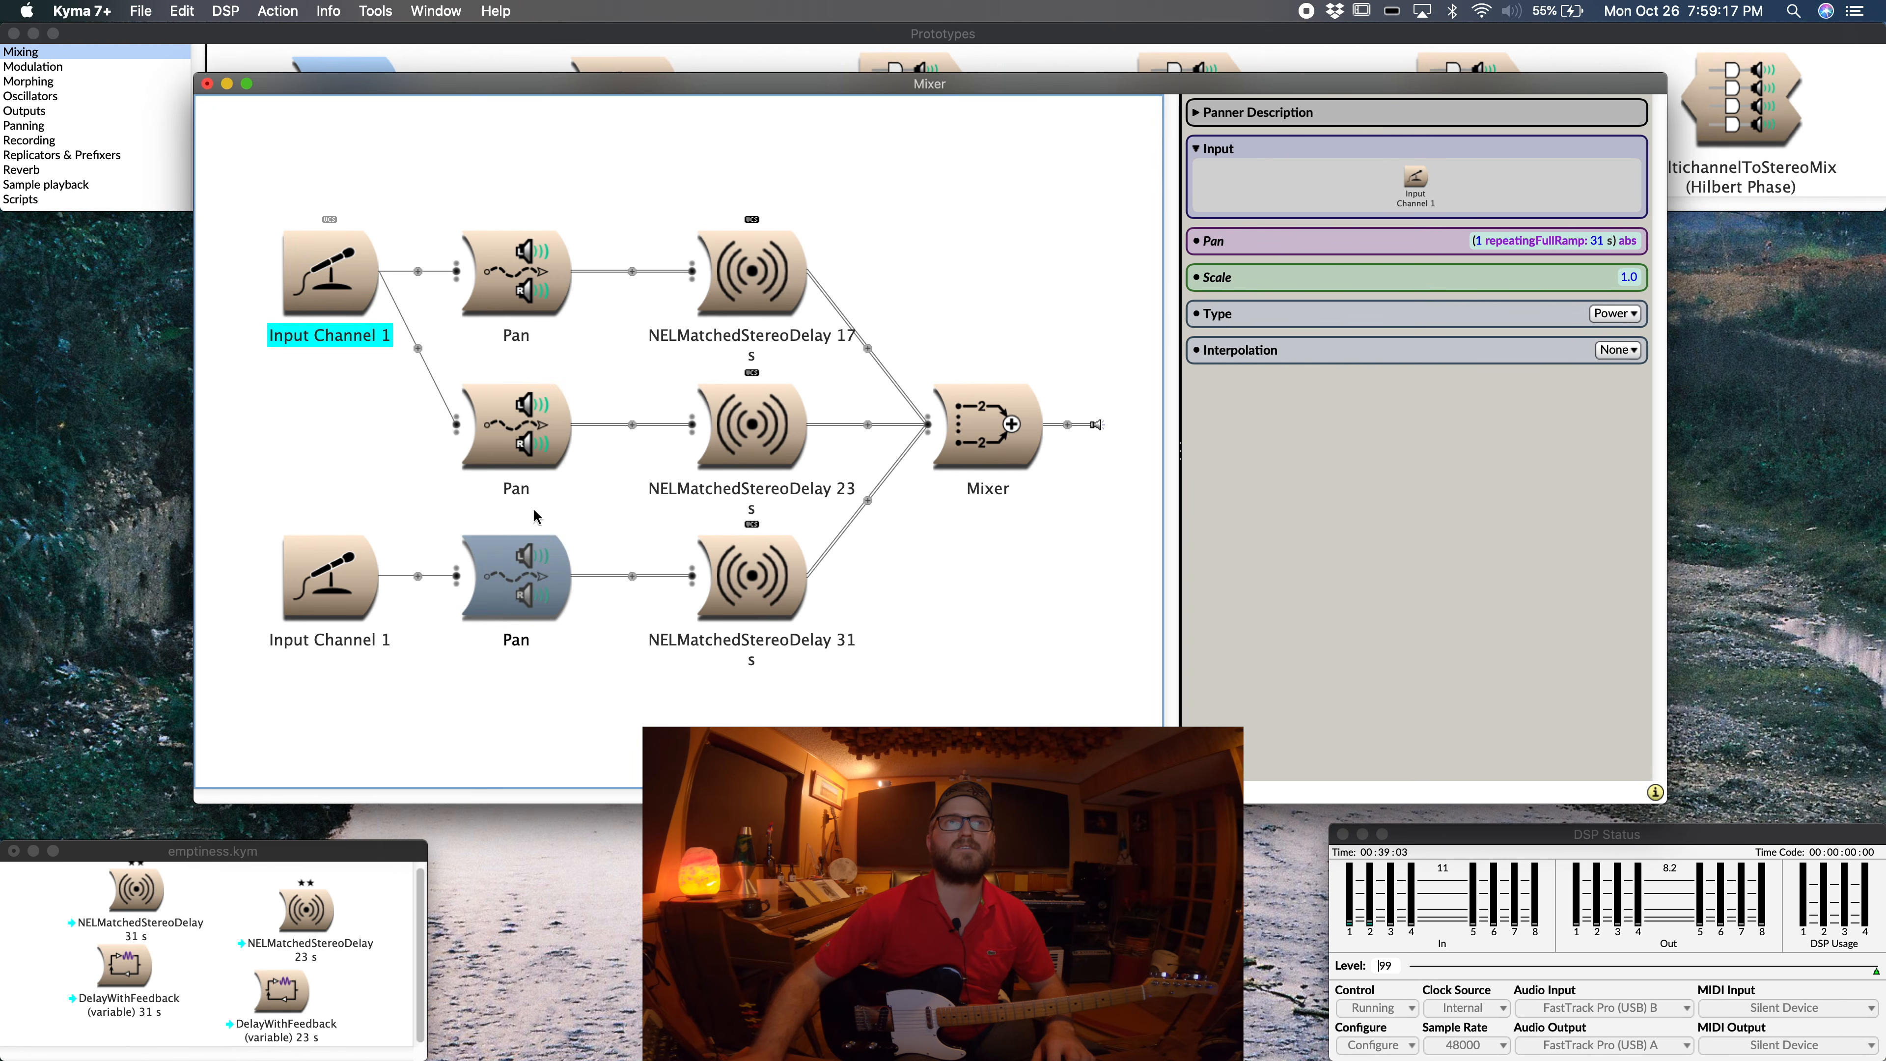
{"action": "left_click_drag", "start_coordinate": [327, 274], "coordinate": [1414, 189]}
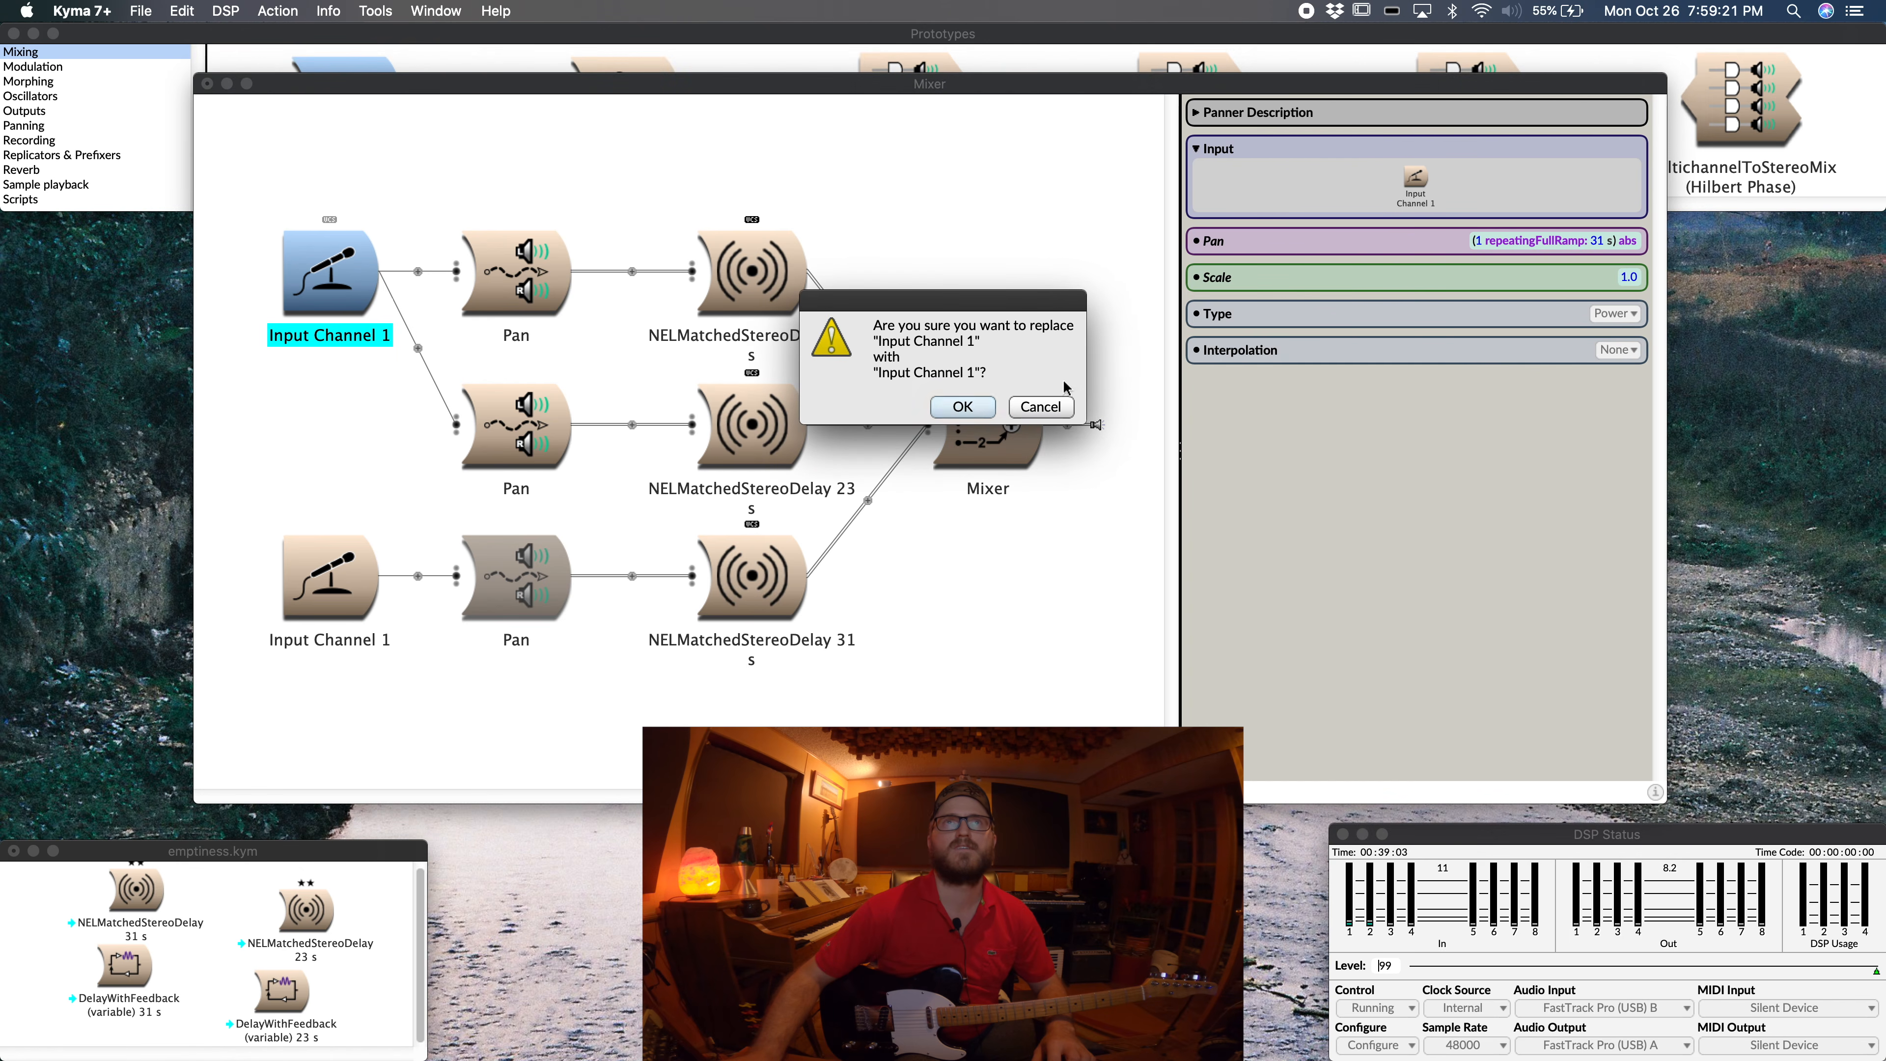
{"action": "left_click", "coordinate": [965, 406]}
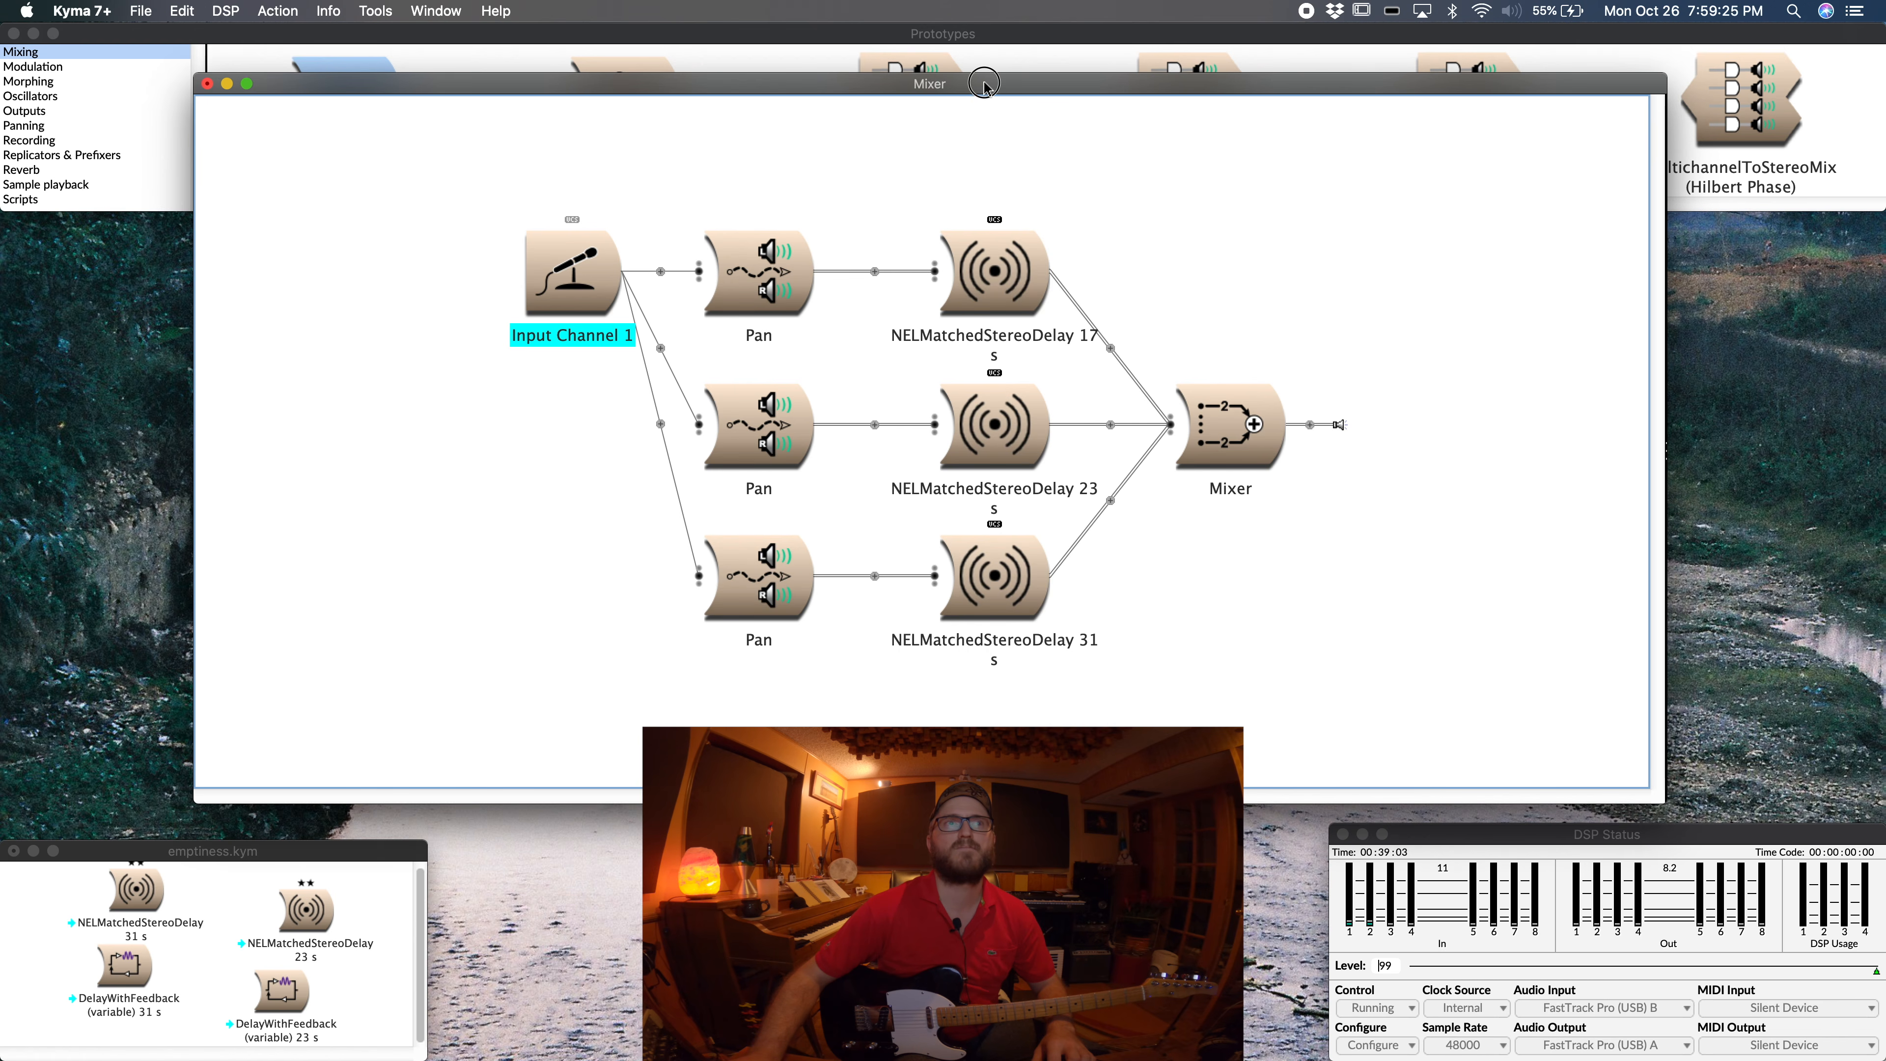
Step: Play the Mixer and bring up its Virtual Control Surface
{"action": "left_click_drag", "start_coordinate": [984, 84], "coordinate": [918, 78]}
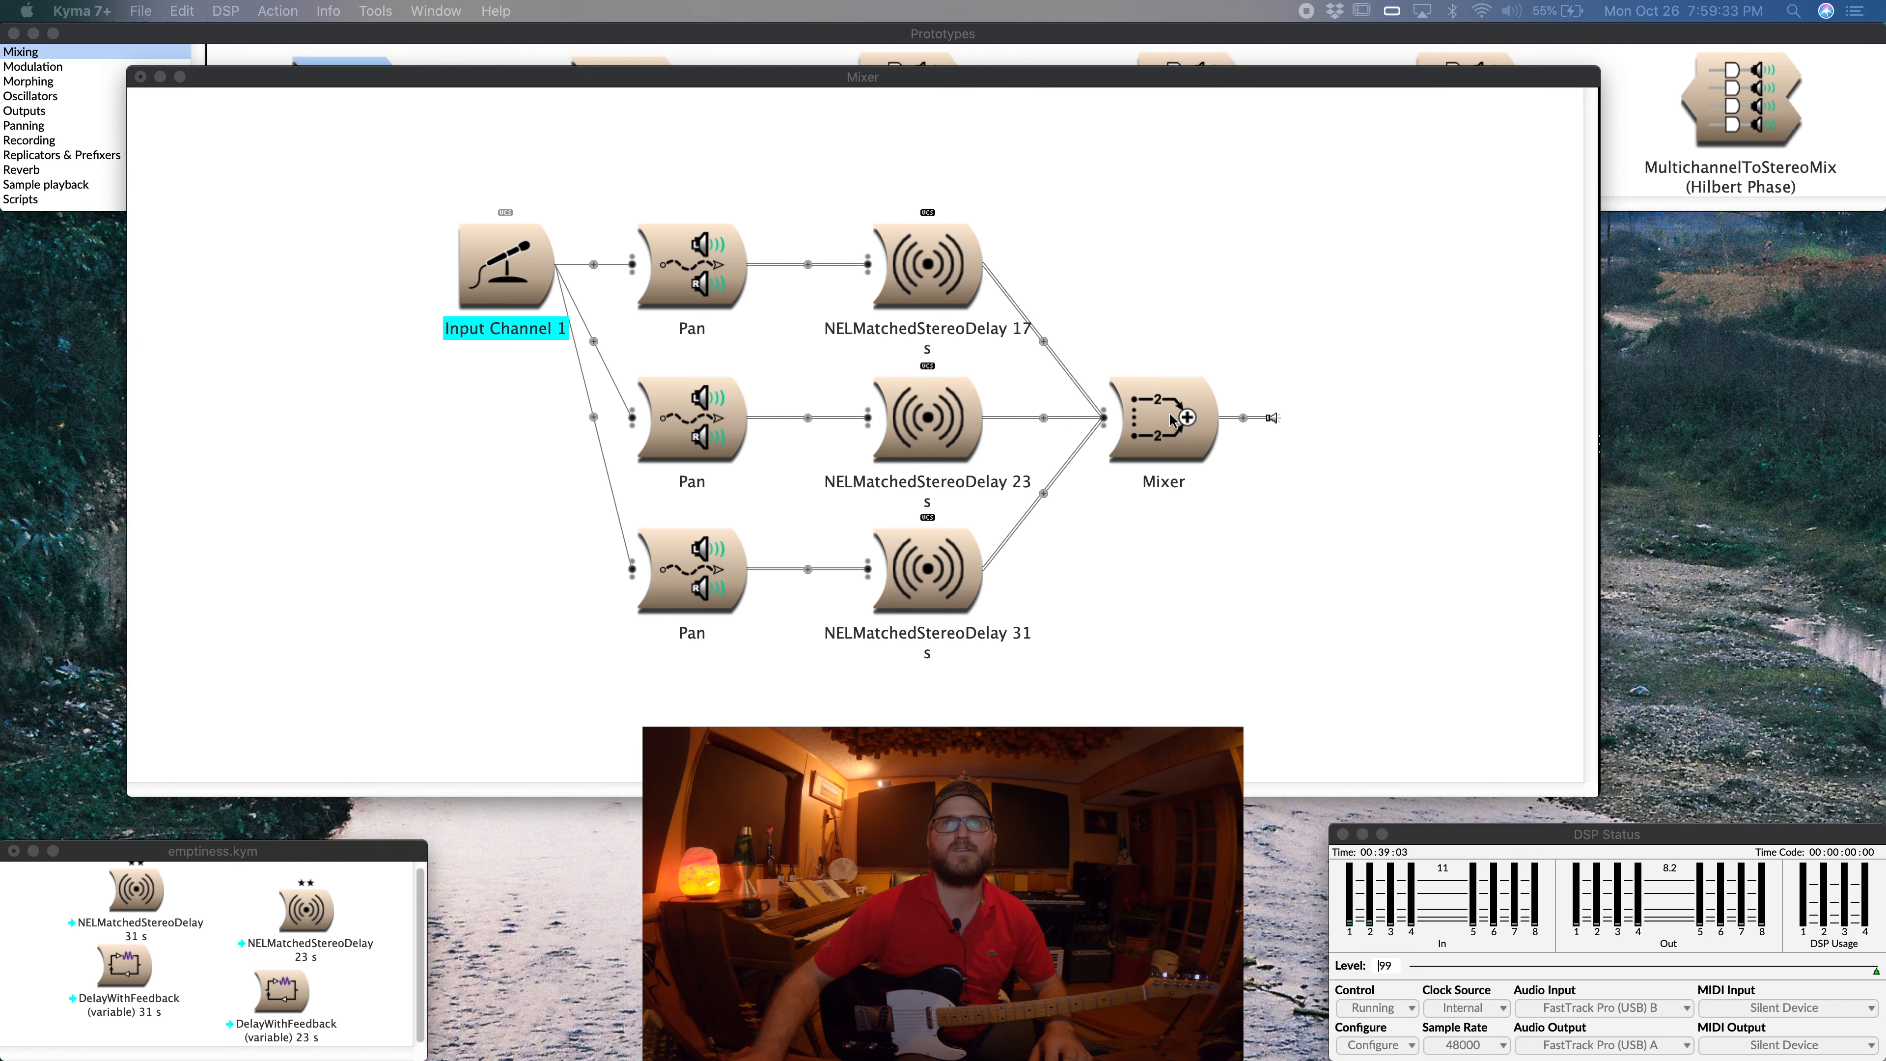
{"action": "left_click", "coordinate": [1170, 414]}
{"action": "double_click", "coordinate": [1155, 420]}
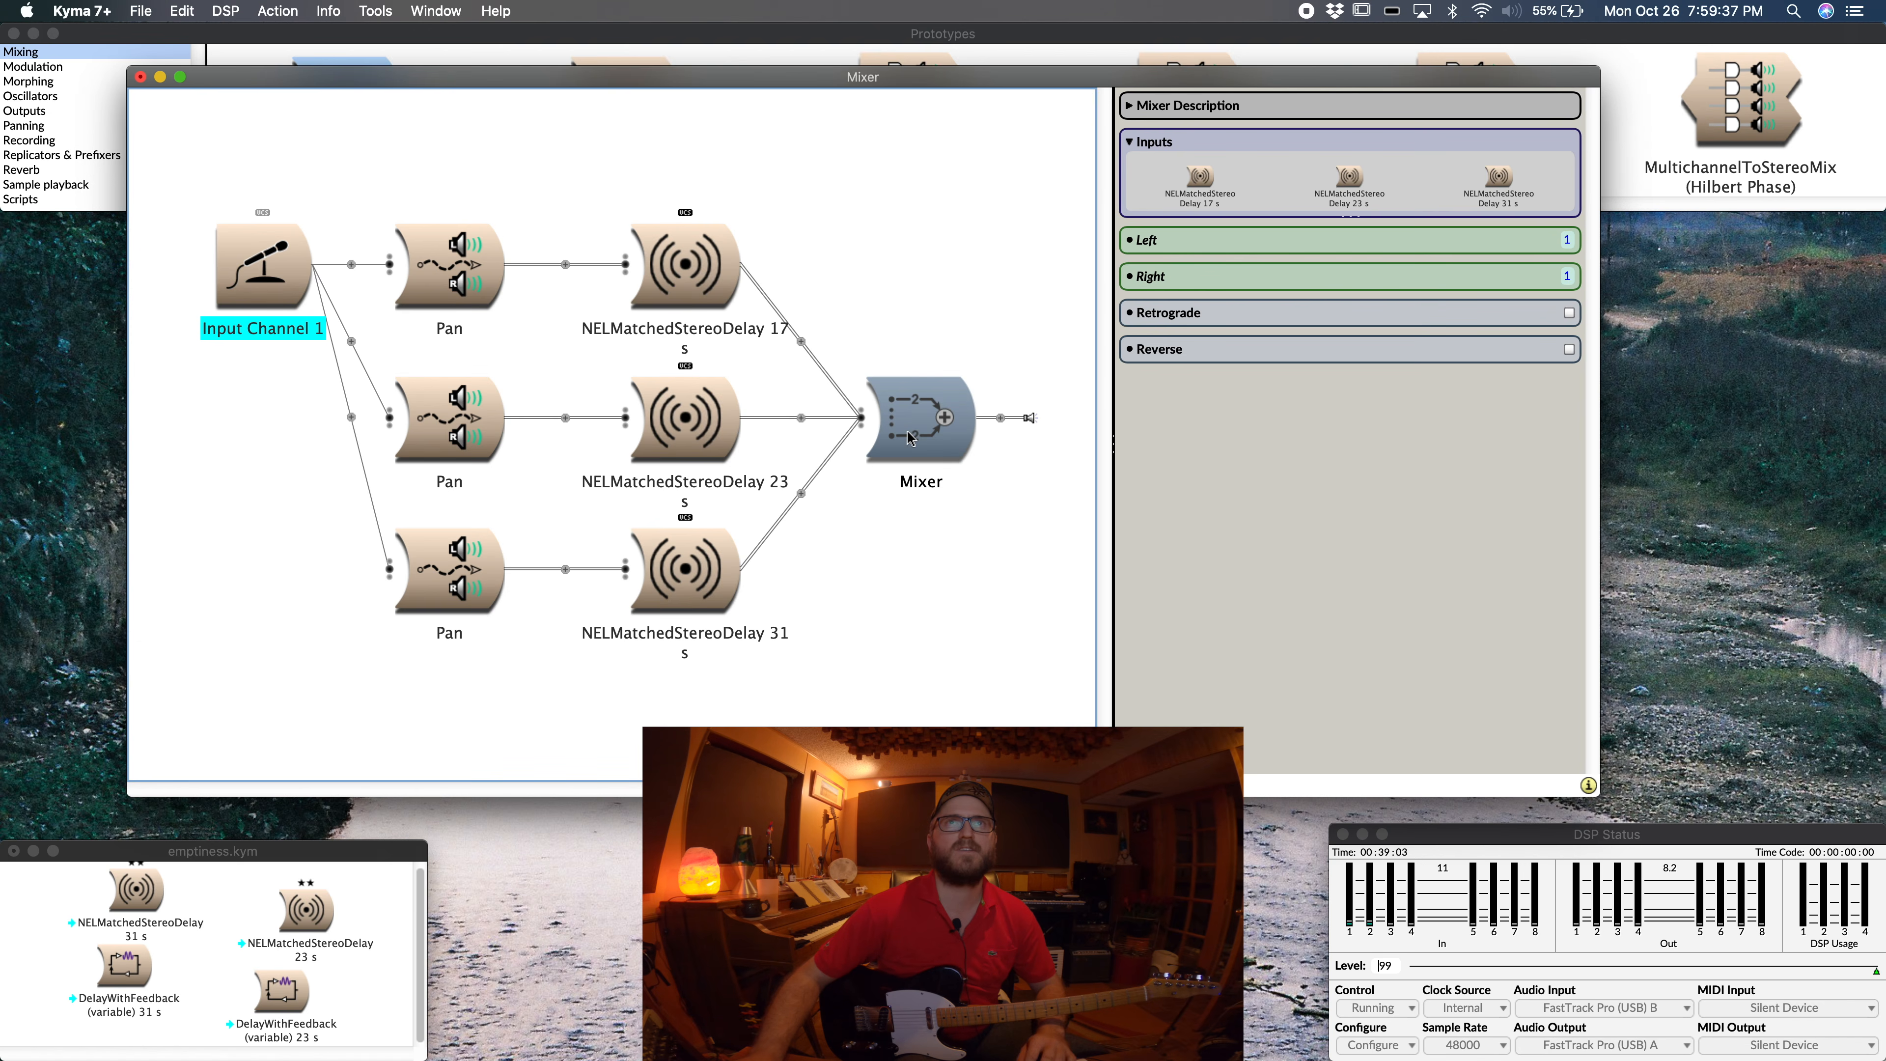
{"action": "key", "text": "space"}
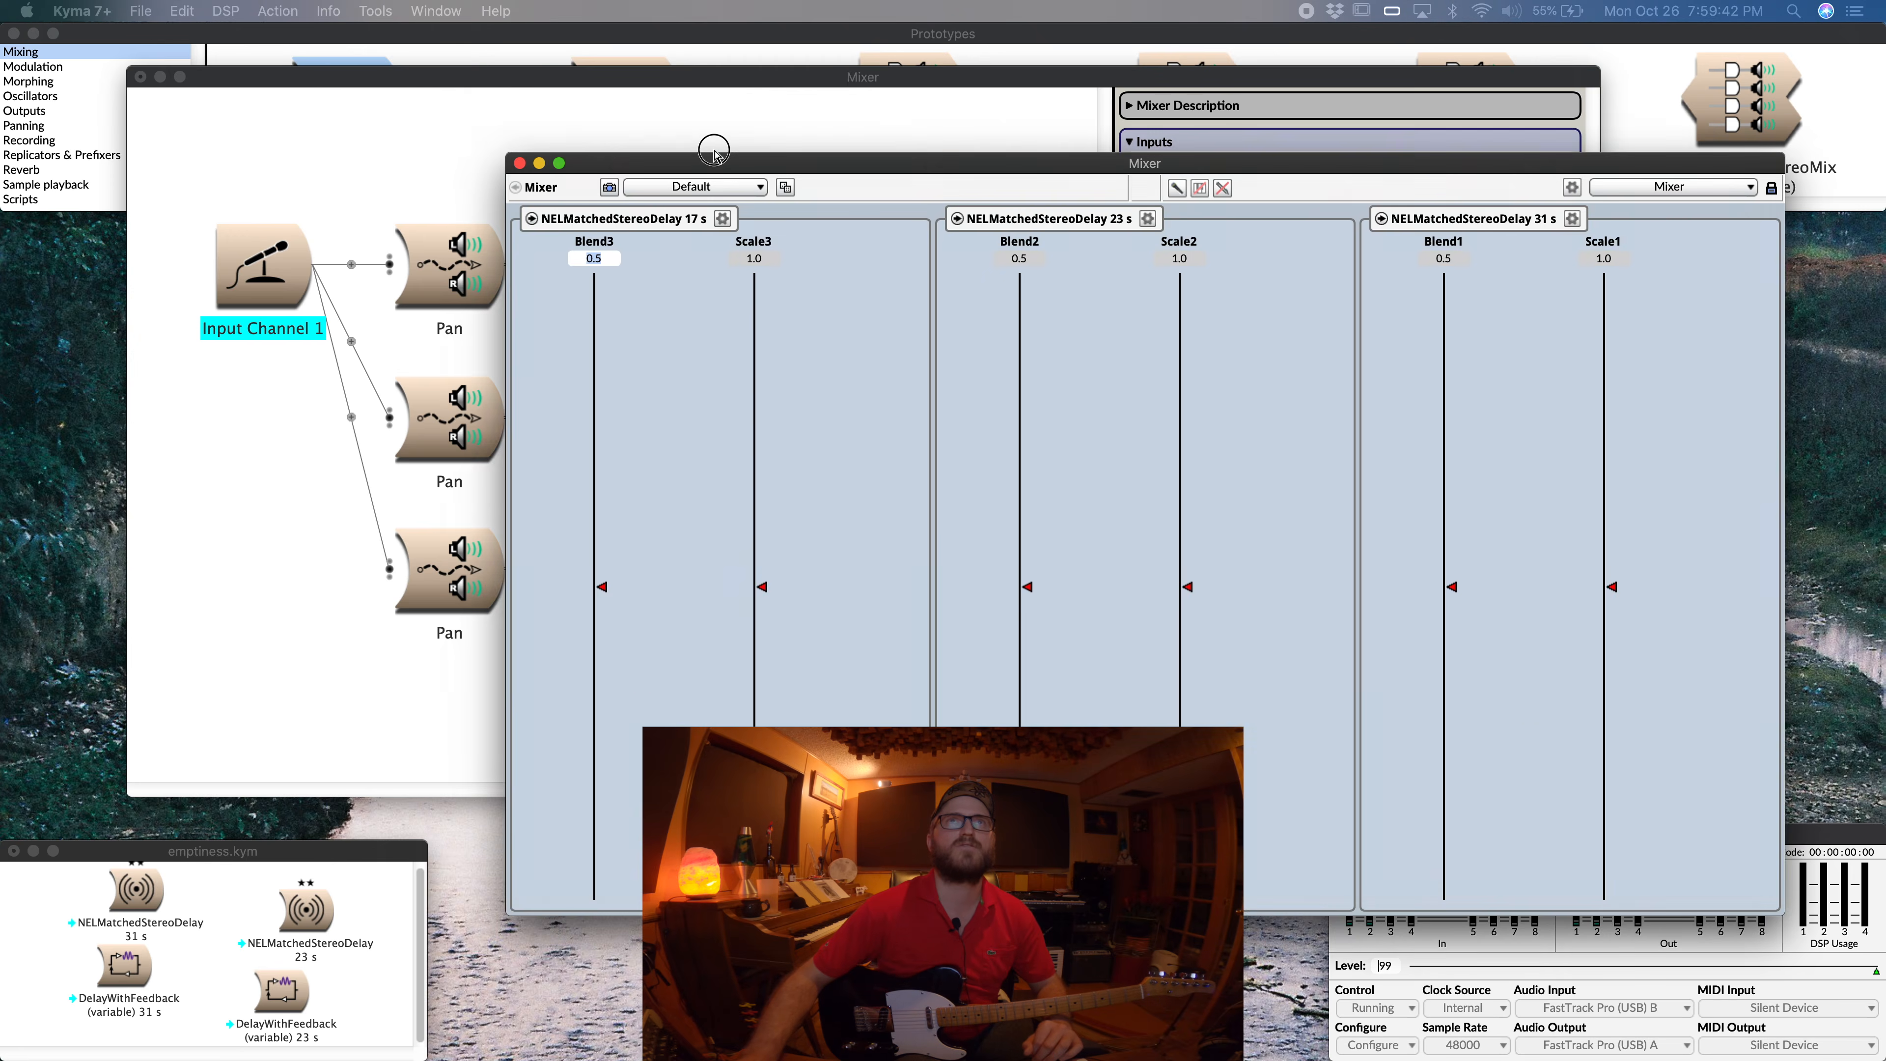
{"action": "left_click_drag", "start_coordinate": [703, 158], "coordinate": [421, 93]}
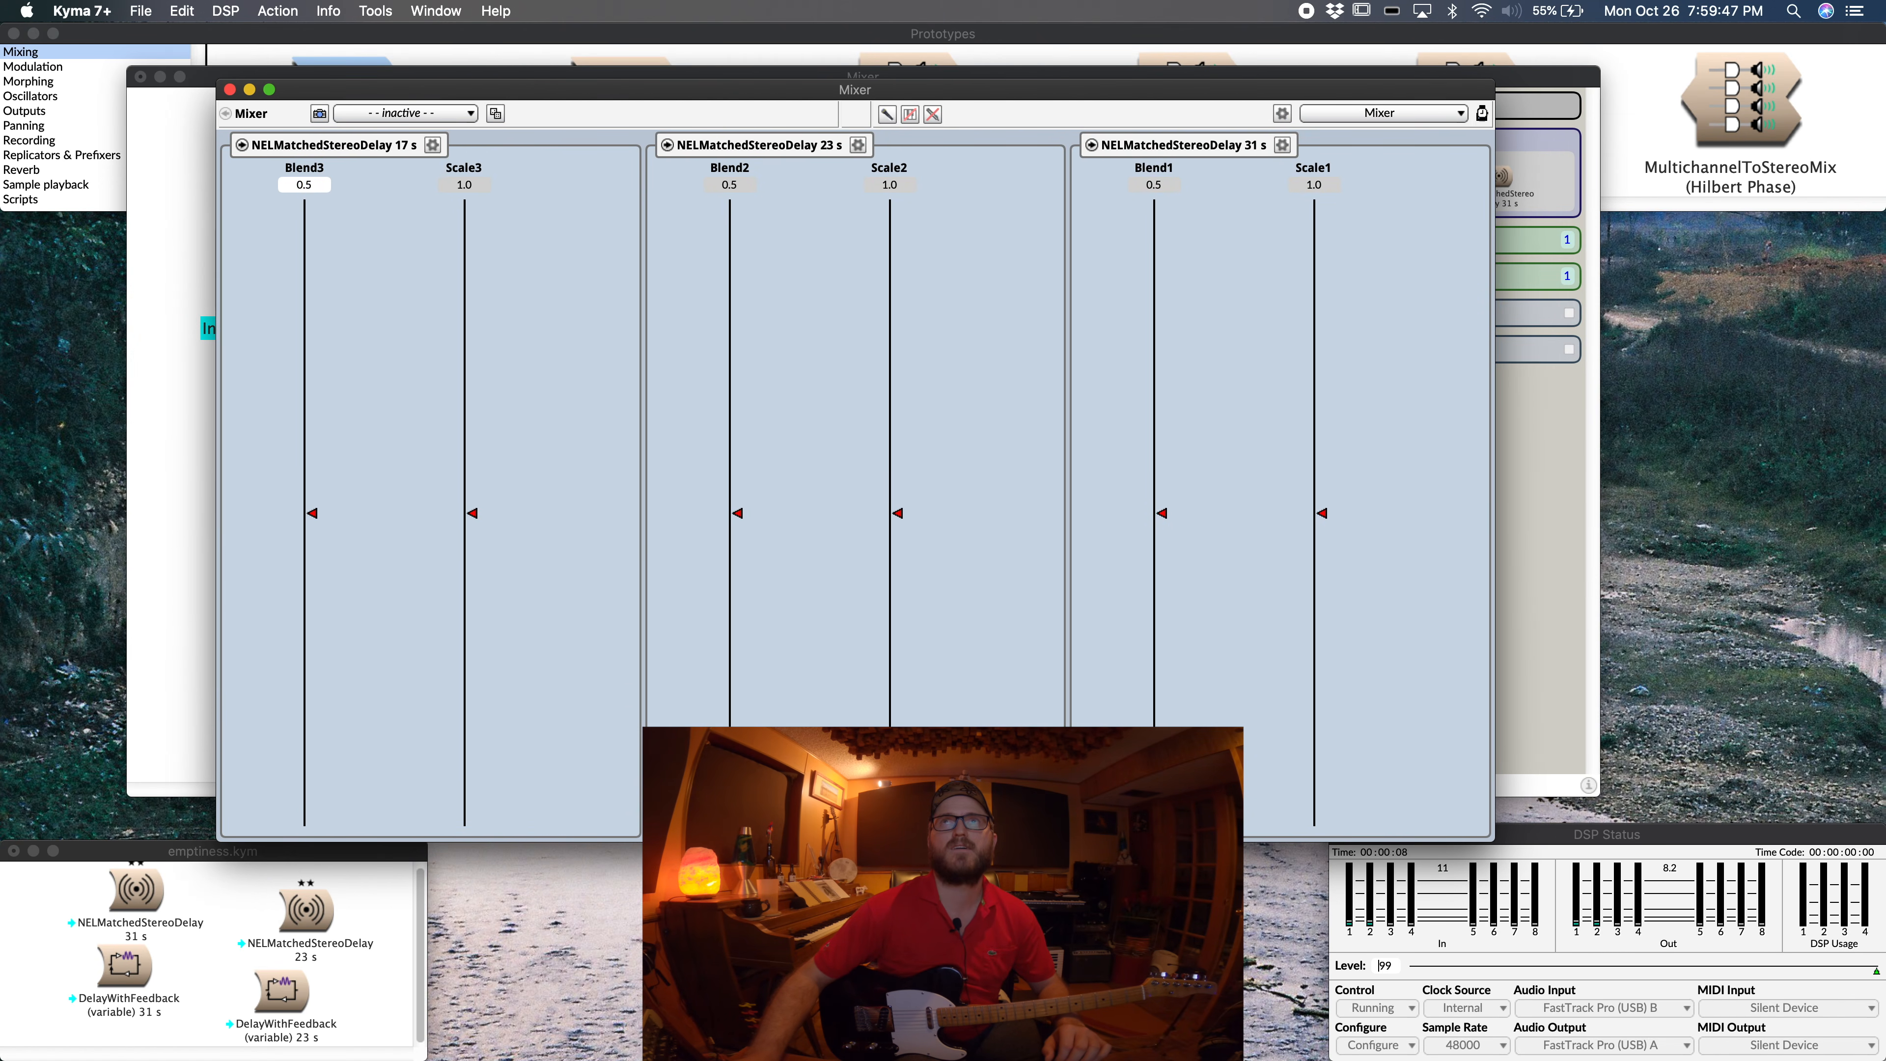
{"action": "left_click", "coordinate": [1478, 114]}
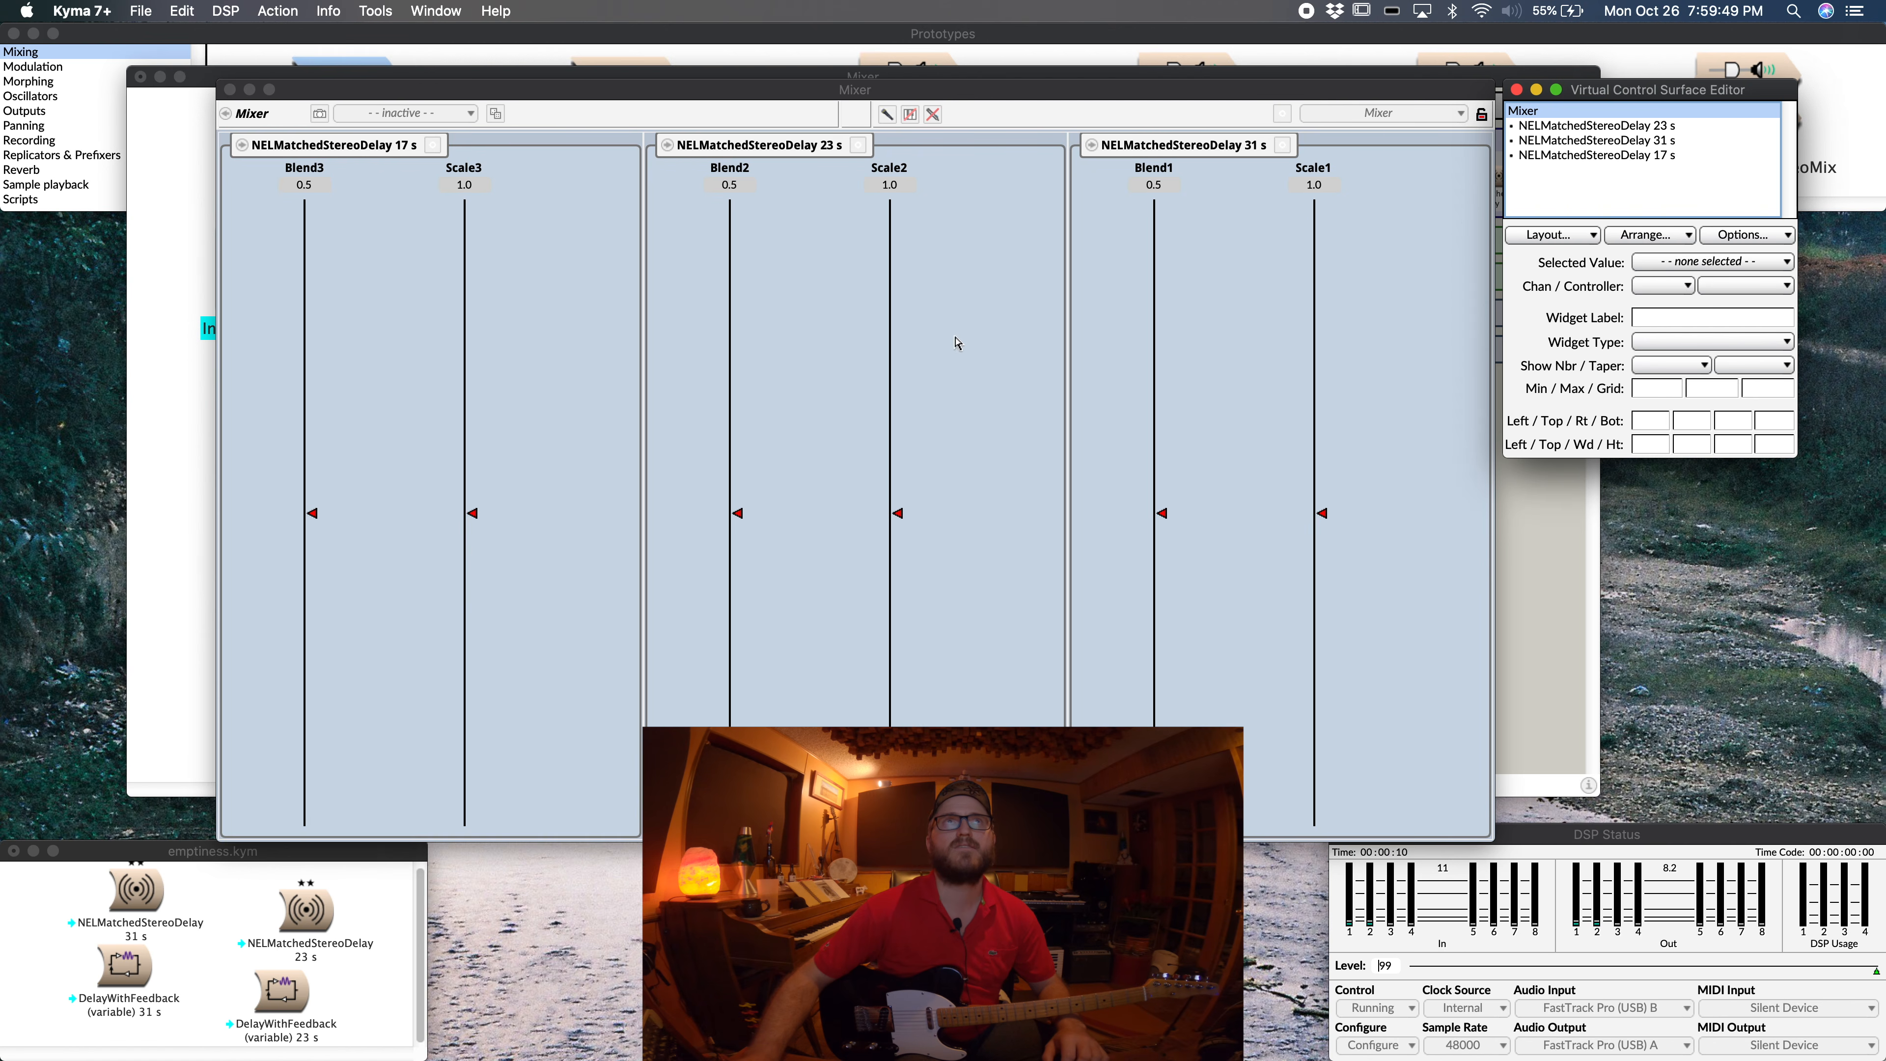
{"action": "left_click_drag", "start_coordinate": [555, 95], "coordinate": [492, 92]}
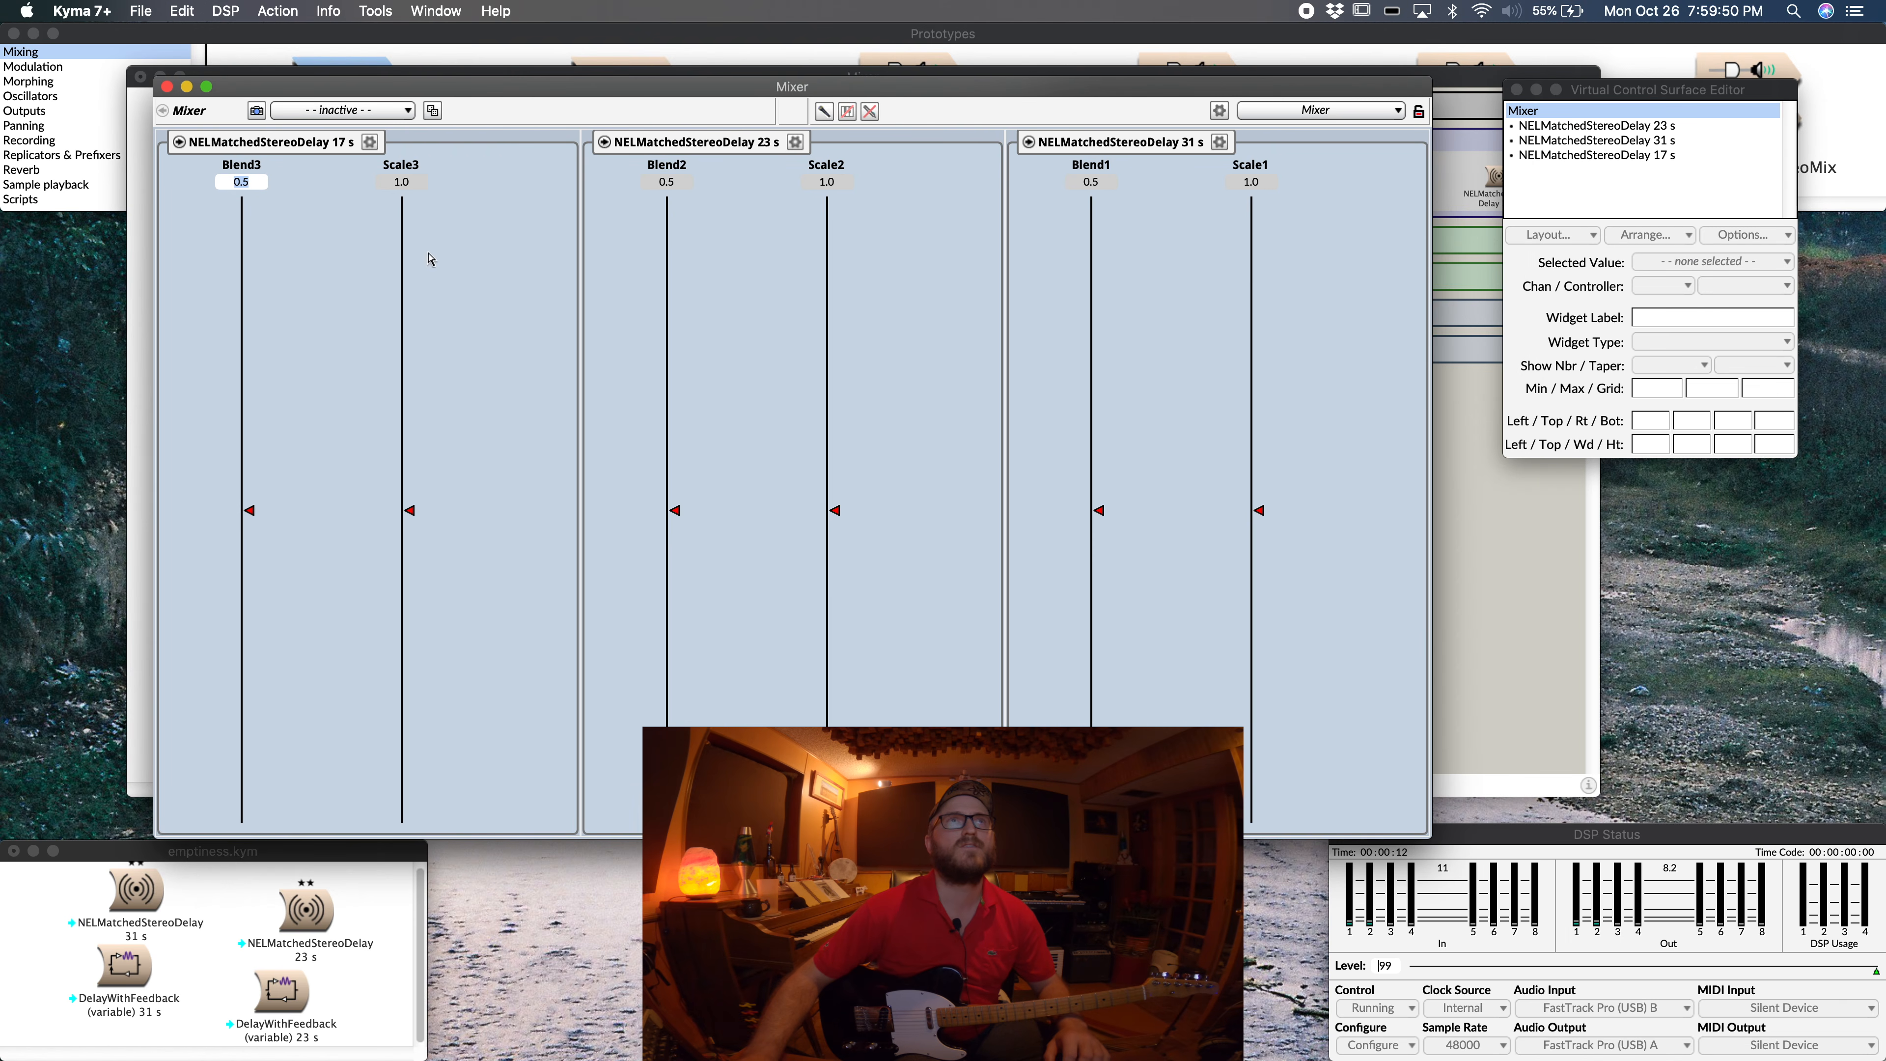
{"action": "left_click", "coordinate": [412, 274]}
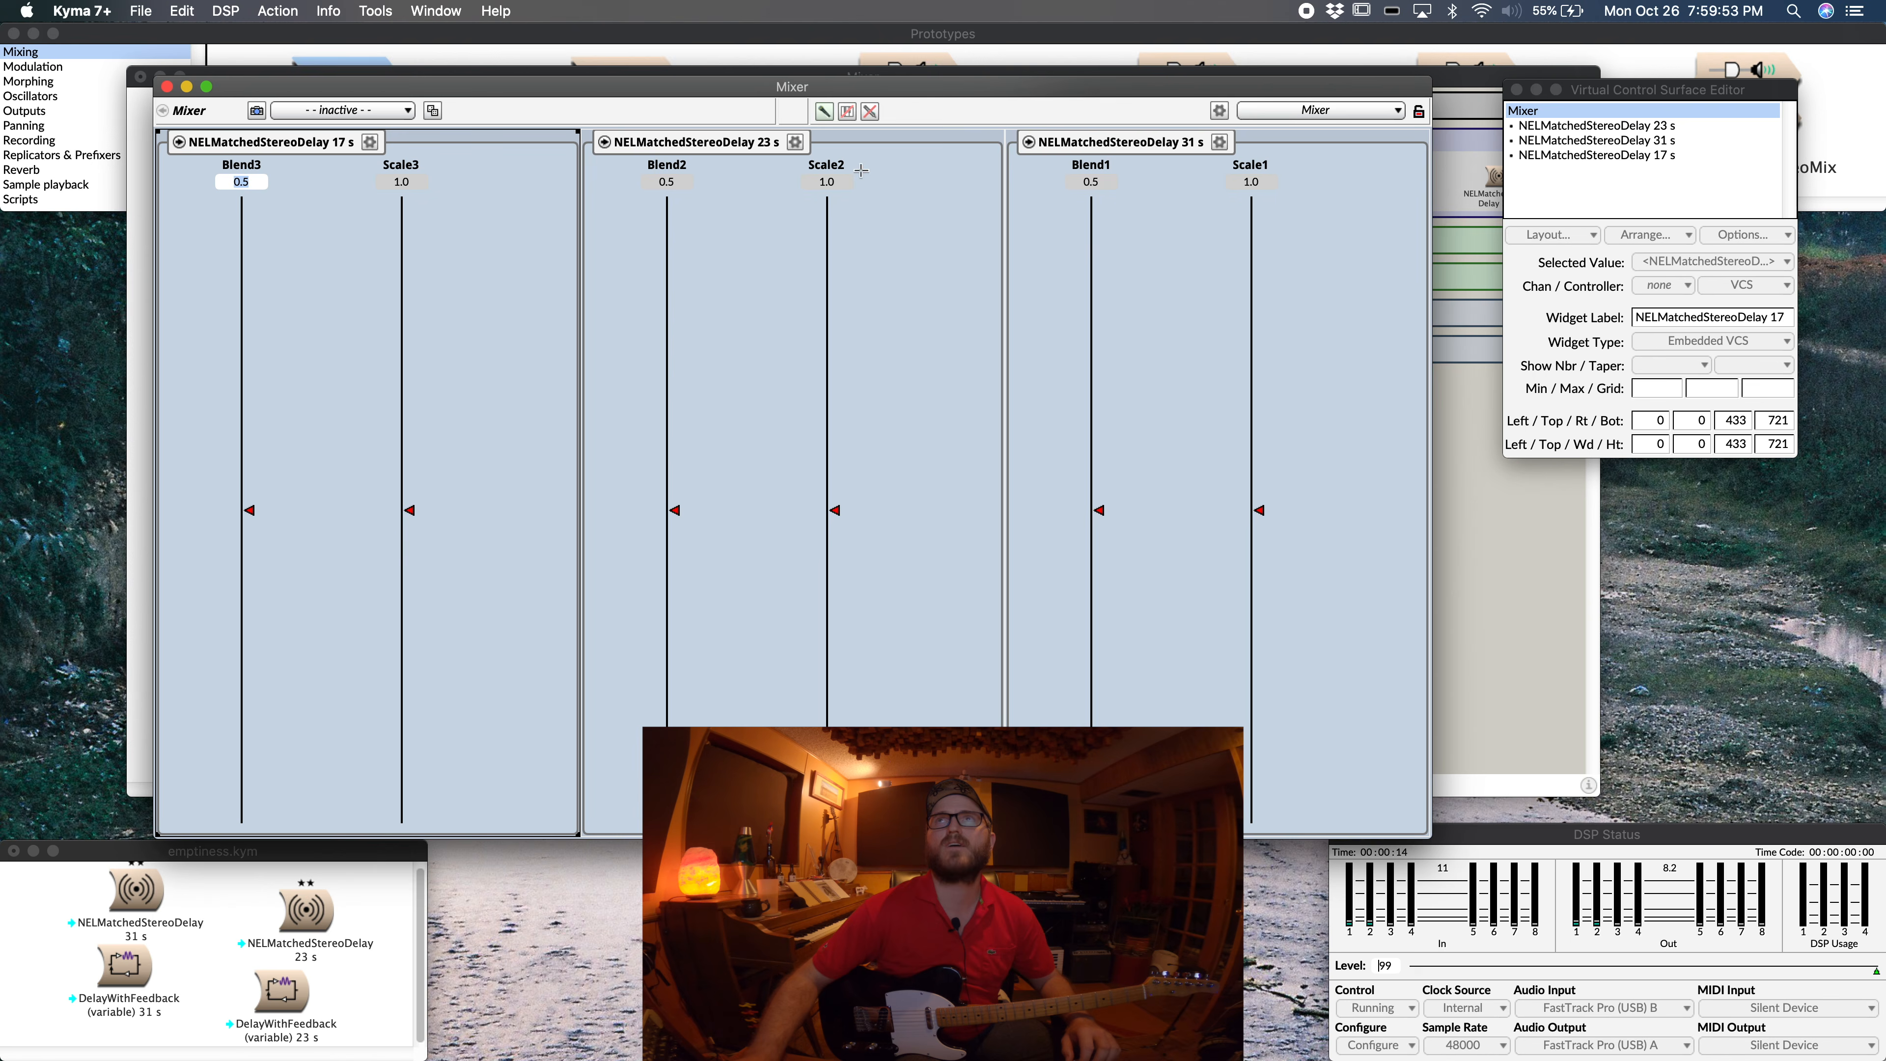
{"action": "left_click", "coordinate": [1515, 90]}
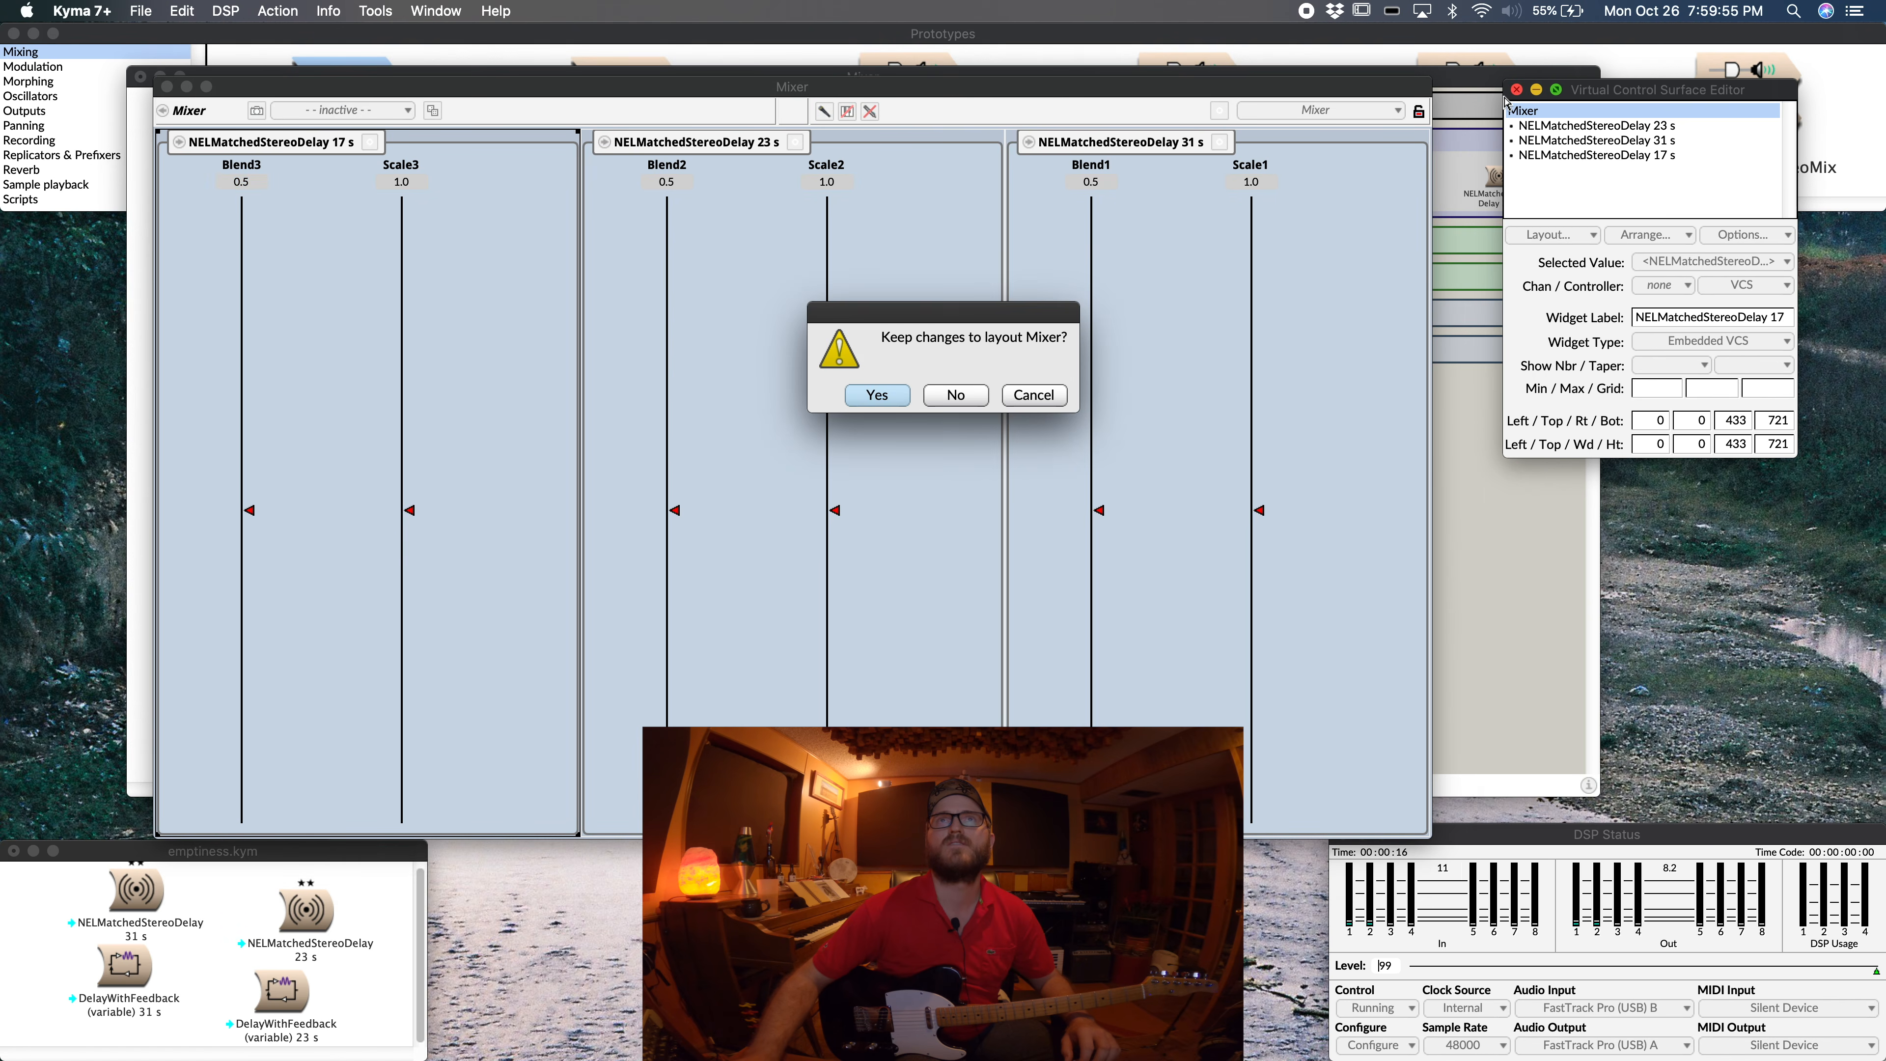
{"action": "left_click", "coordinate": [952, 396]}
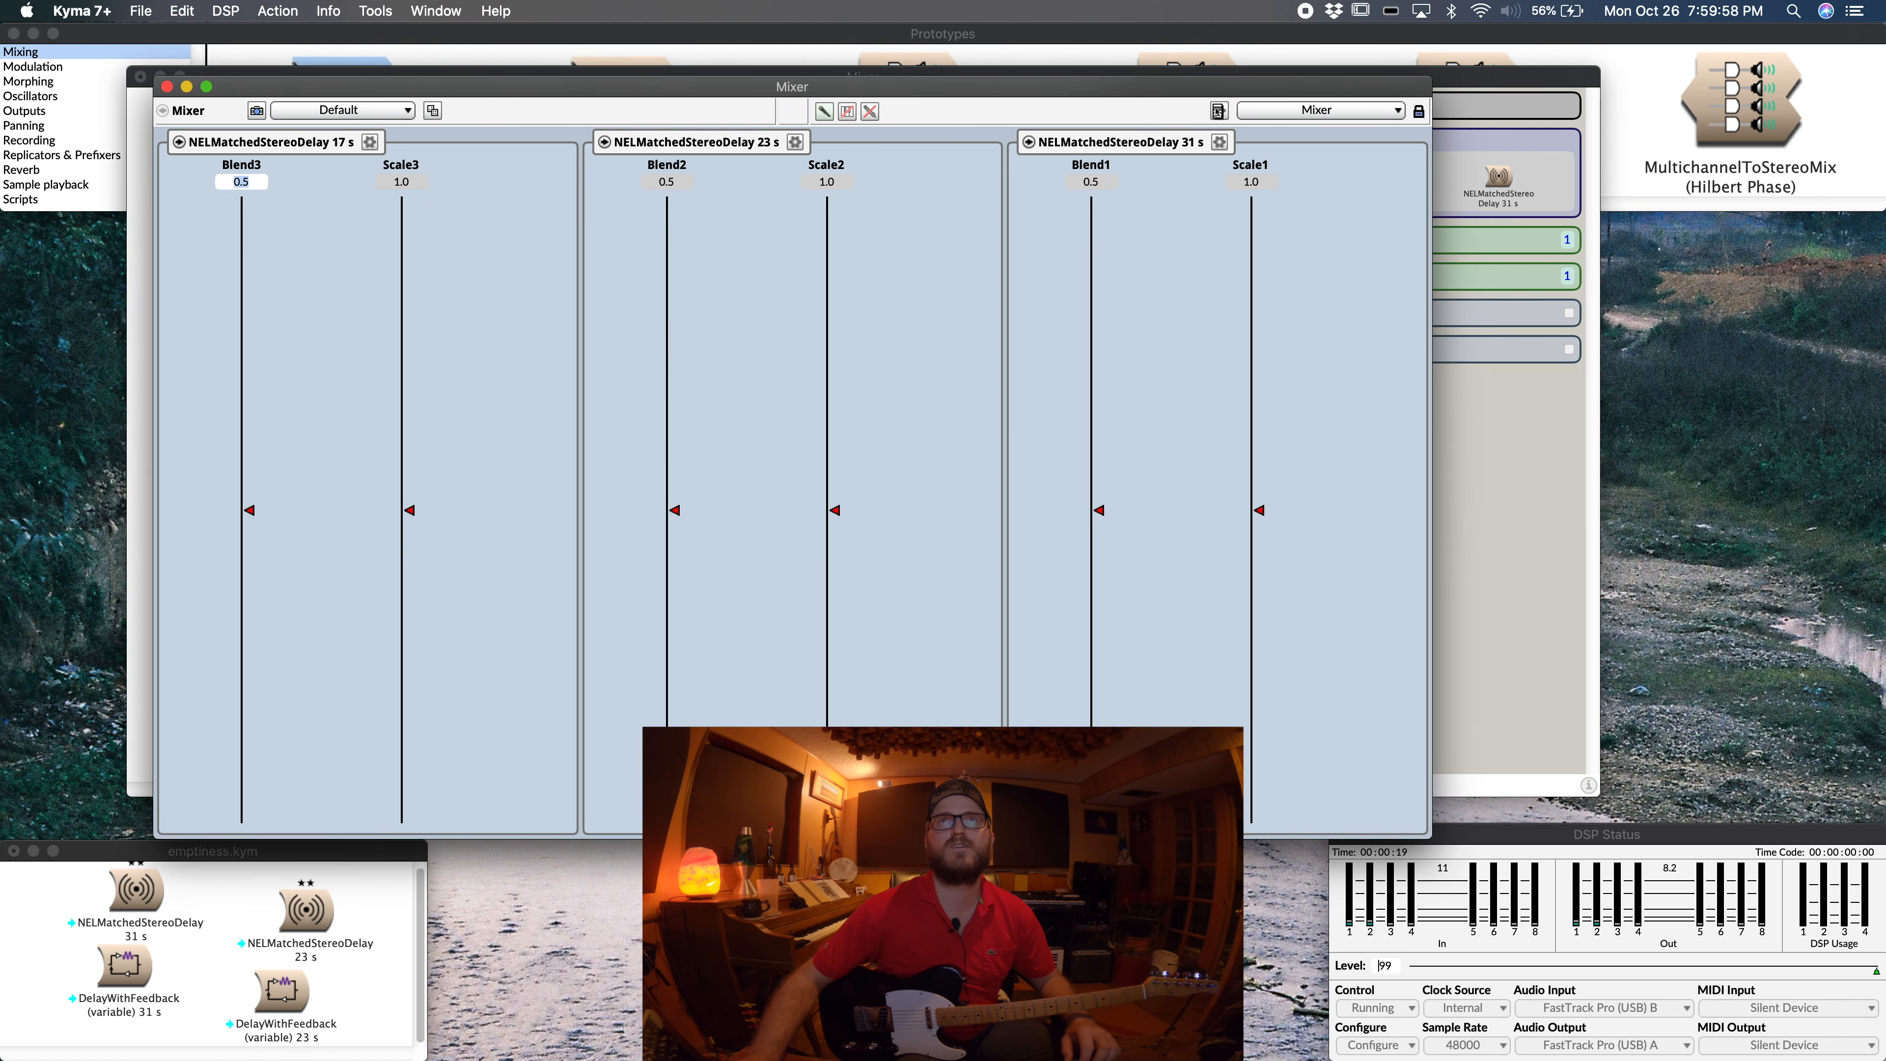
Step: Remove all embedding from the Mixer's control surface, along with the VCS layouts of the associated Sounds
{"action": "left_click", "coordinate": [1217, 112]}
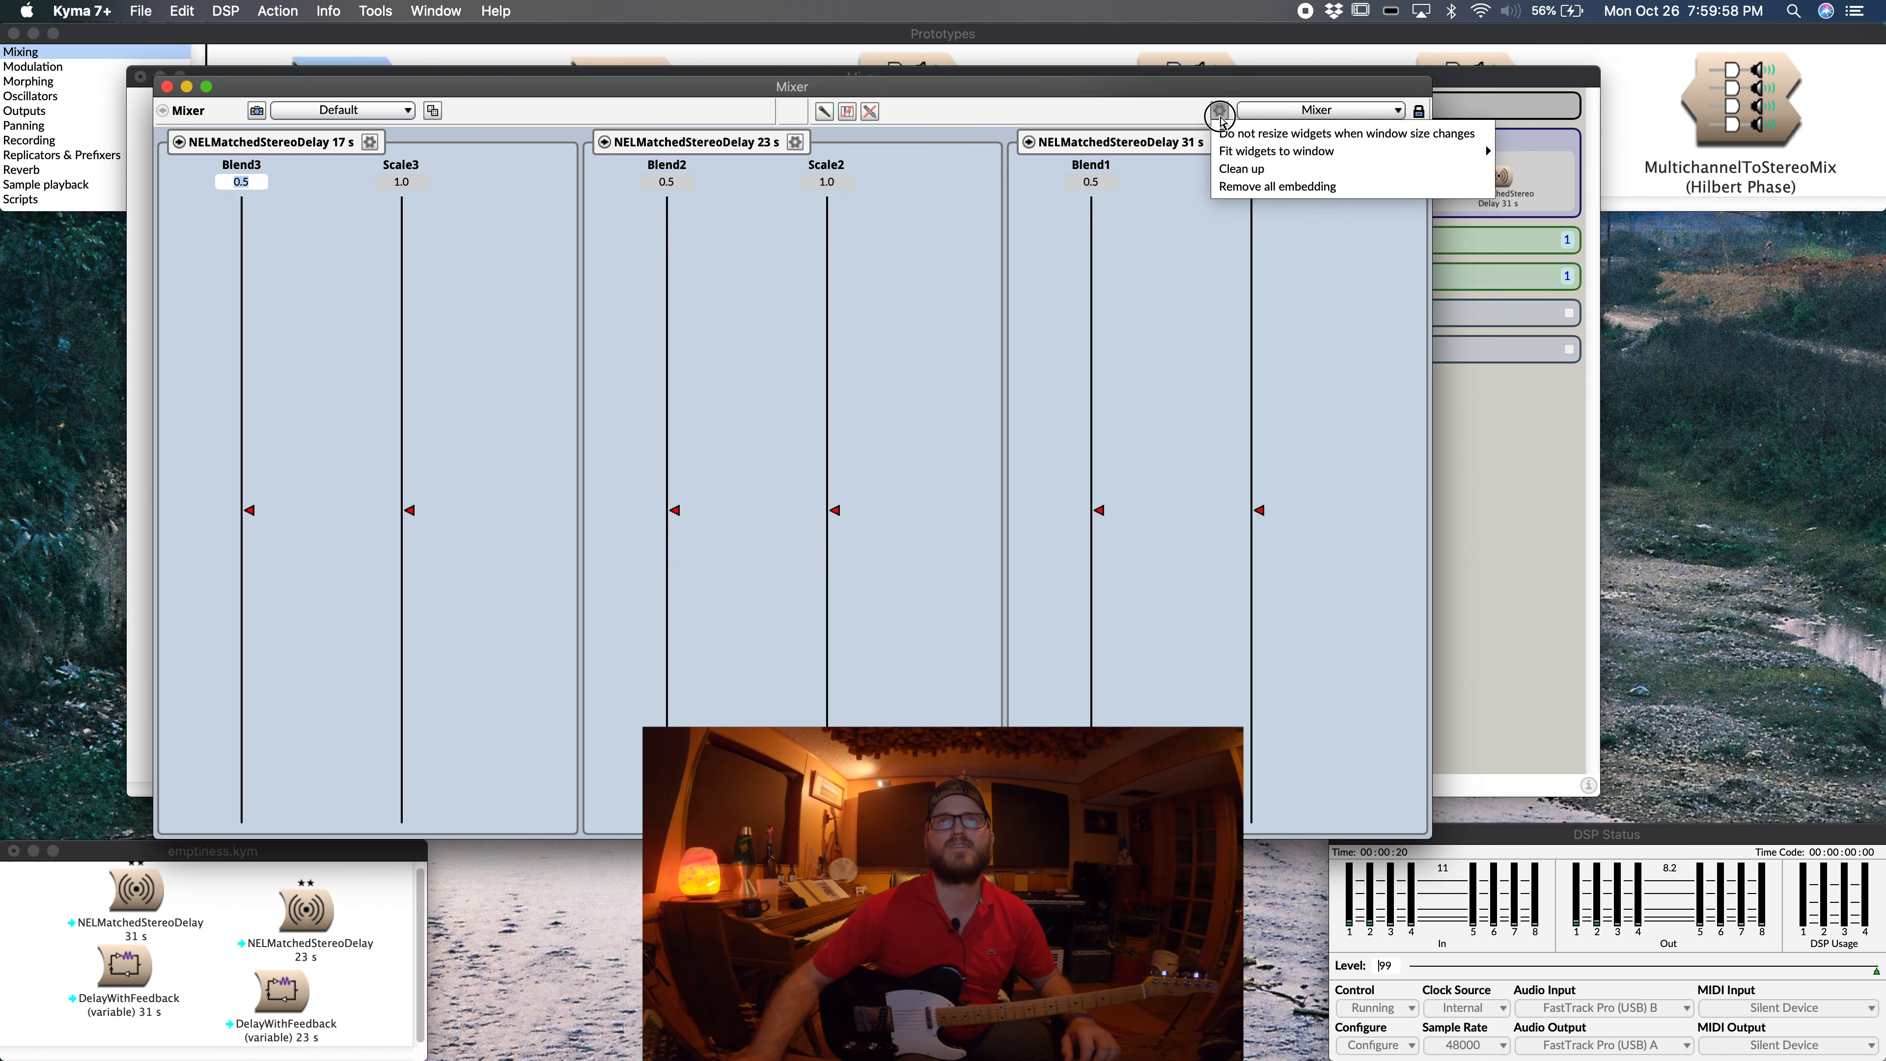
{"action": "left_click", "coordinate": [1239, 187]}
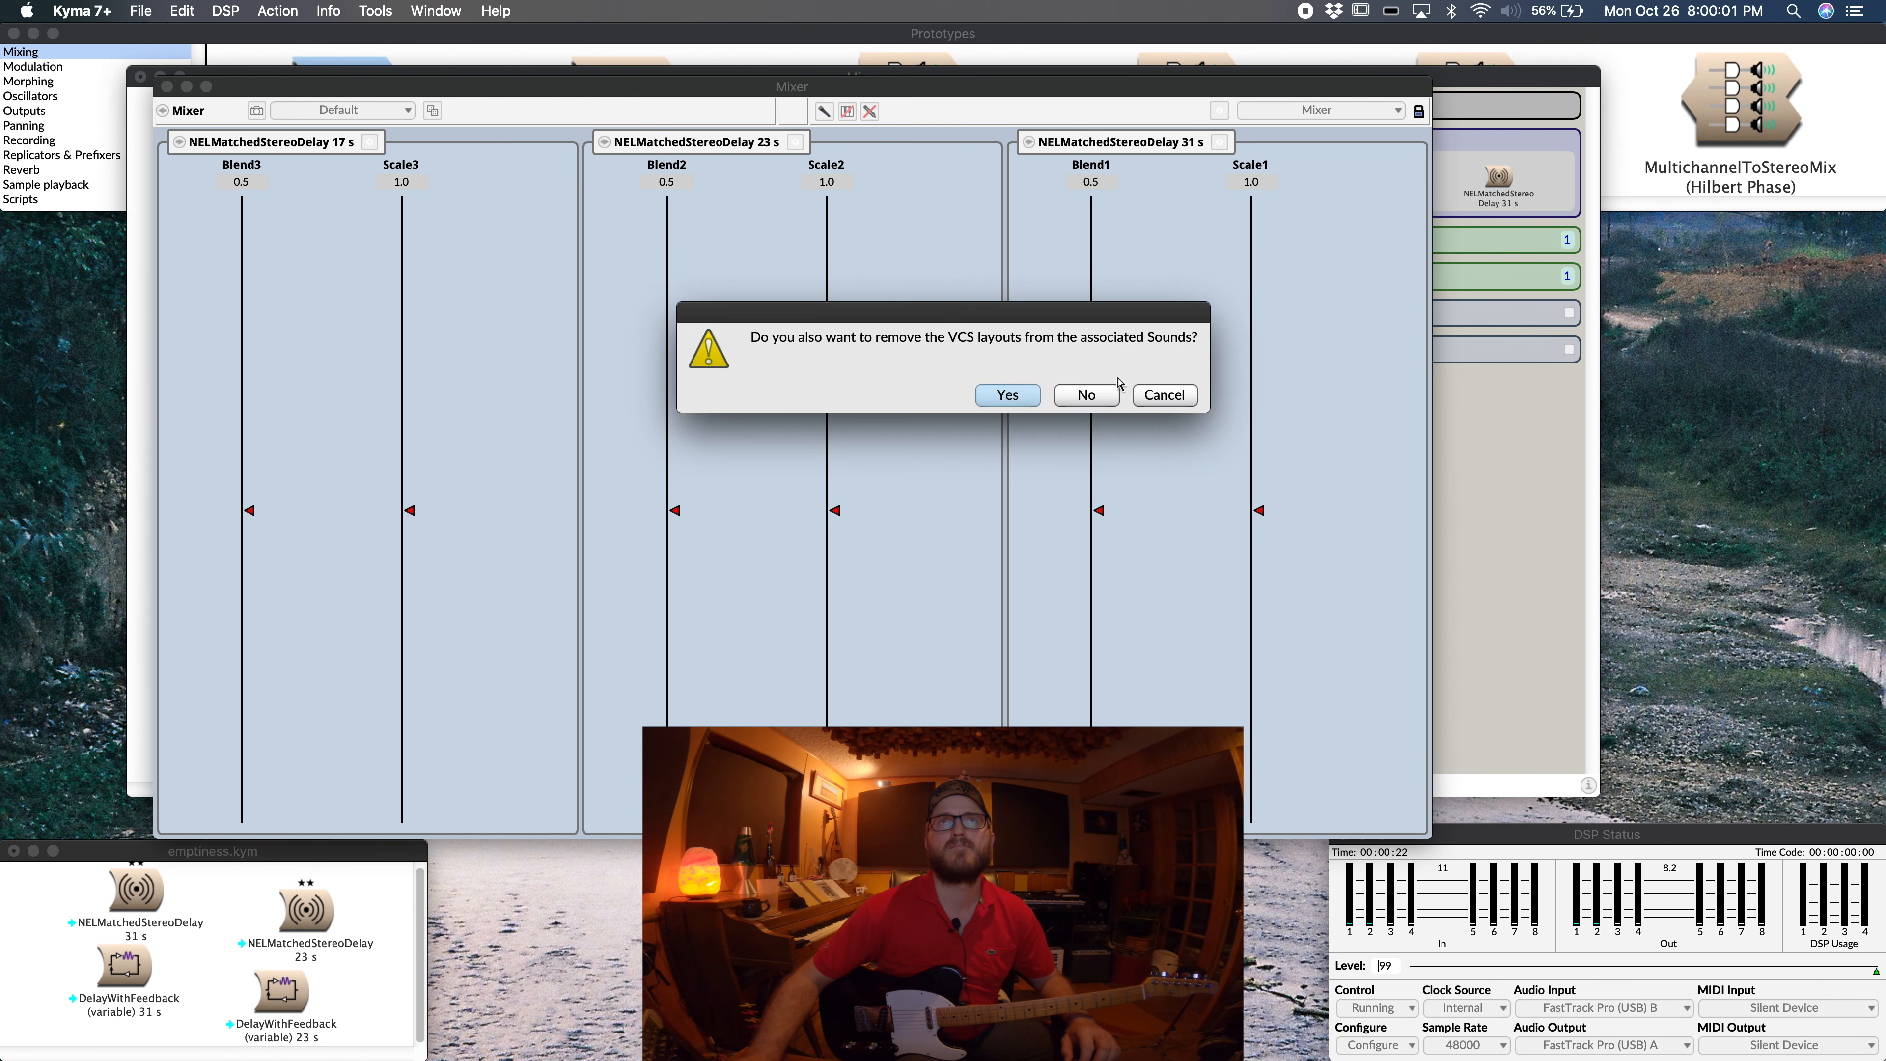
{"action": "left_click", "coordinate": [1028, 398]}
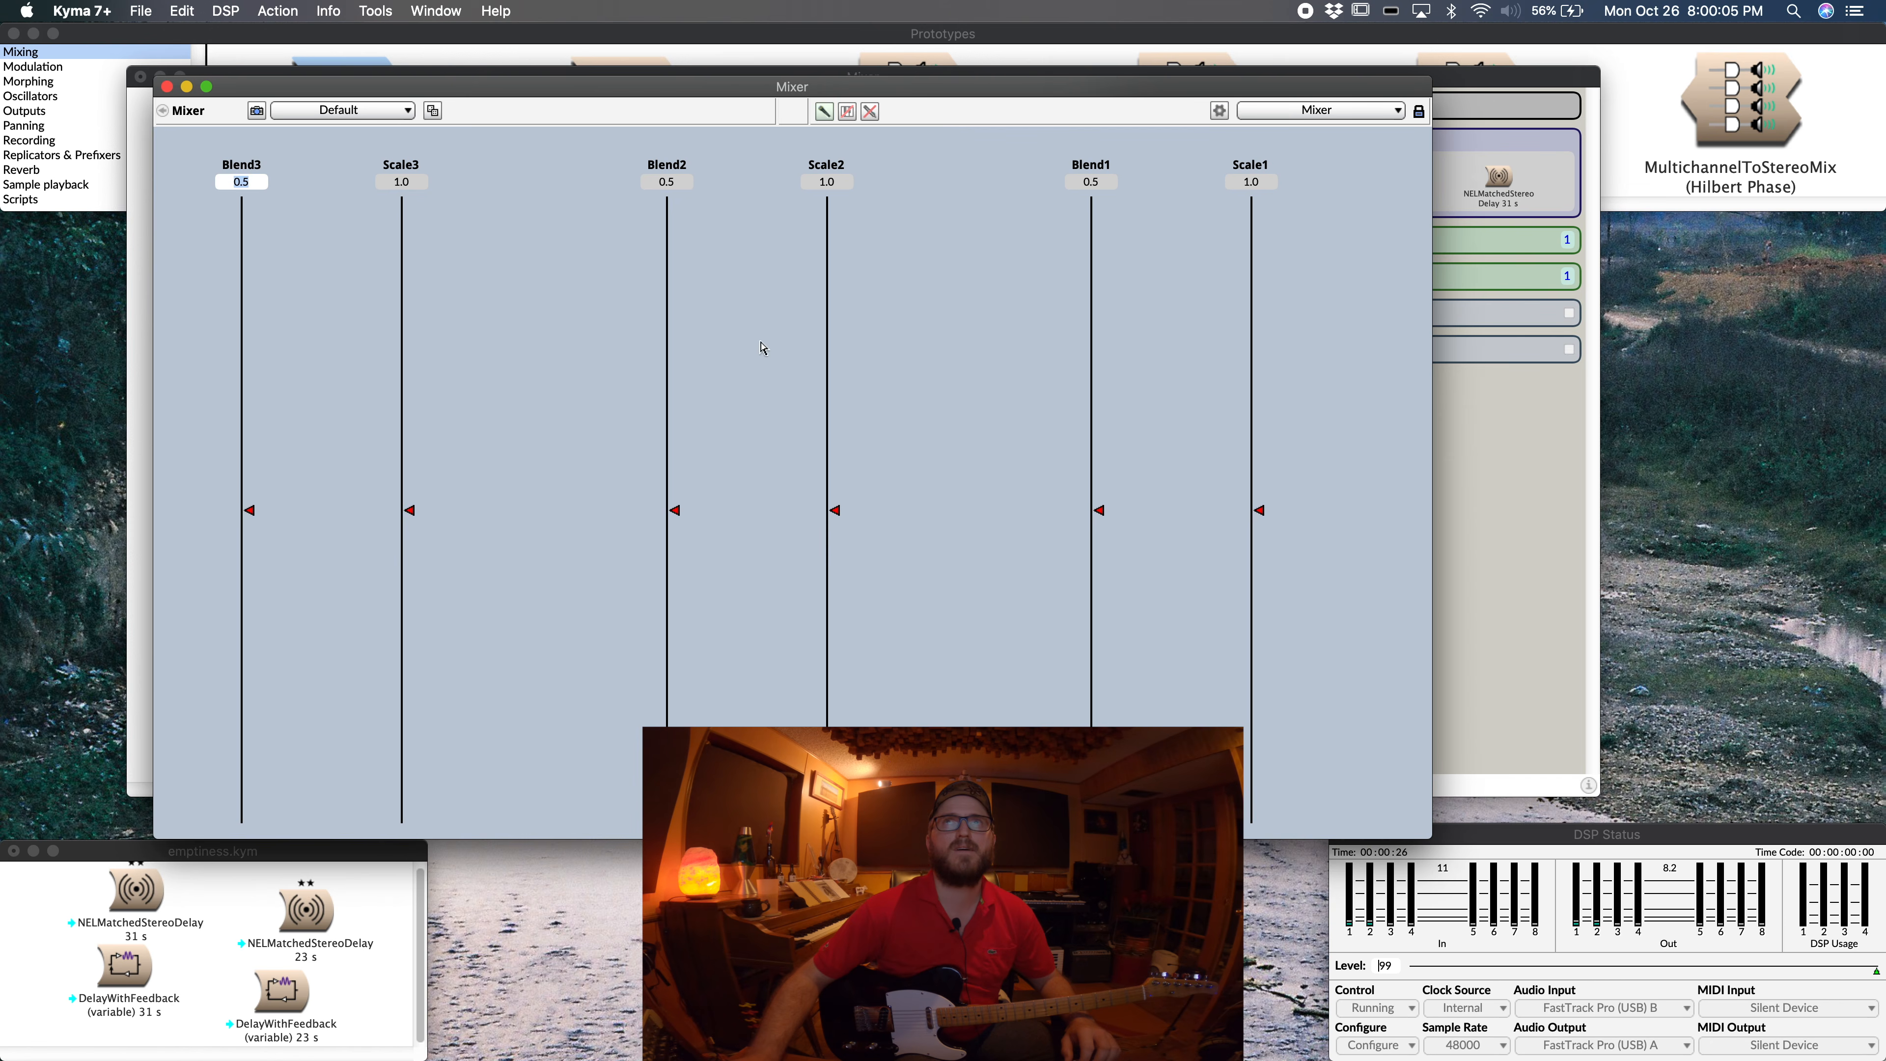
Step: Change the Scale1, Scale2 and Scale3 faders to the Toggle (fill) widget type and keep the layout changes
{"action": "left_click", "coordinate": [1418, 111]}
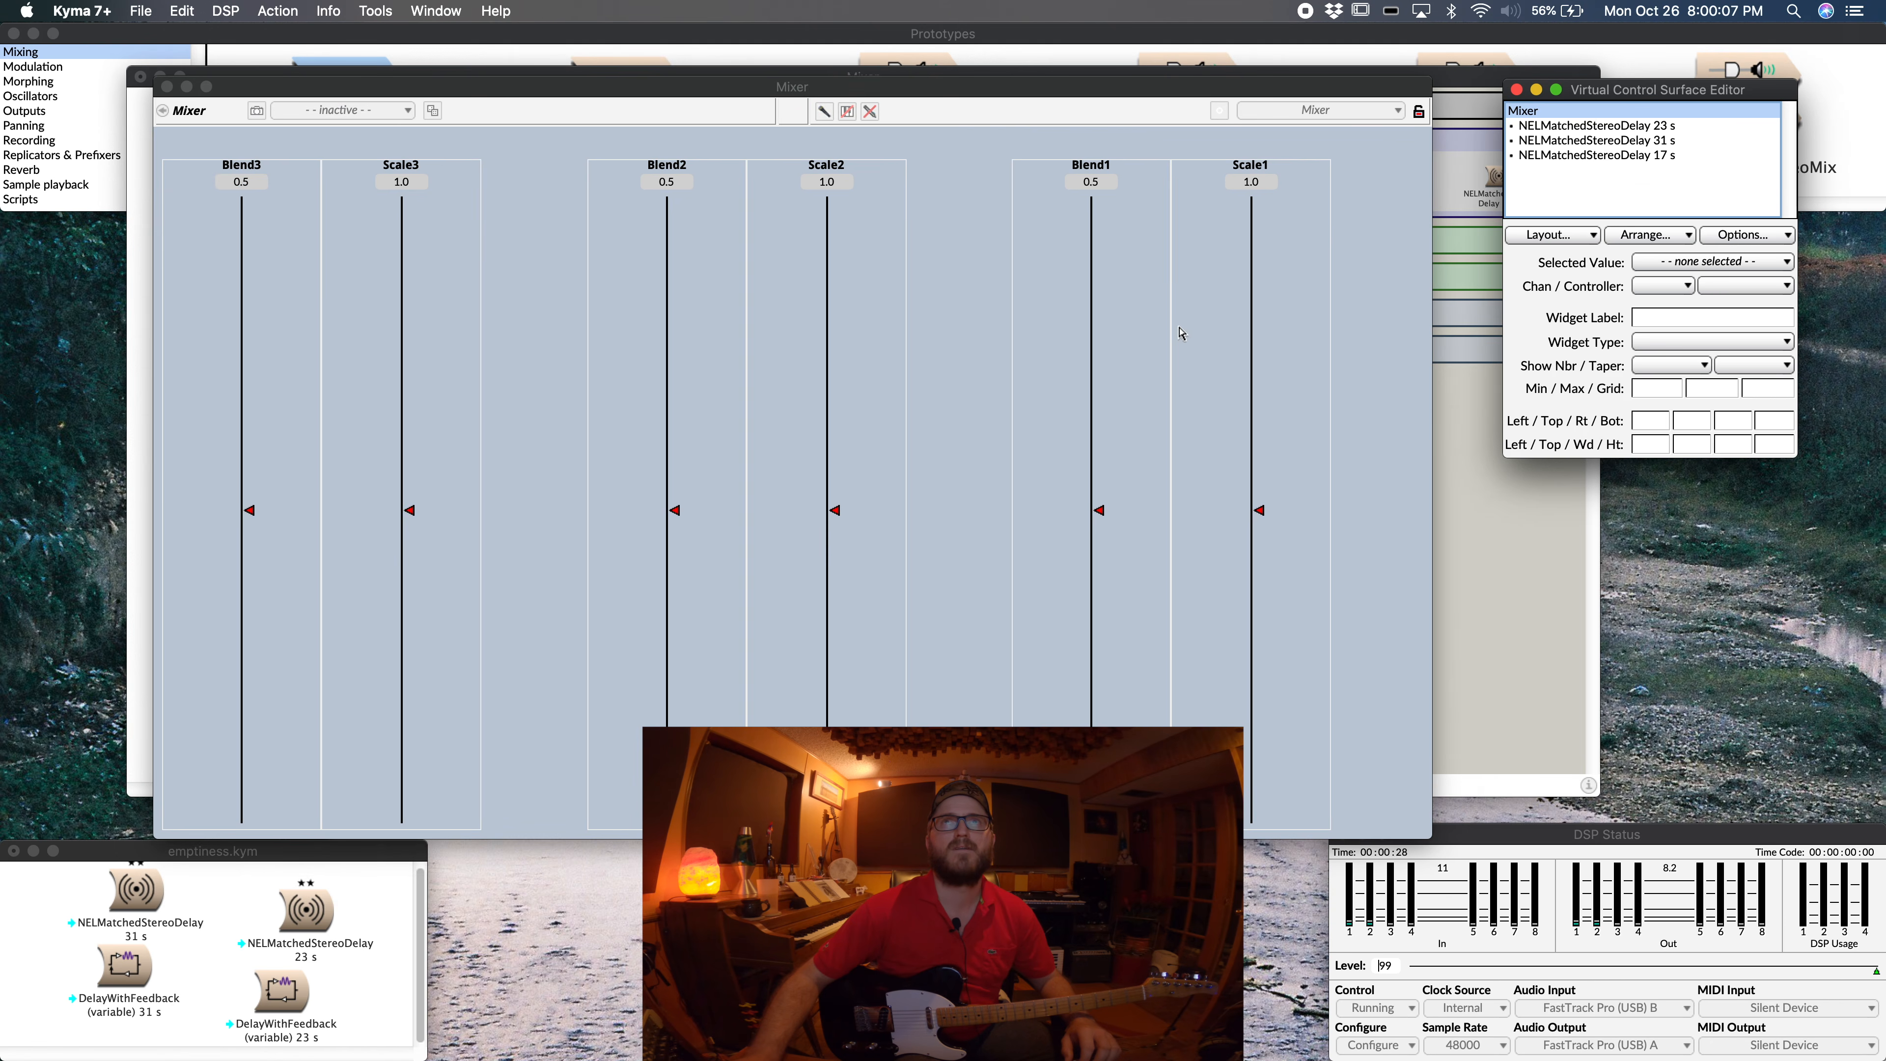
{"action": "left_click", "coordinate": [1202, 336]}
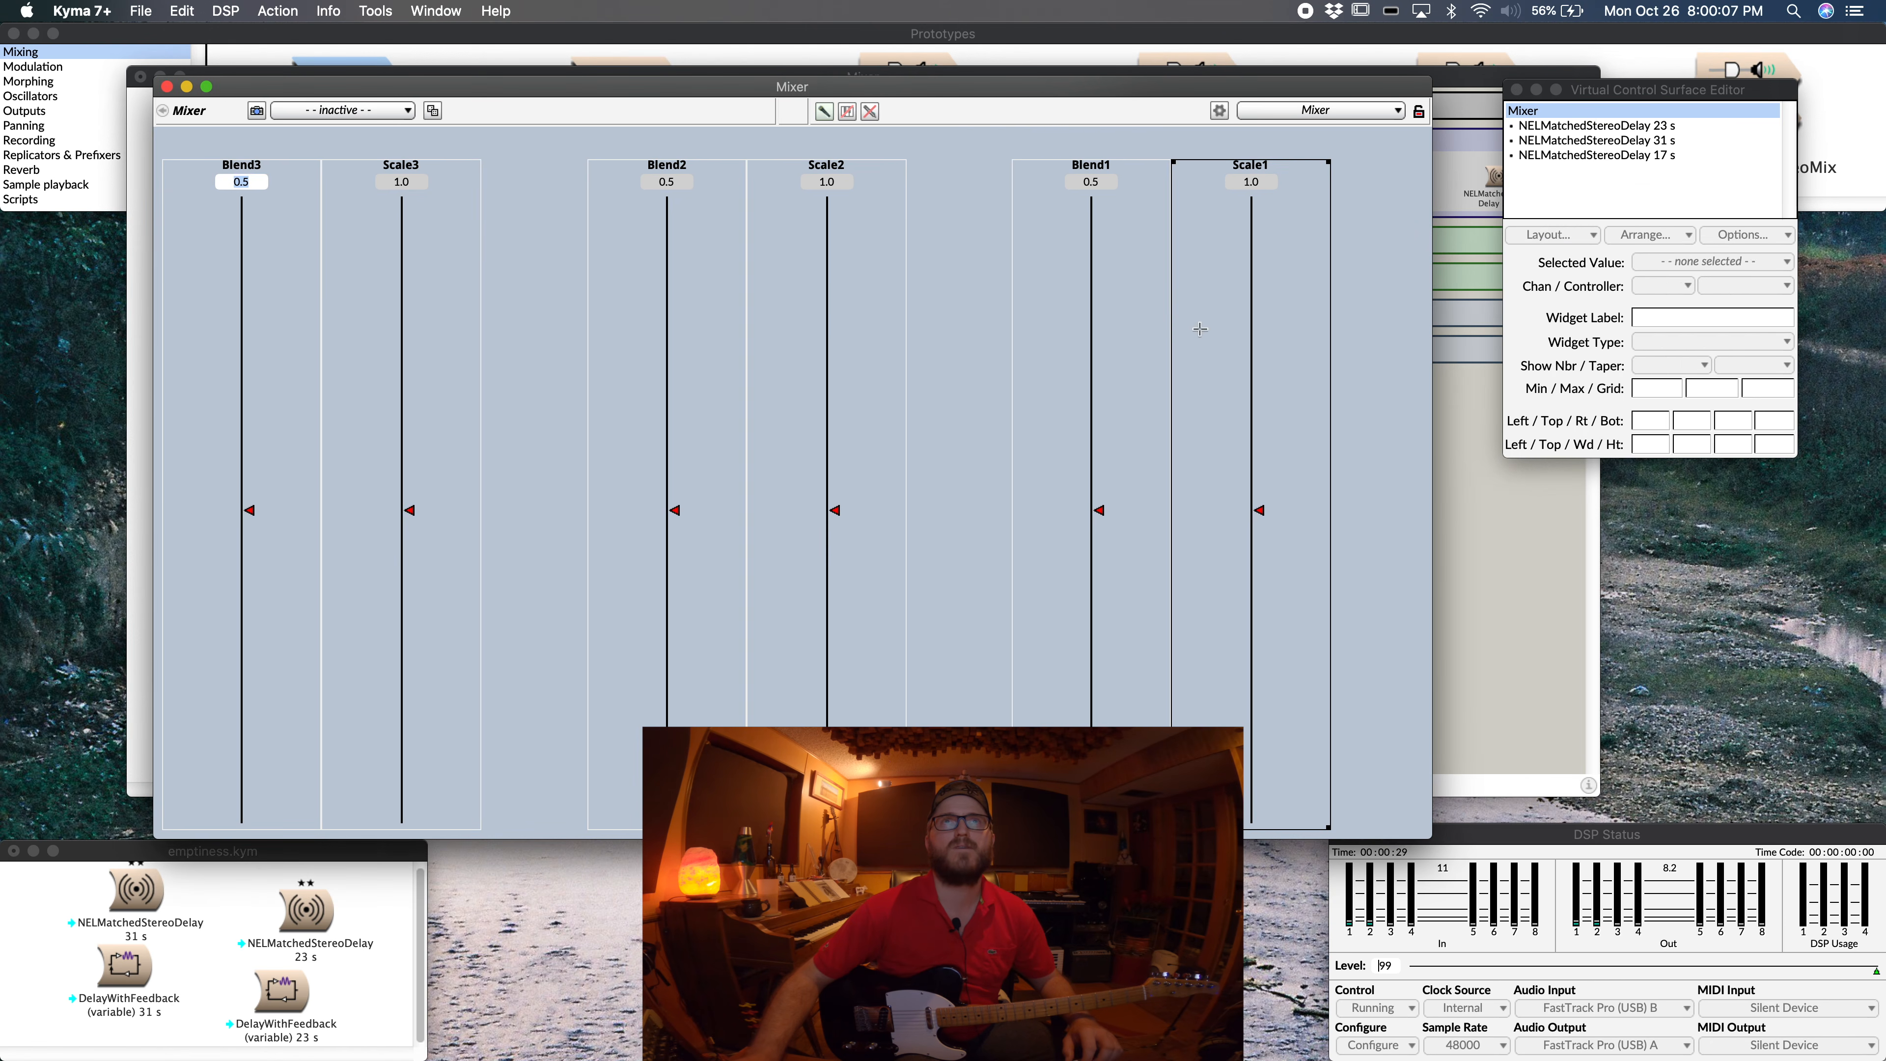
{"action": "left_click", "coordinate": [864, 333], "text": "shift"}
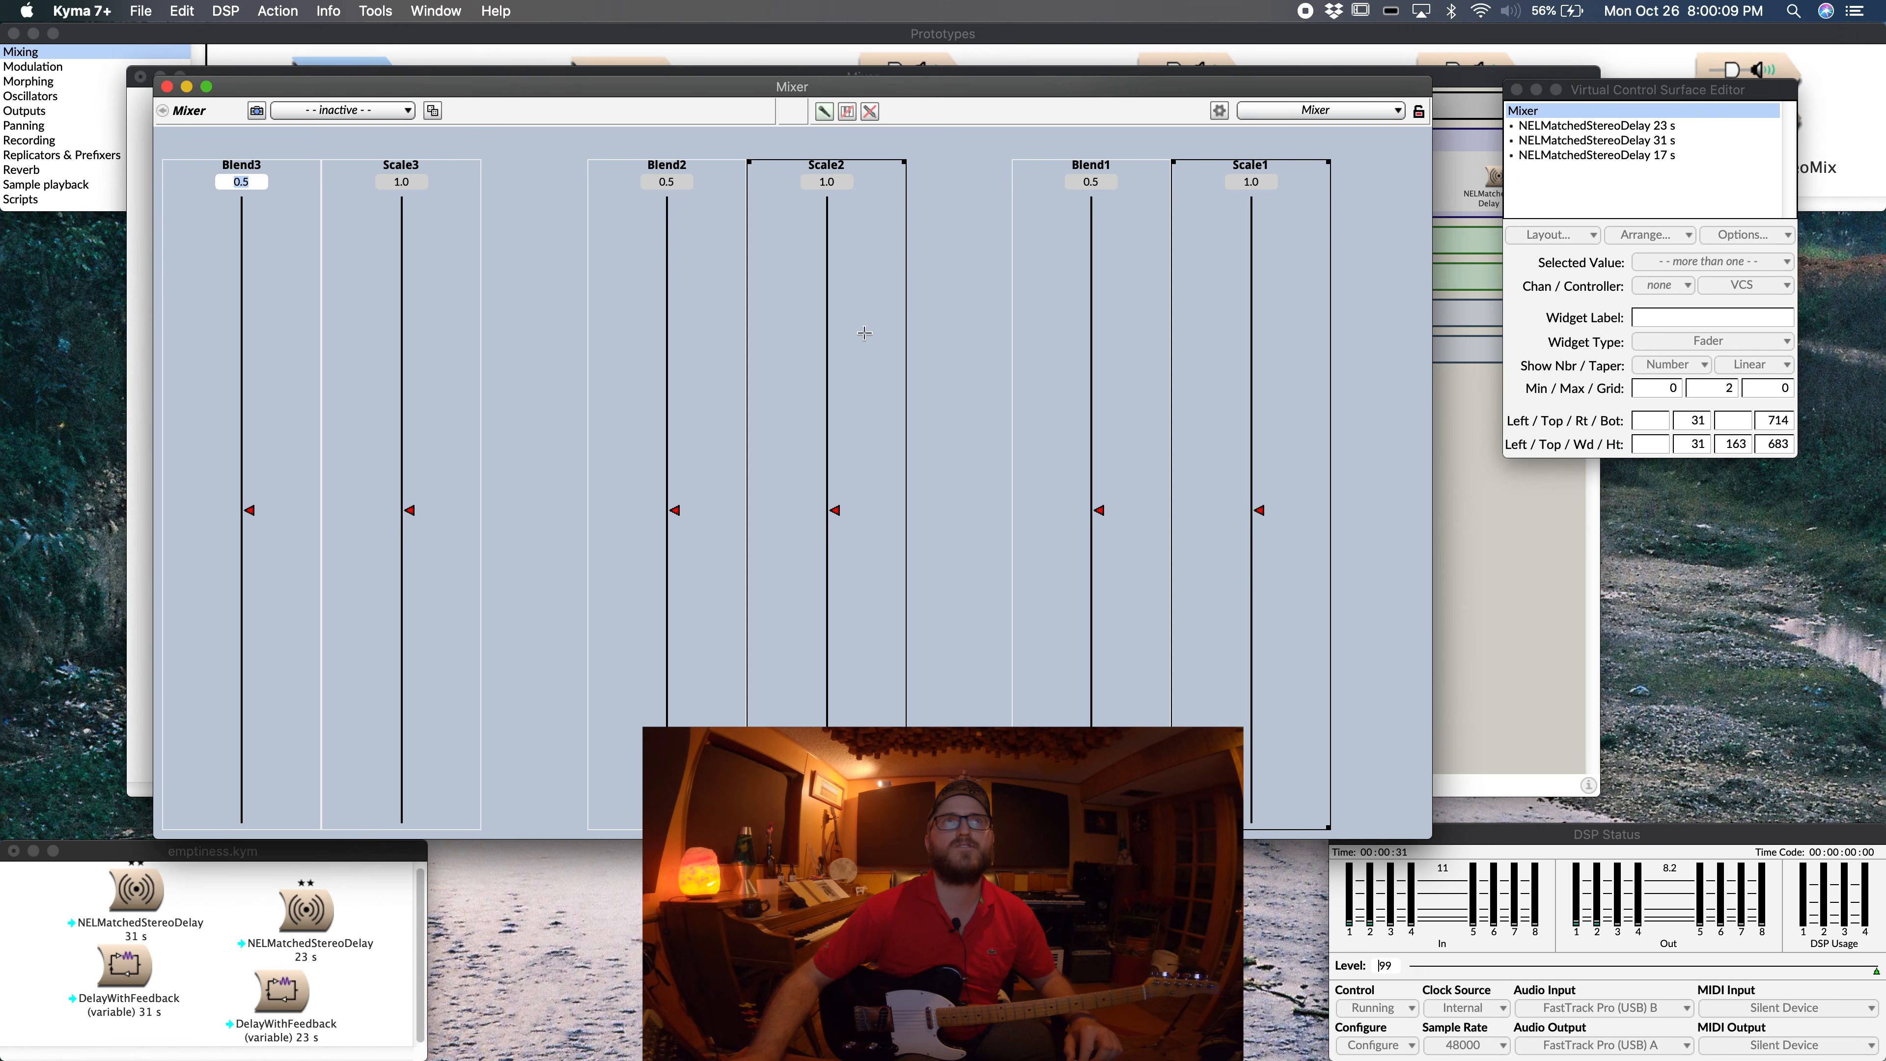
{"action": "left_click", "coordinate": [430, 349], "text": "shift"}
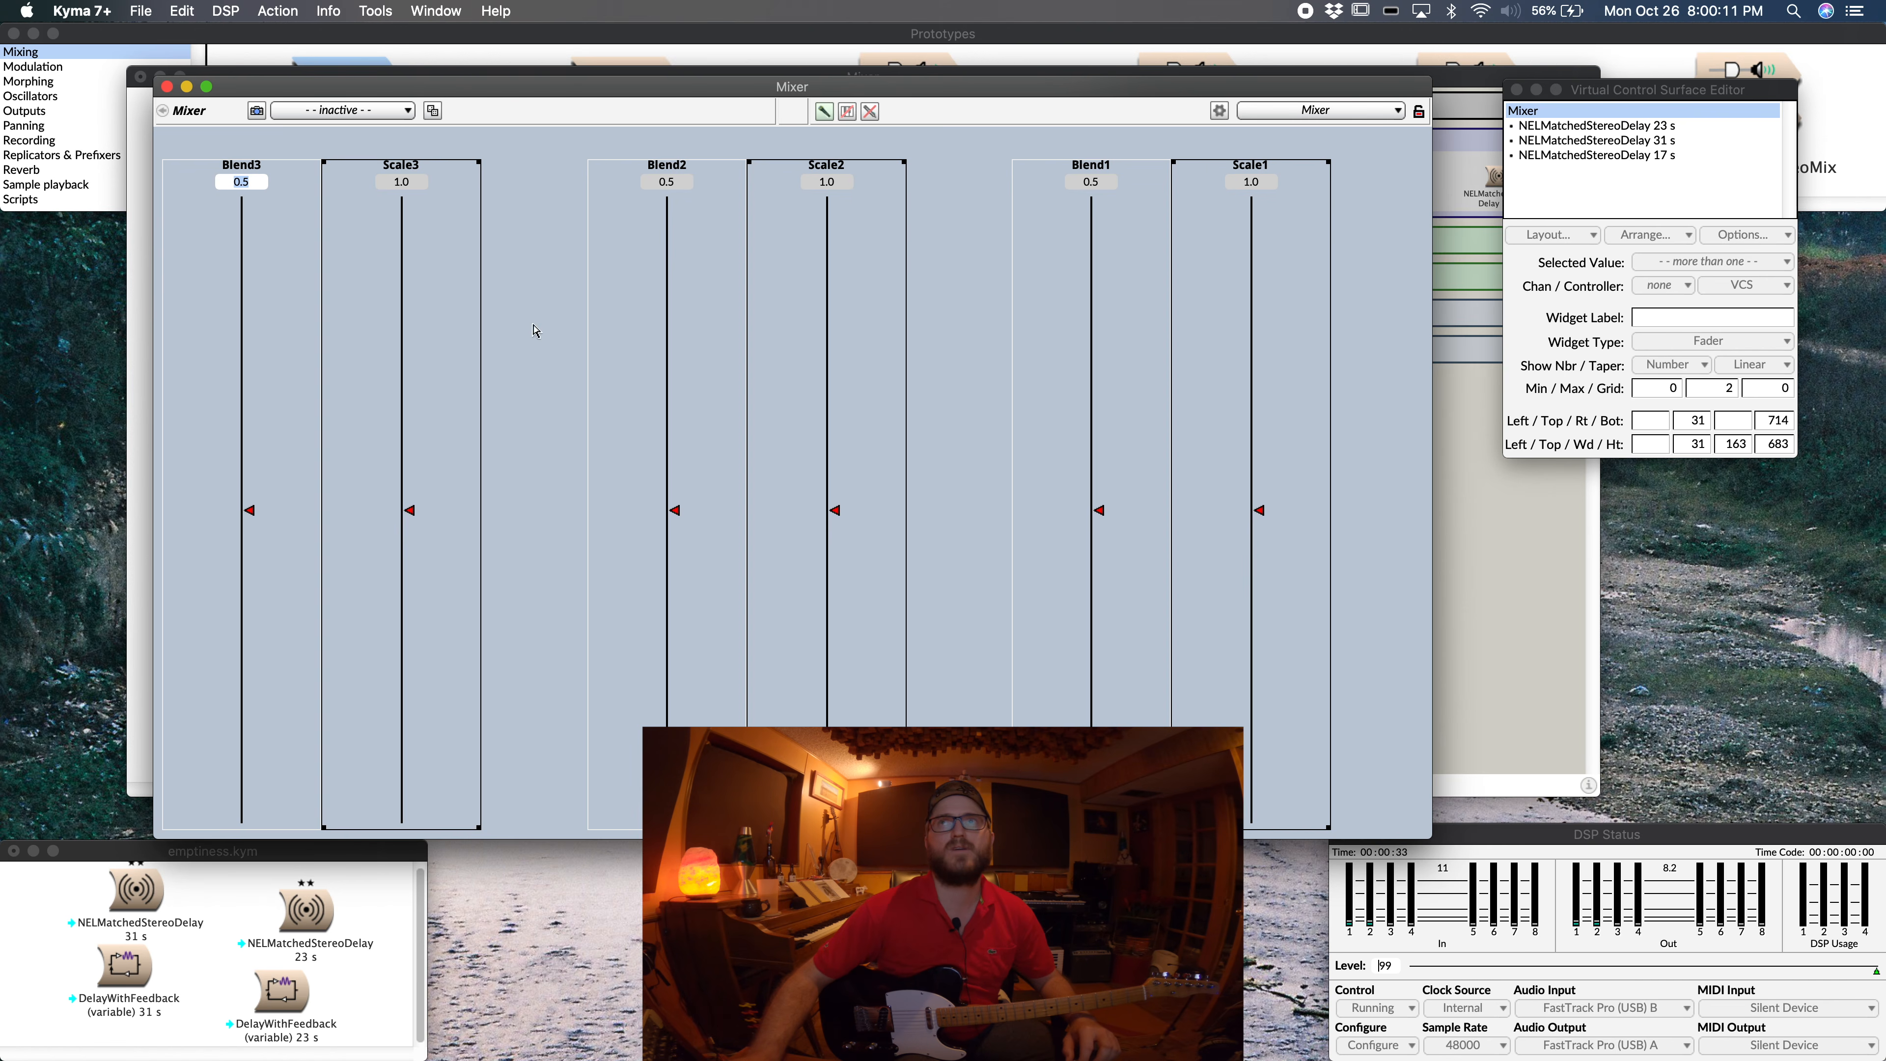
{"action": "left_click", "coordinate": [1677, 343]}
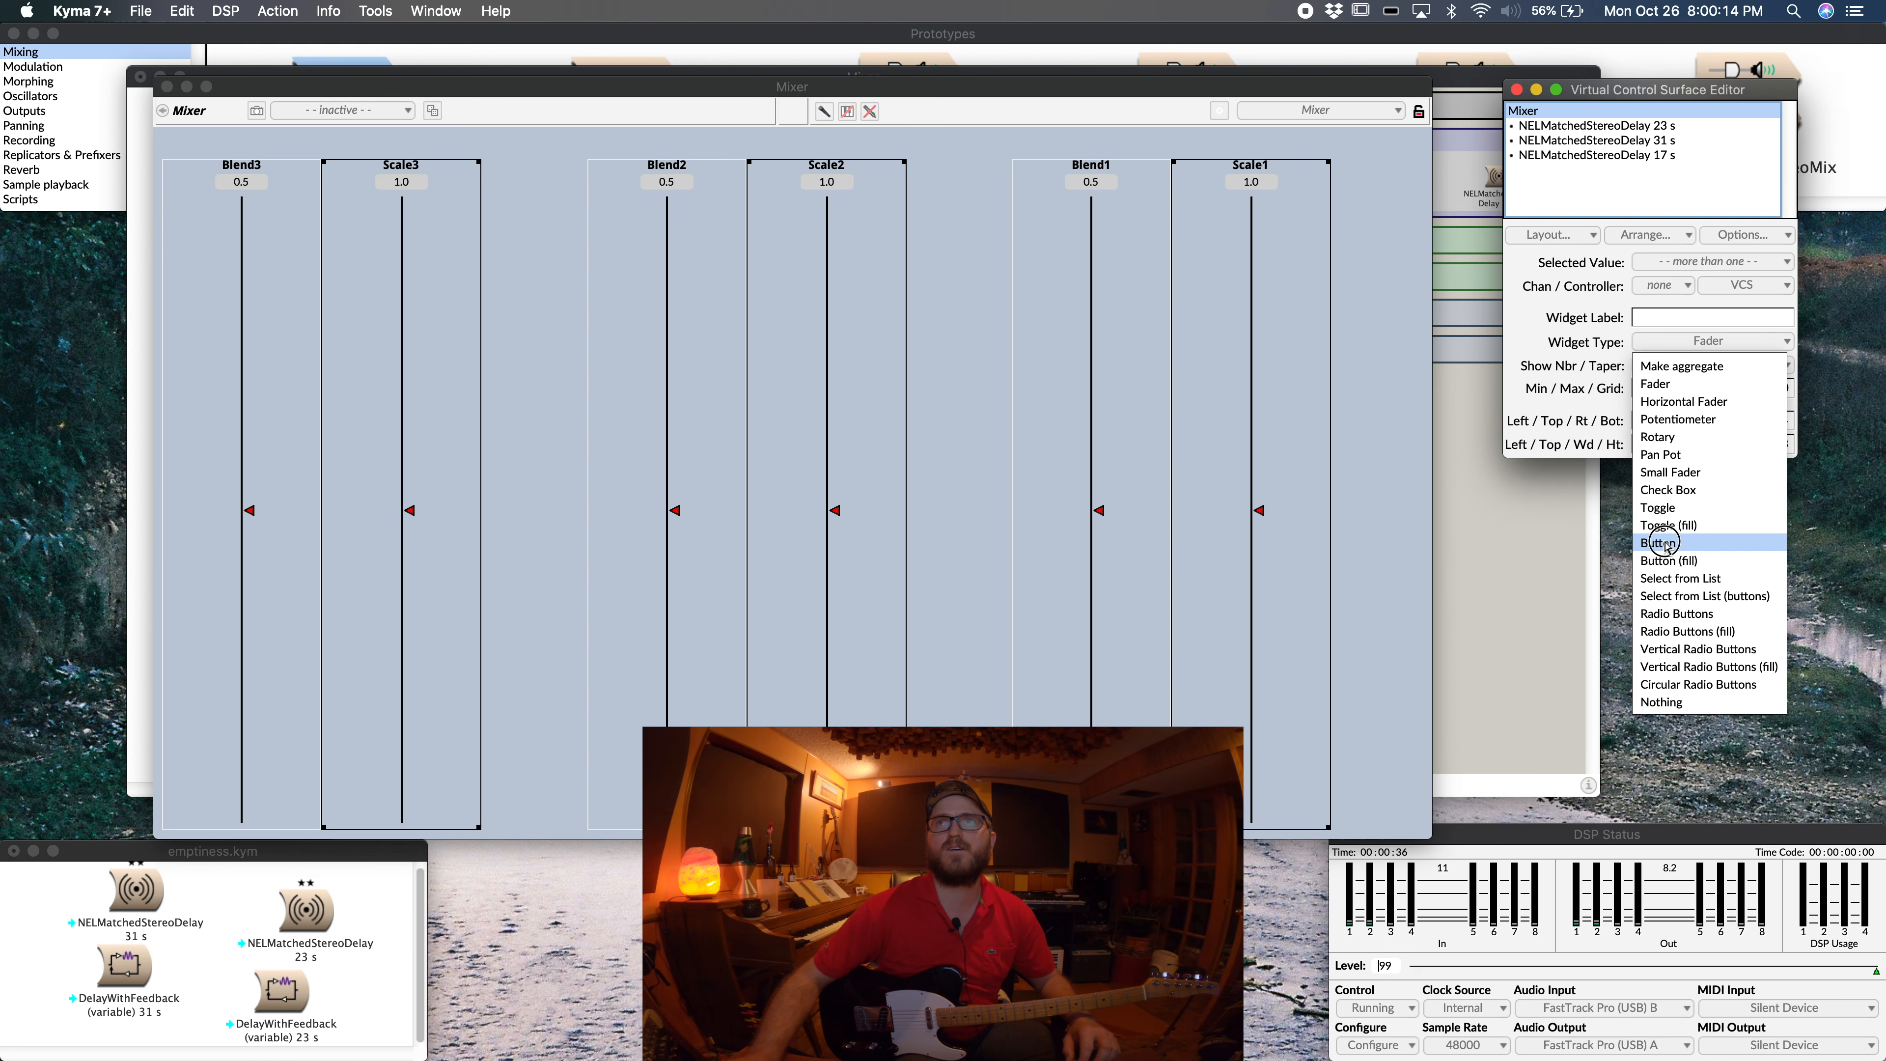
{"action": "left_click", "coordinate": [1729, 535]}
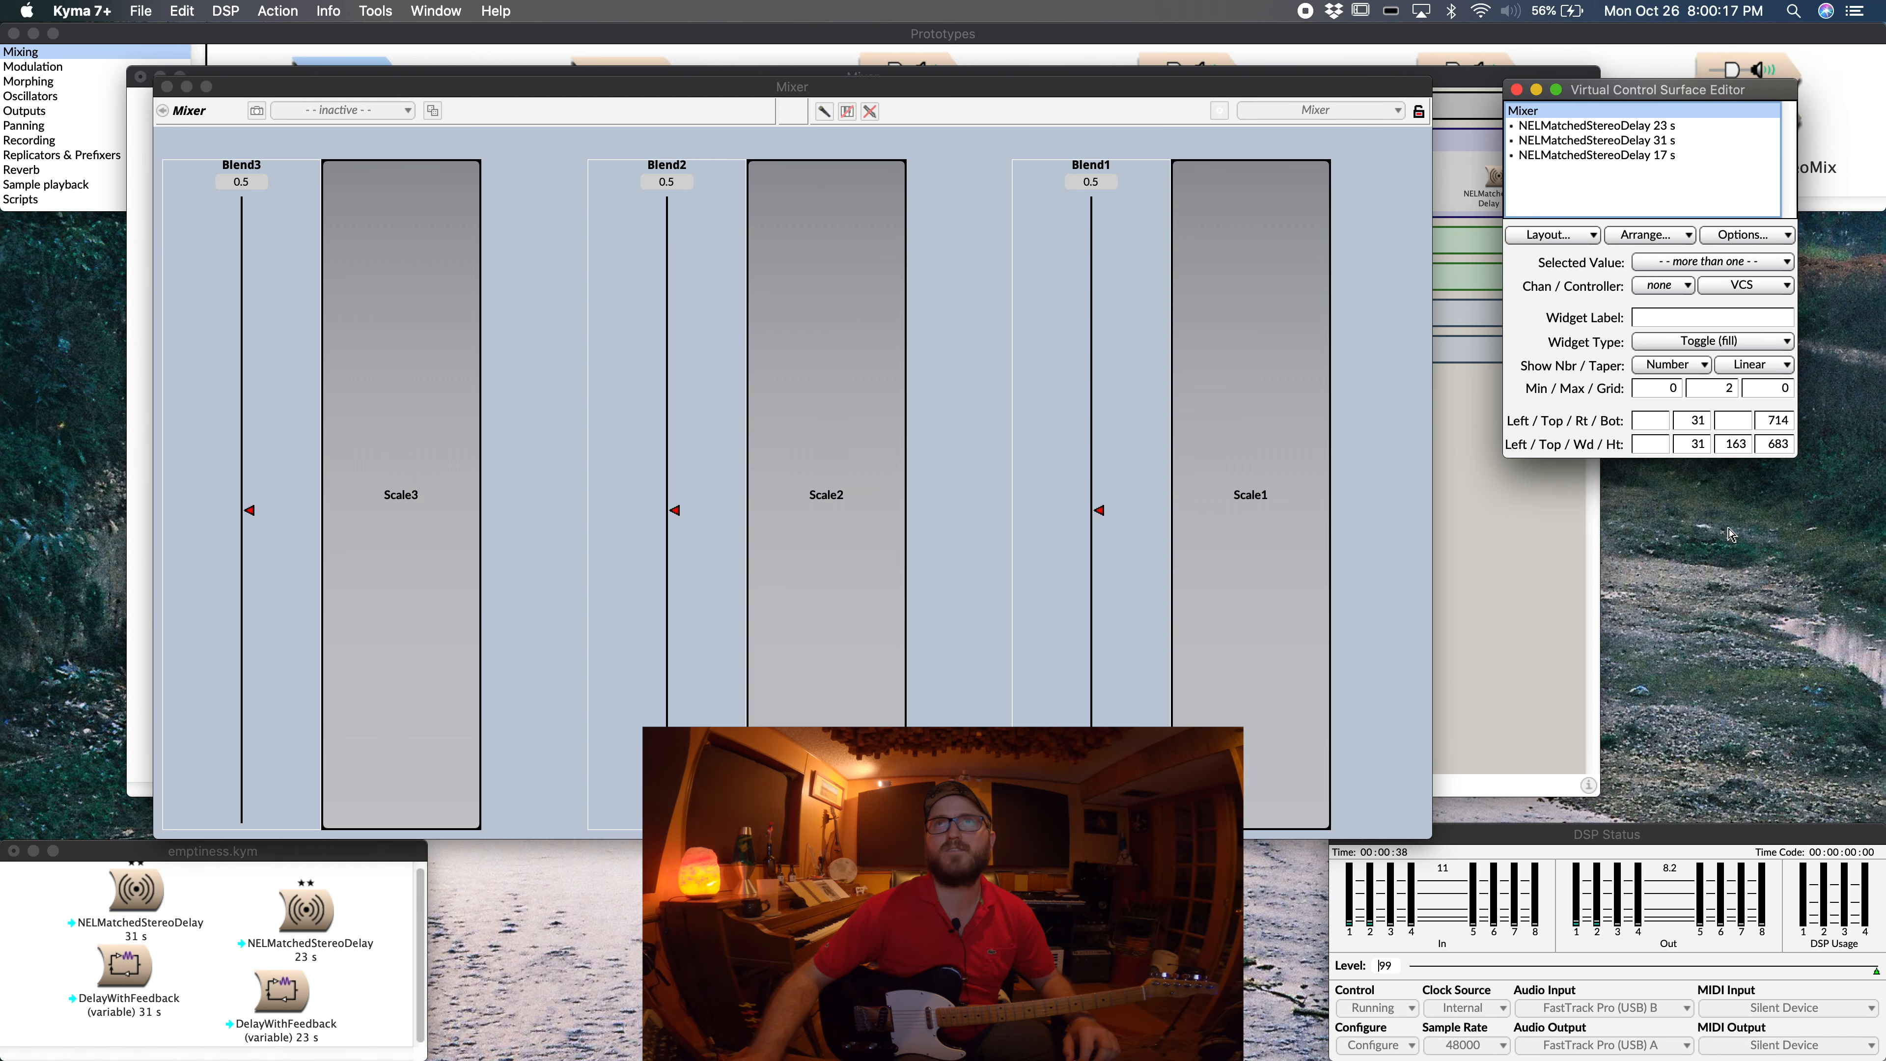
{"action": "left_click", "coordinate": [1517, 91]}
{"action": "left_click", "coordinate": [864, 396]}
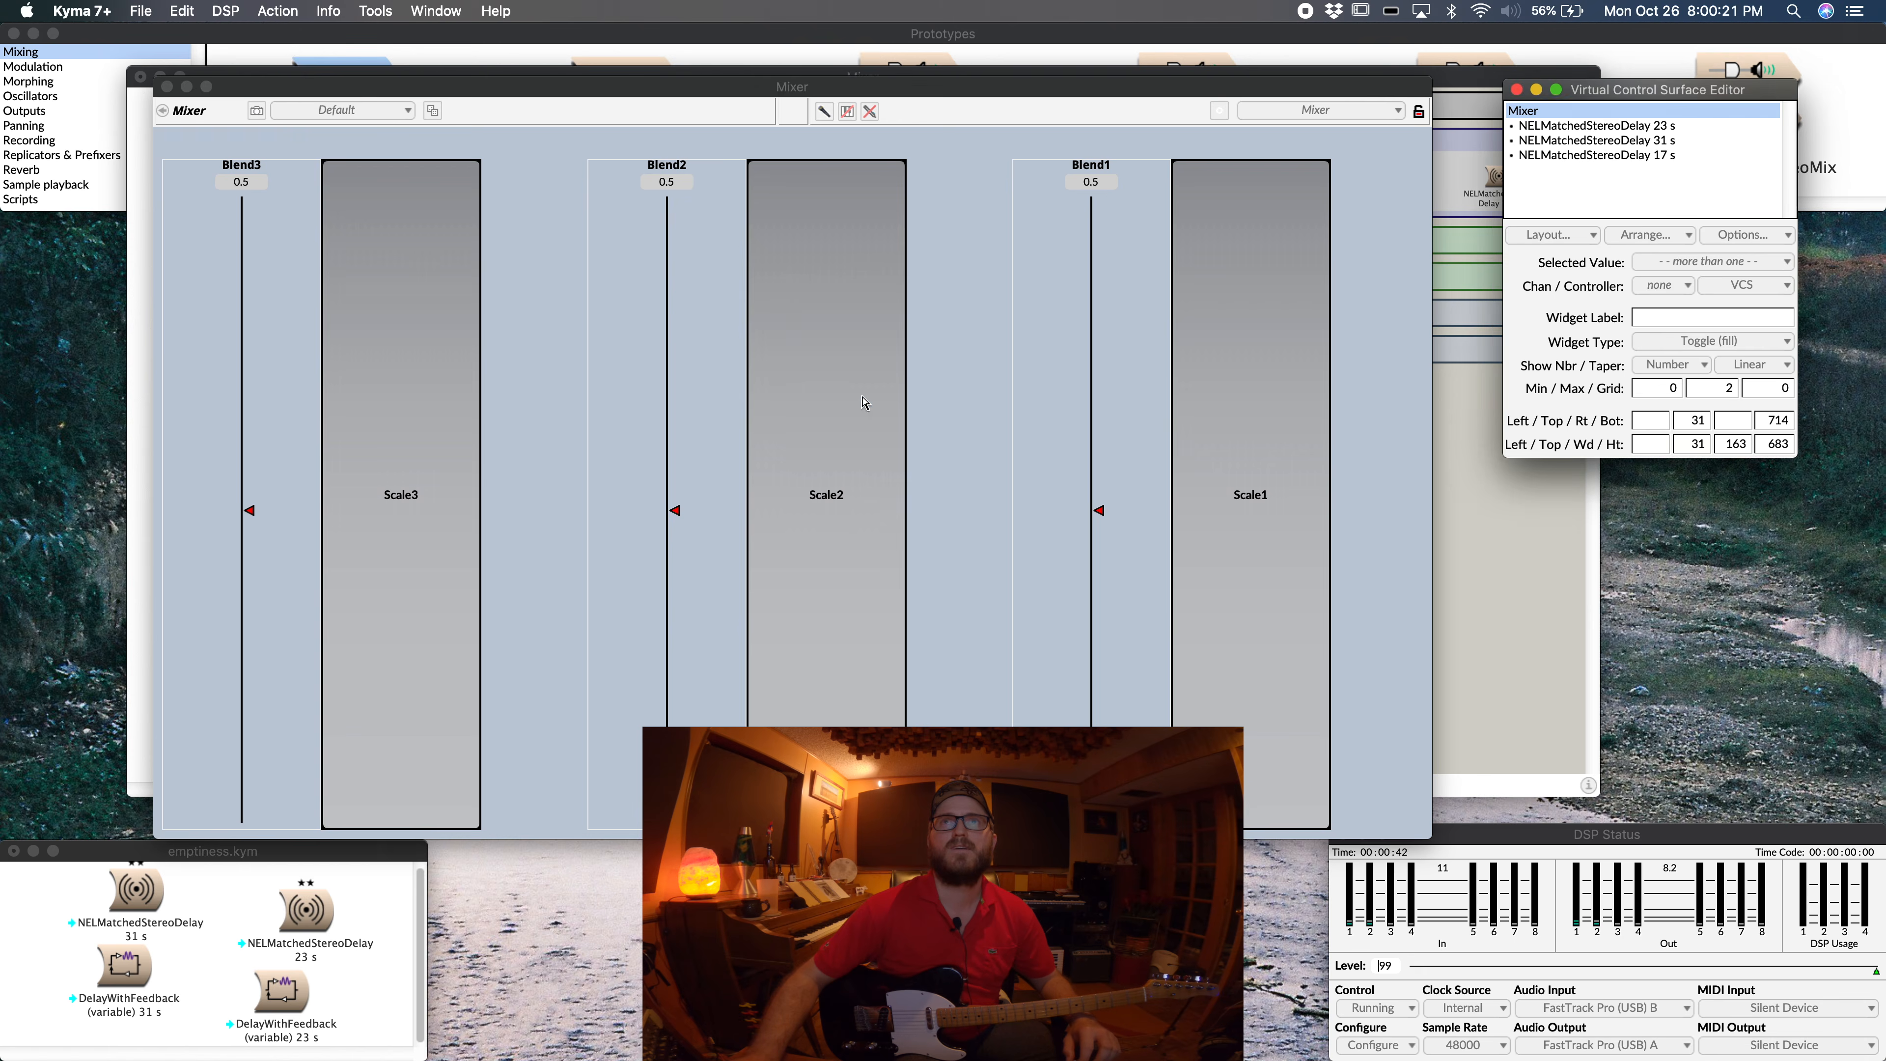
Step: Try out the Scale1, Scale2 and Scale3 toggles on the Mixer's control surface by switching them individually while the Mixer plays
{"action": "left_click", "coordinate": [1303, 343]}
{"action": "left_click", "coordinate": [818, 424]}
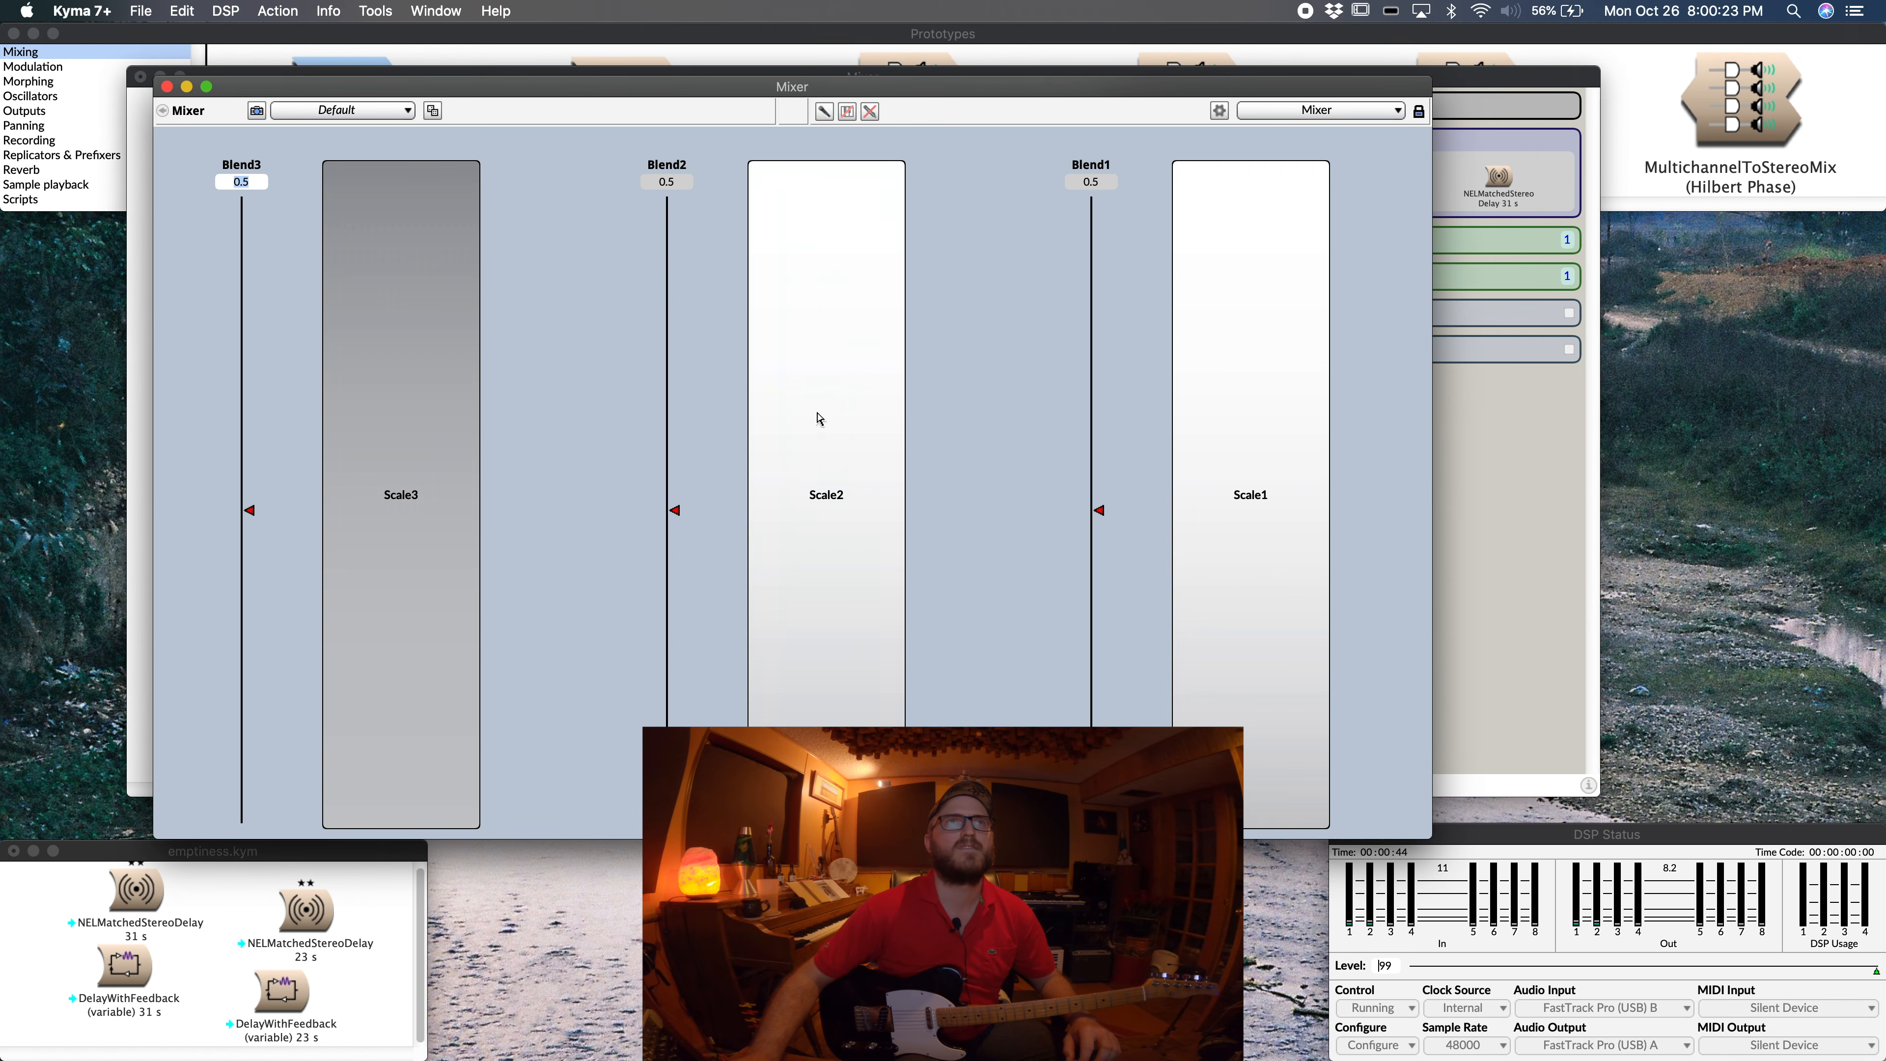
{"action": "left_click", "coordinate": [399, 440]}
{"action": "left_click", "coordinate": [409, 438]}
{"action": "left_click", "coordinate": [788, 404]}
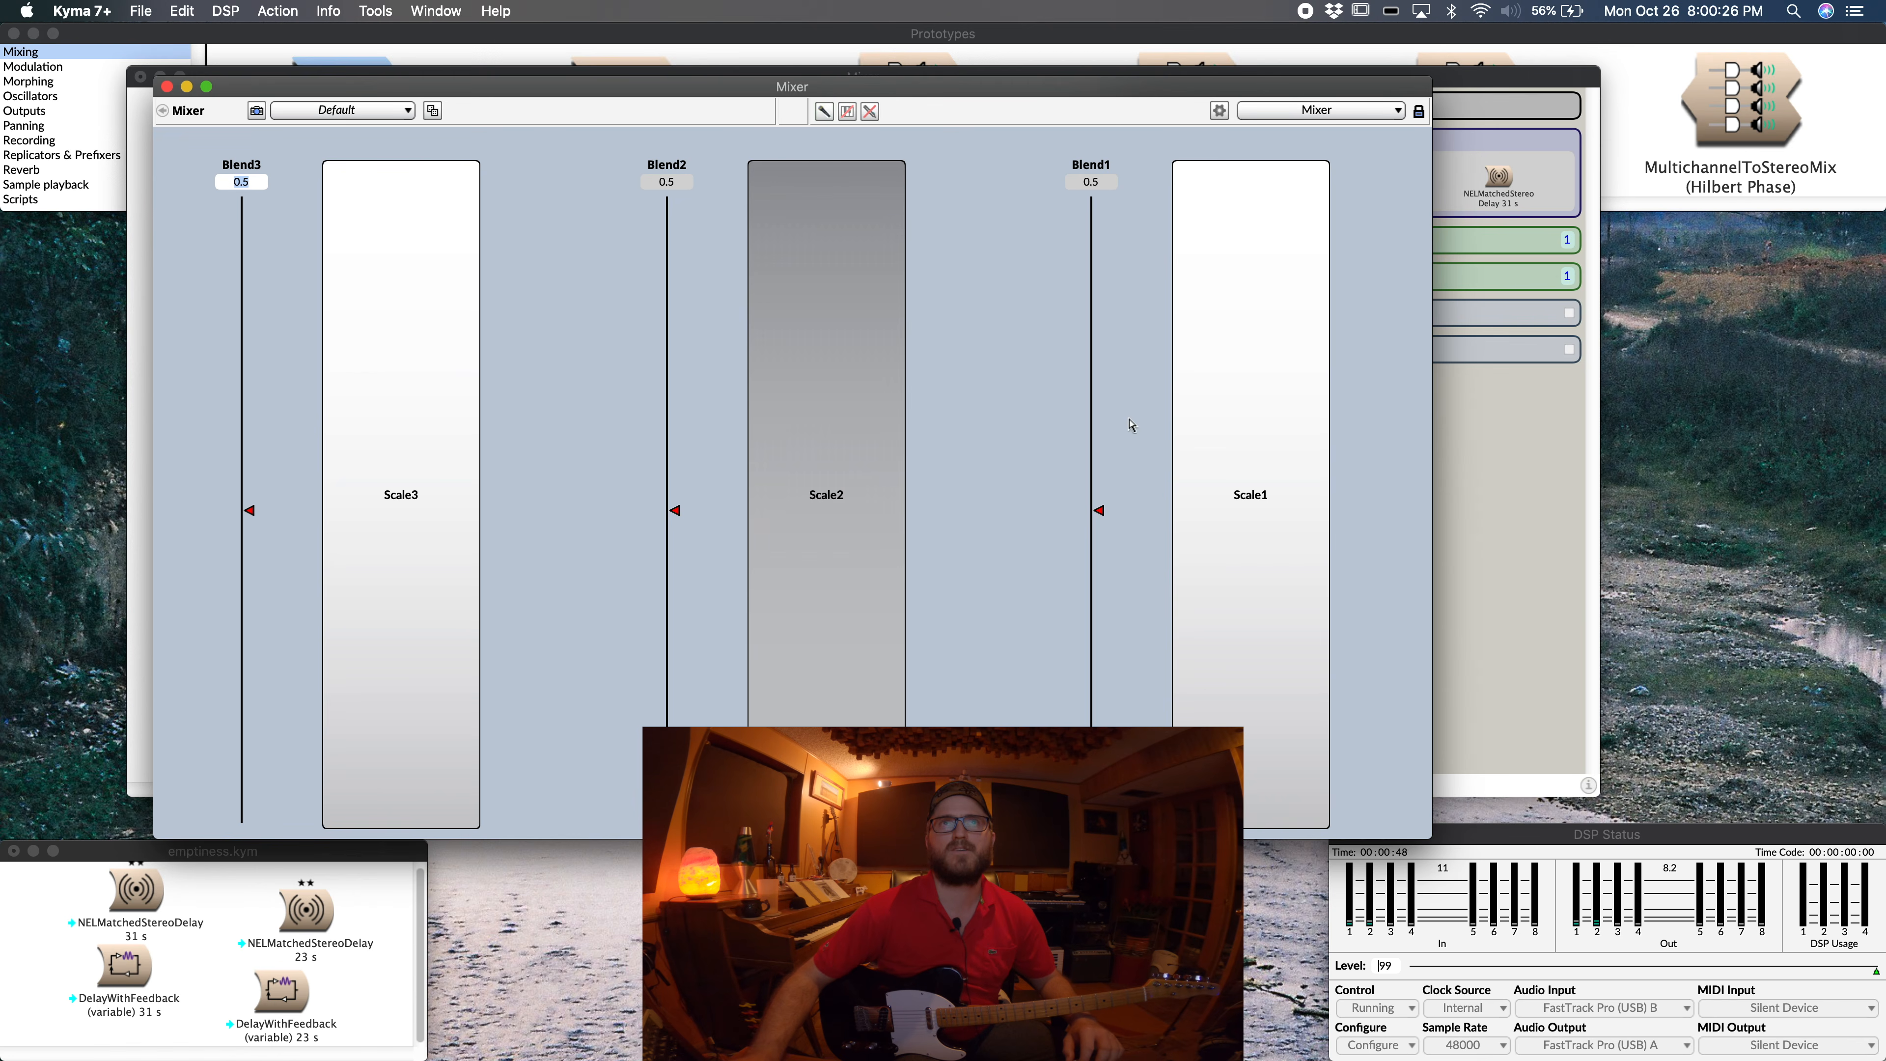
{"action": "left_click", "coordinate": [1251, 425]}
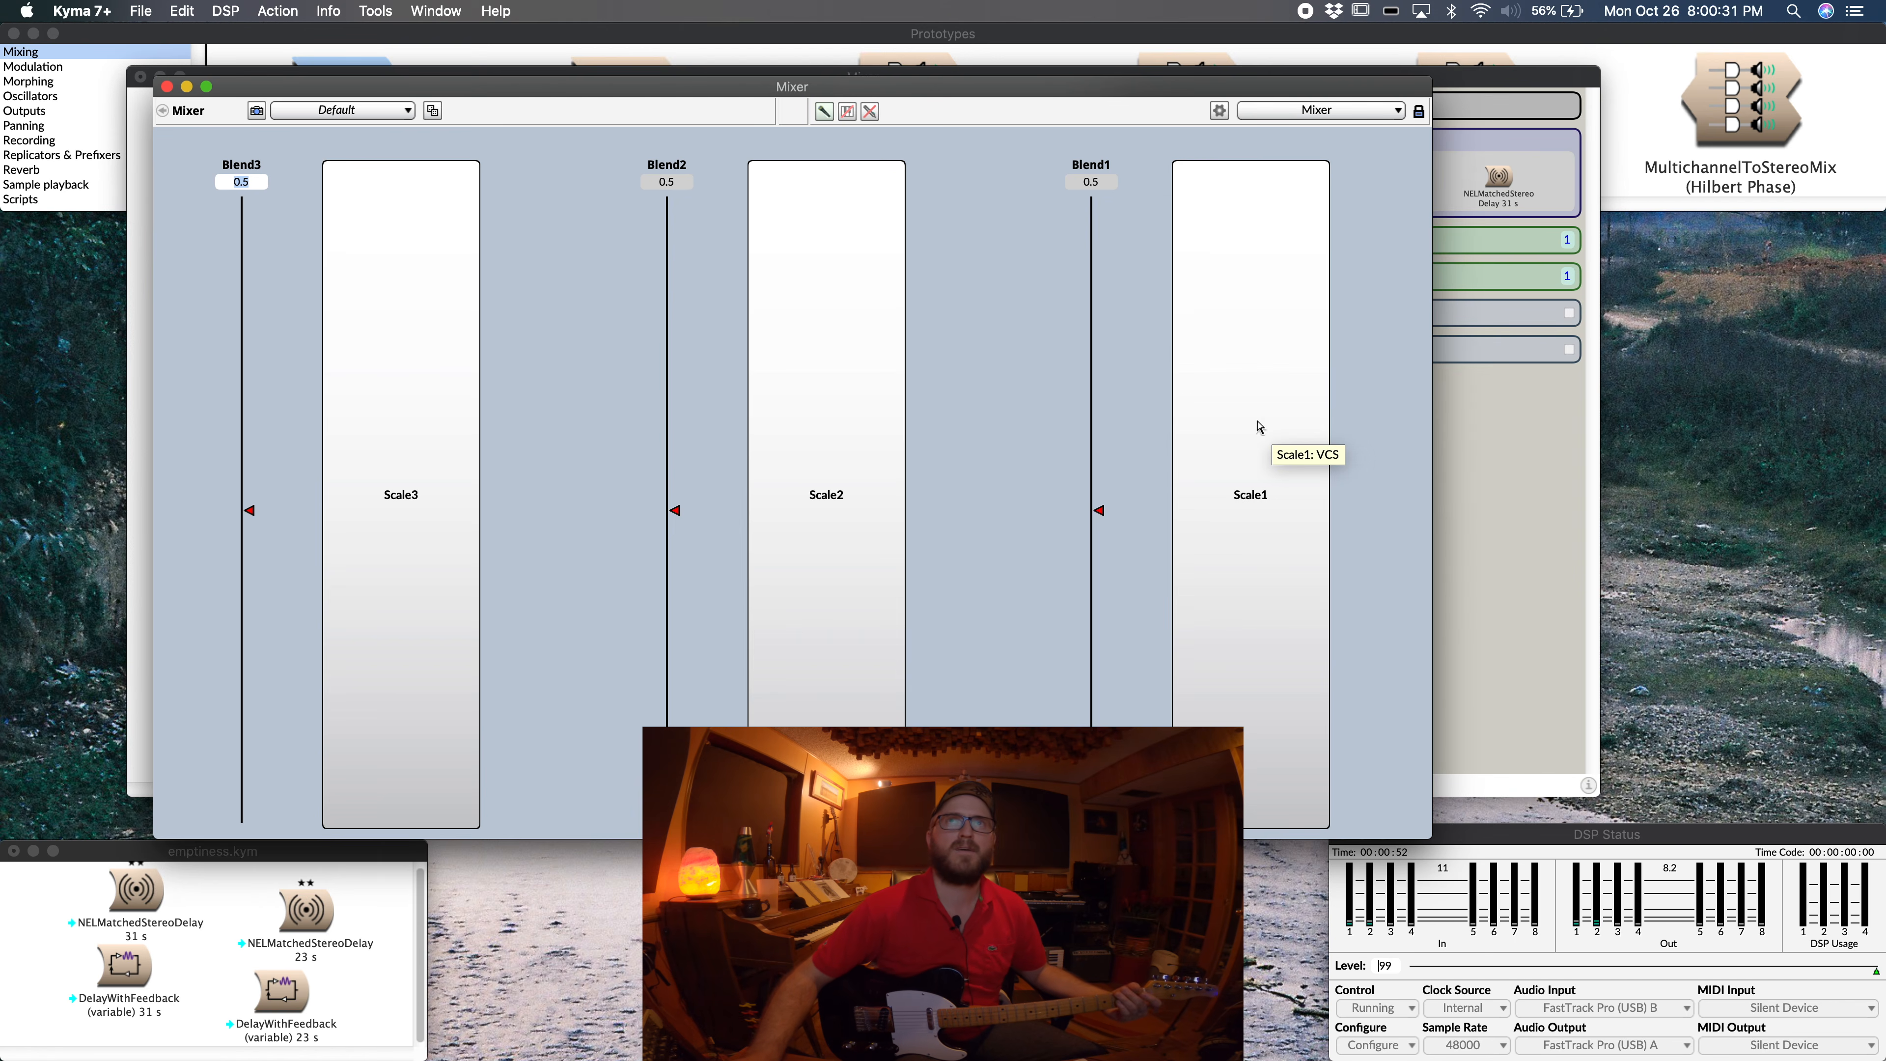
{"action": "left_click", "coordinate": [1260, 426]}
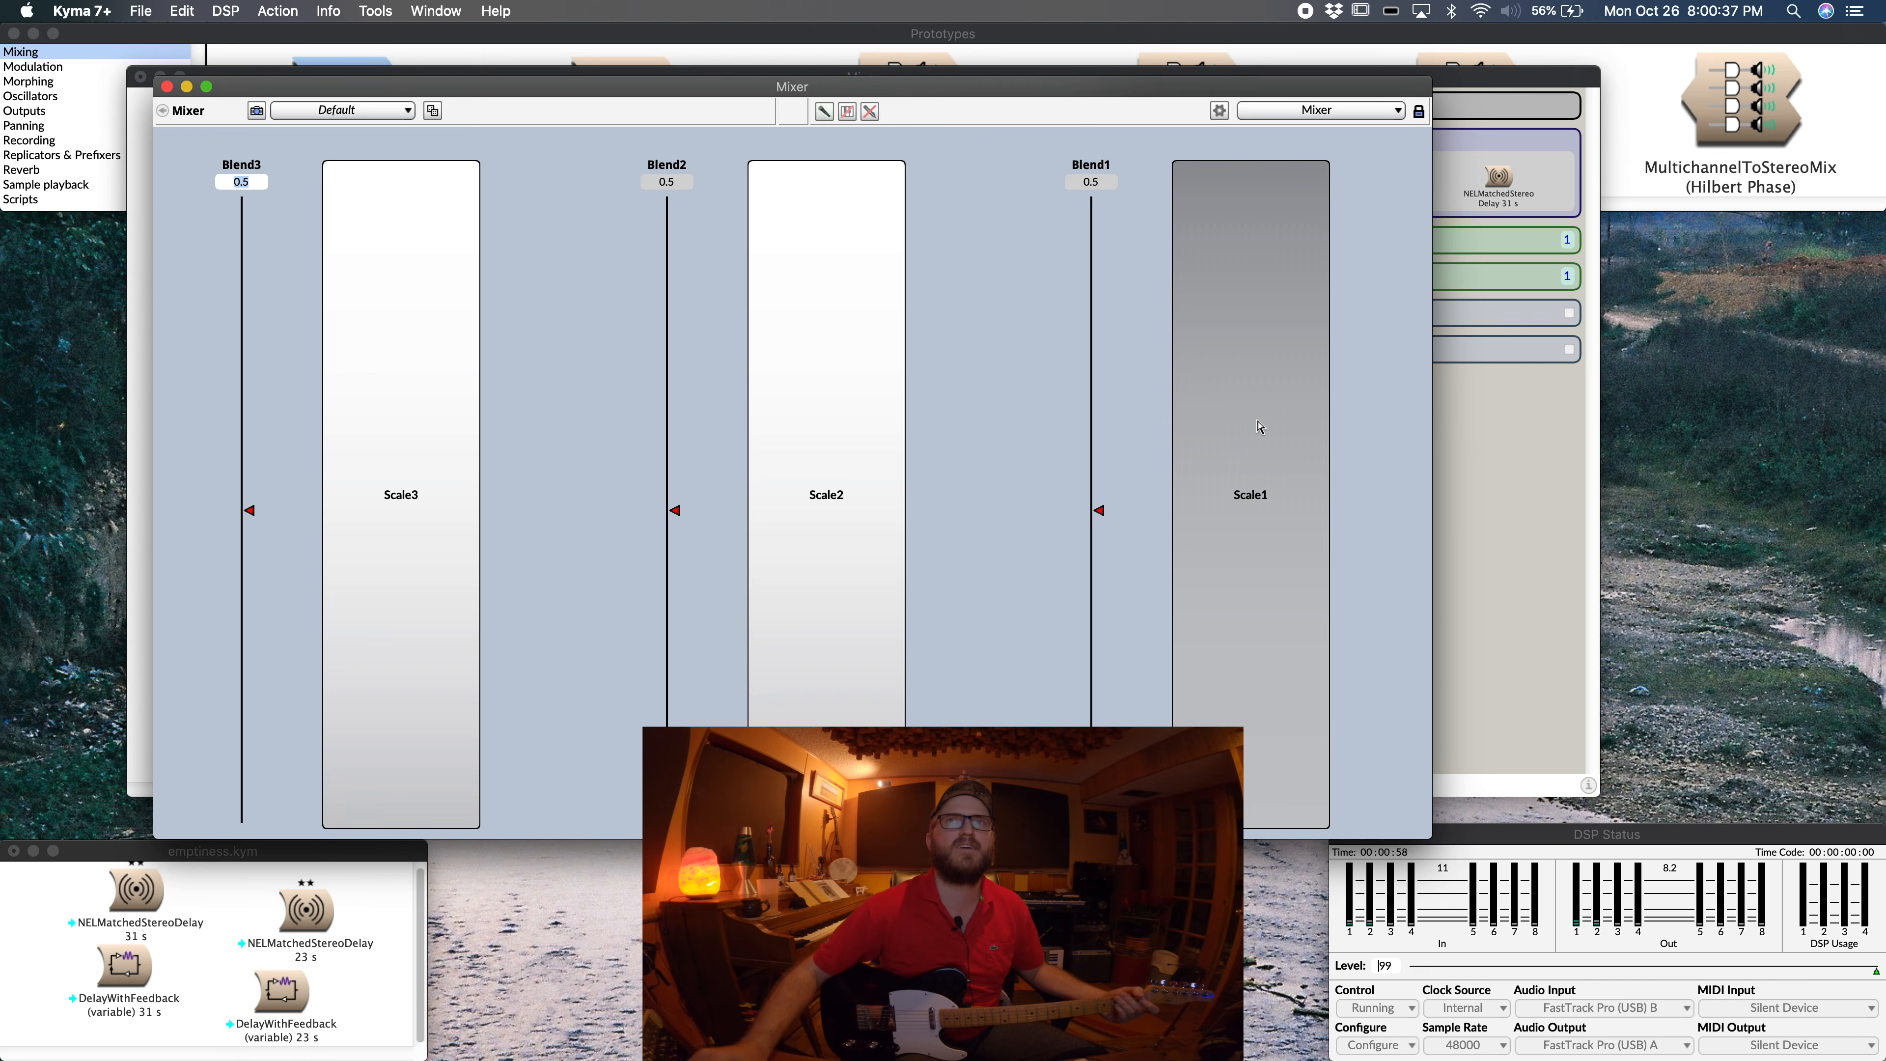
{"action": "left_click", "coordinate": [1260, 428]}
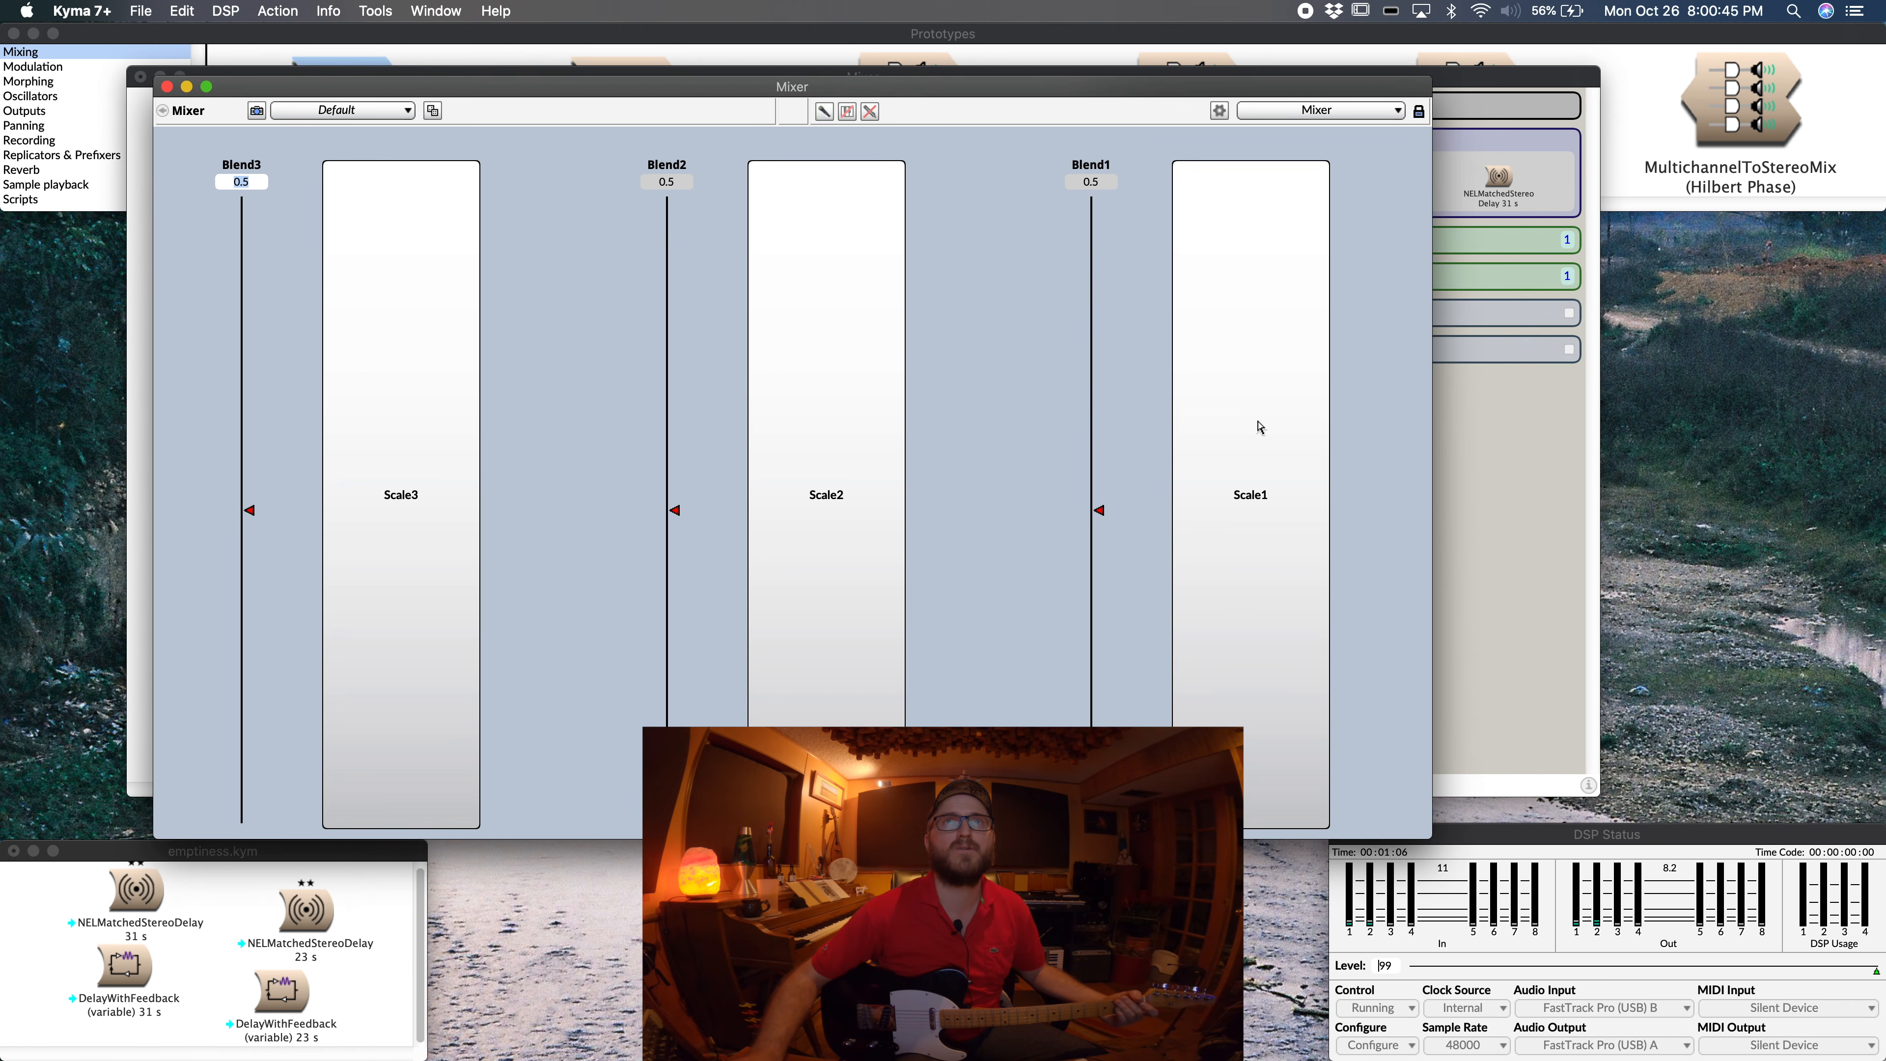
Step: Raise the Blend faders to about 0.65 for Blend1 and about 0.70 for both Blend2 and Blend3
{"action": "mouse_move", "coordinate": [1099, 508]}
{"action": "left_mouse_down"}
{"action": "mouse_move", "coordinate": [1084, 396]}
{"action": "mouse_move", "coordinate": [1096, 414]}
{"action": "left_mouse_up"}
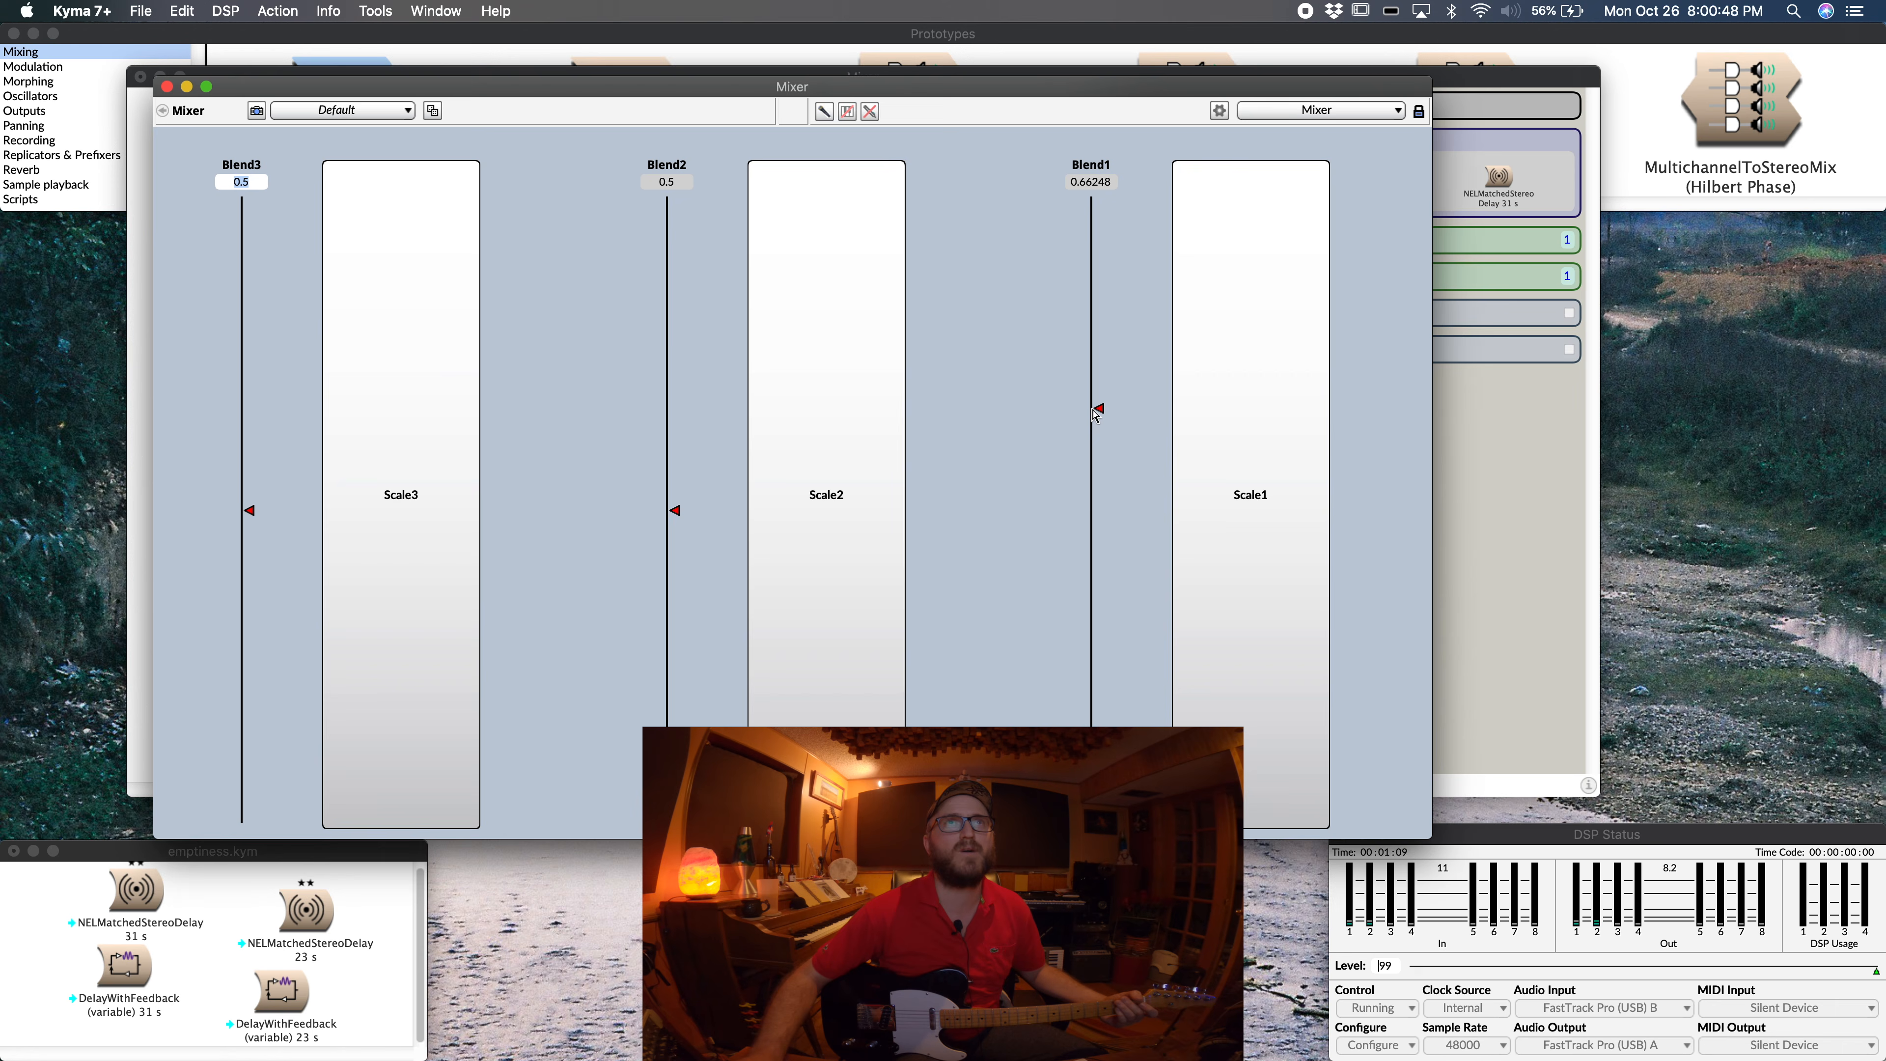
{"action": "left_click", "coordinate": [668, 369]}
{"action": "left_click_drag", "start_coordinate": [245, 371], "coordinate": [289, 385]}
{"action": "left_click_drag", "start_coordinate": [674, 369], "coordinate": [678, 384]}
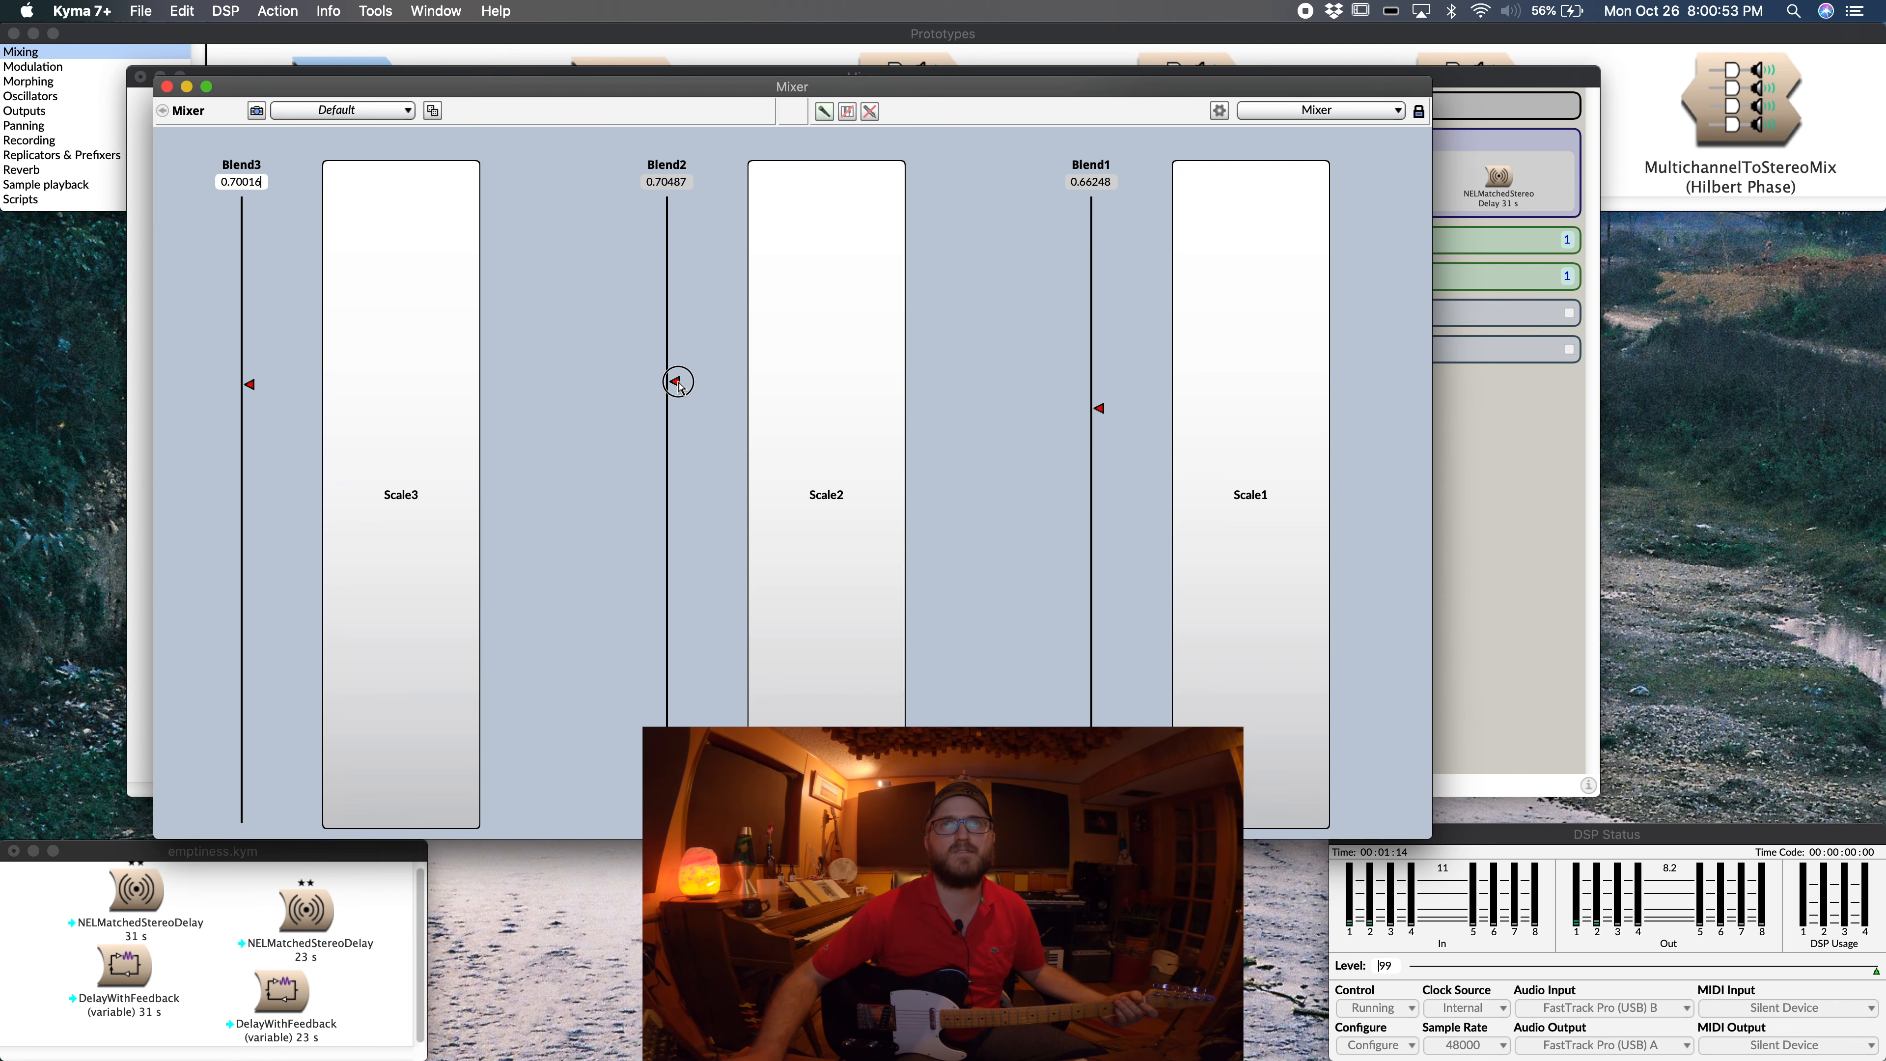
{"action": "left_click_drag", "start_coordinate": [1104, 411], "coordinate": [1100, 417]}
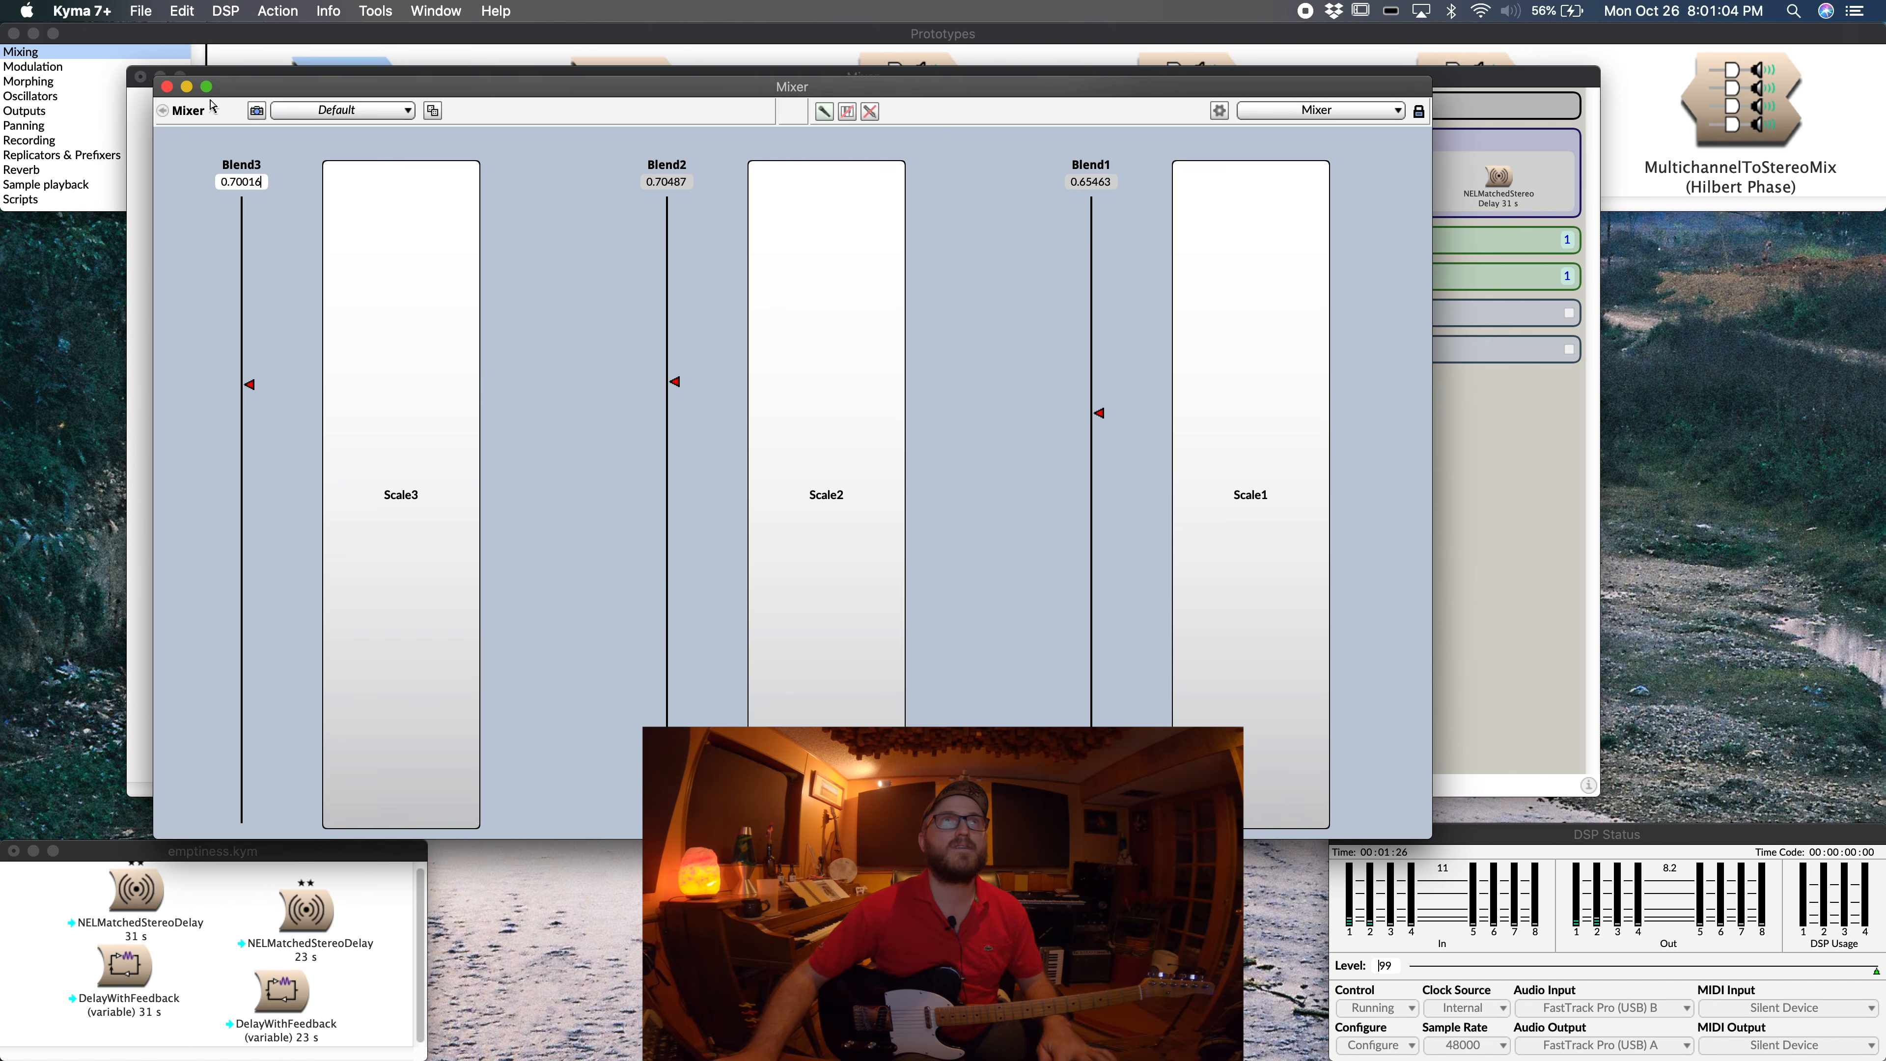
Step: Restart the Mixer and switch the Scale1, Scale2 and Scale3 toggles one after another
{"action": "key", "text": "super+r"}
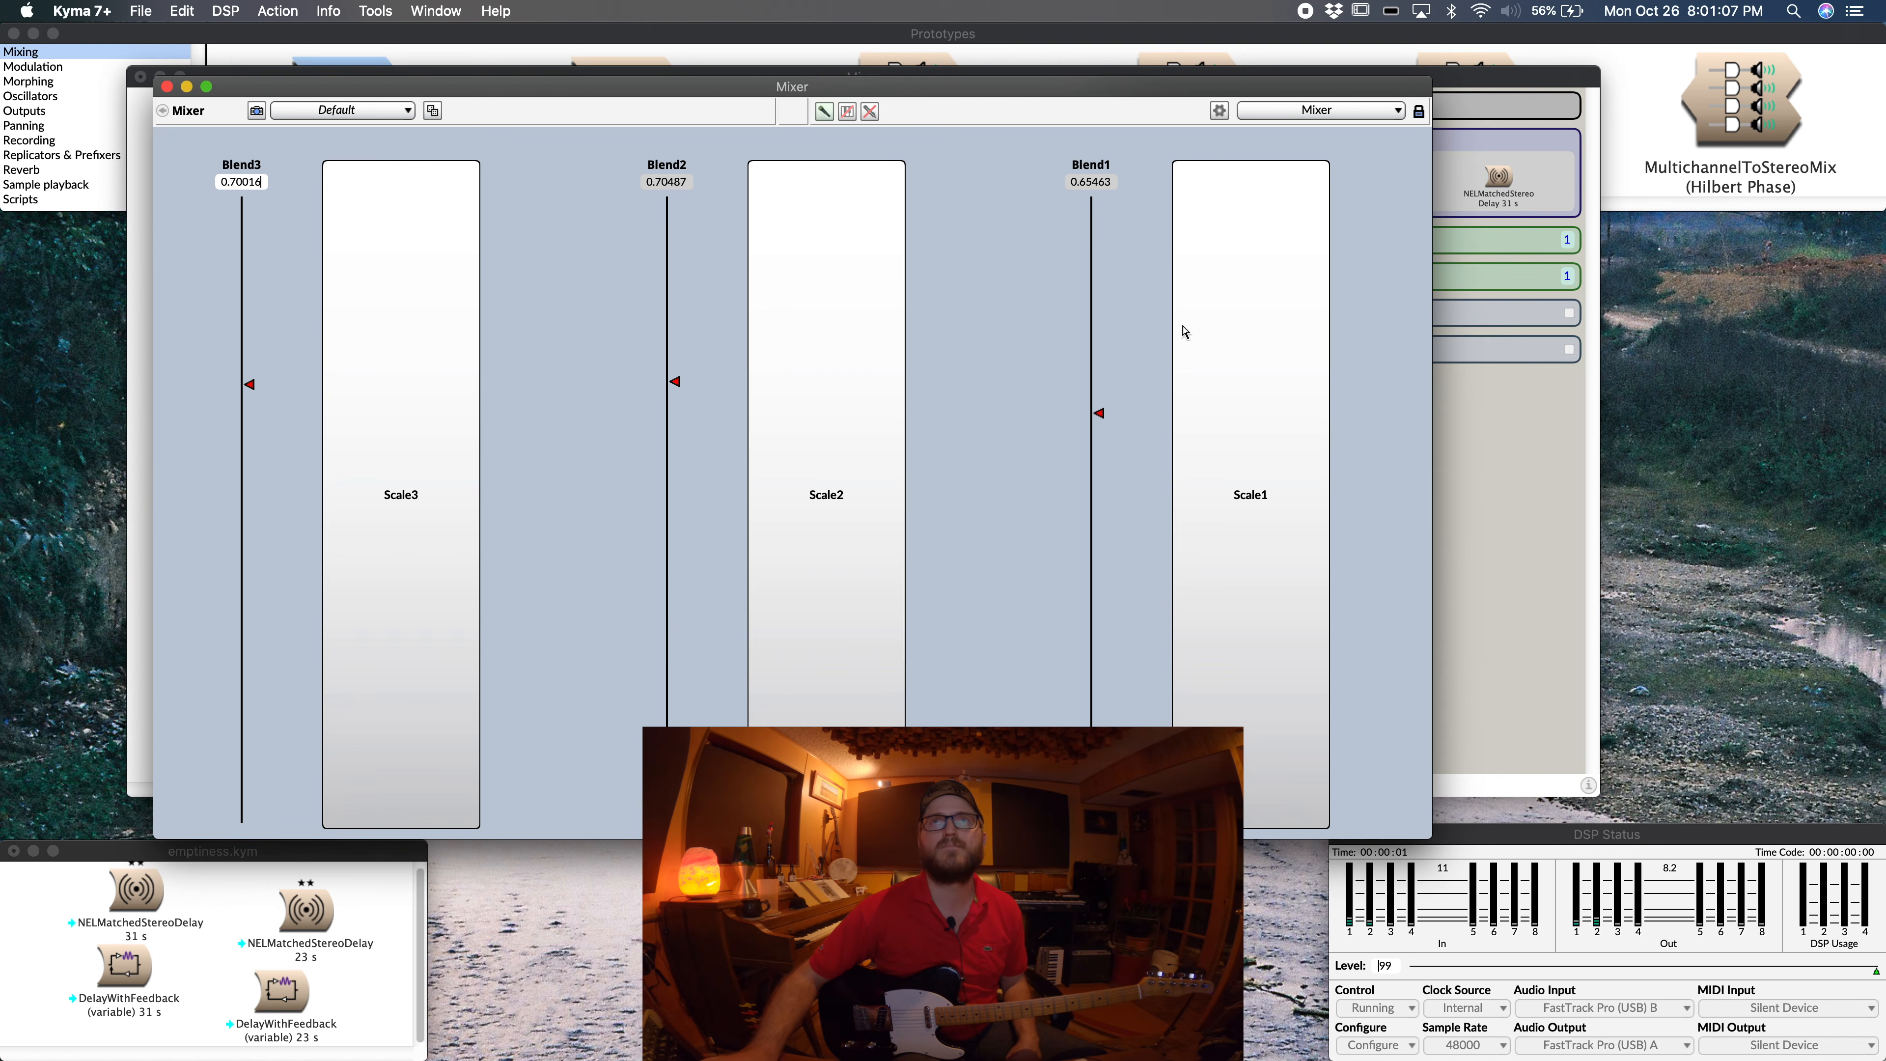
{"action": "left_click", "coordinate": [1229, 325]}
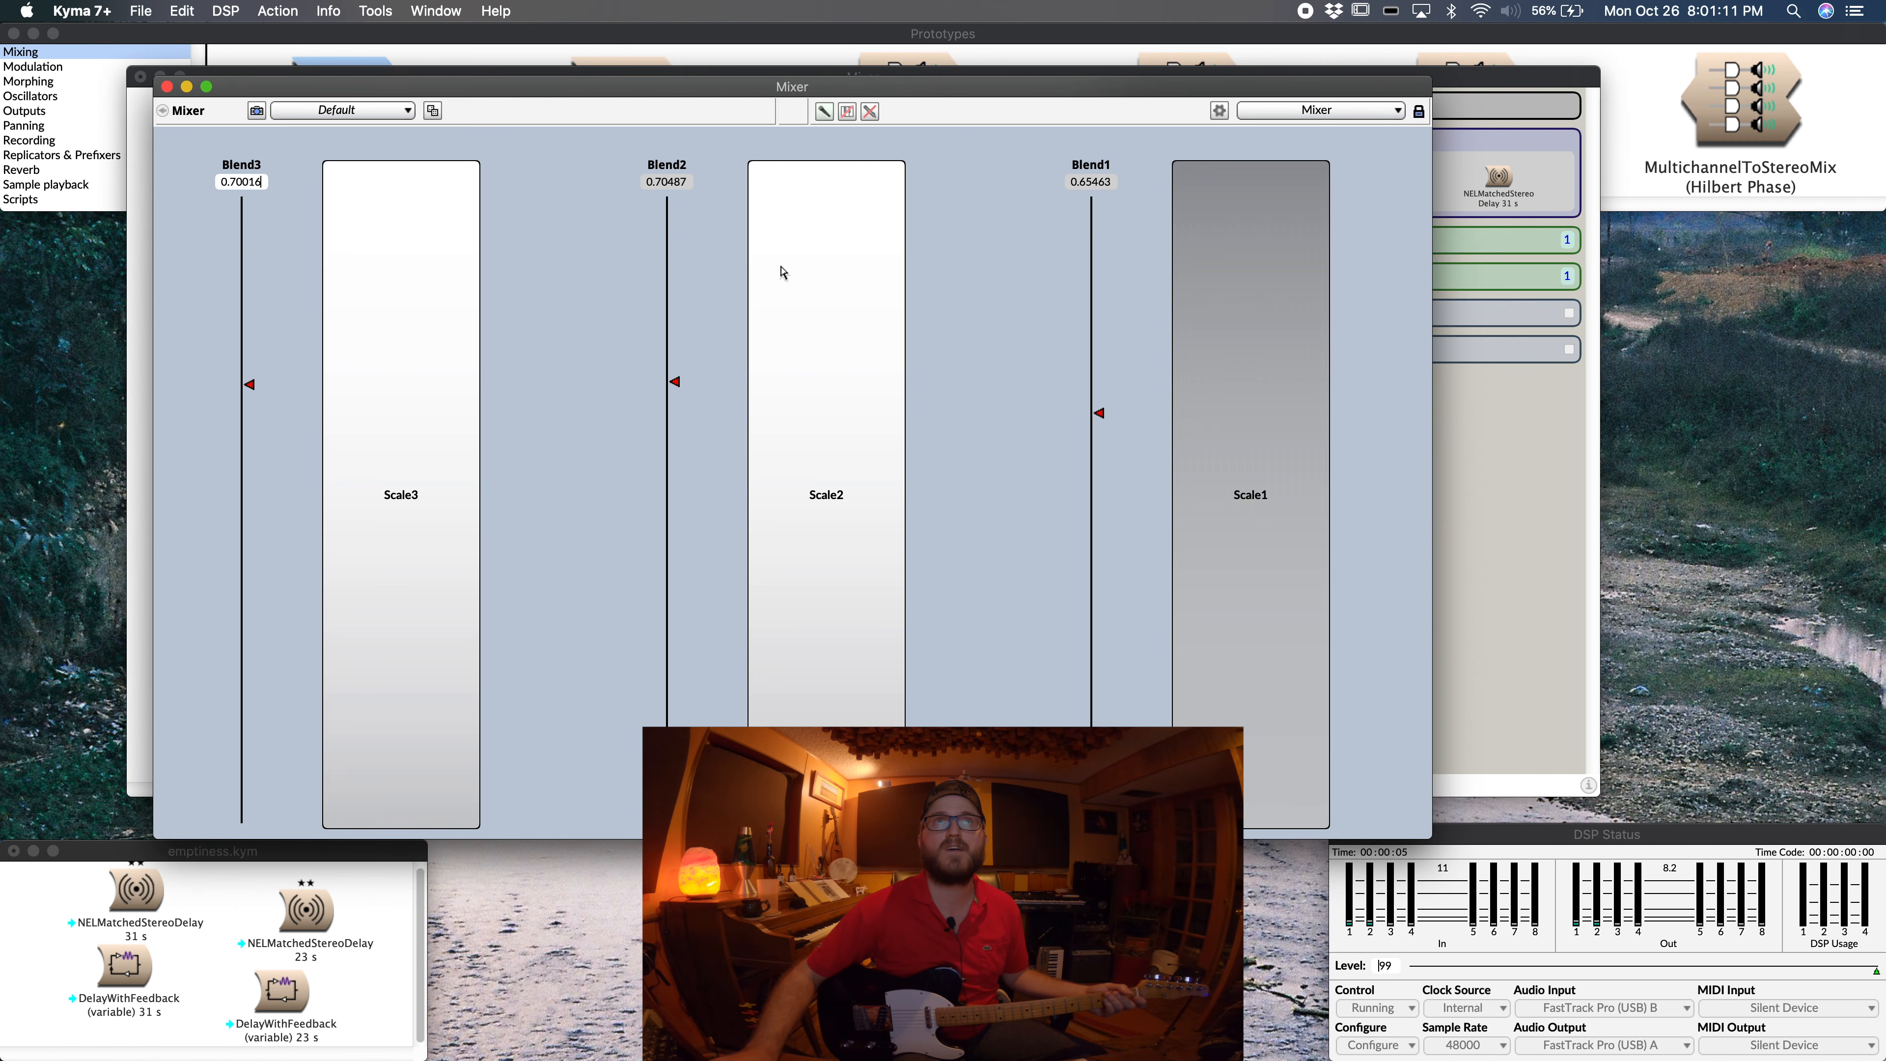
{"action": "left_click", "coordinate": [792, 280]}
{"action": "left_click", "coordinate": [434, 310]}
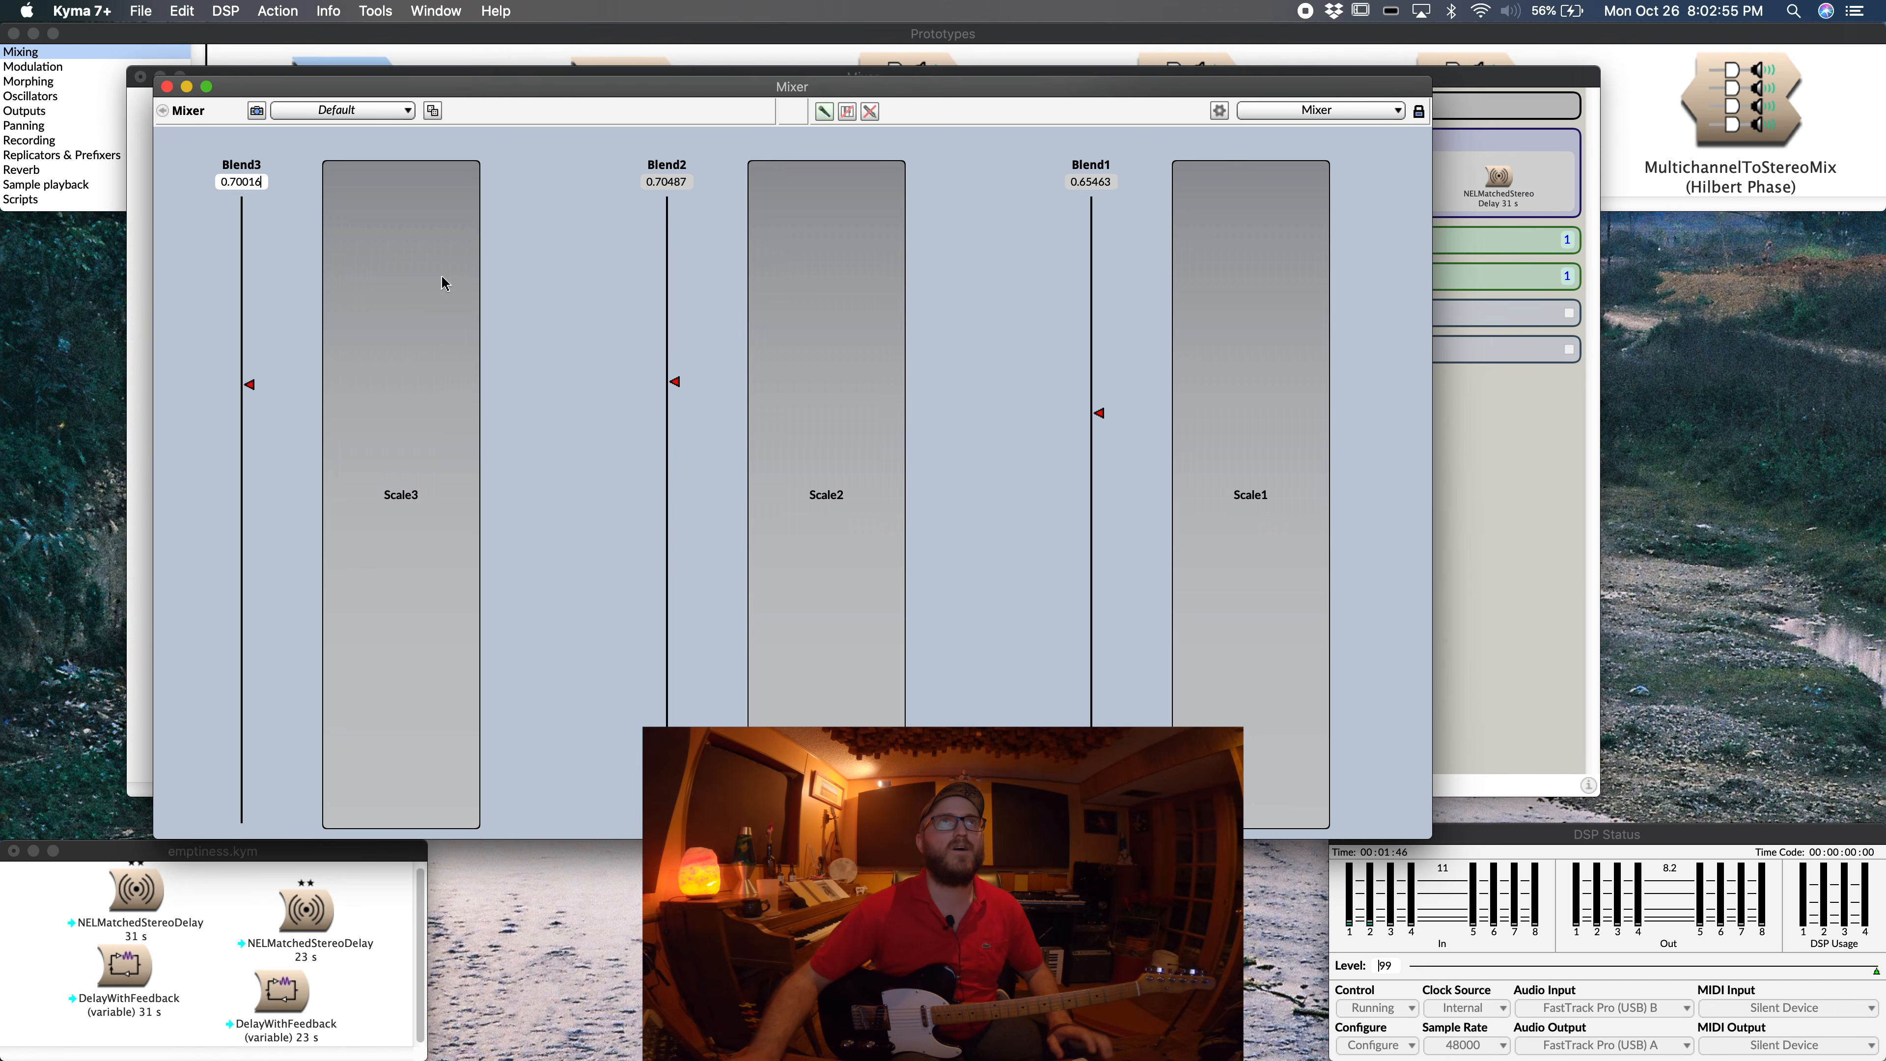
Step: Save the current fader and toggle settings to the Default preset and close the Mixer's Virtual Control Surface
{"action": "left_click", "coordinate": [253, 112]}
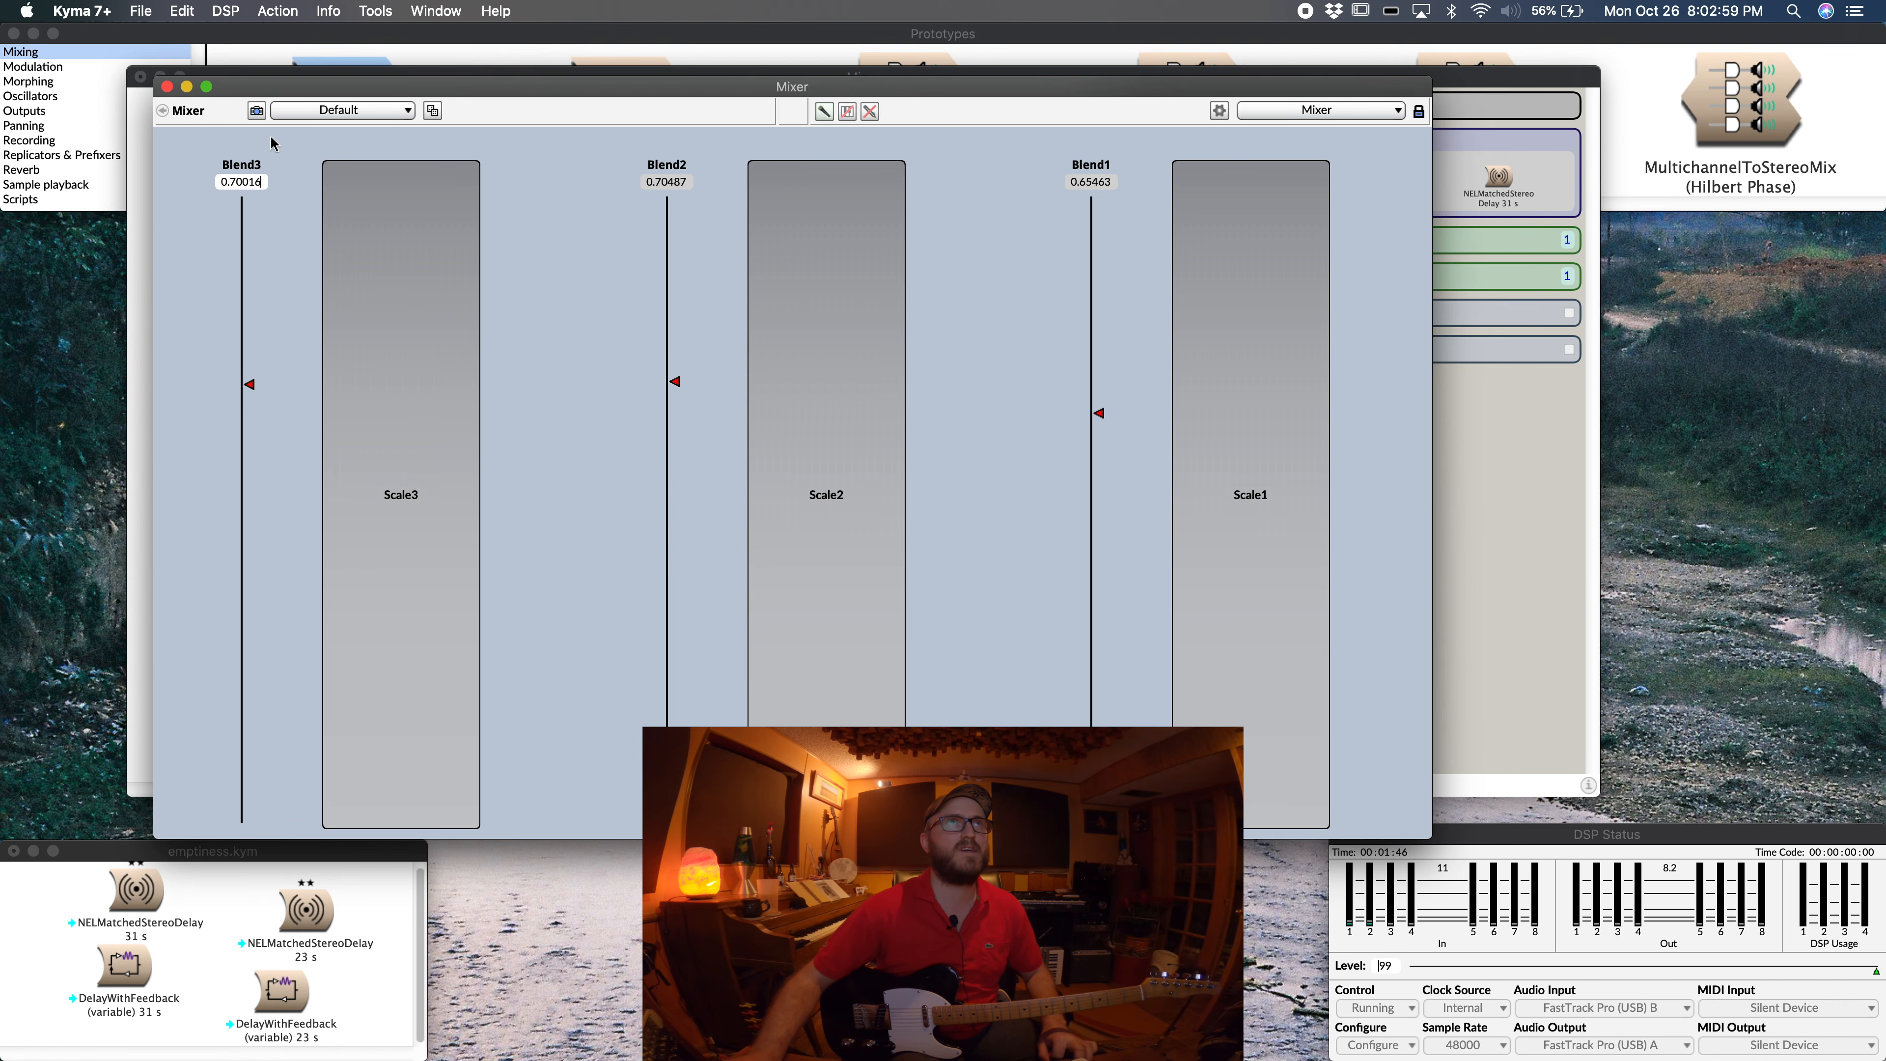
{"action": "left_click", "coordinate": [168, 88]}
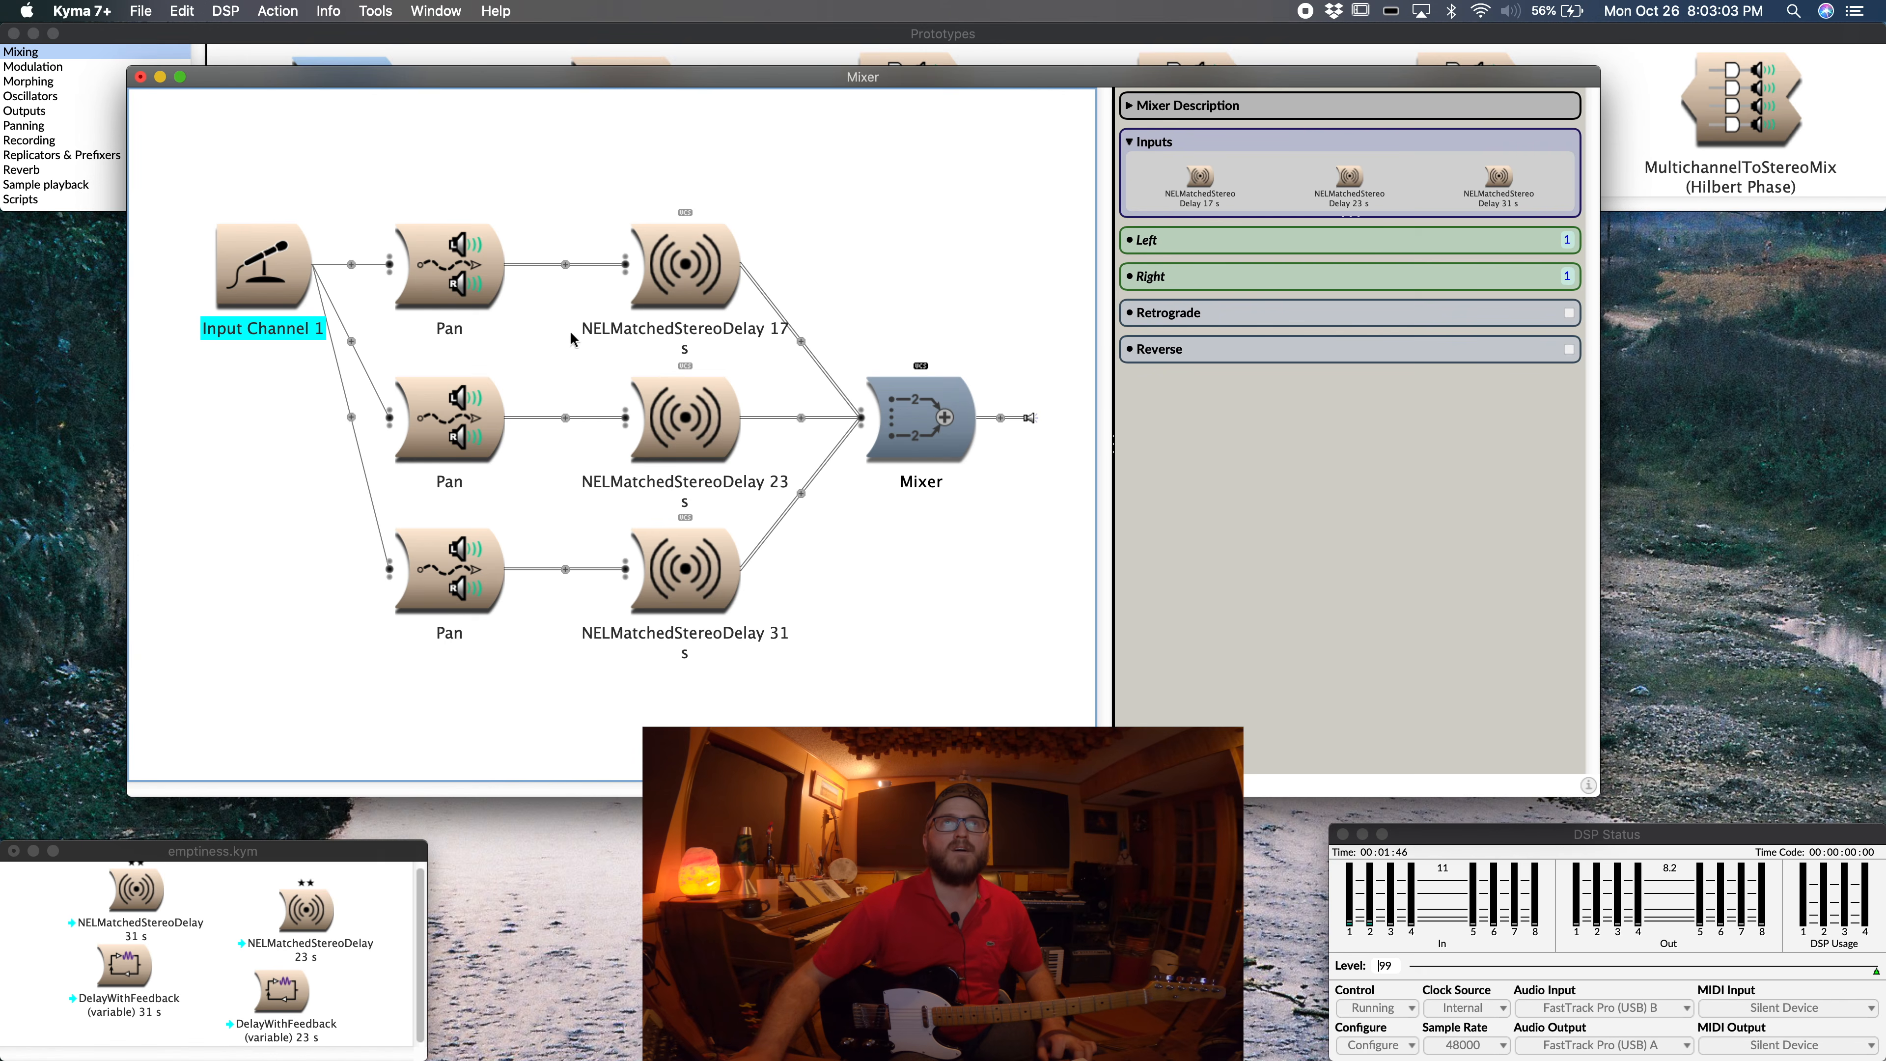
Step: Insert the NEL_TapeTreatment (8 bit cassette) Sound after the Mixer in an enlarged Sound editor, and close the example it came from
{"action": "left_click_drag", "start_coordinate": [615, 99], "coordinate": [551, 58]}
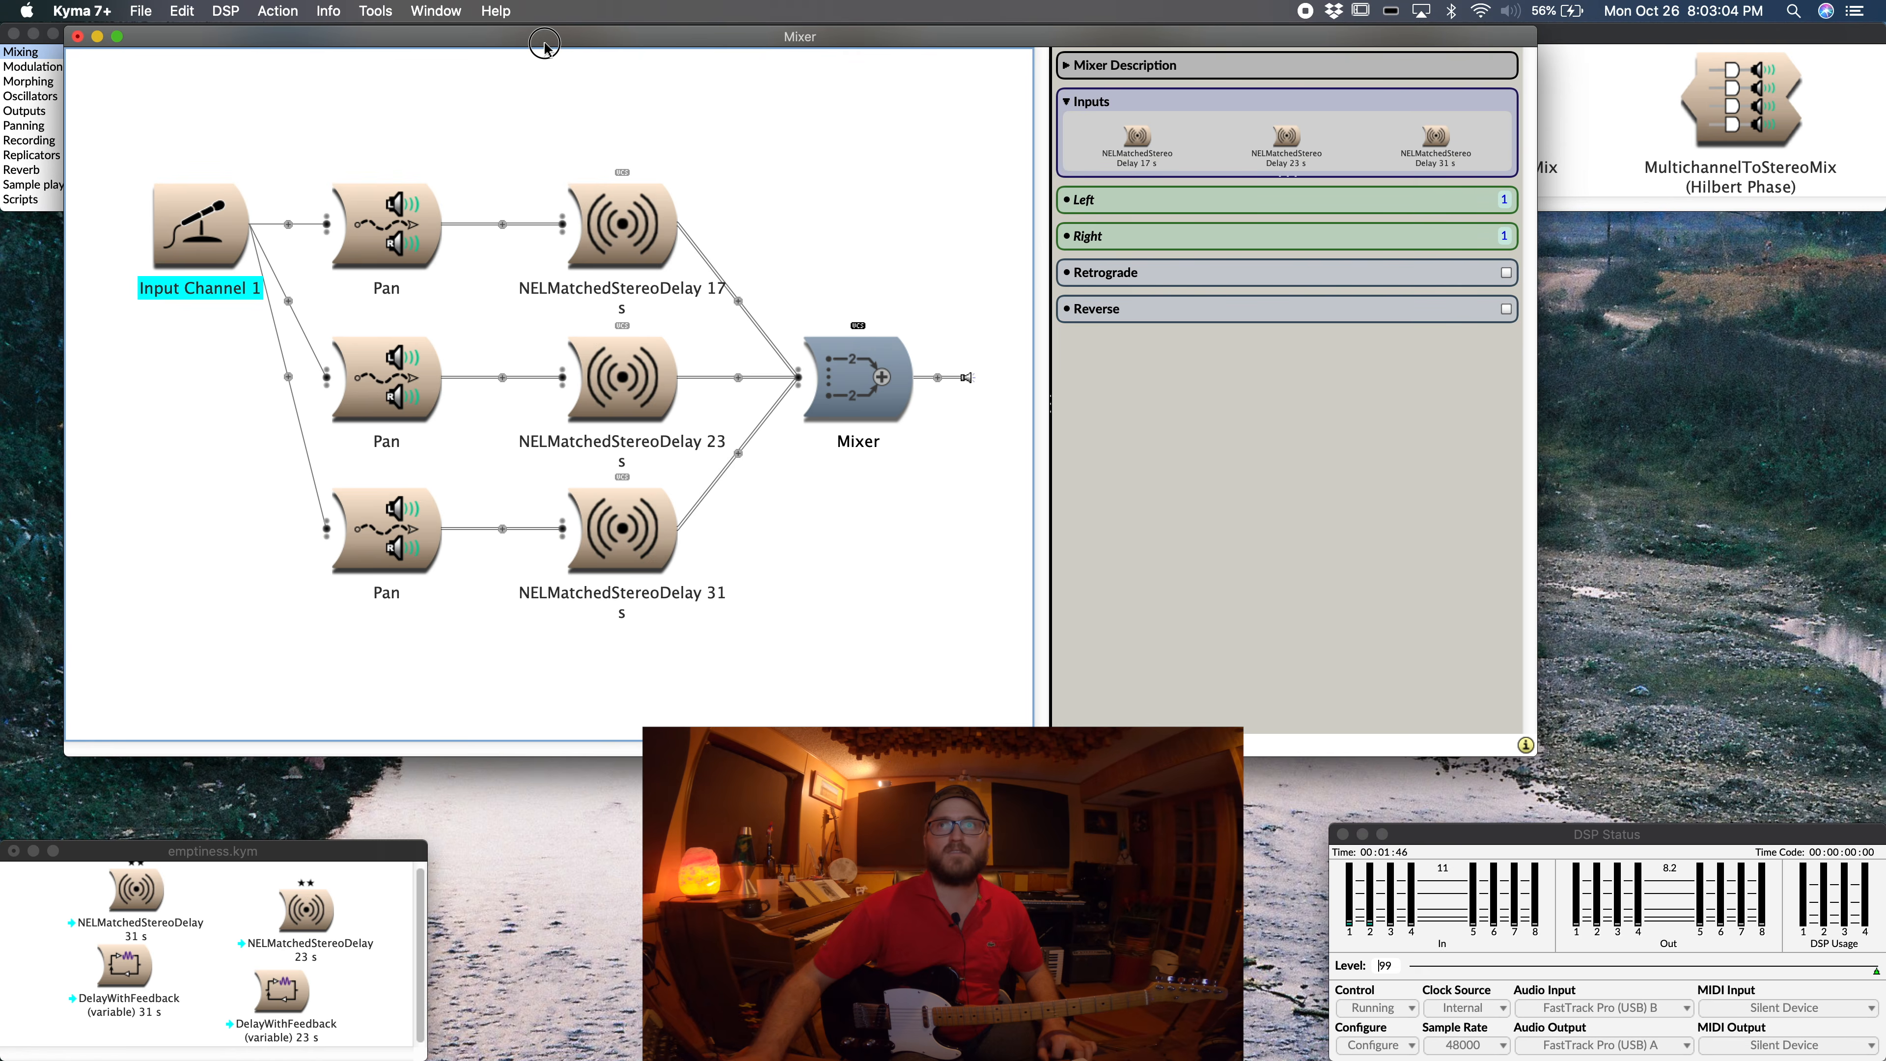
{"action": "left_click_drag", "start_coordinate": [1534, 758], "coordinate": [1612, 834]}
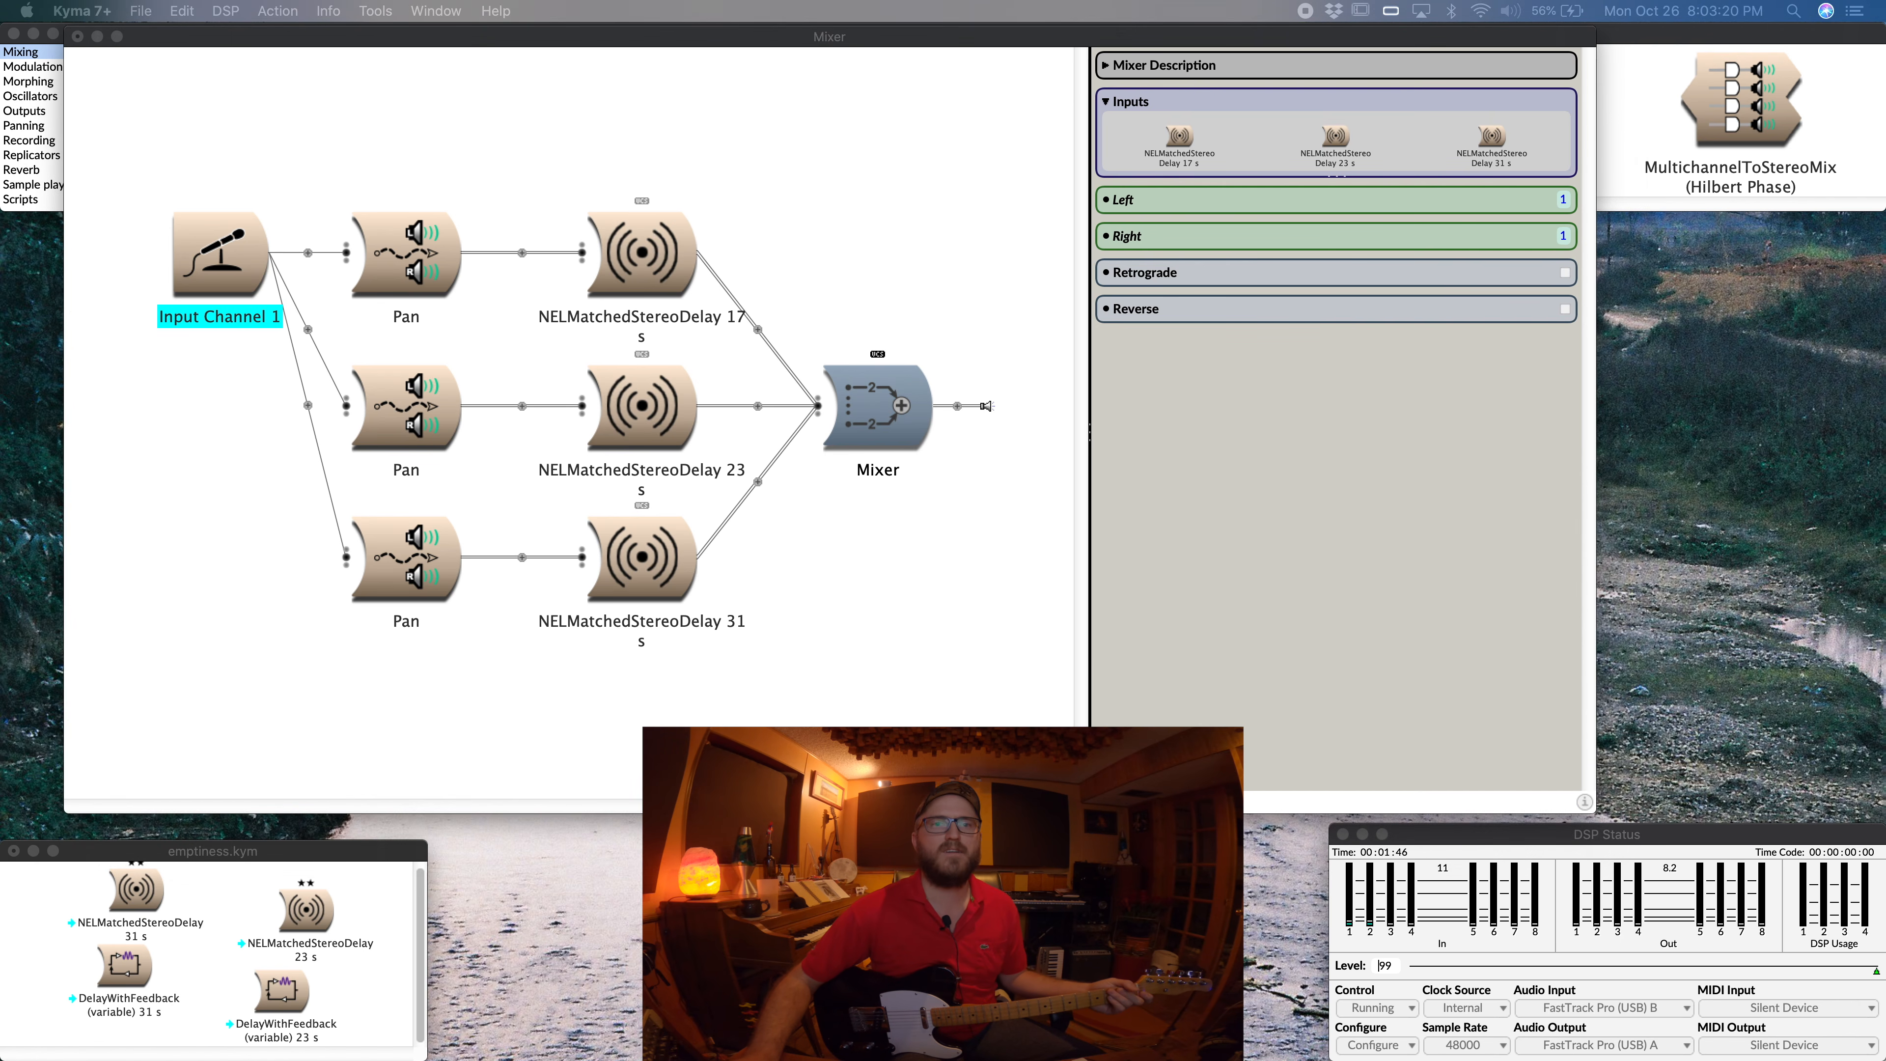
{"action": "left_click_drag", "start_coordinate": [1188, 1059], "coordinate": [1059, 239]}
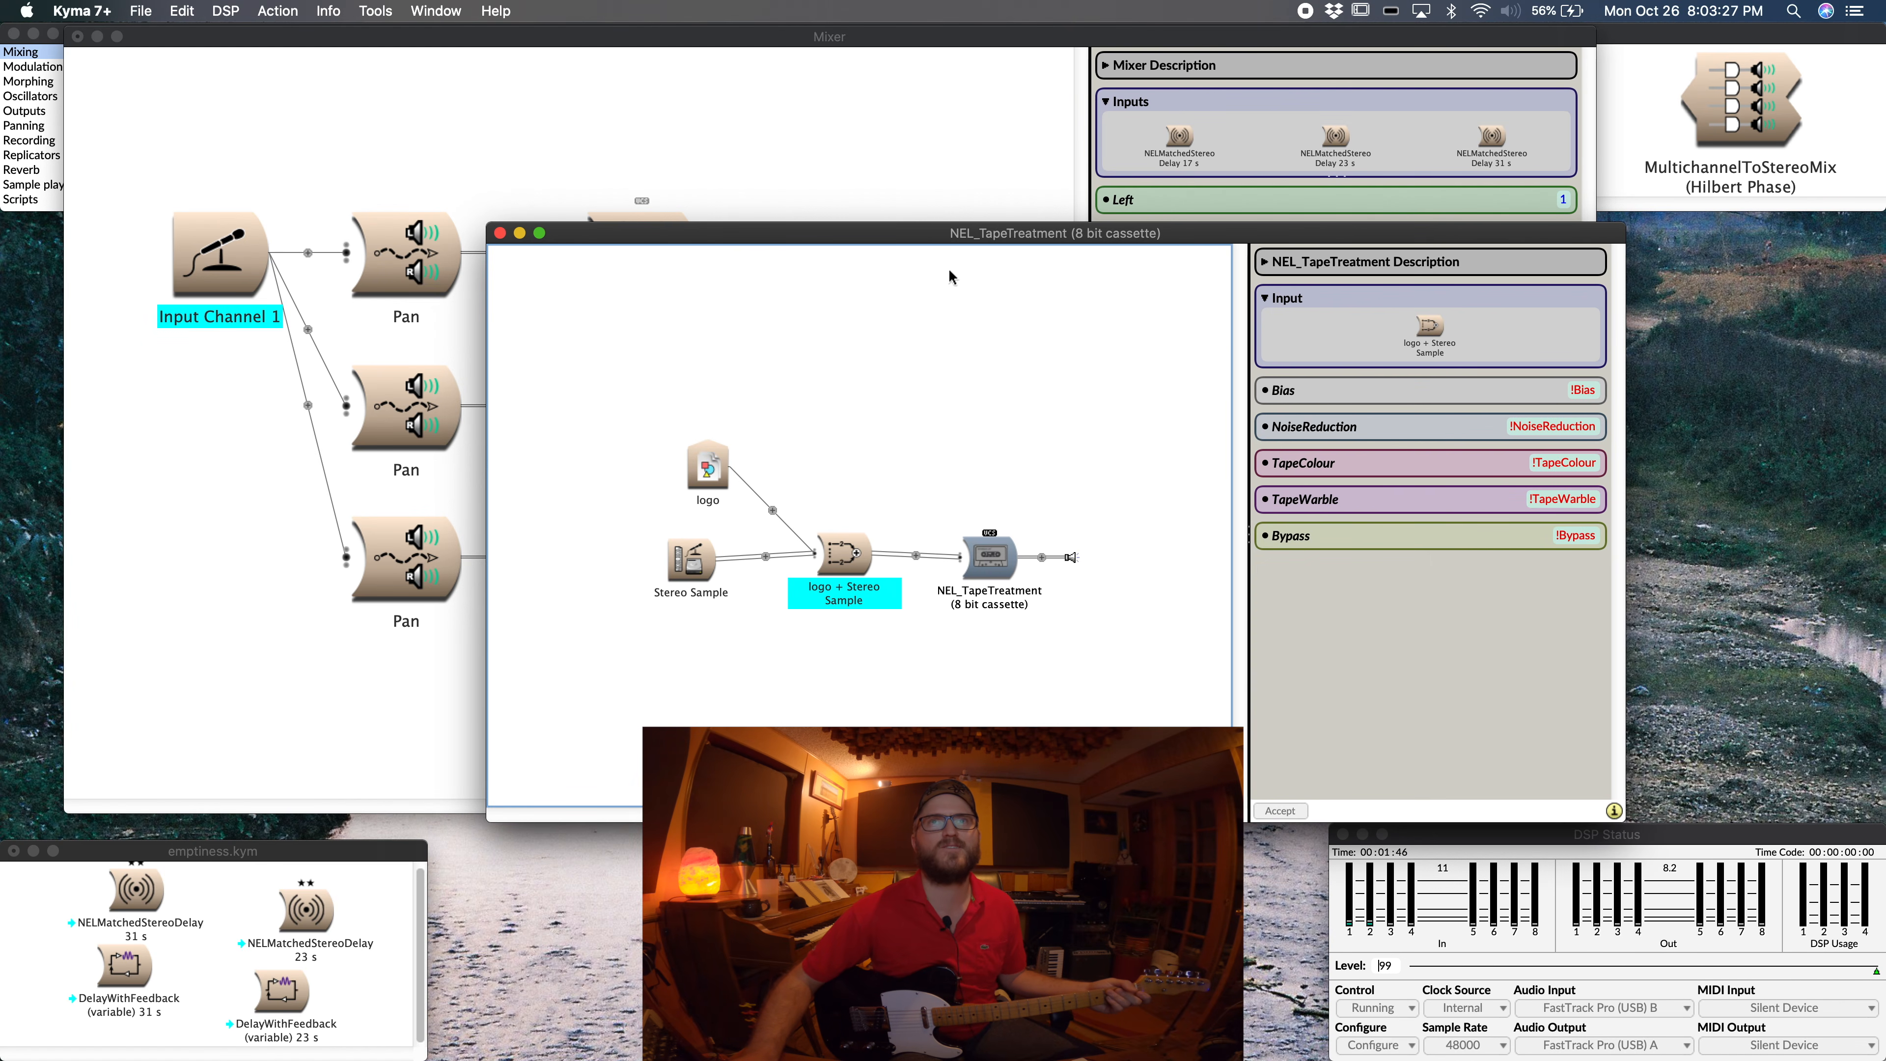
{"action": "left_click_drag", "start_coordinate": [939, 236], "coordinate": [1415, 509]}
{"action": "left_click_drag", "start_coordinate": [1530, 830], "coordinate": [943, 405]}
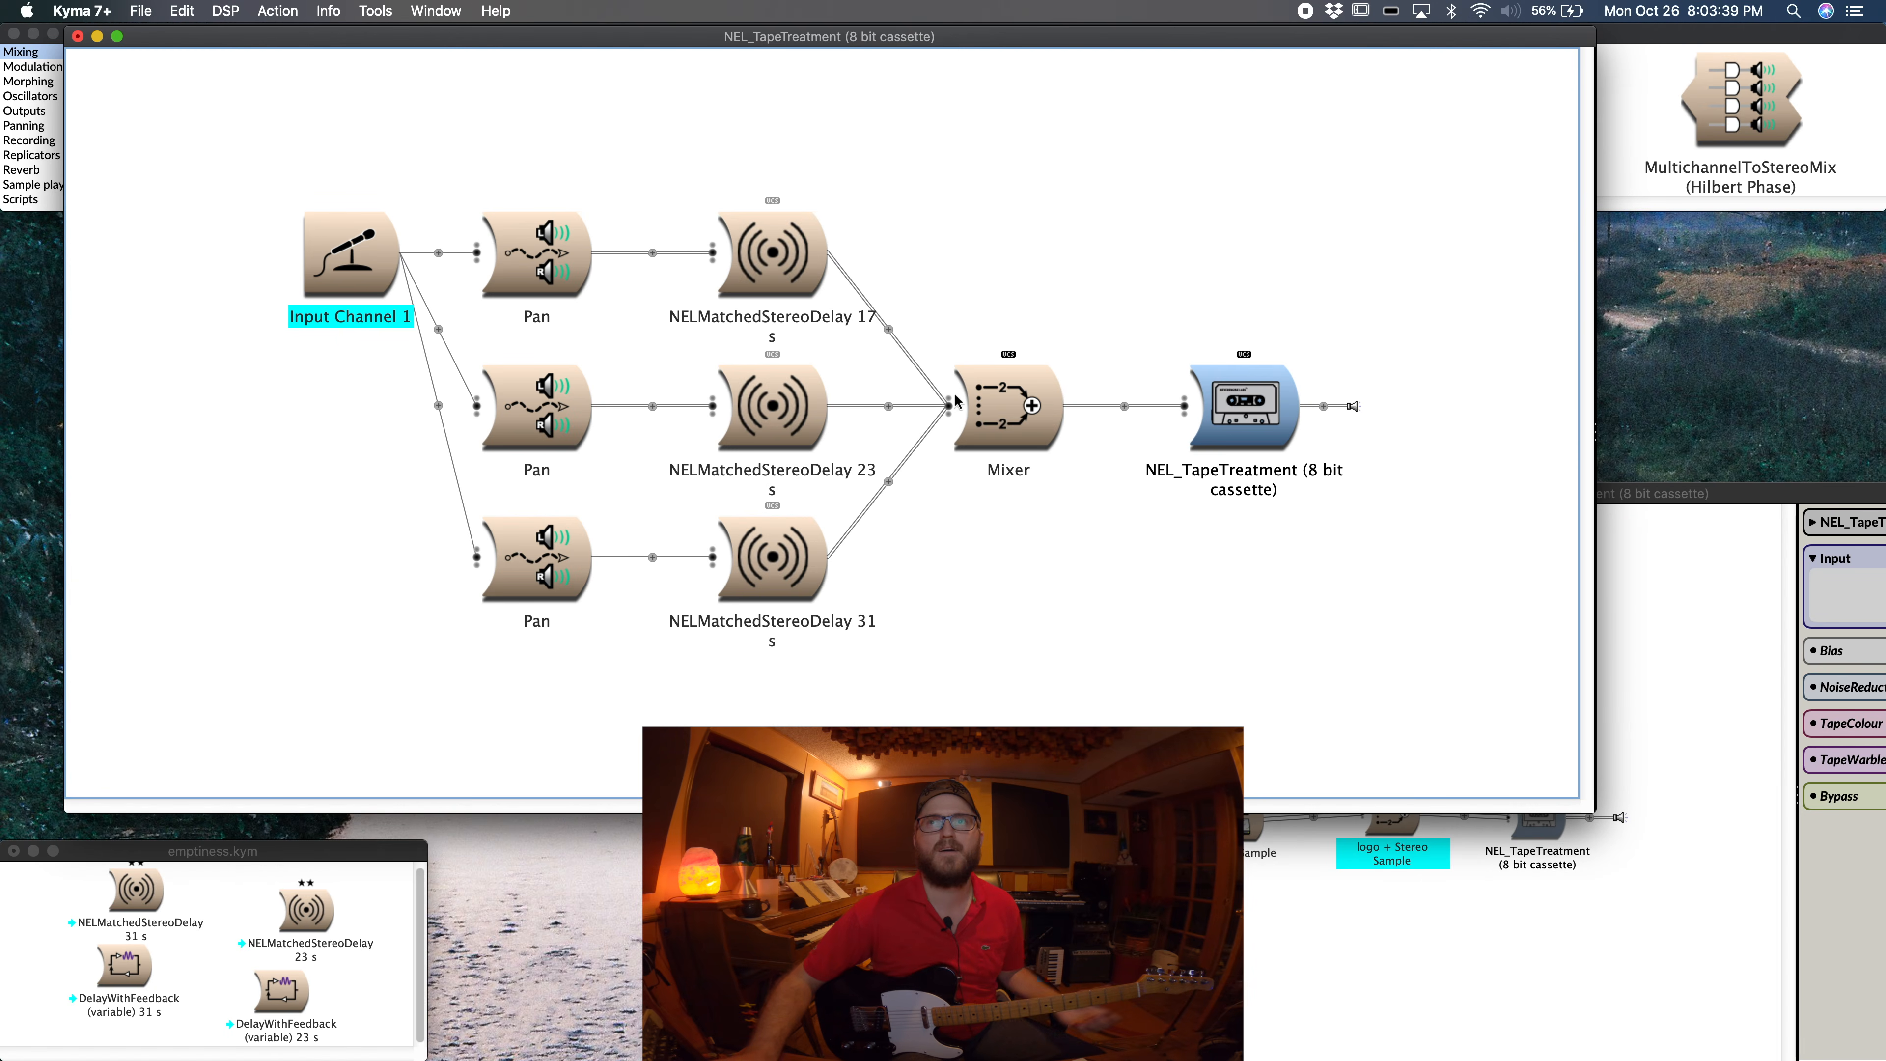
{"action": "left_click", "coordinate": [1713, 628]}
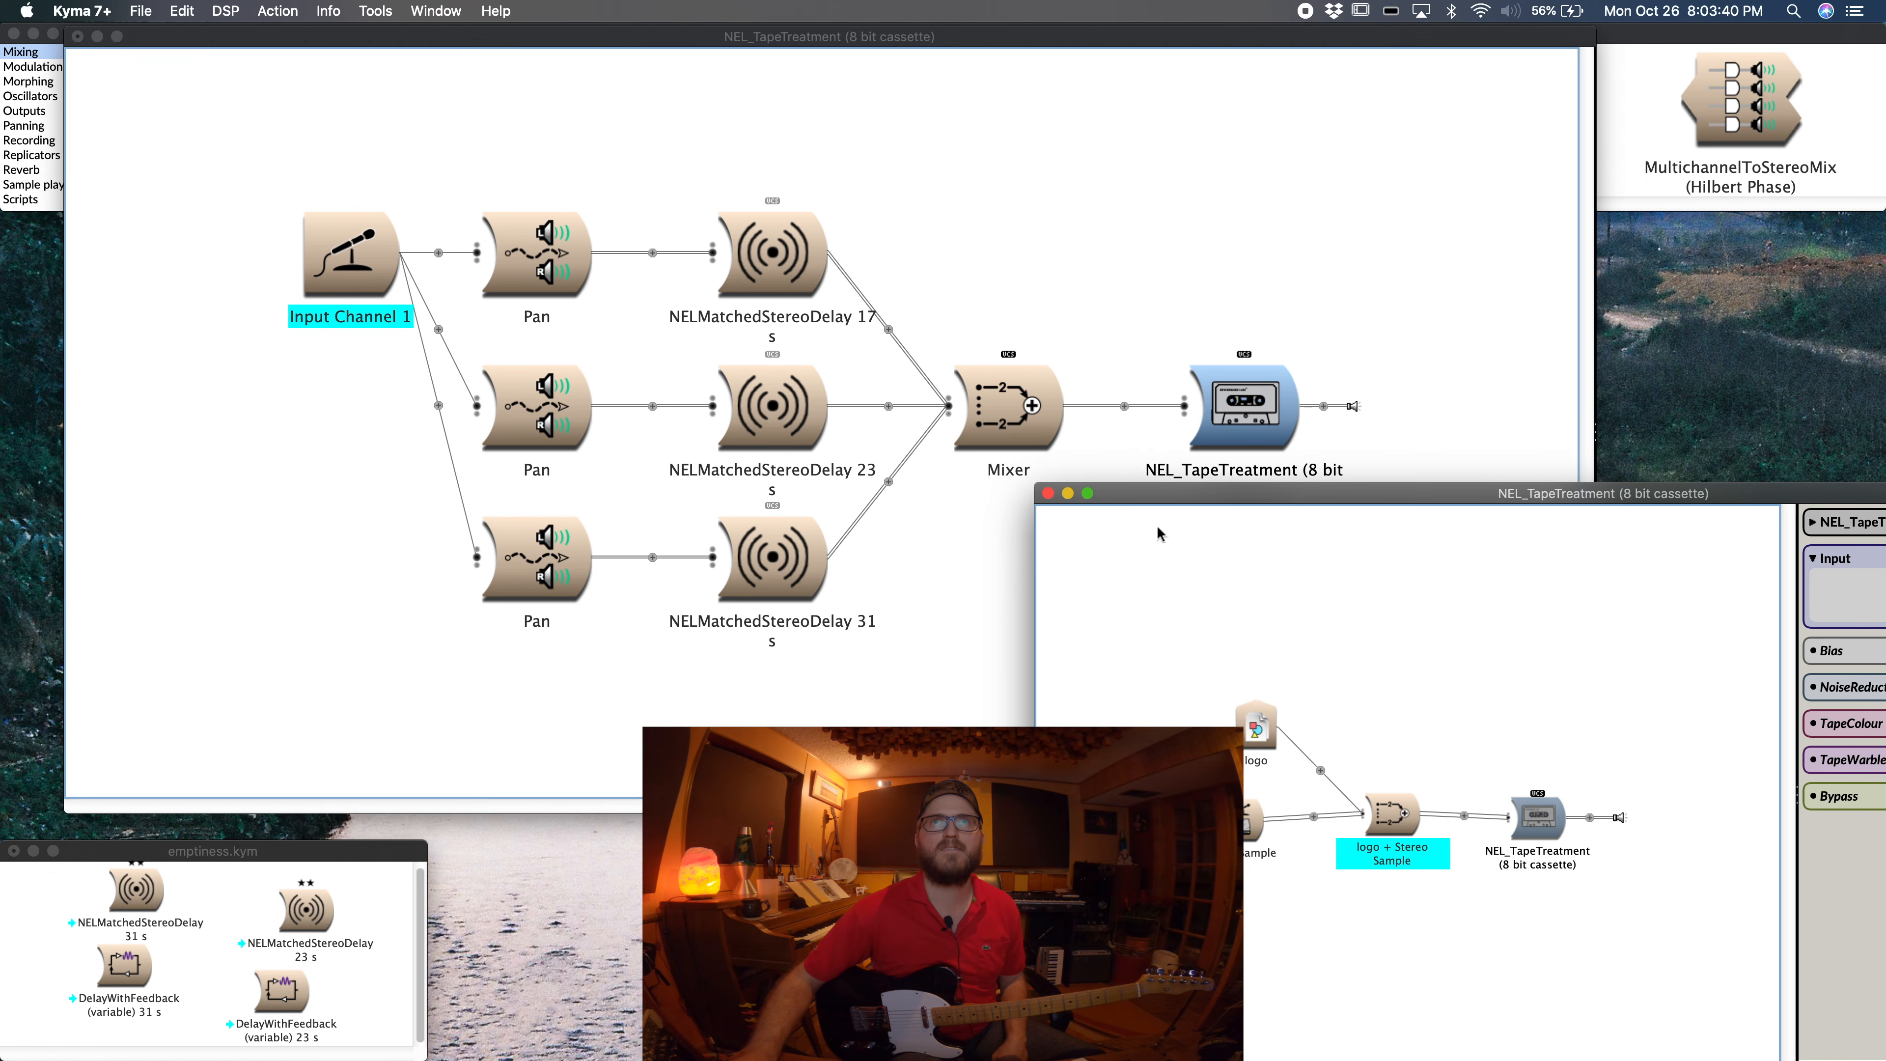
{"action": "left_click", "coordinate": [1047, 493]}
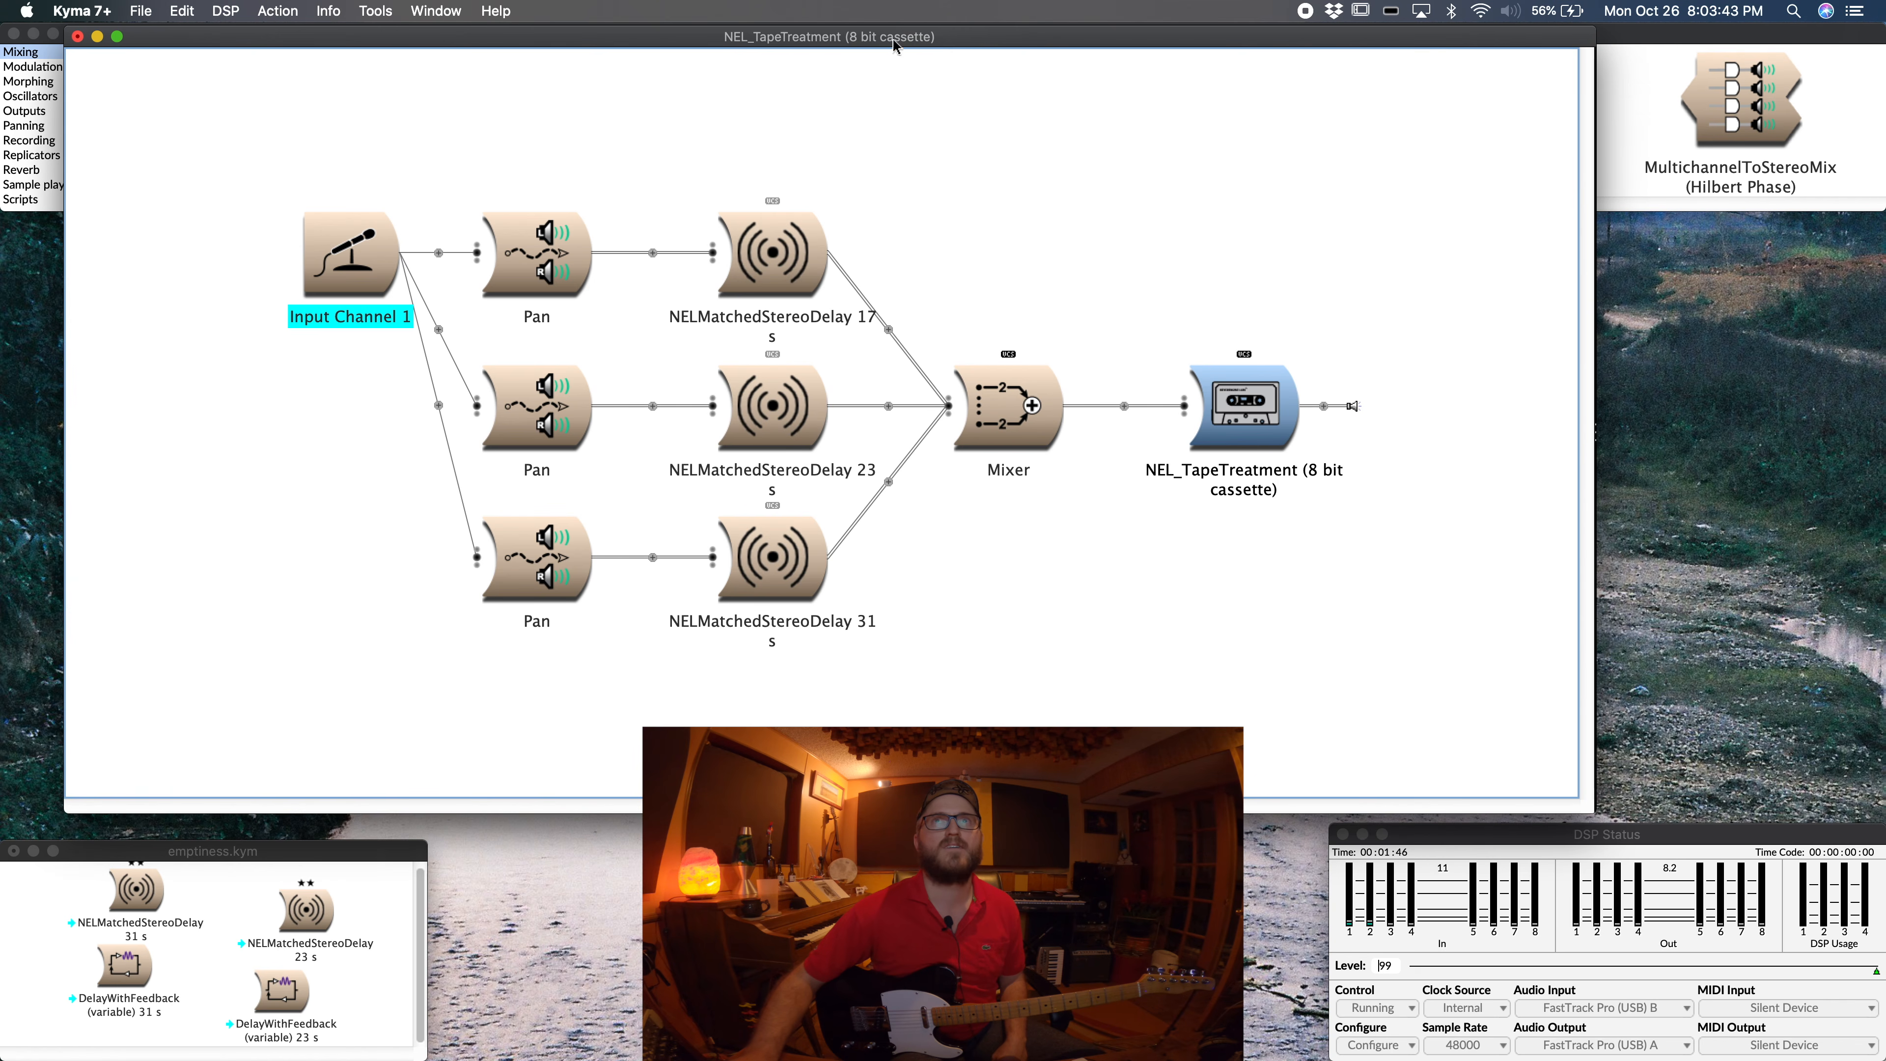
Step: Play the NEL_TapeTreatment signal flow and enlarge its control surface so the embedded Mixer widgets fit
{"action": "left_click_drag", "start_coordinate": [893, 45], "coordinate": [894, 53]}
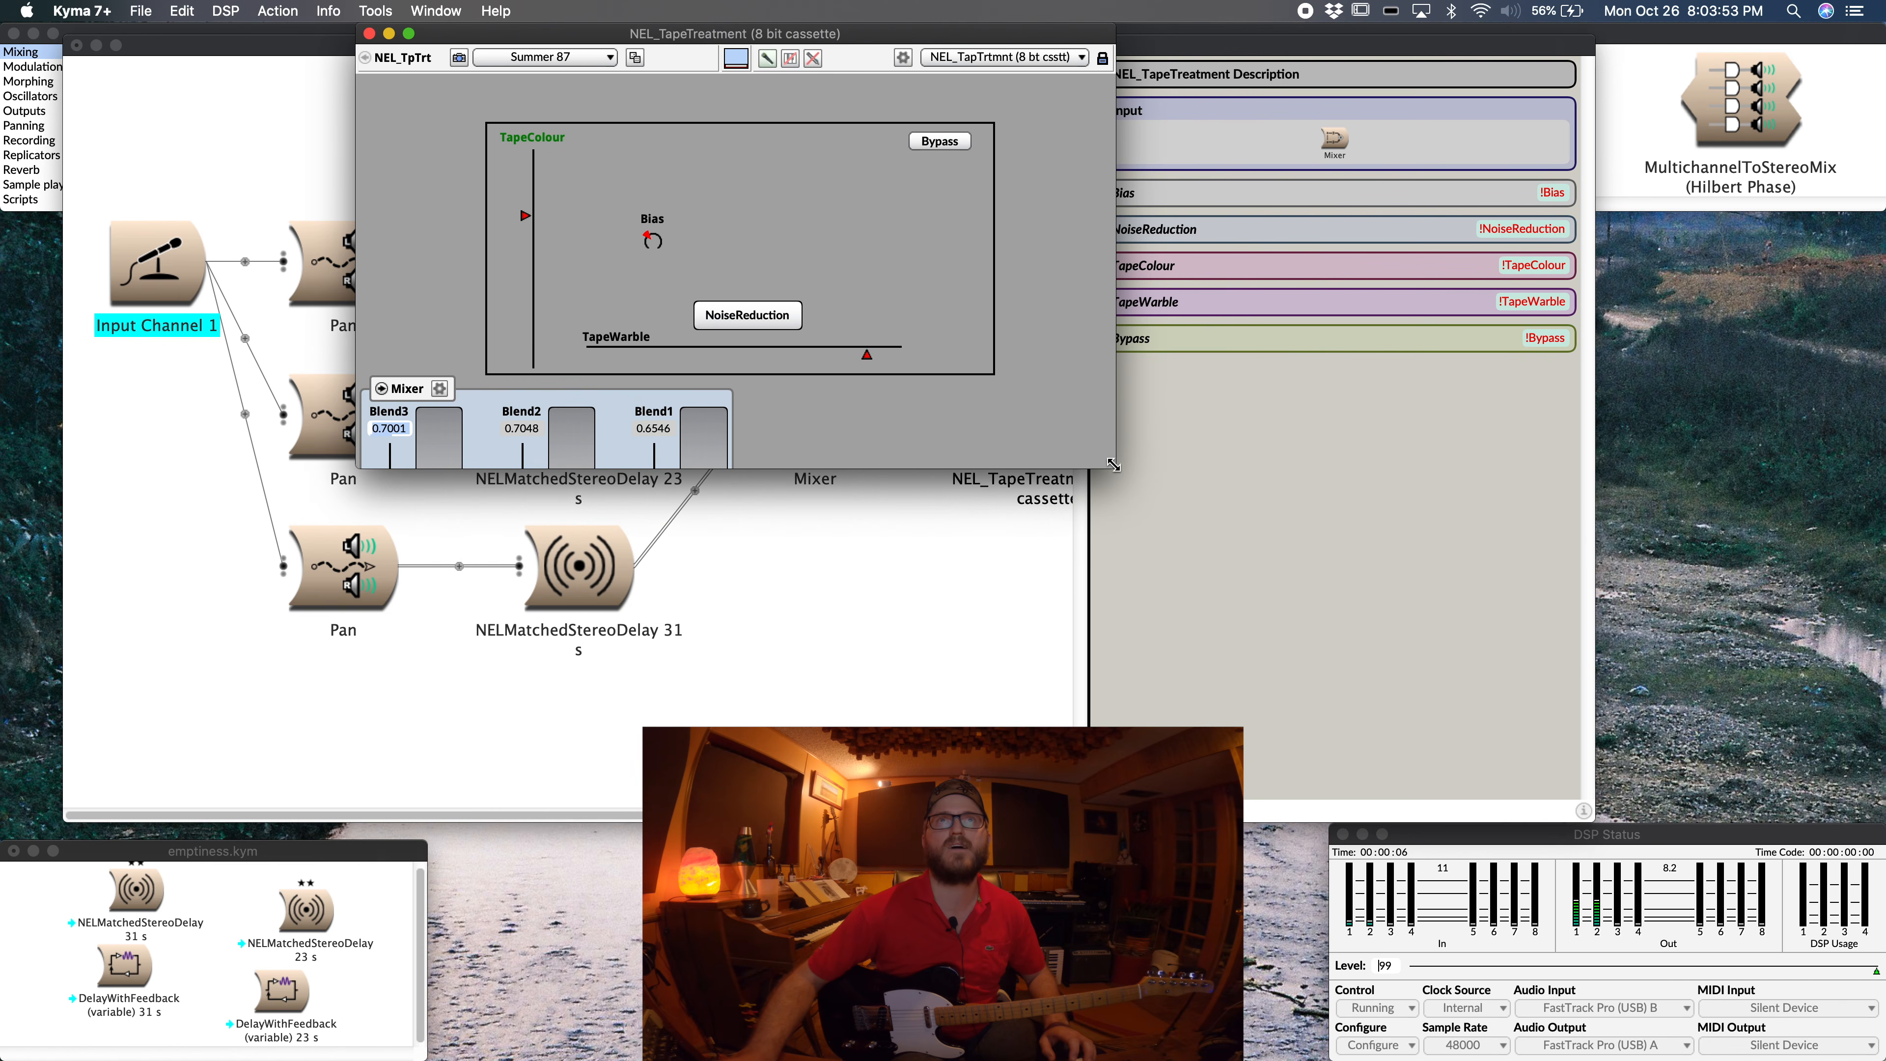
{"action": "left_click_drag", "start_coordinate": [1113, 467], "coordinate": [1438, 730]}
Step: Lower the TapeColour fader, raise TapeWarble slightly and switch the NoiseReduction toggle
{"action": "left_click_drag", "start_coordinate": [535, 308], "coordinate": [524, 312]}
{"action": "left_click_drag", "start_coordinate": [861, 351], "coordinate": [877, 357]}
{"action": "left_click", "coordinate": [781, 317]}
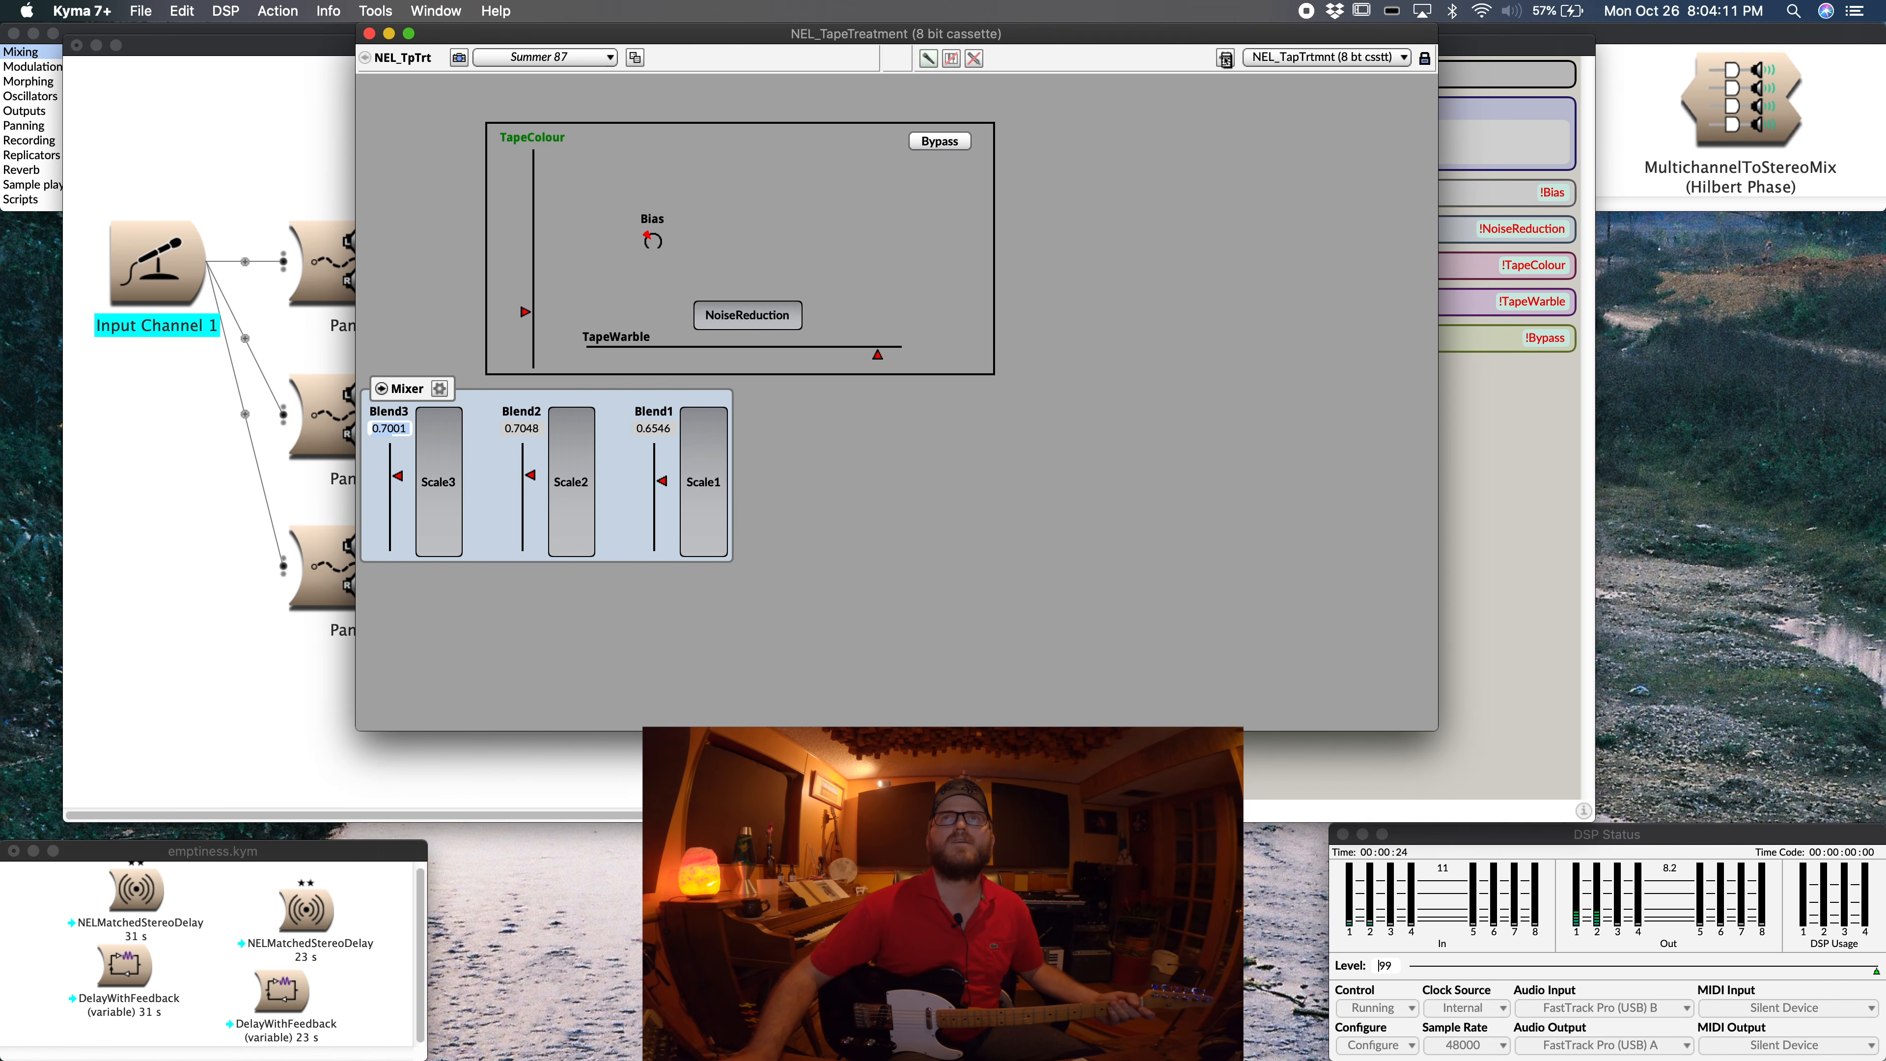
Step: Remove all embedding from the NEL_TapeTreatment control surface without removing the VCS layouts from the associated Sounds
{"action": "left_click", "coordinate": [1225, 58]}
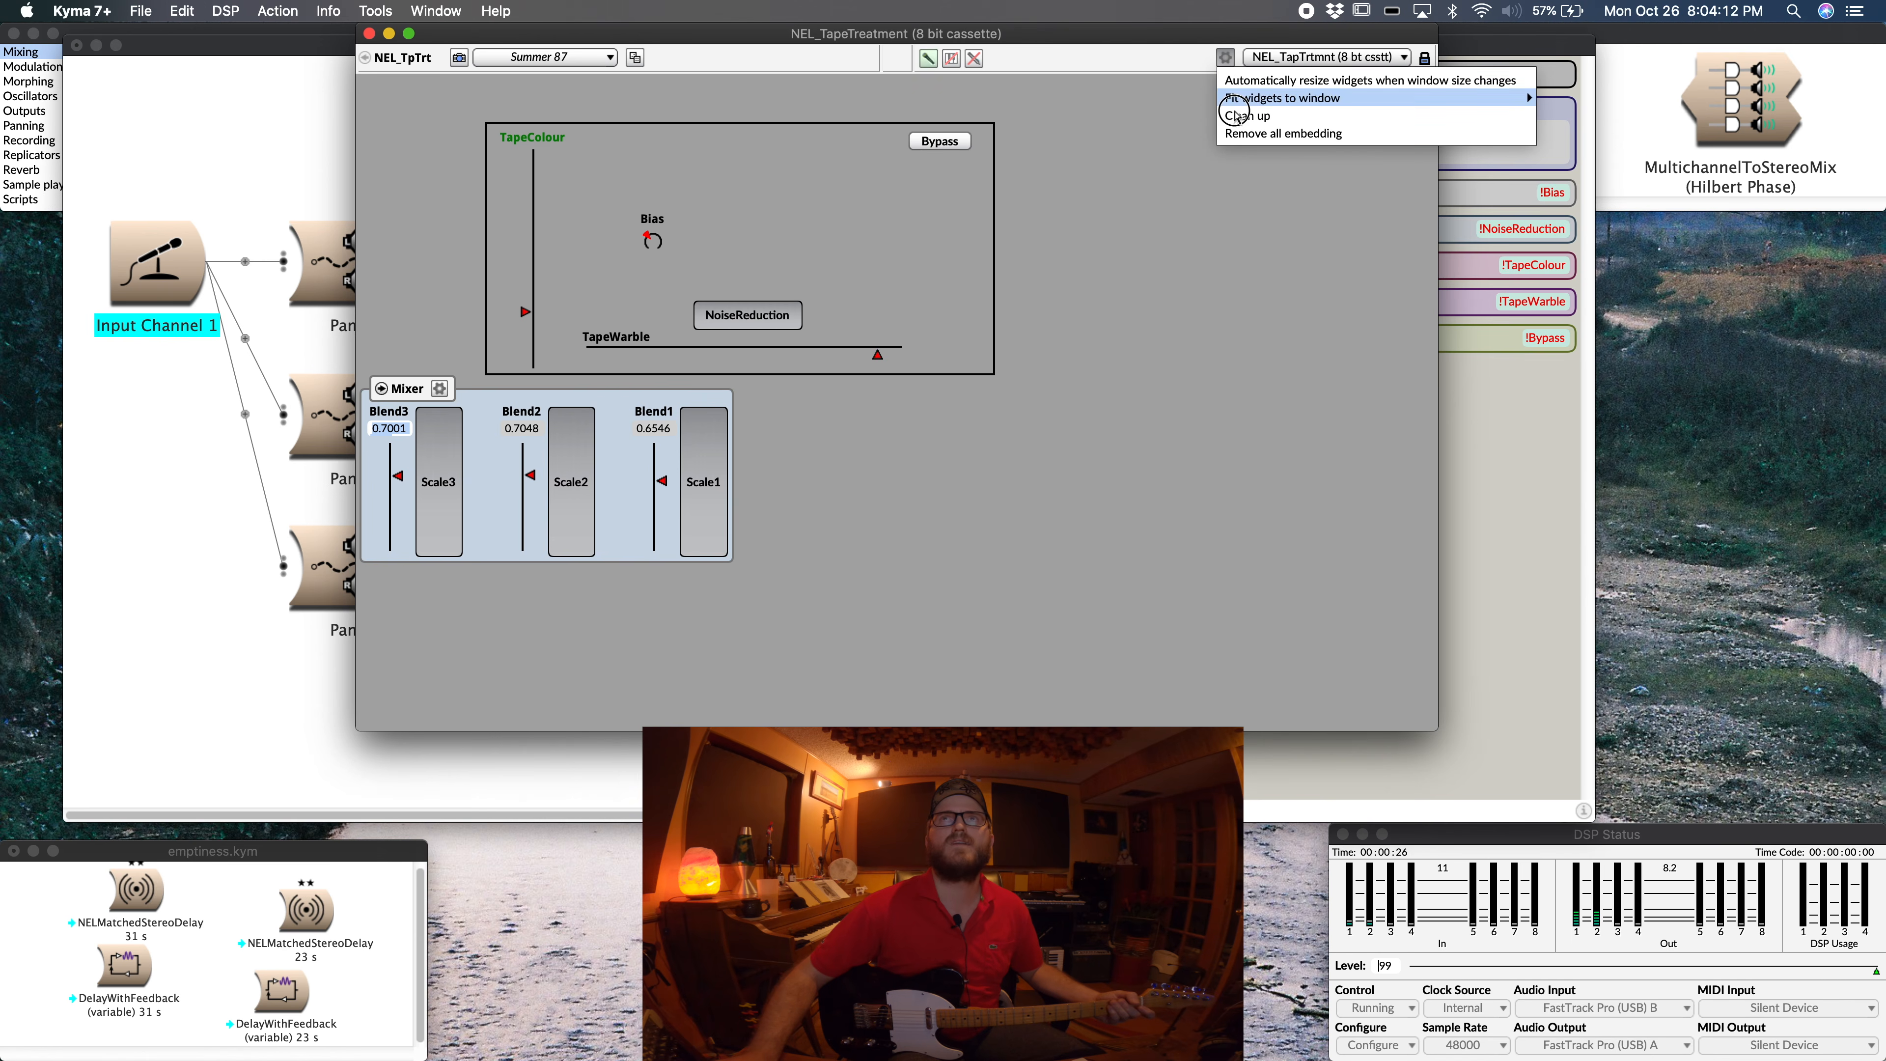
{"action": "left_click", "coordinate": [1253, 134]}
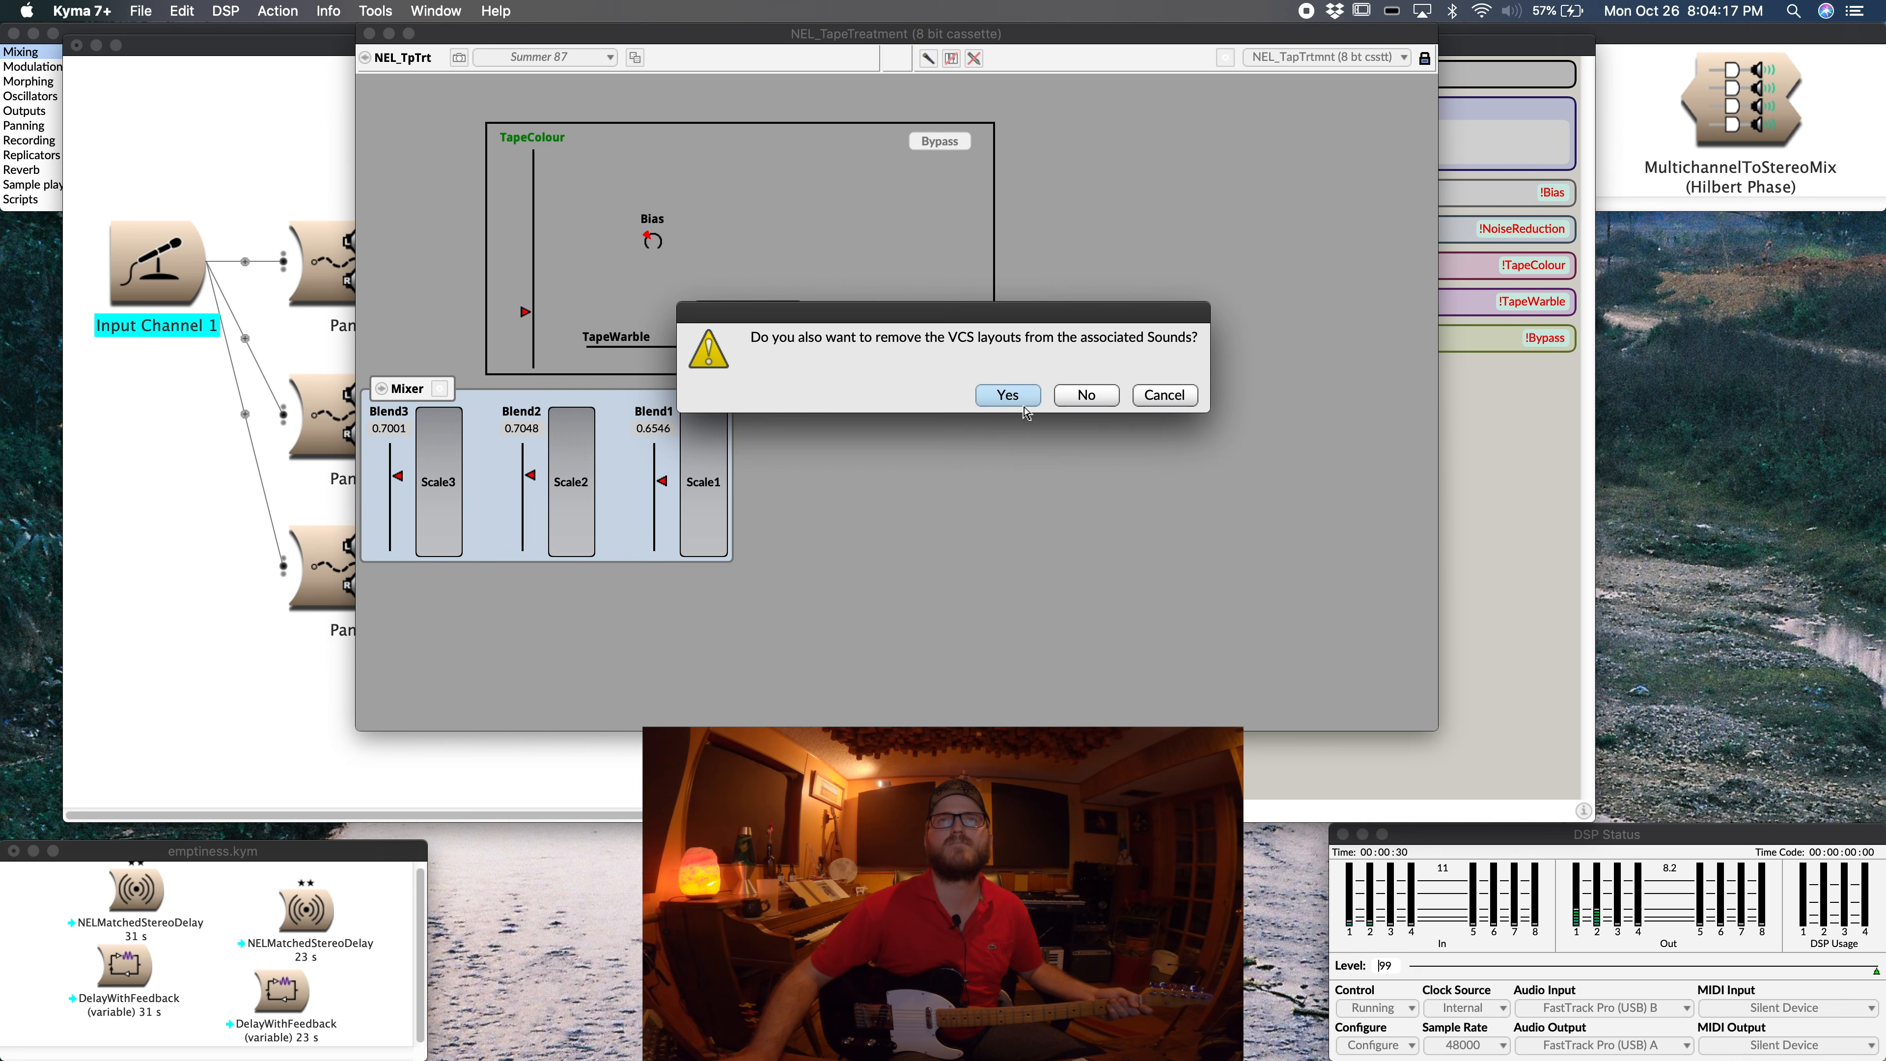
{"action": "left_click", "coordinate": [1072, 405]}
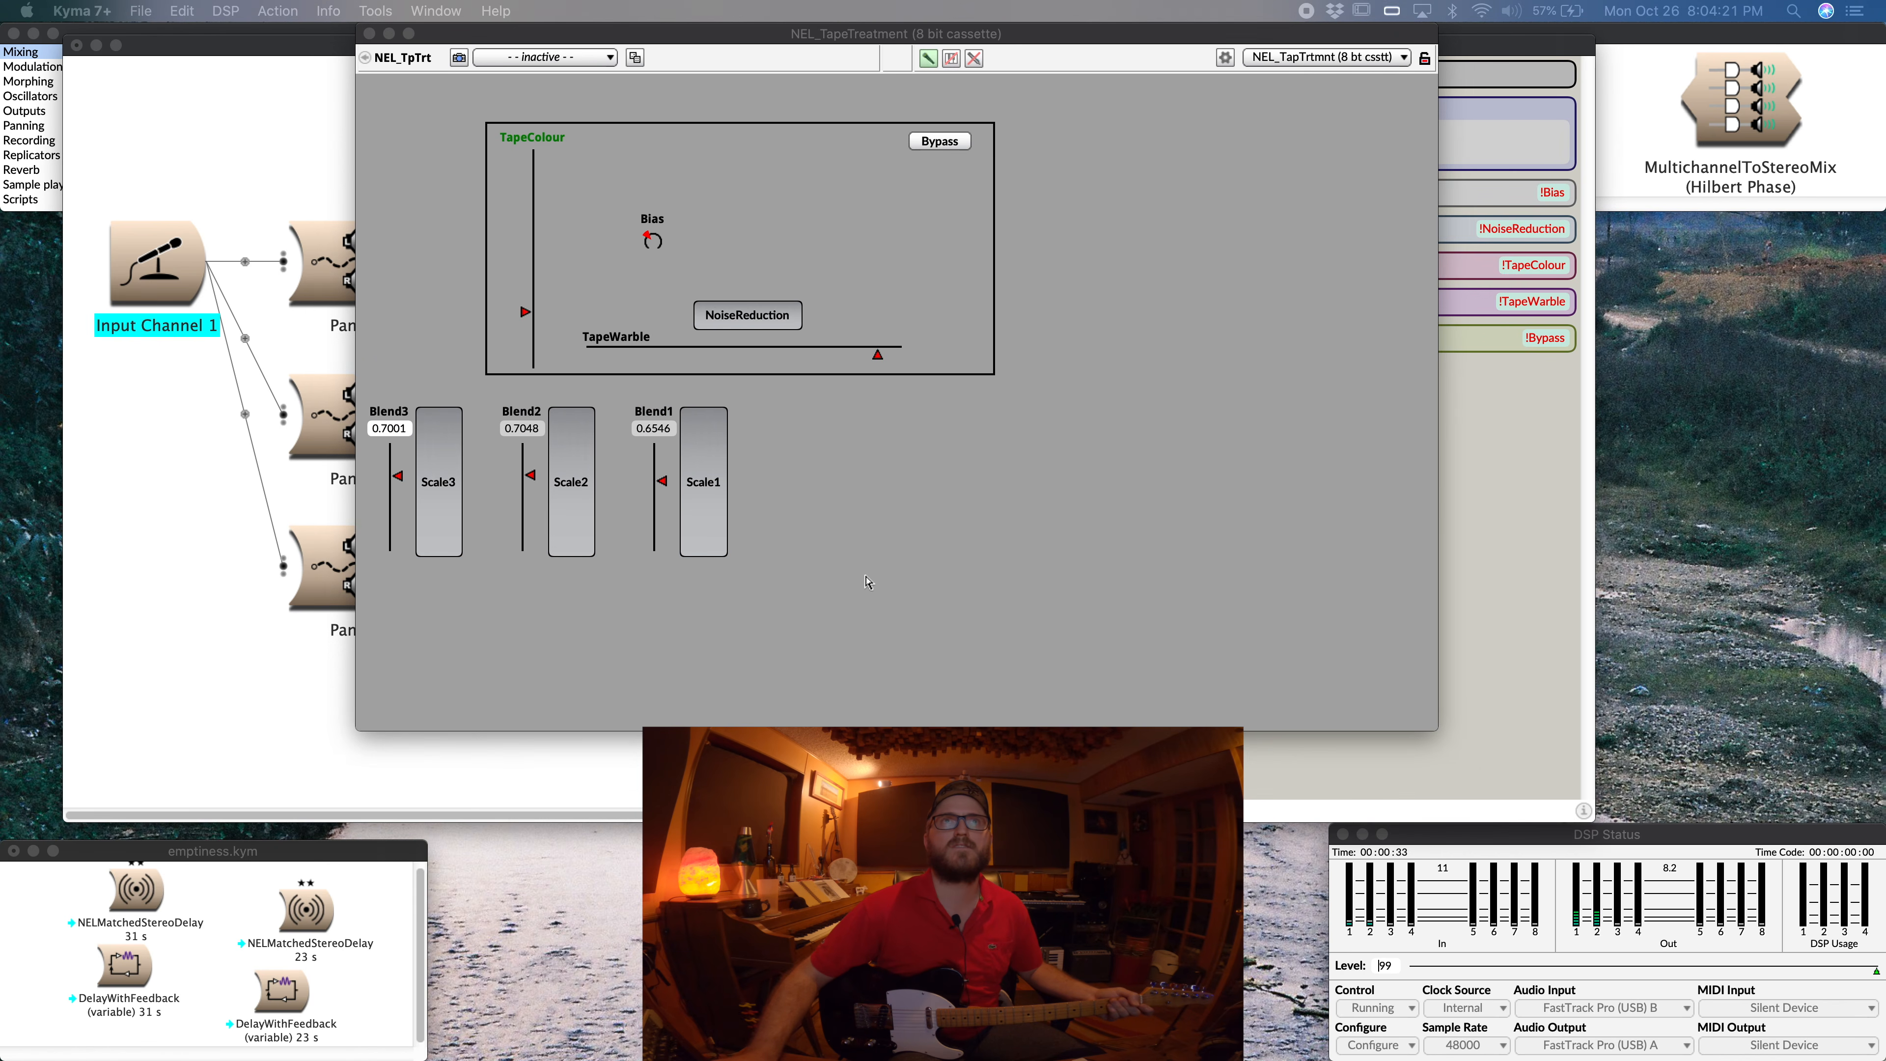
Step: Move all the Blend and Scale widgets together so they sit beneath the tape treatment controls
{"action": "left_click", "coordinate": [846, 598]}
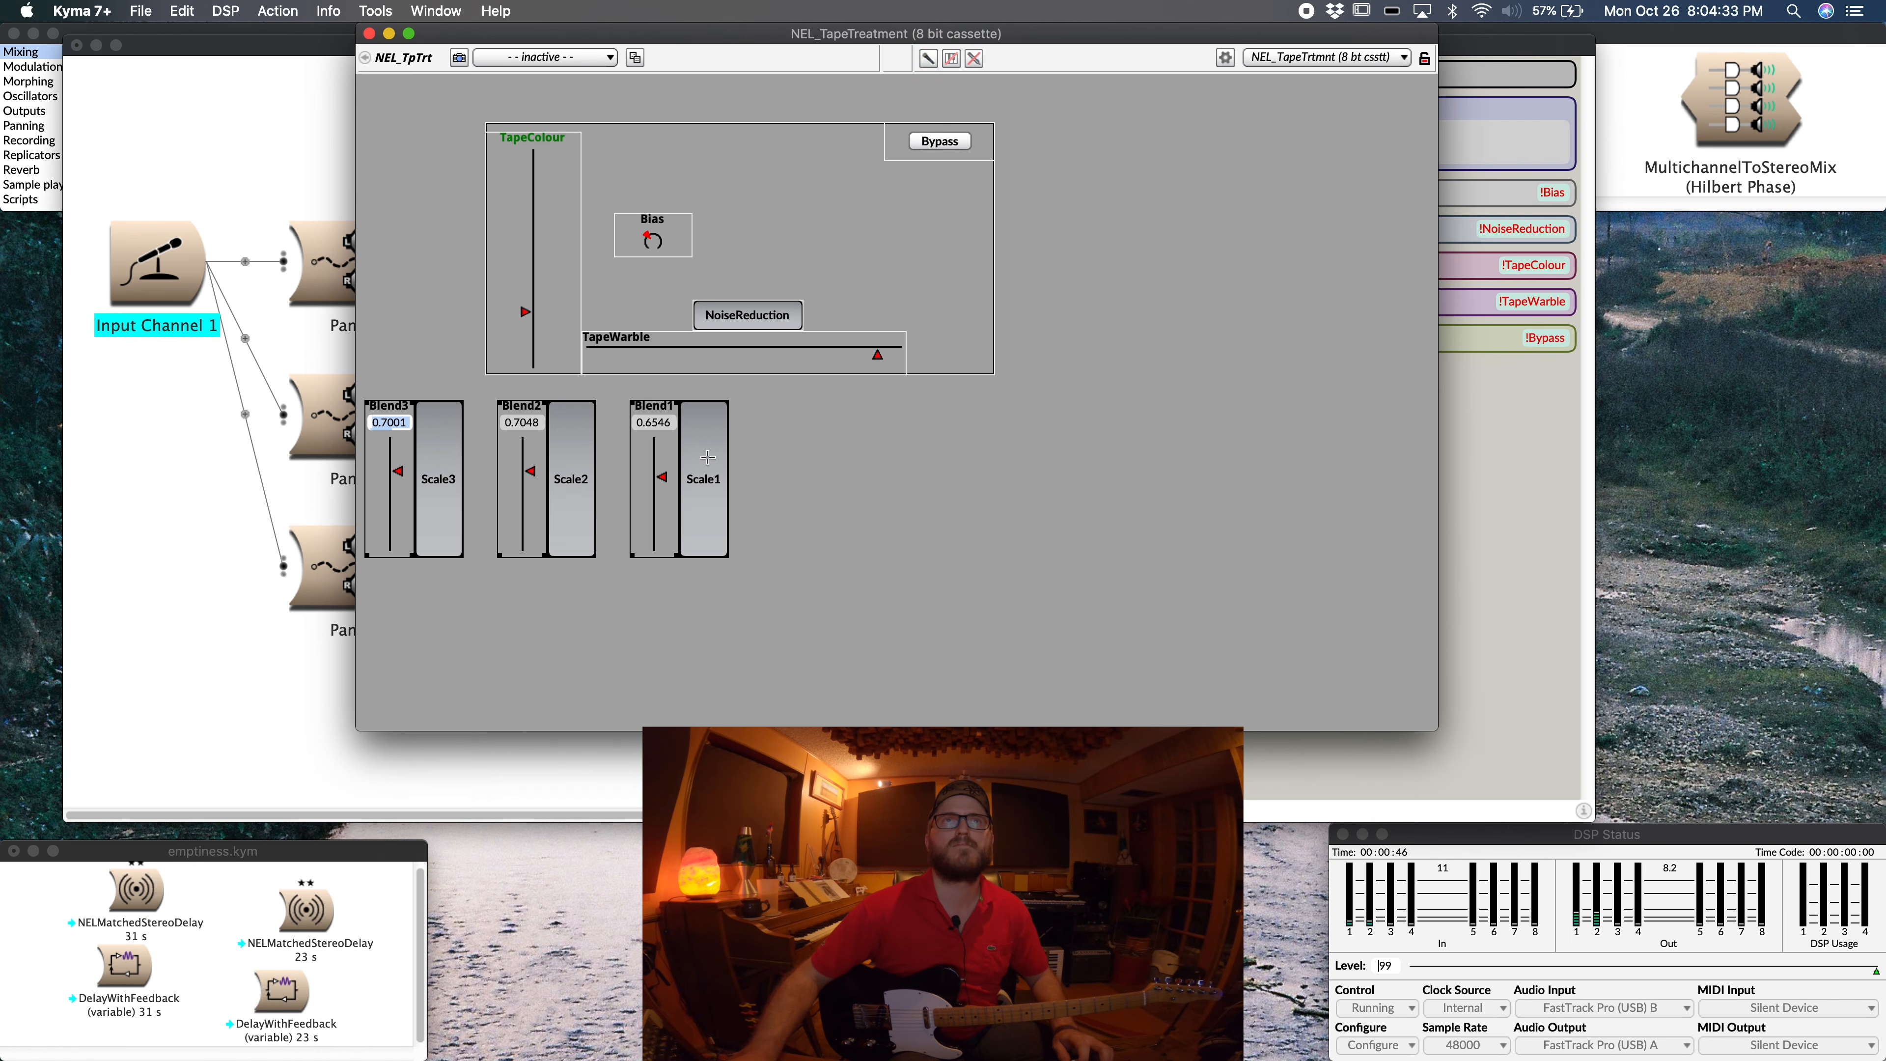
{"action": "left_click_drag", "start_coordinate": [708, 457], "coordinate": [904, 457]}
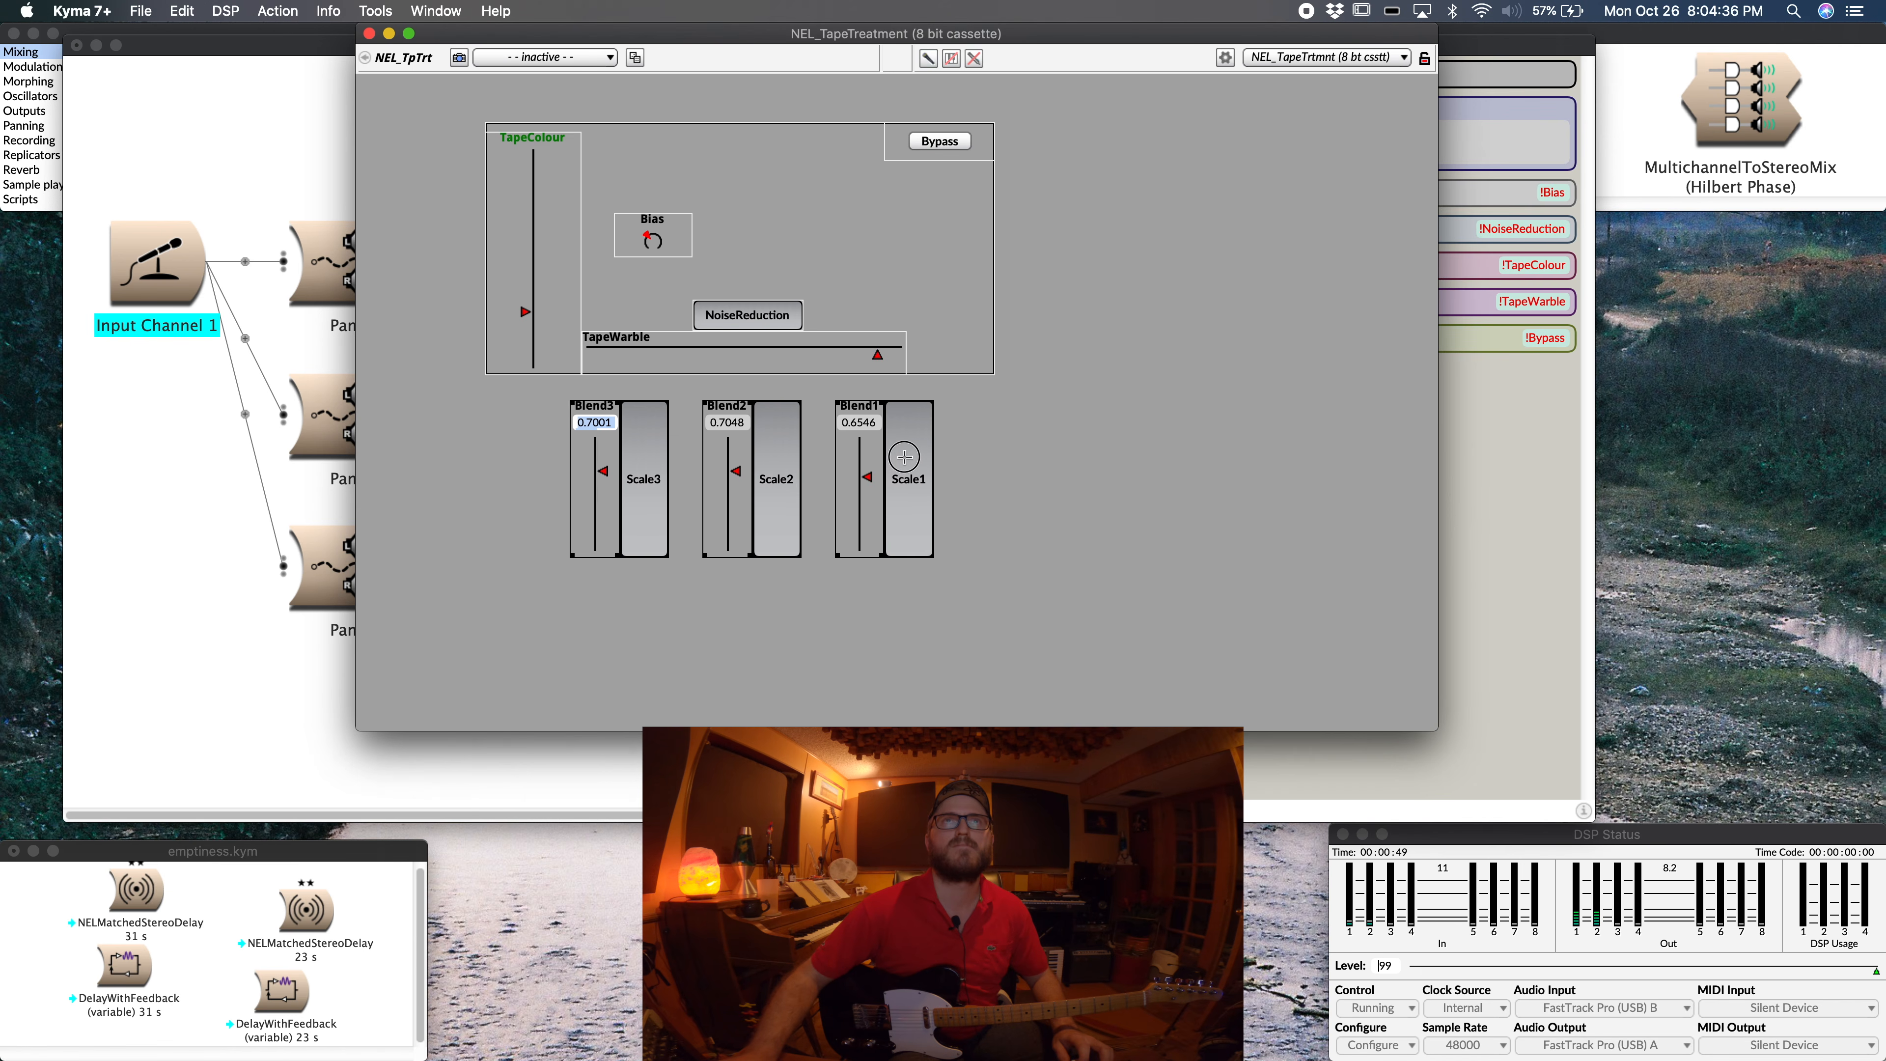
{"action": "left_click", "coordinate": [1059, 478]}
Step: Rearrange the Blend and Scale pairs in the order 1, 2, 3 beneath the tape controls, then lock and keep the layout changes
{"action": "left_click", "coordinate": [916, 434]}
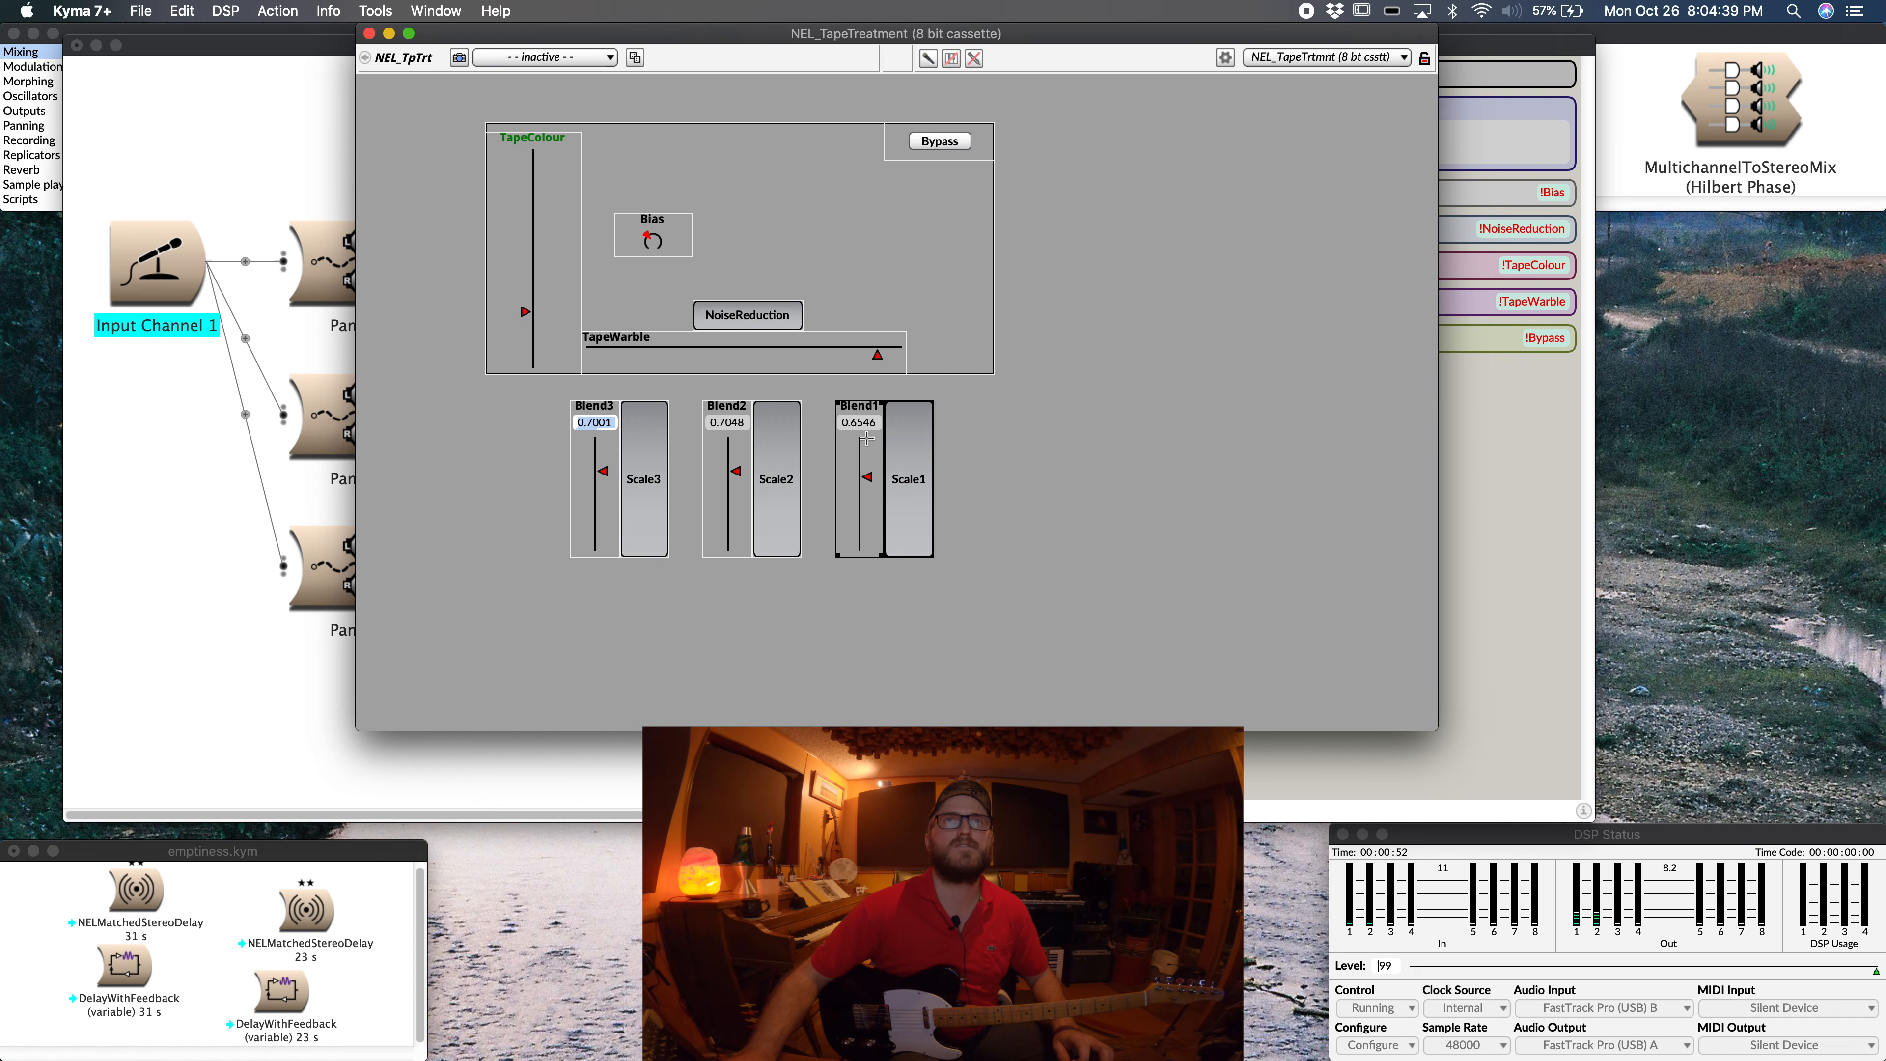
{"action": "left_click_drag", "start_coordinate": [866, 438], "coordinate": [514, 445]}
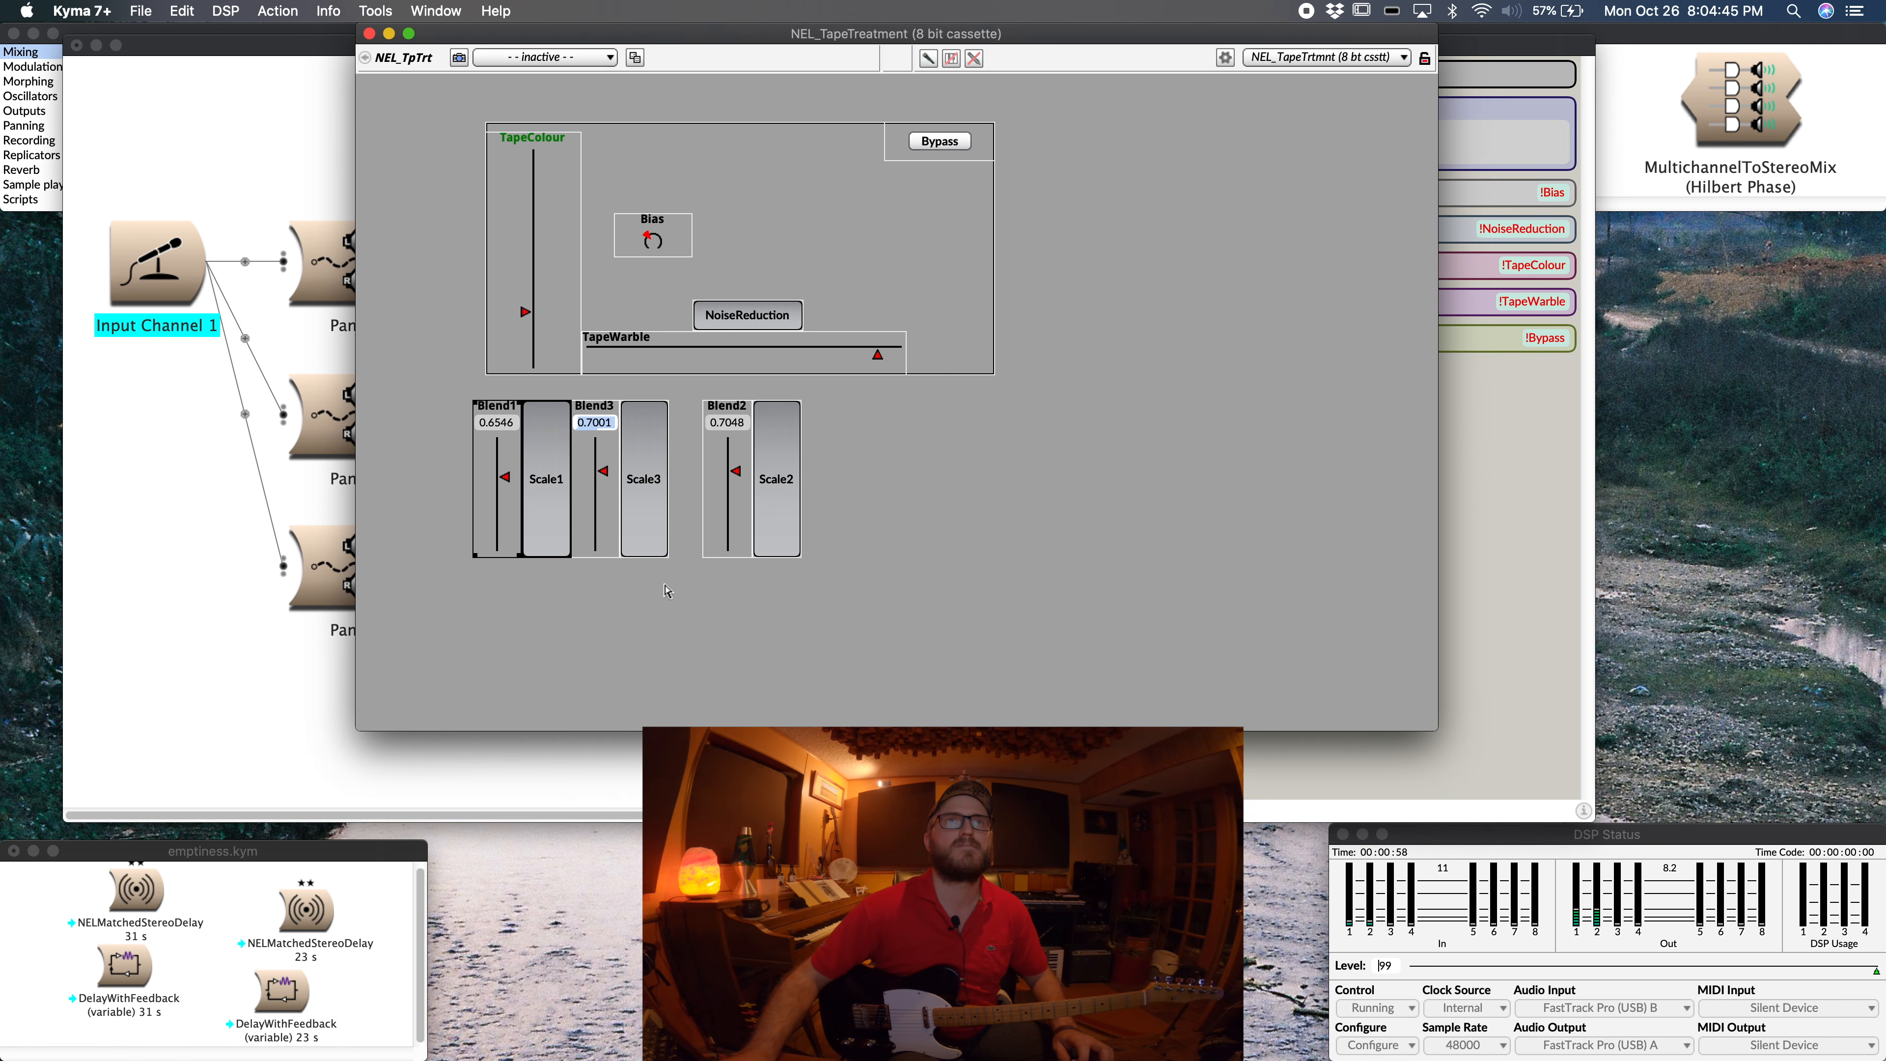
{"action": "left_click", "coordinate": [640, 548]}
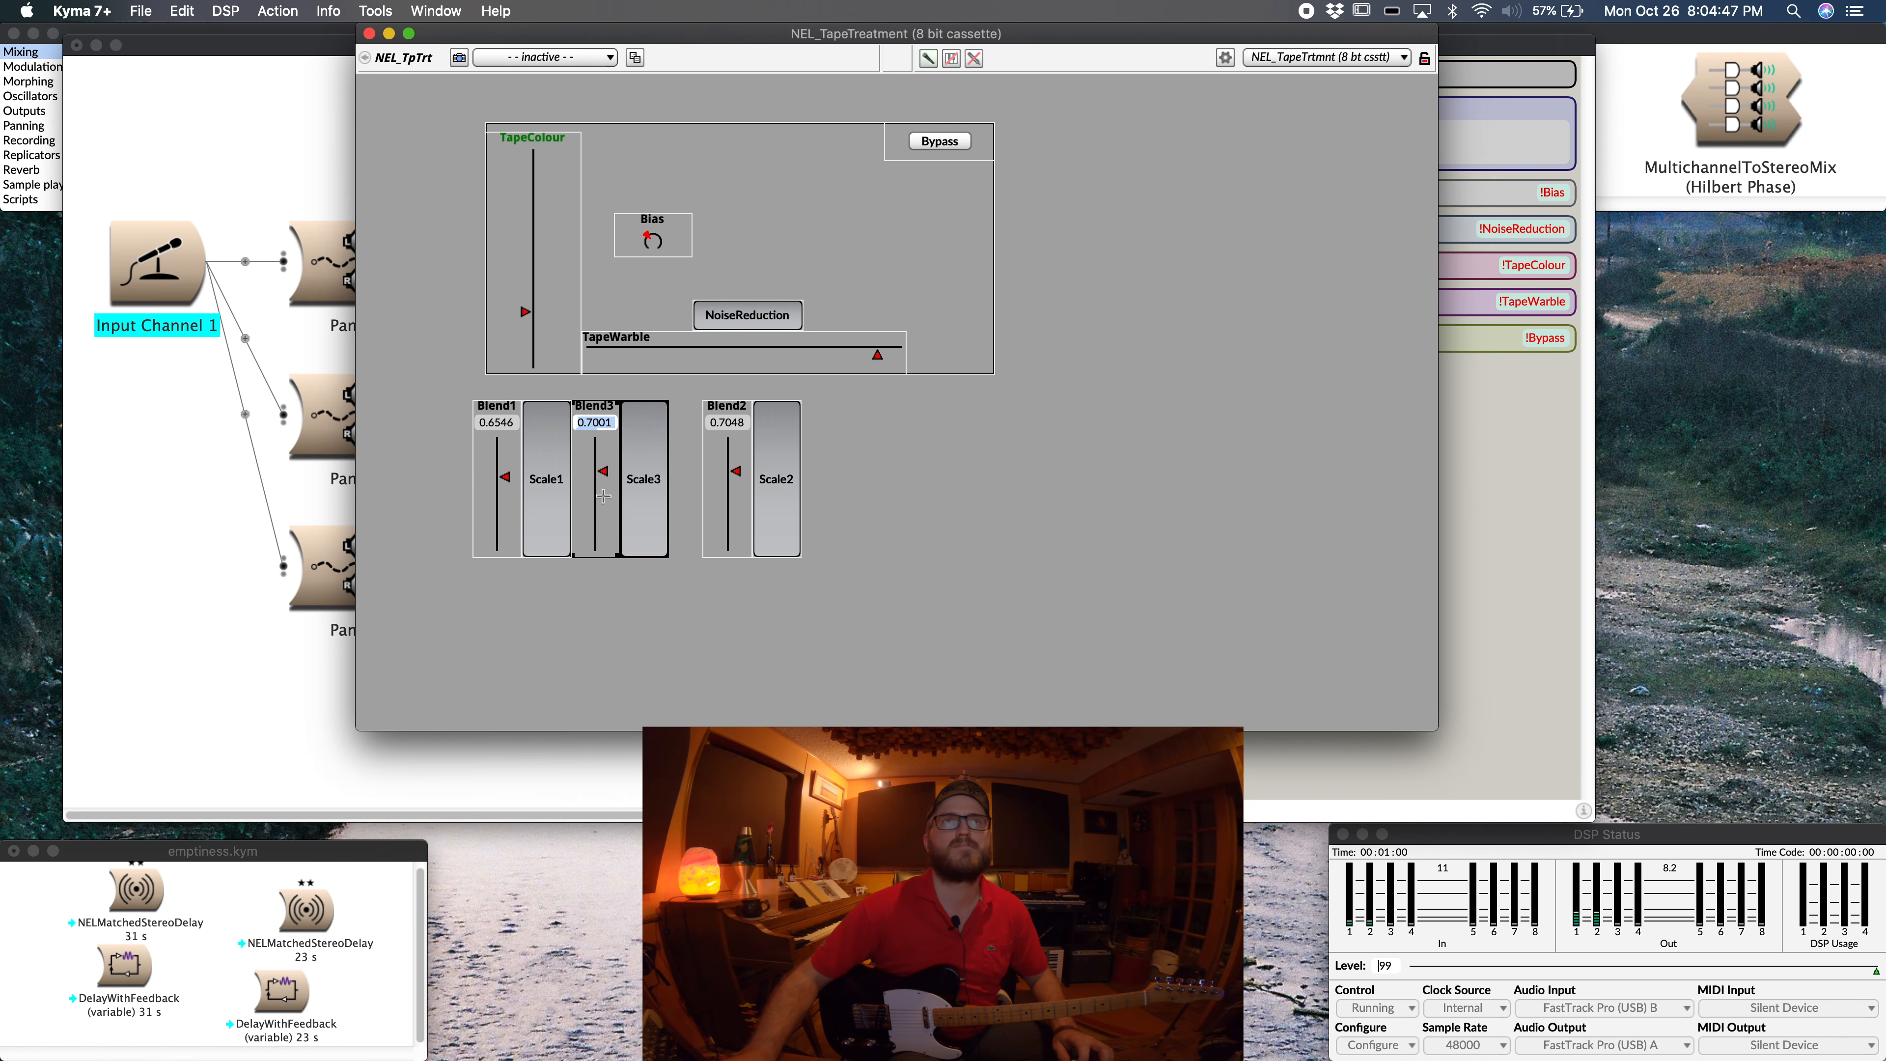
{"action": "left_click_drag", "start_coordinate": [603, 496], "coordinate": [912, 493]}
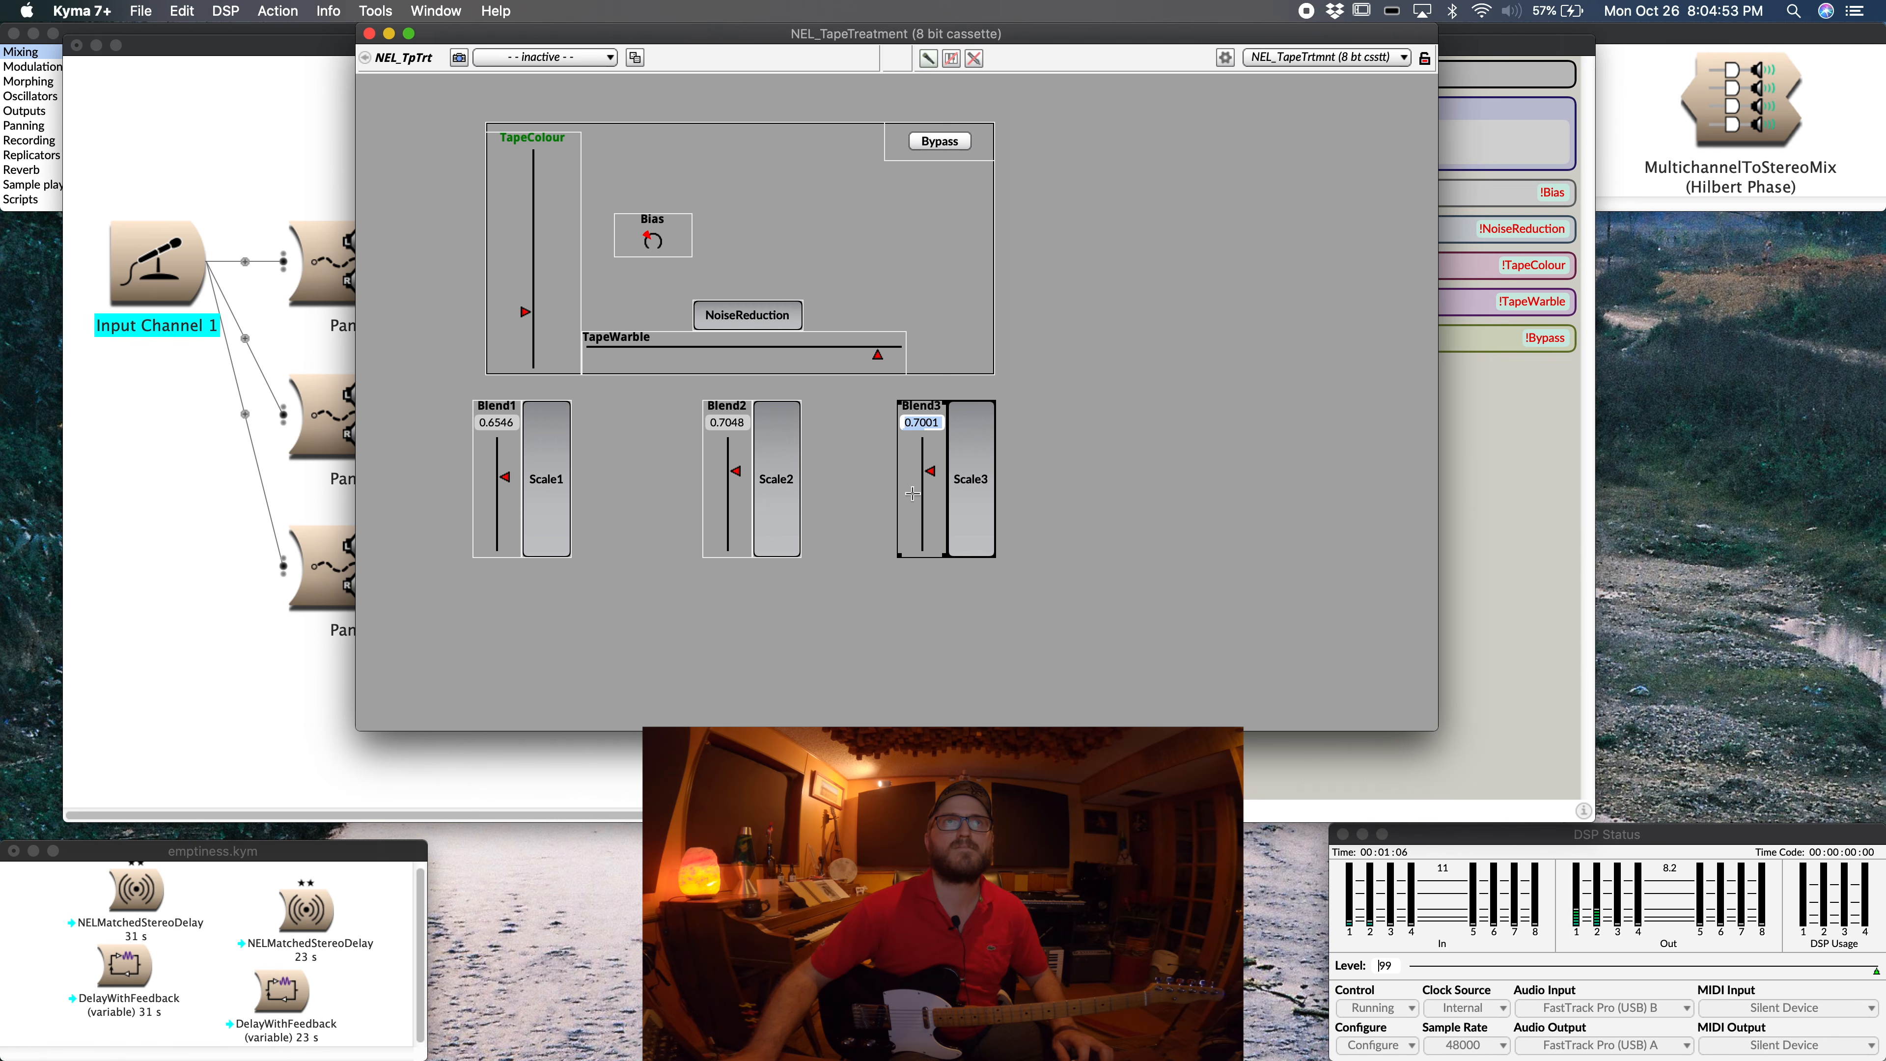
{"action": "left_click_drag", "start_coordinate": [622, 475], "coordinate": [498, 454]}
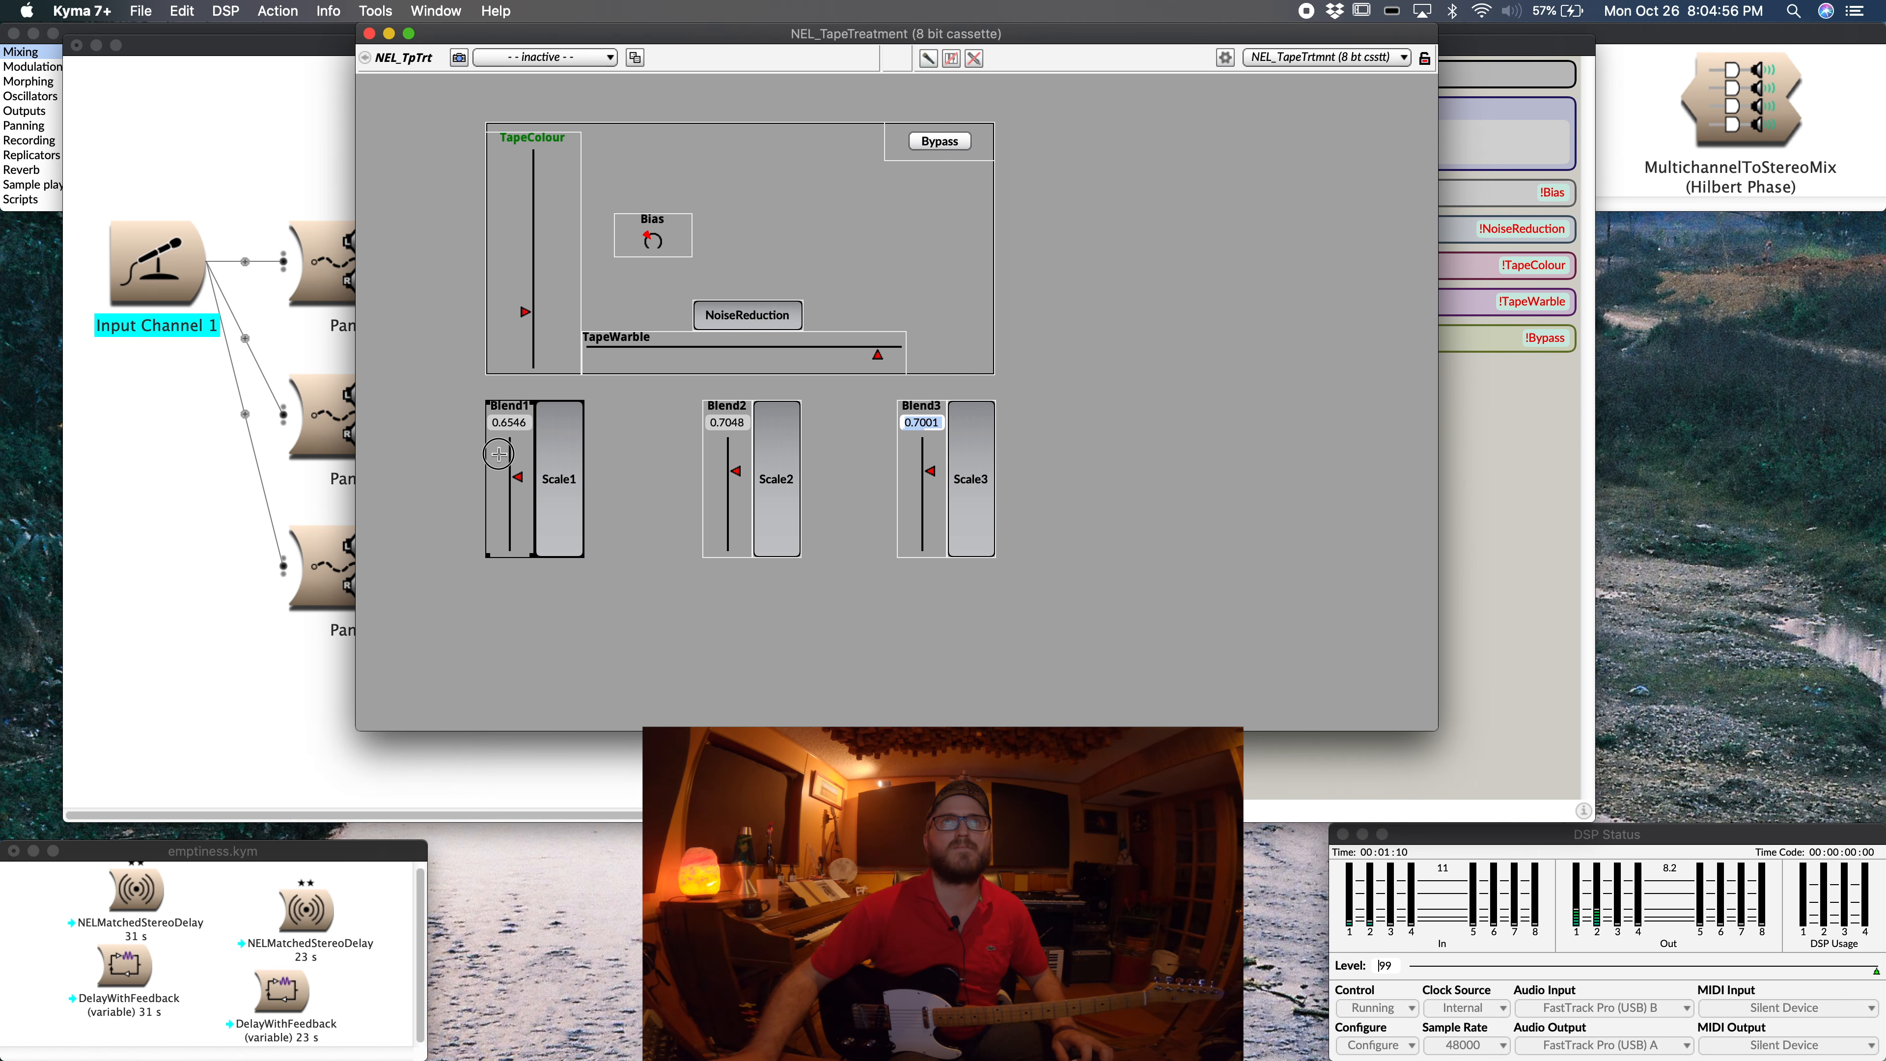
{"action": "left_click", "coordinate": [1425, 60]}
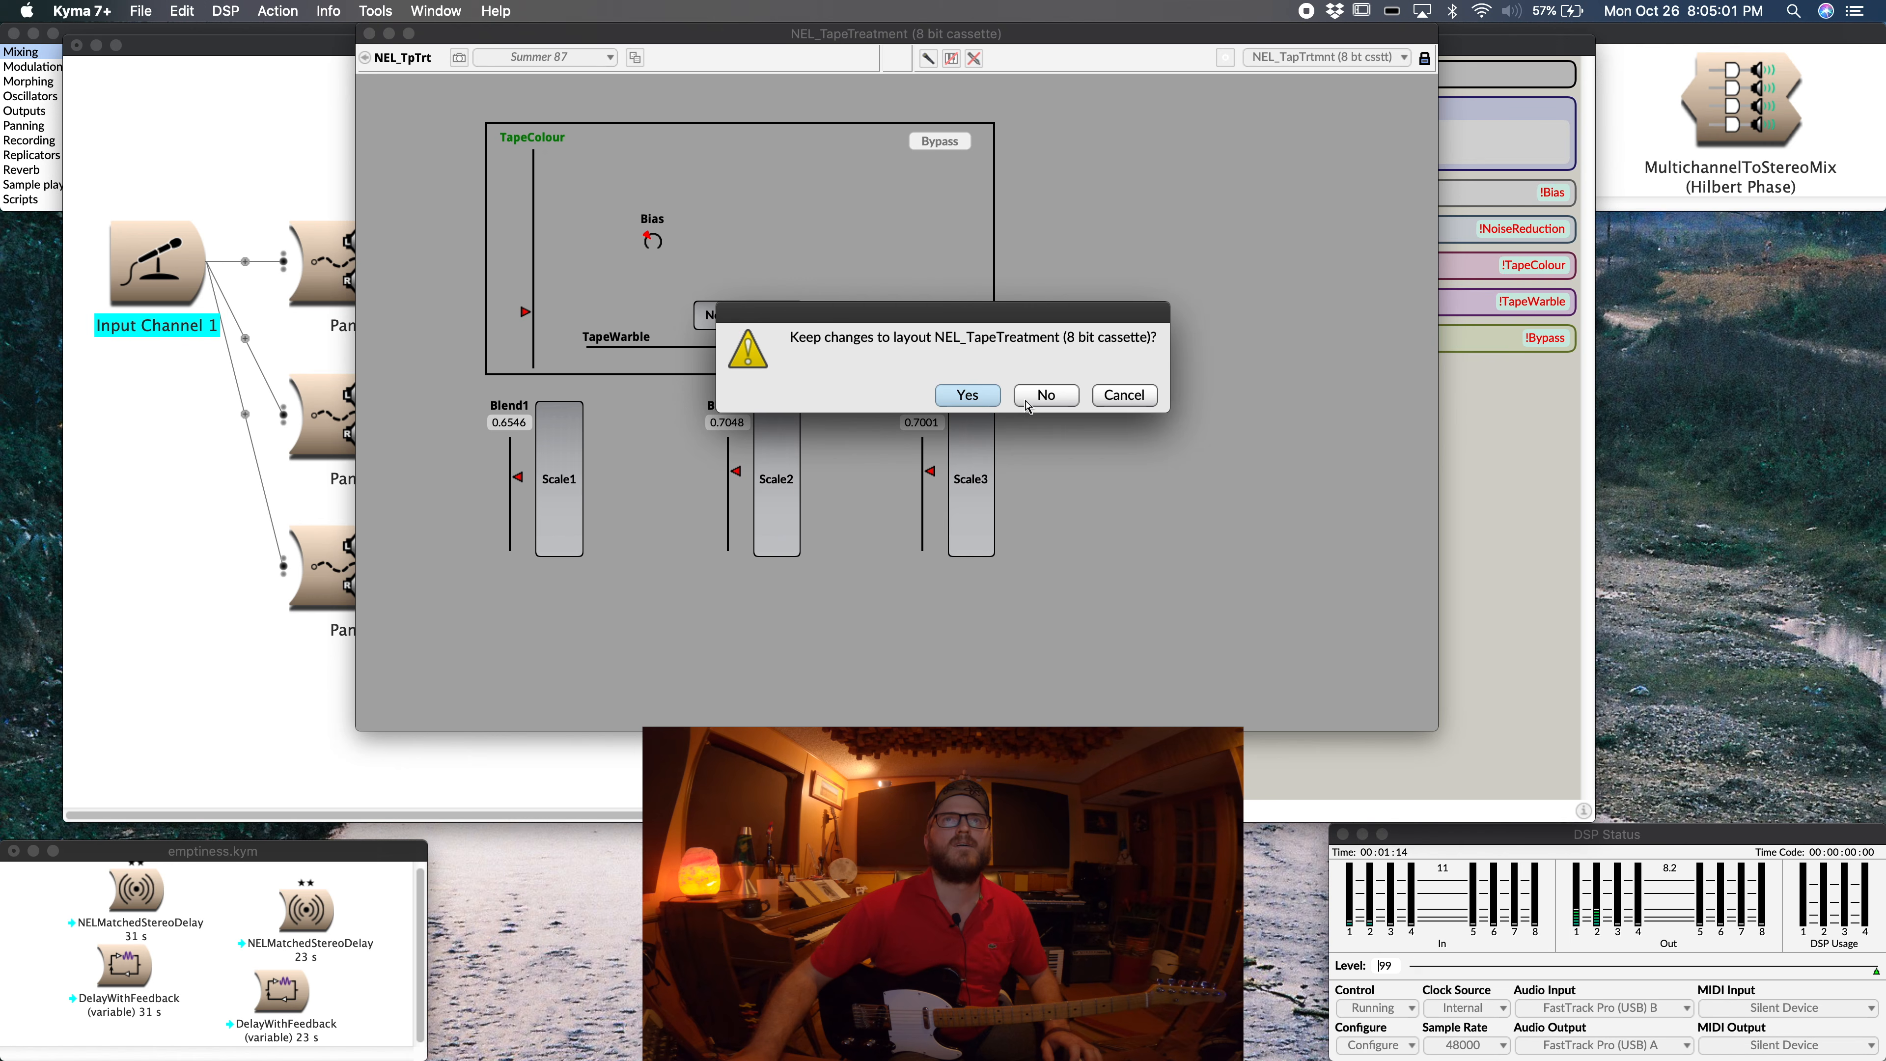
{"action": "left_click", "coordinate": [960, 396]}
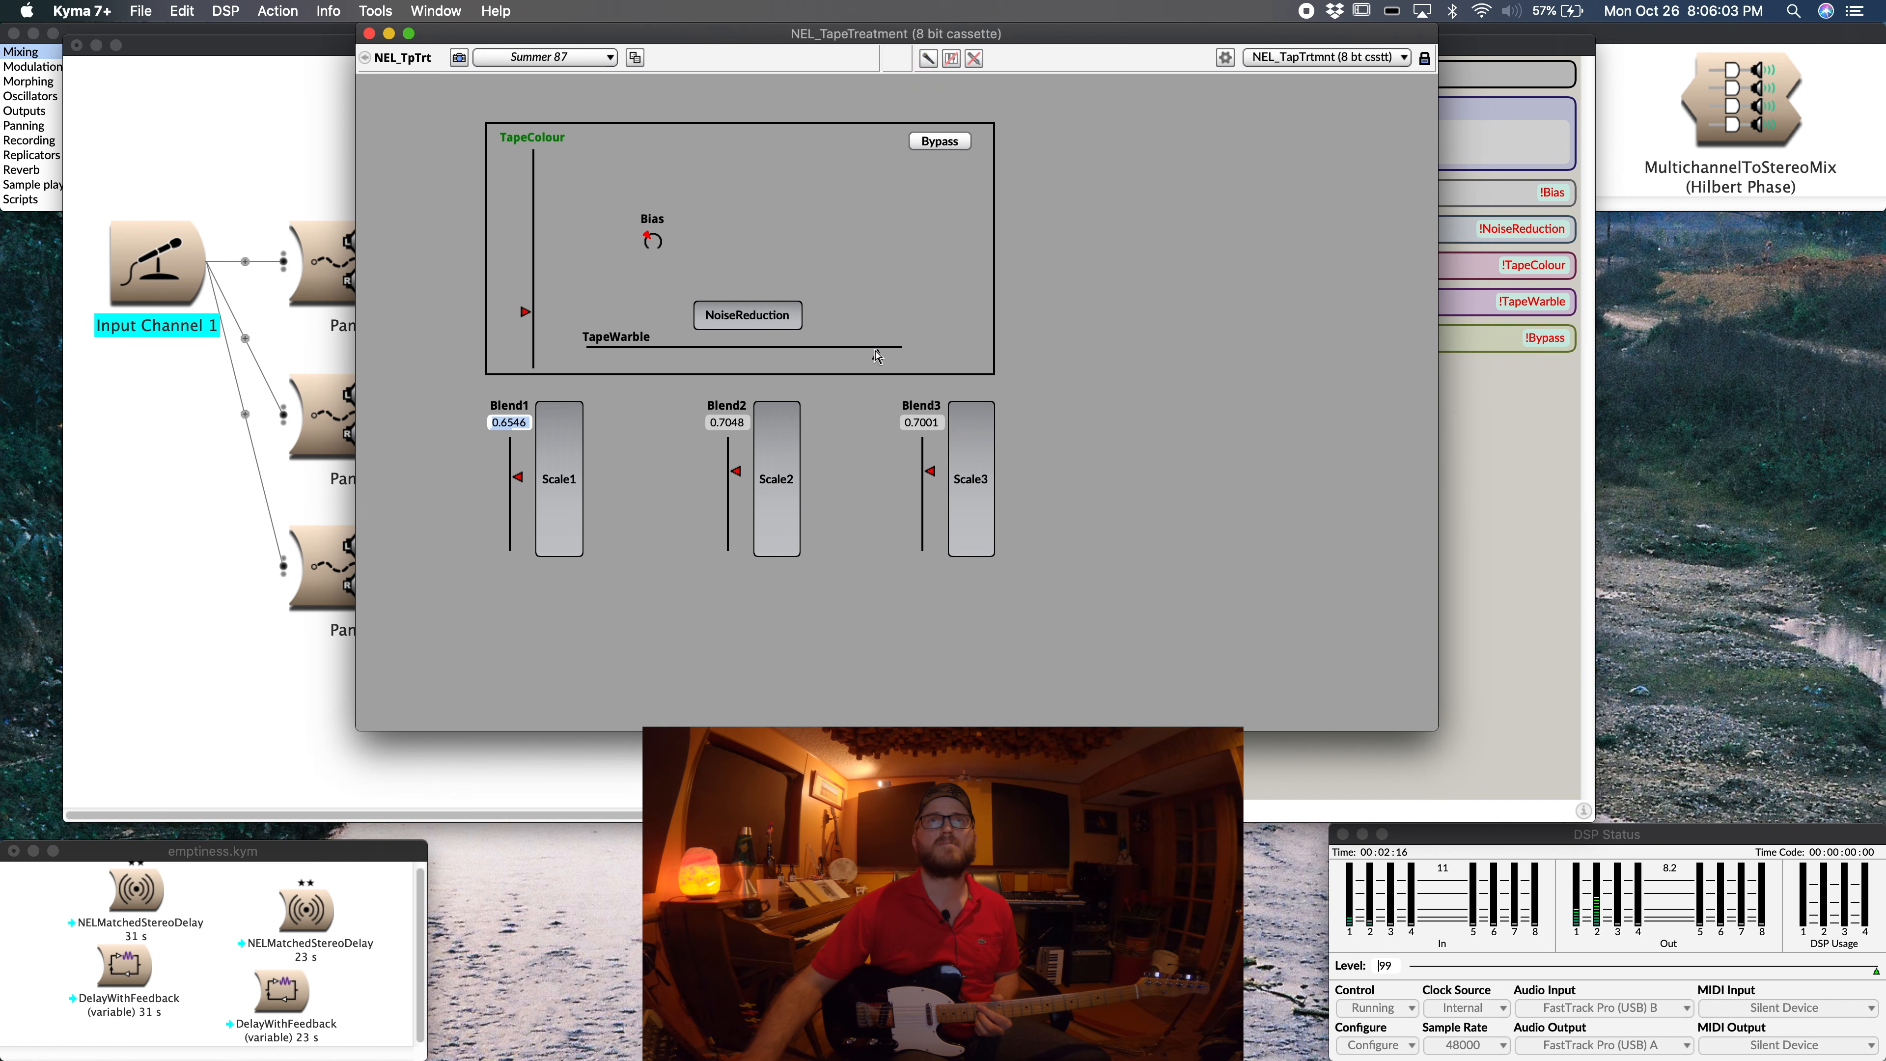
Step: Lower the TapeWarble fader slightly and switch the Scale2 toggle
{"action": "left_click_drag", "start_coordinate": [876, 353], "coordinate": [869, 356]}
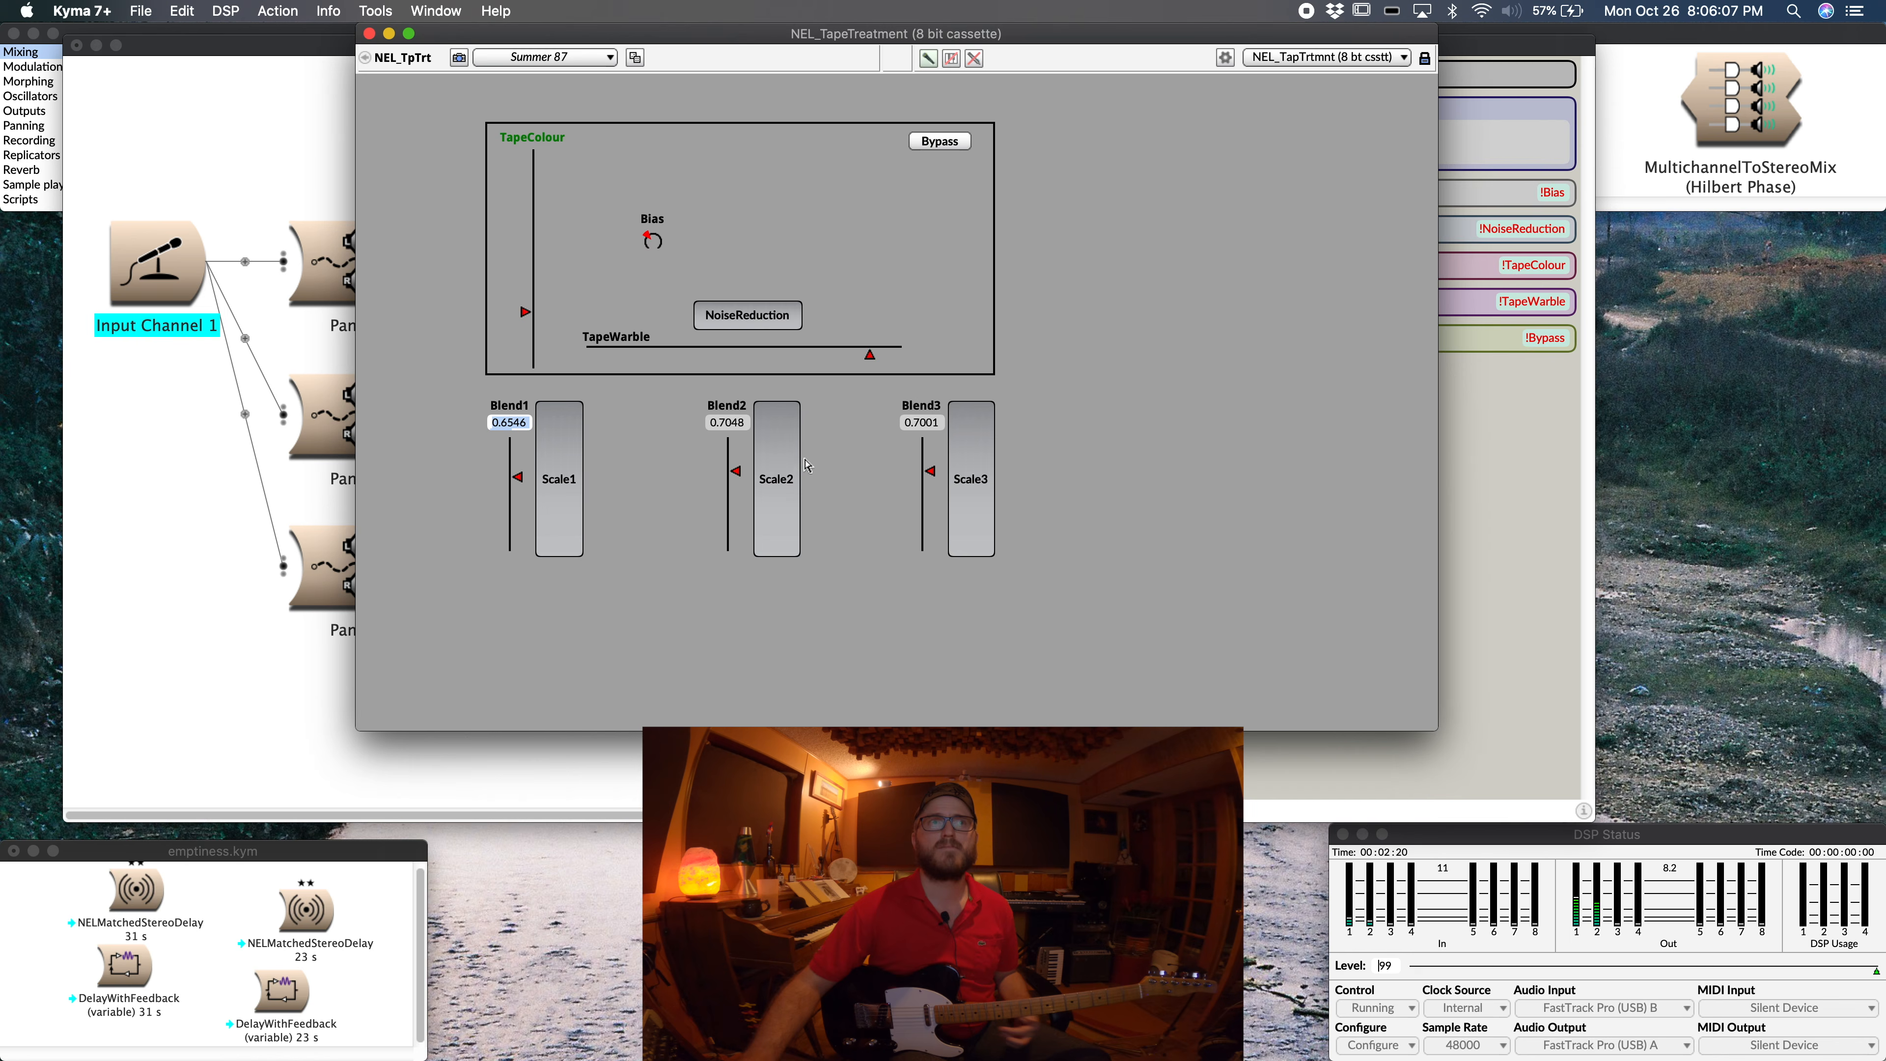
{"action": "left_click", "coordinate": [779, 464]}
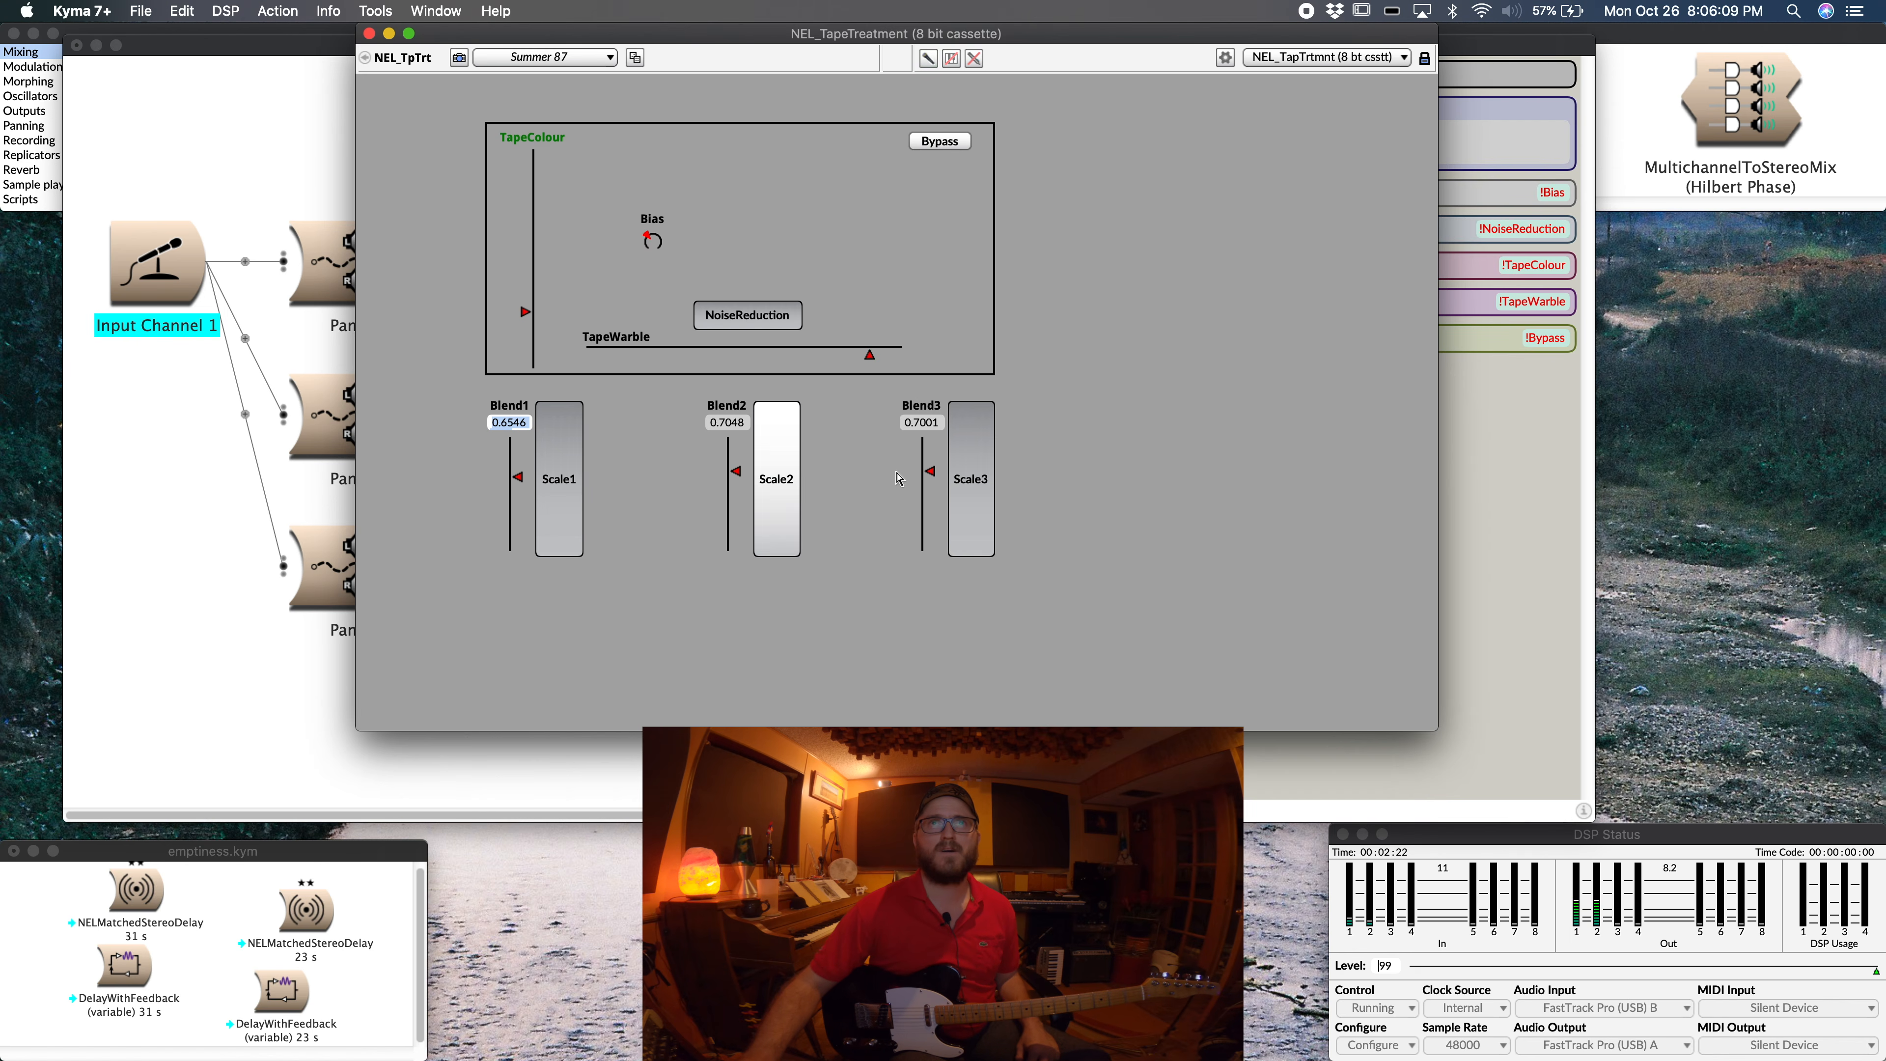
Step: Turn on the Scale3 toggle on the control surface
{"action": "left_click", "coordinate": [971, 479]}
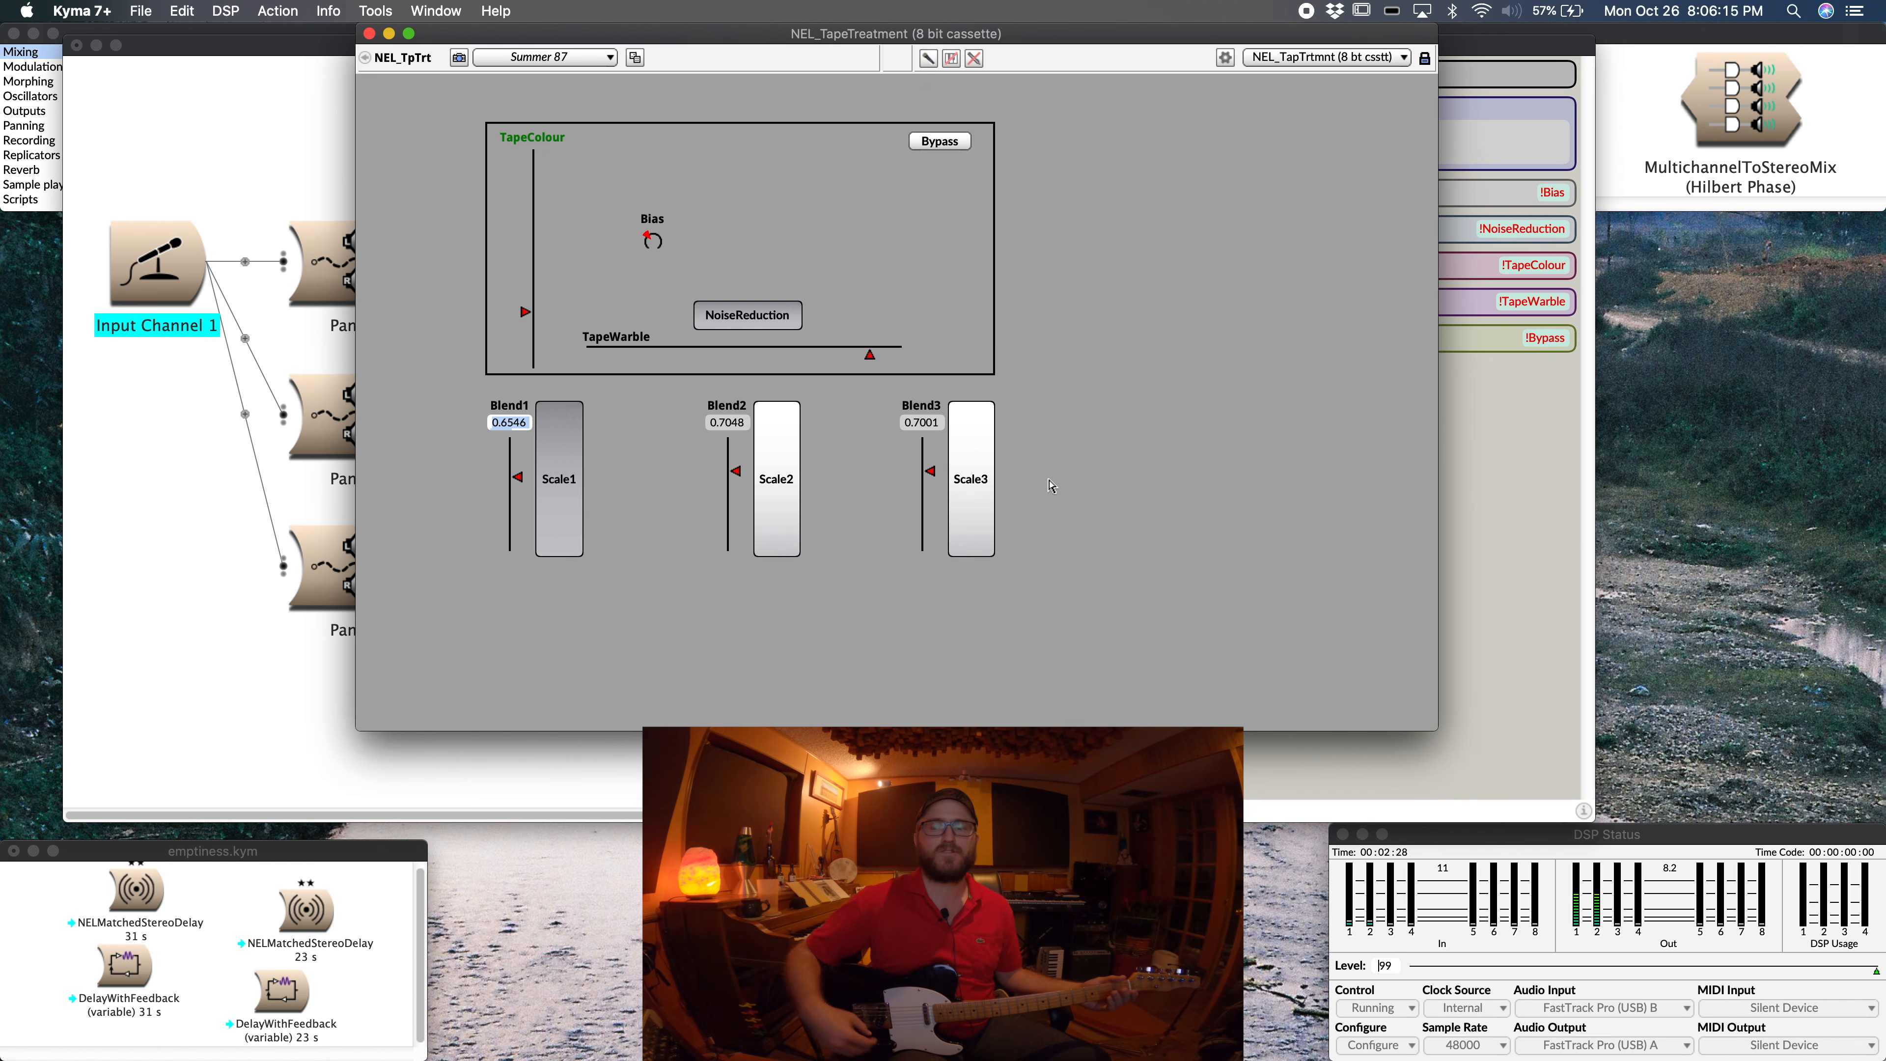
Step: Return to the signal flow and examine the parameters of the 17 s and 31 s NELMatchedStereoDelay Sounds
{"action": "left_click", "coordinate": [259, 199]}
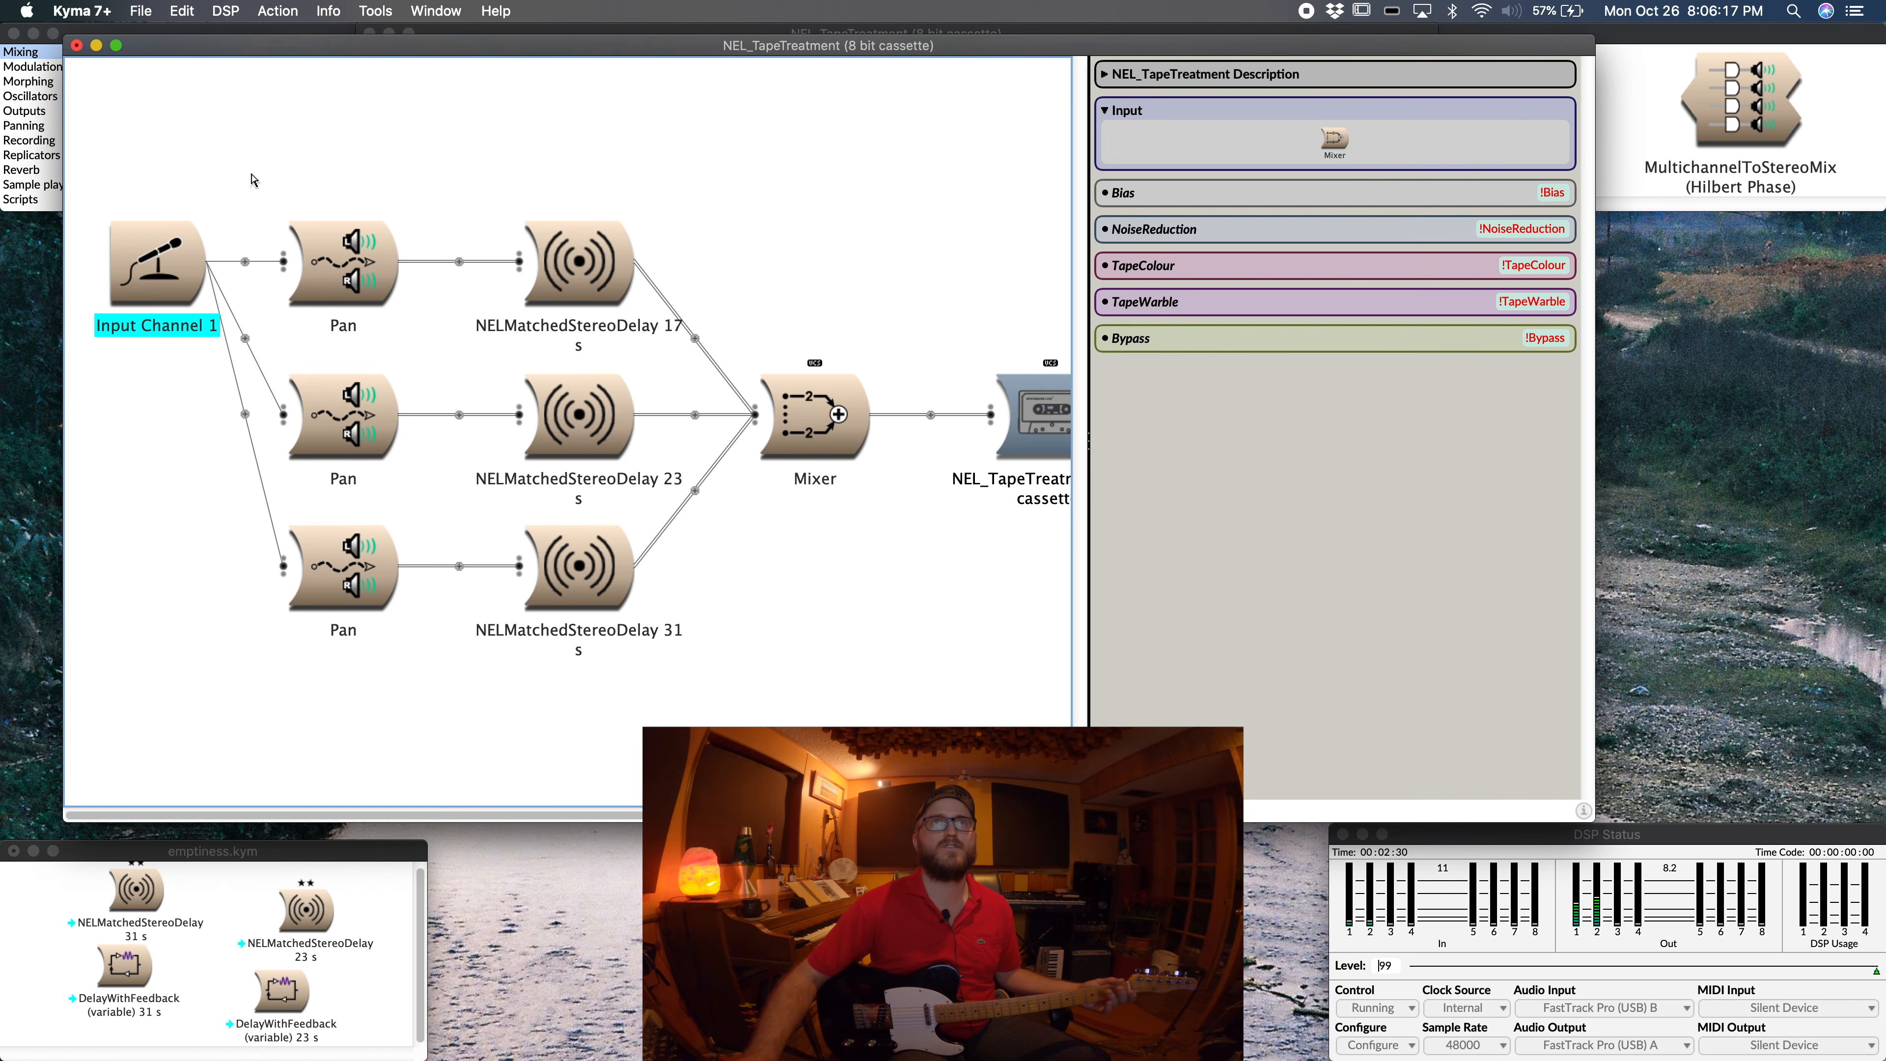
{"action": "left_click", "coordinate": [586, 278]}
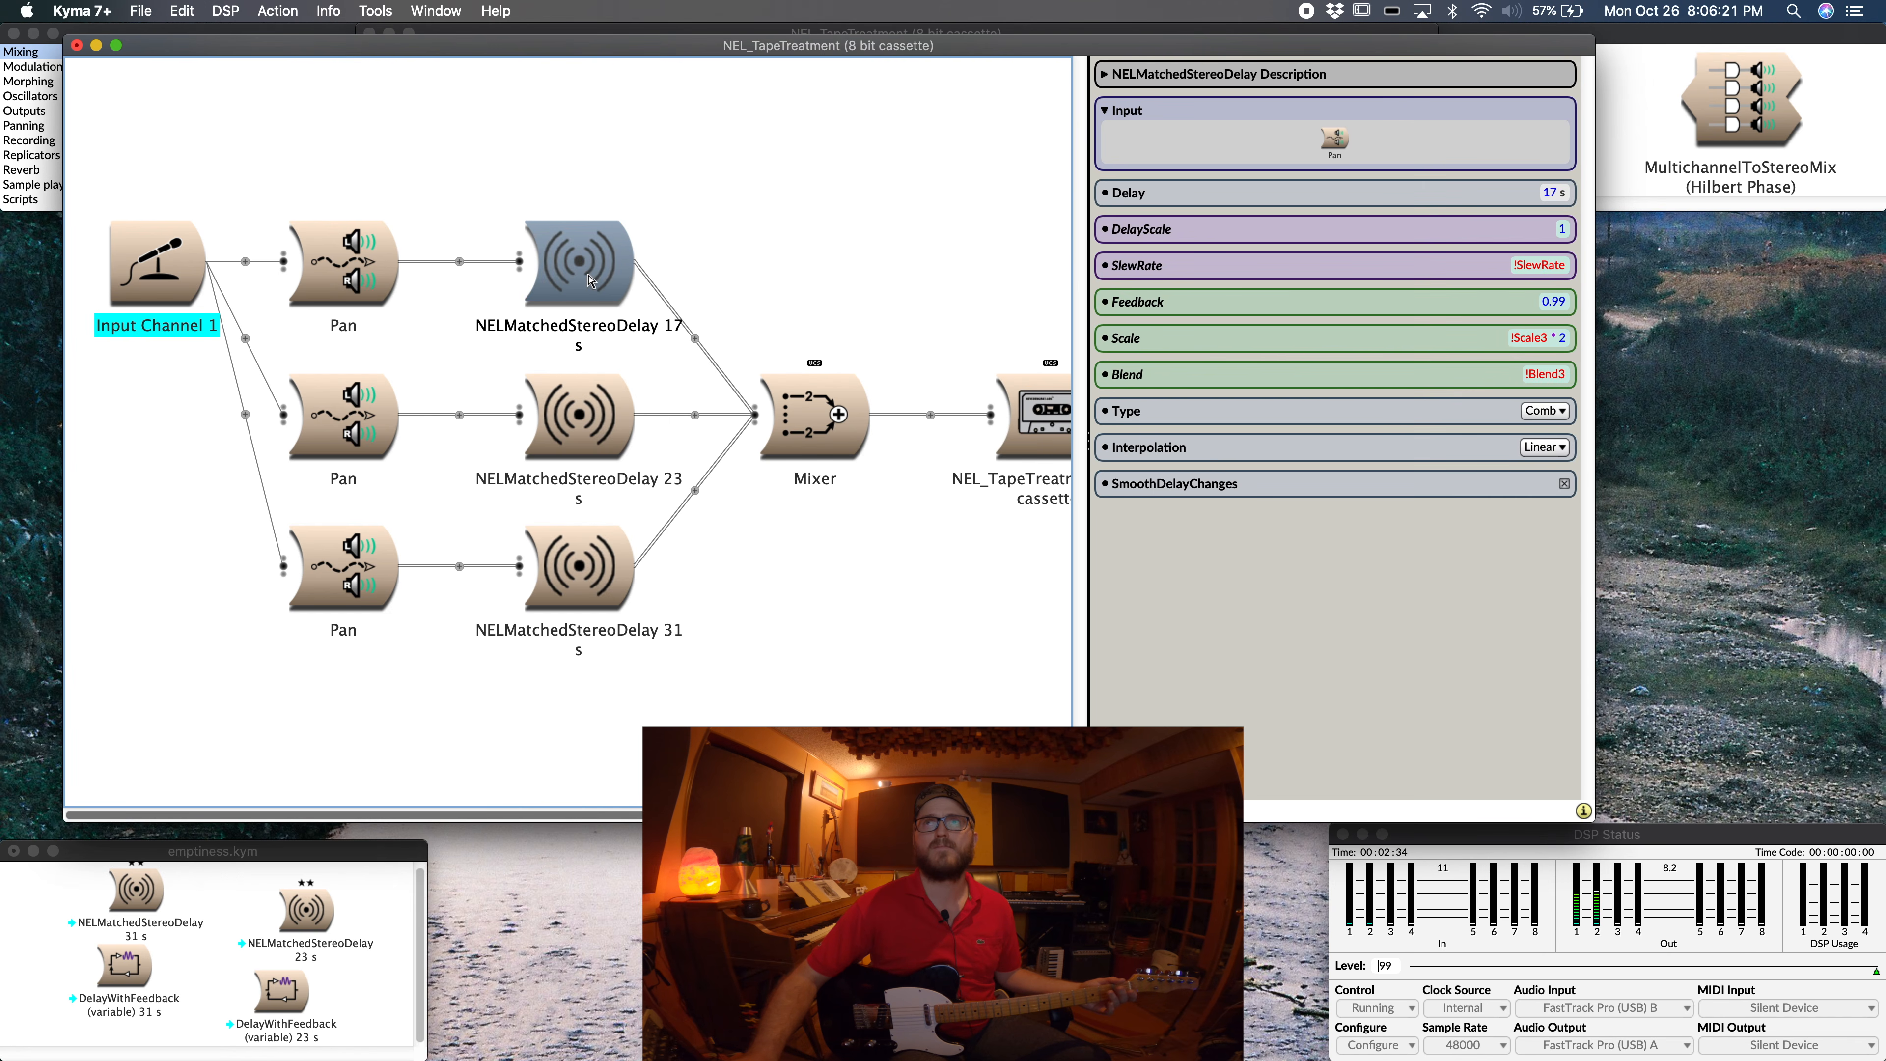
{"action": "left_click", "coordinate": [576, 582]}
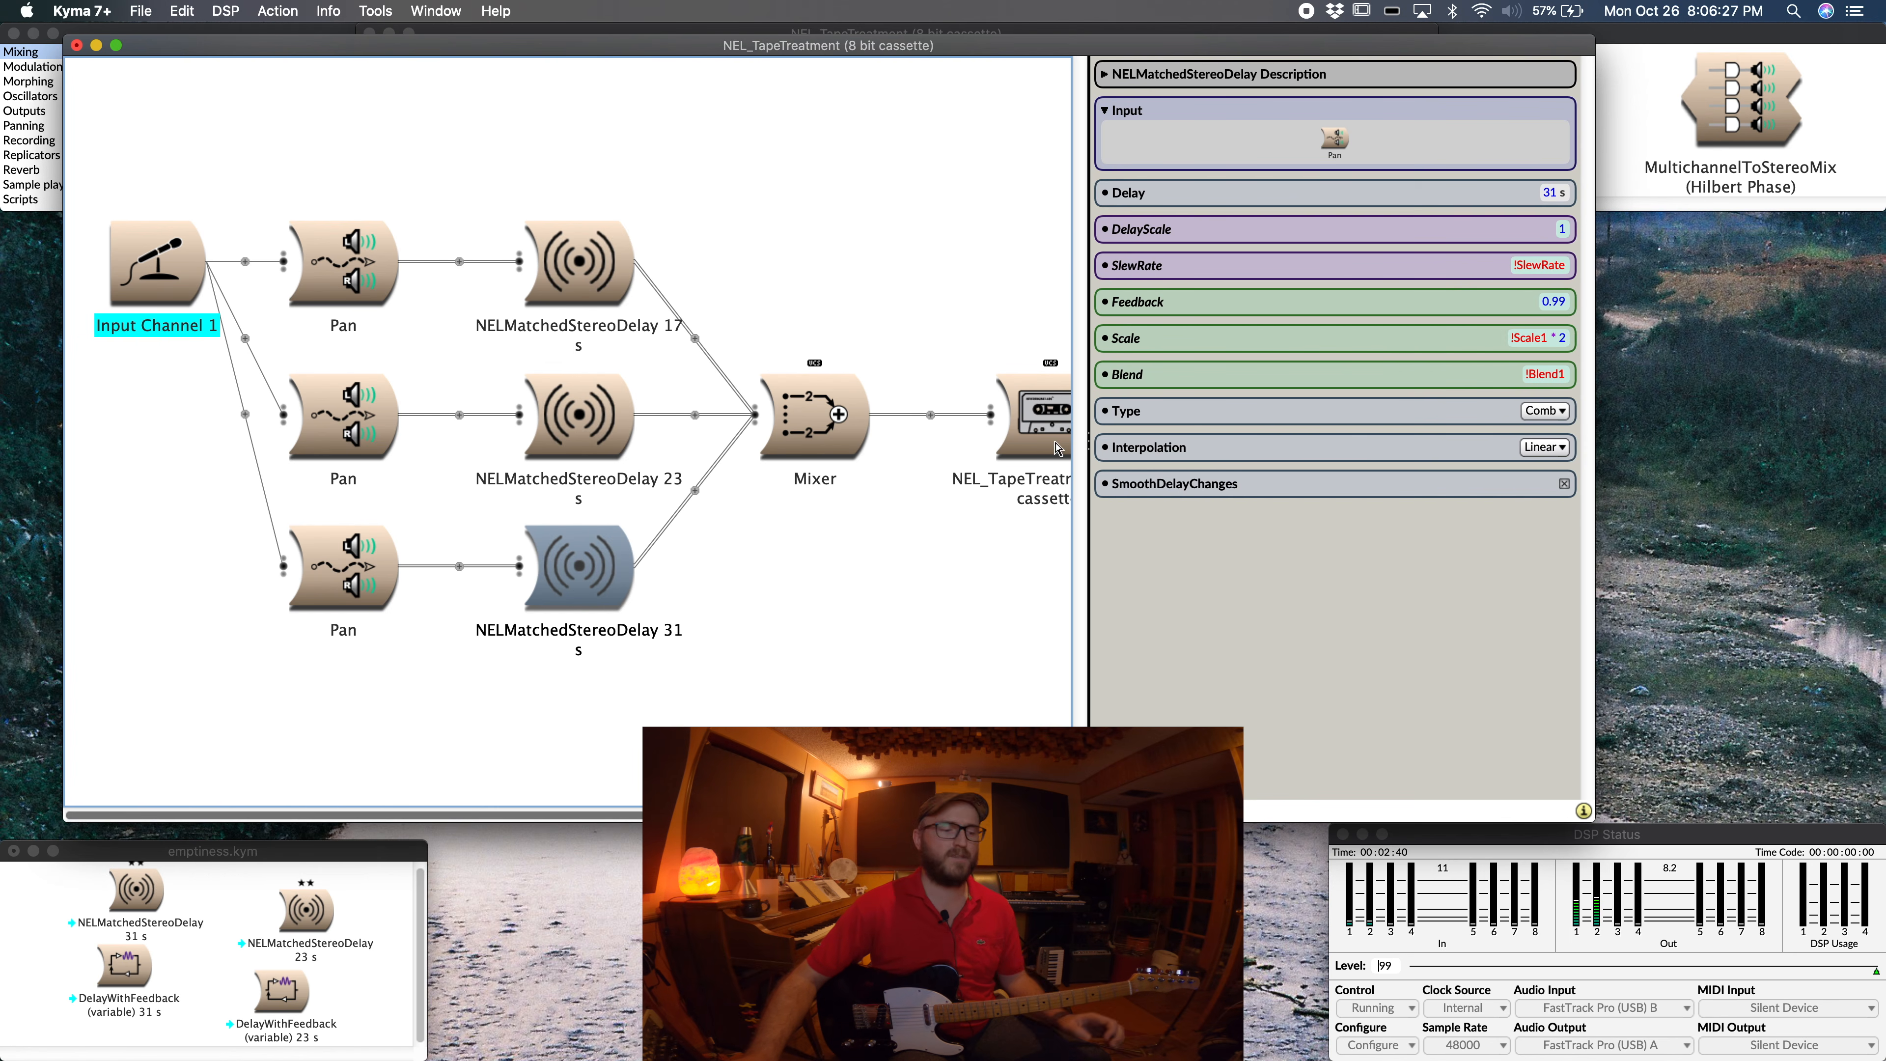
Step: Bring back the control surface, turn on Scale1, switch Scale2 and Scale3 off, and turn both on again to perform the delays
{"action": "key", "text": "super+grave"}
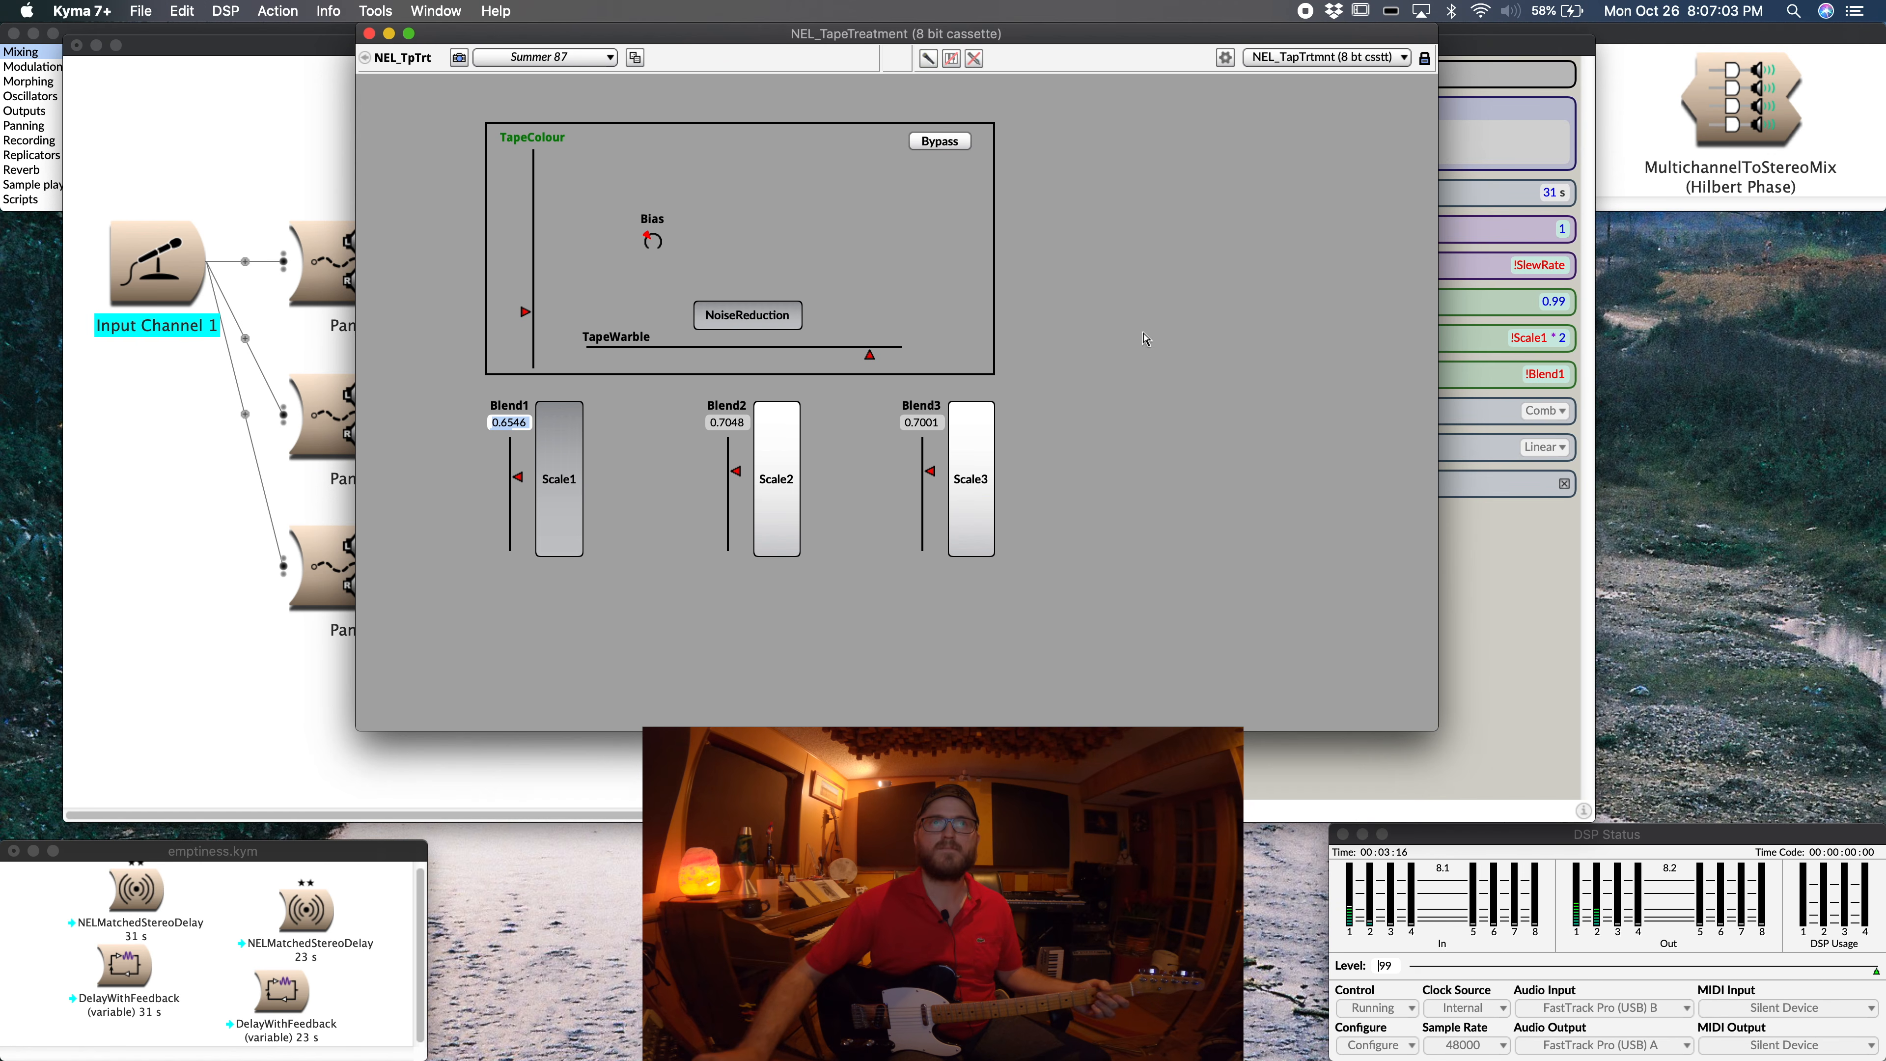
{"action": "left_click", "coordinate": [550, 471]}
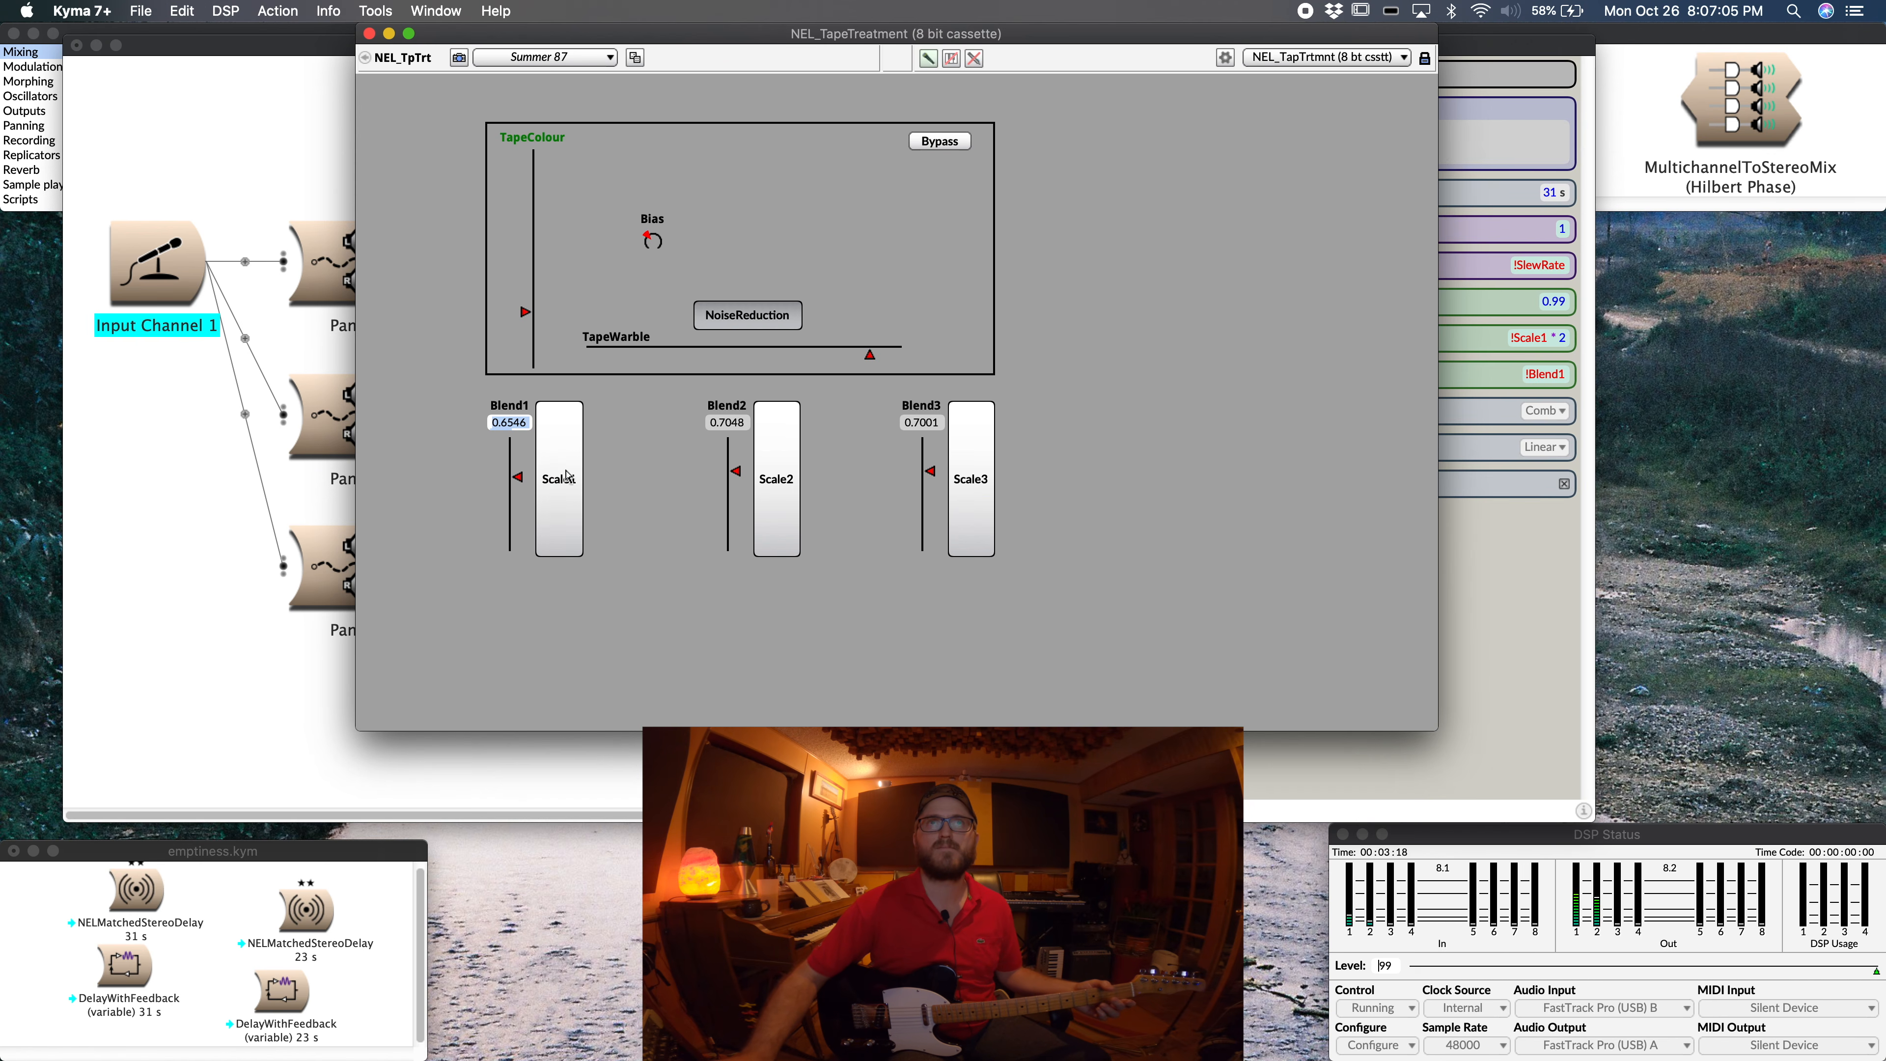
{"action": "left_click", "coordinate": [789, 490]}
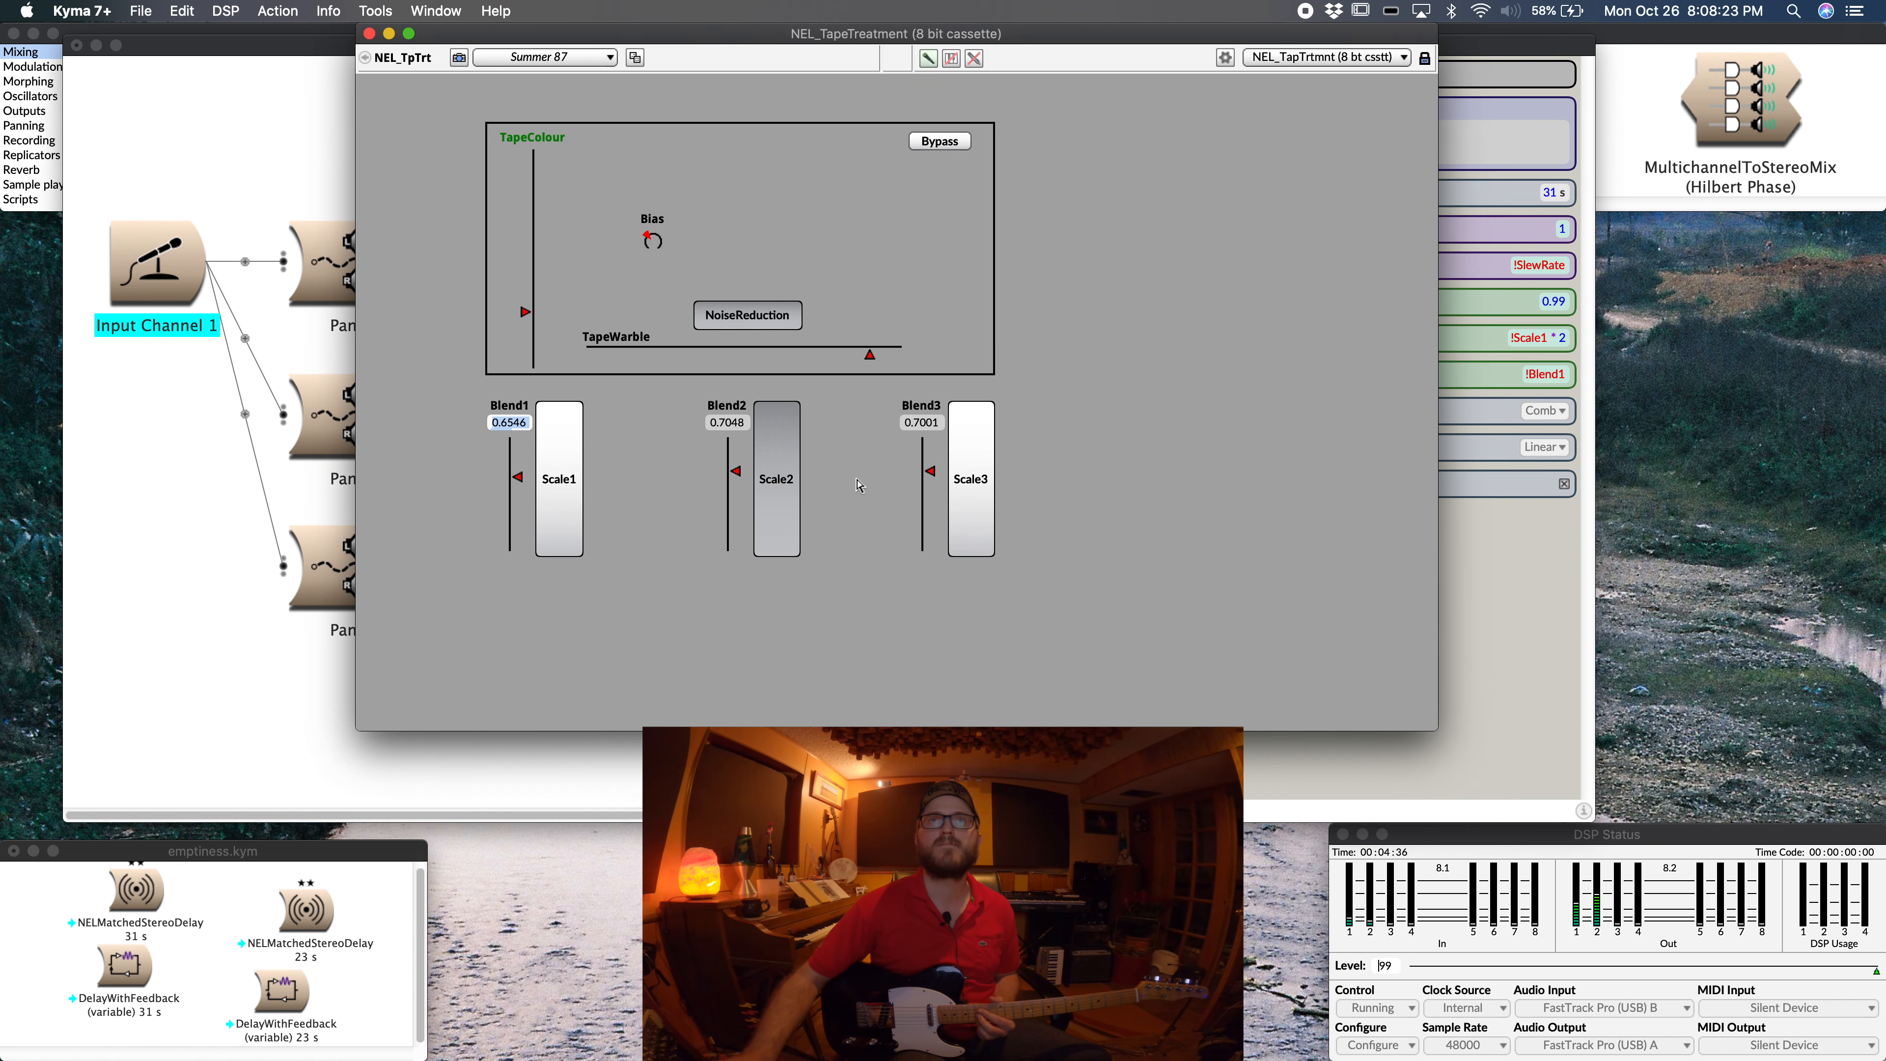
{"action": "left_click", "coordinate": [970, 476]}
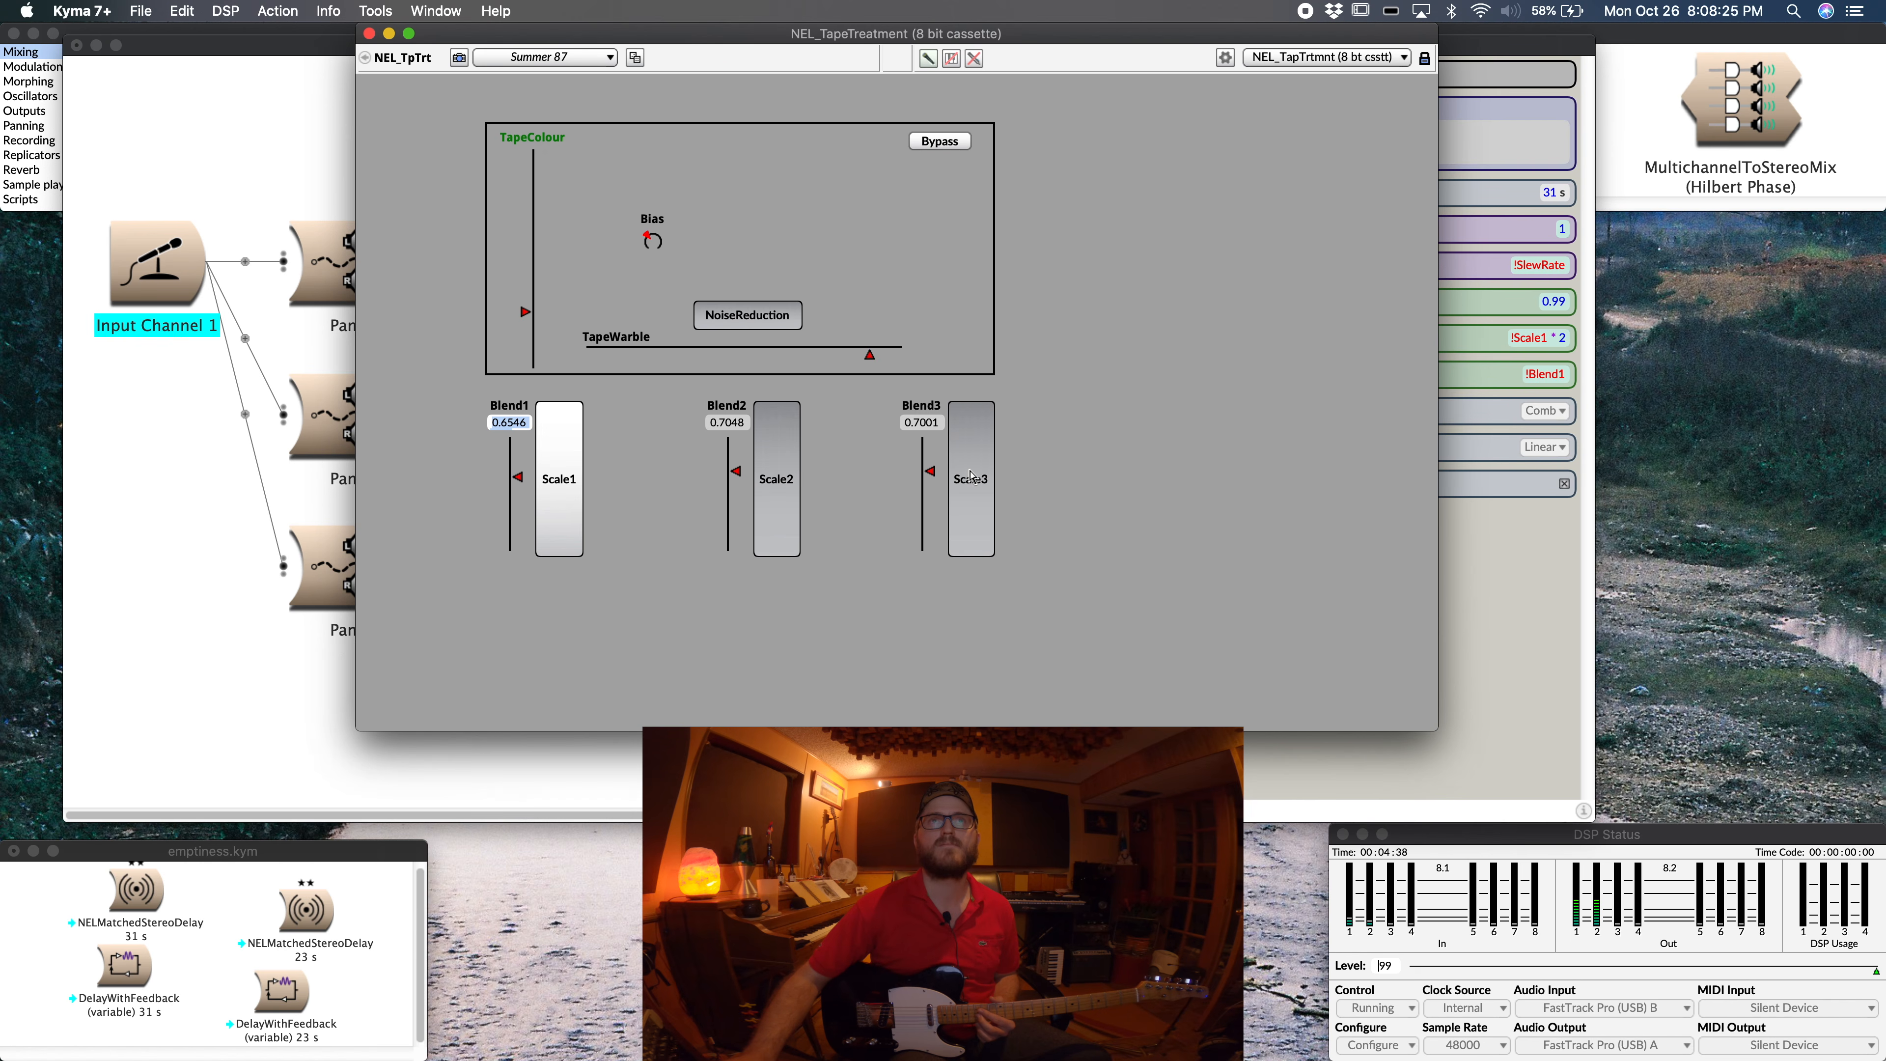
{"action": "left_click", "coordinate": [774, 490]}
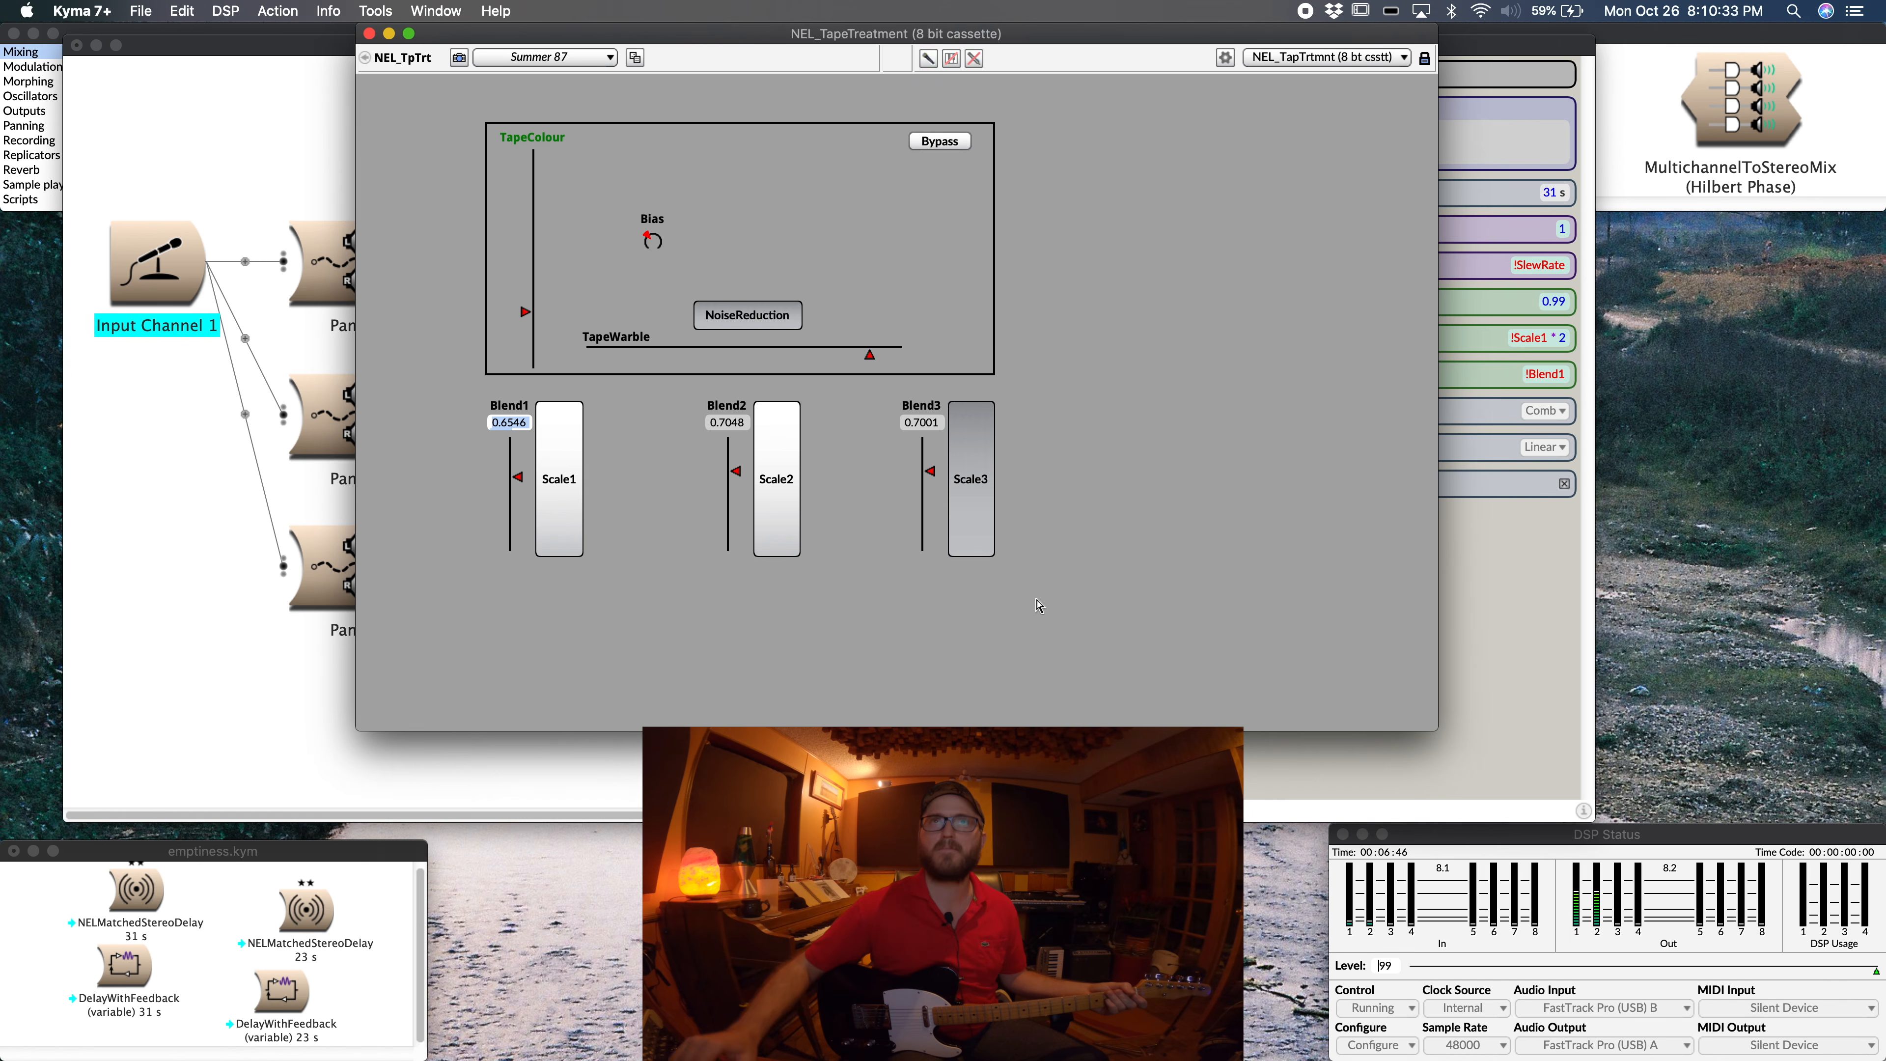
{"action": "left_click", "coordinate": [974, 505]}
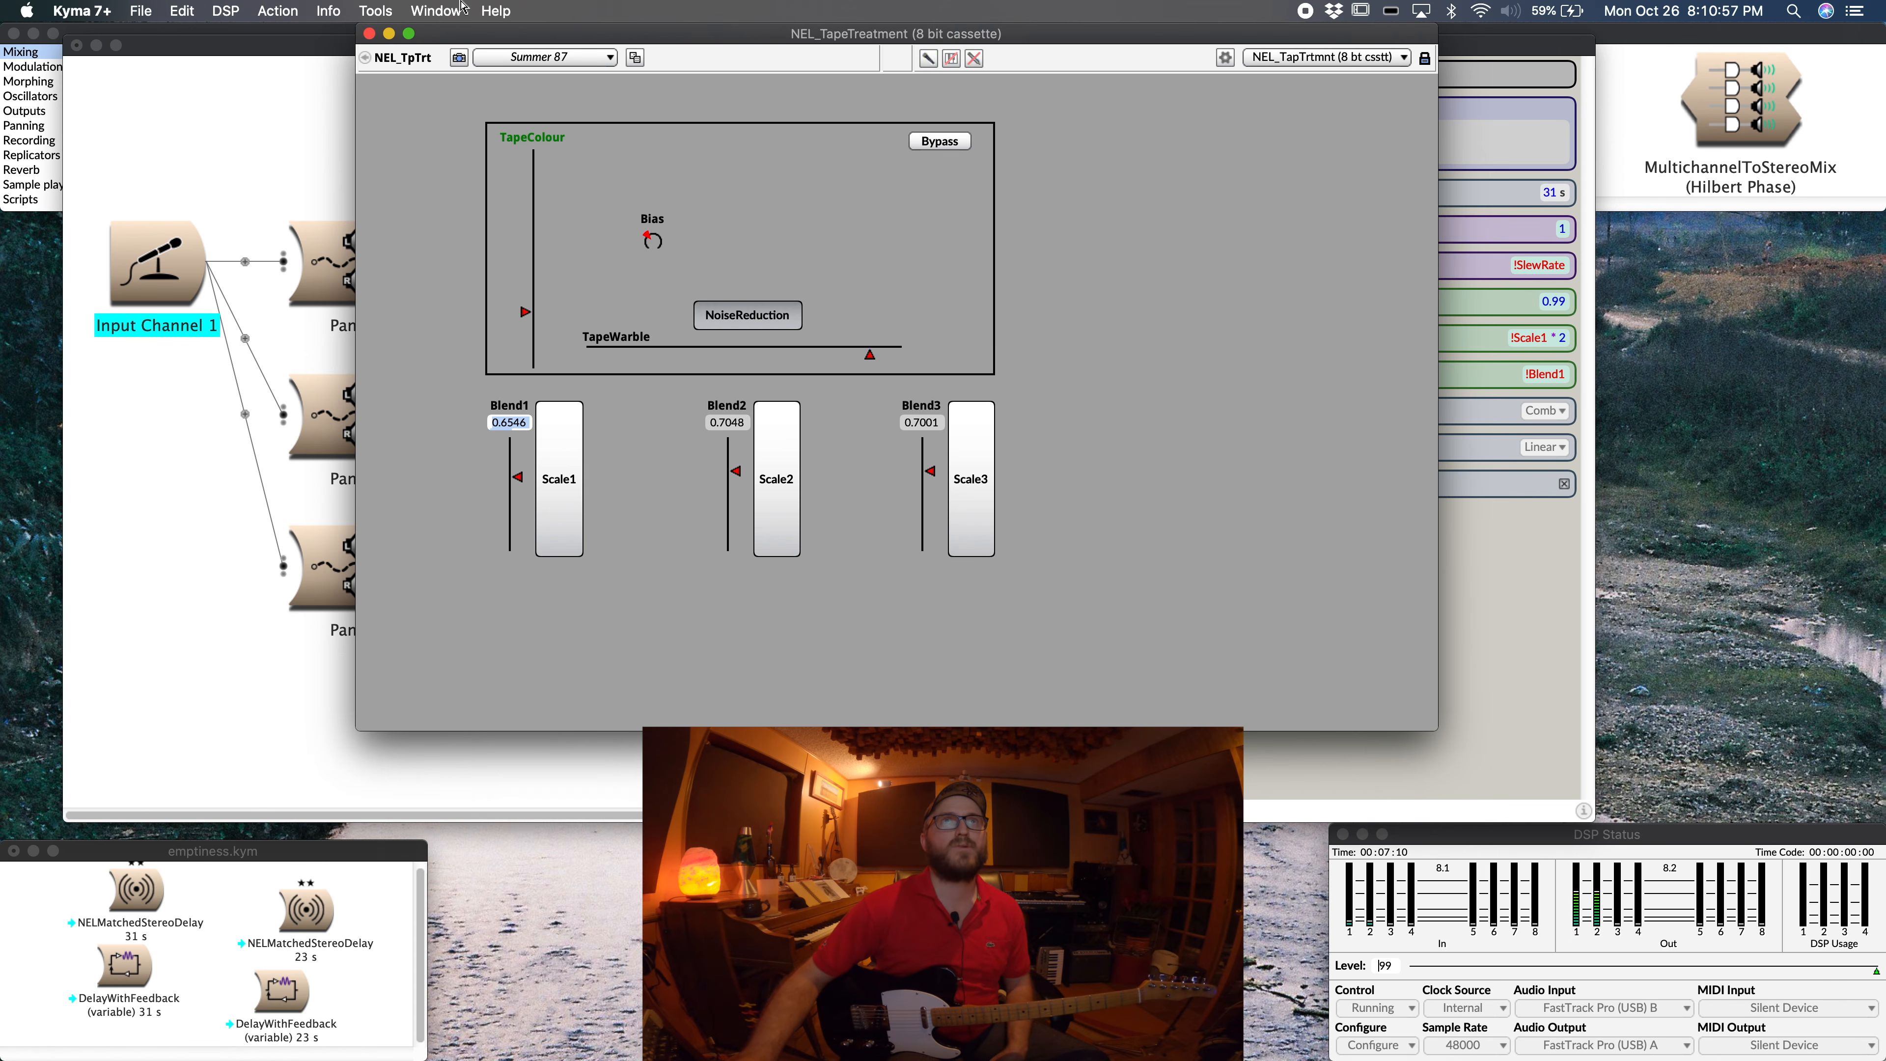
Step: Close the control surface and widen the signal-flow area to show the whole chain through NEL_TapeTreatment
{"action": "left_click", "coordinate": [369, 34]}
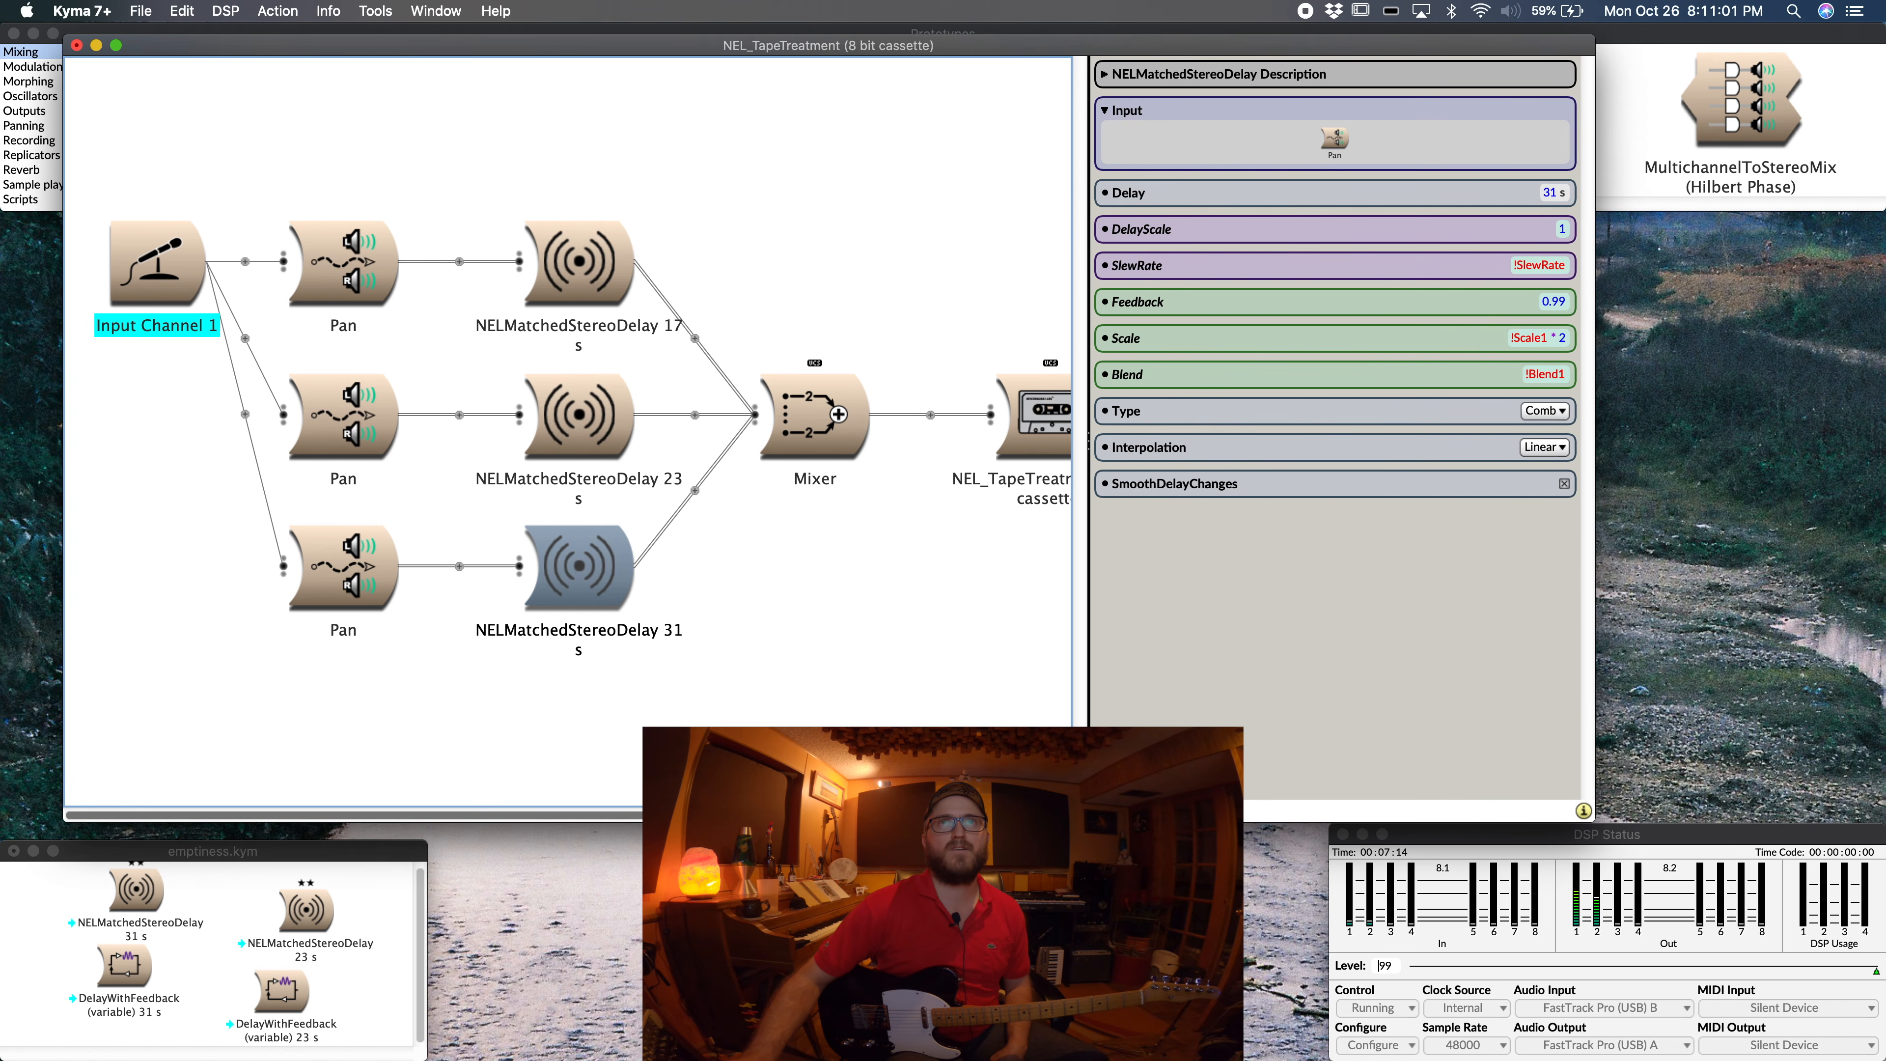
{"action": "left_click_drag", "start_coordinate": [1088, 442], "coordinate": [1210, 442]}
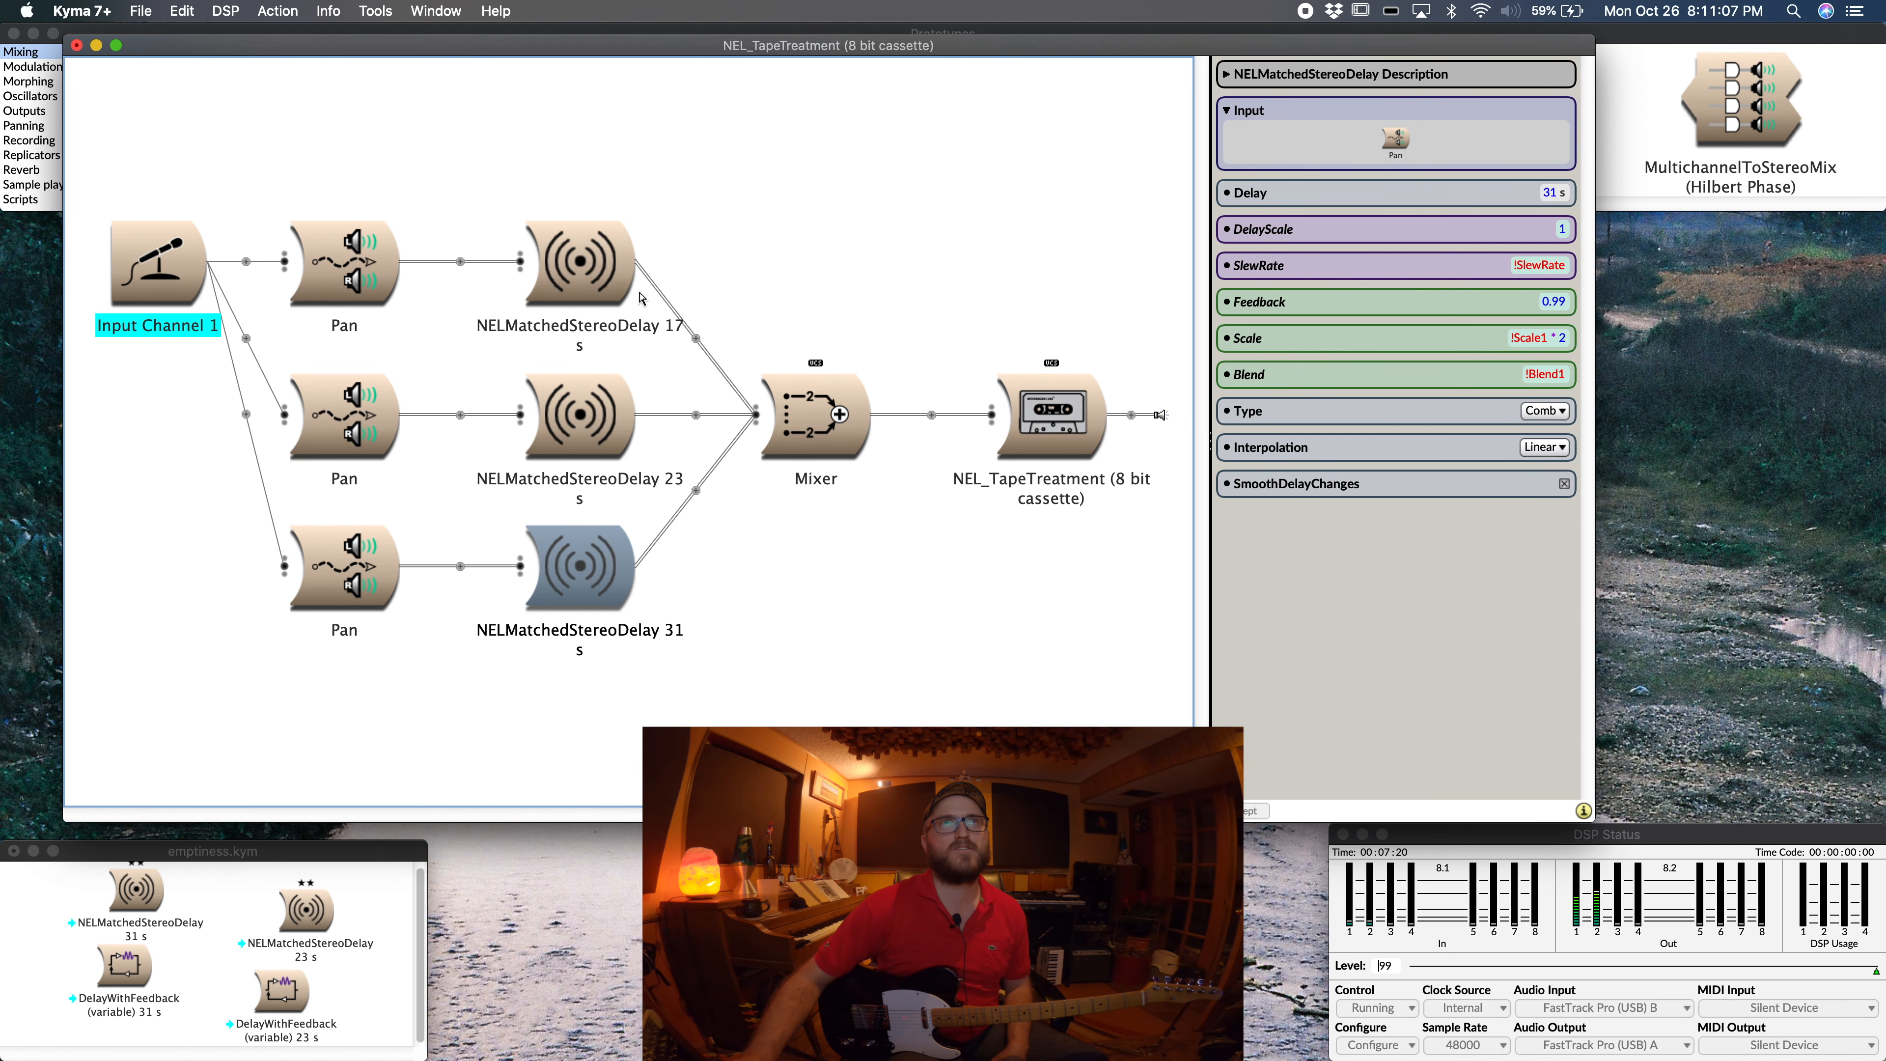
Step: Review the parameters of the 17 s, 23 s and 31 s NELMatchedStereoDelay Sounds in turn
{"action": "left_click", "coordinate": [596, 285]}
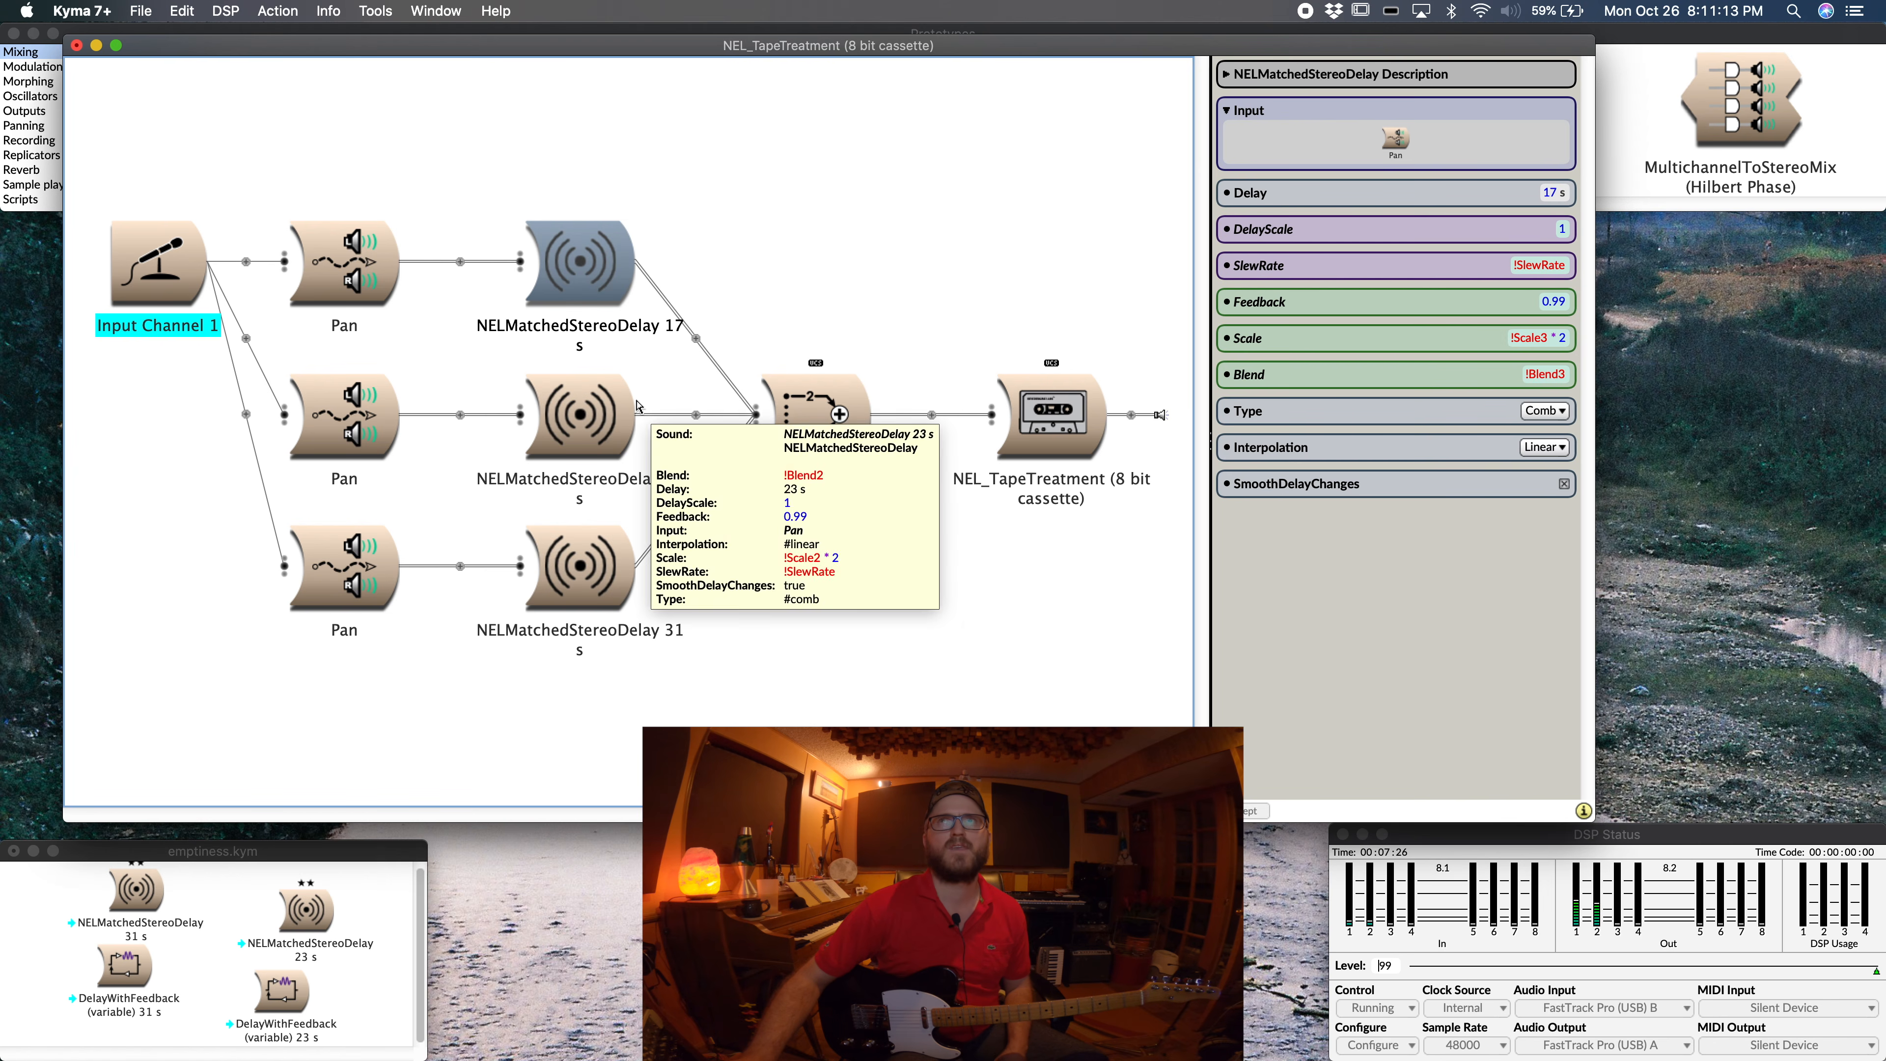
{"action": "left_click", "coordinate": [603, 419]}
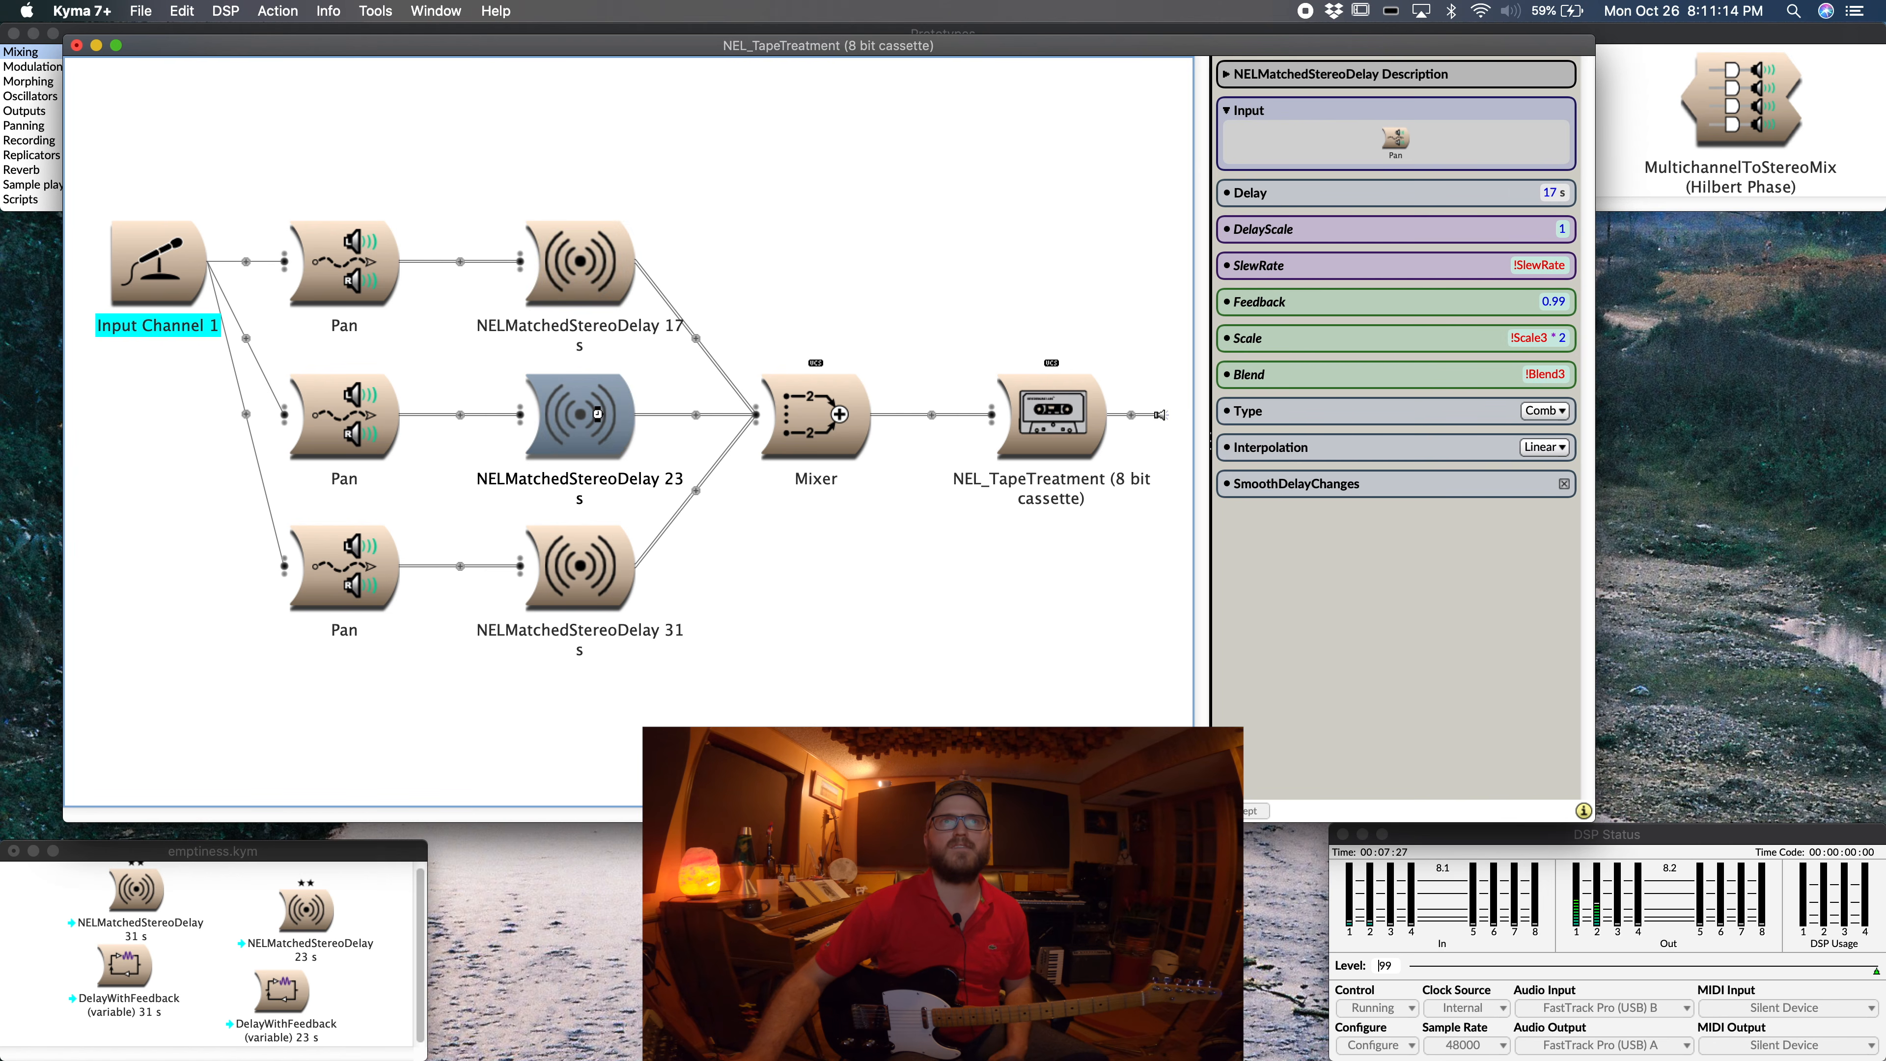
{"action": "left_click", "coordinate": [587, 598]}
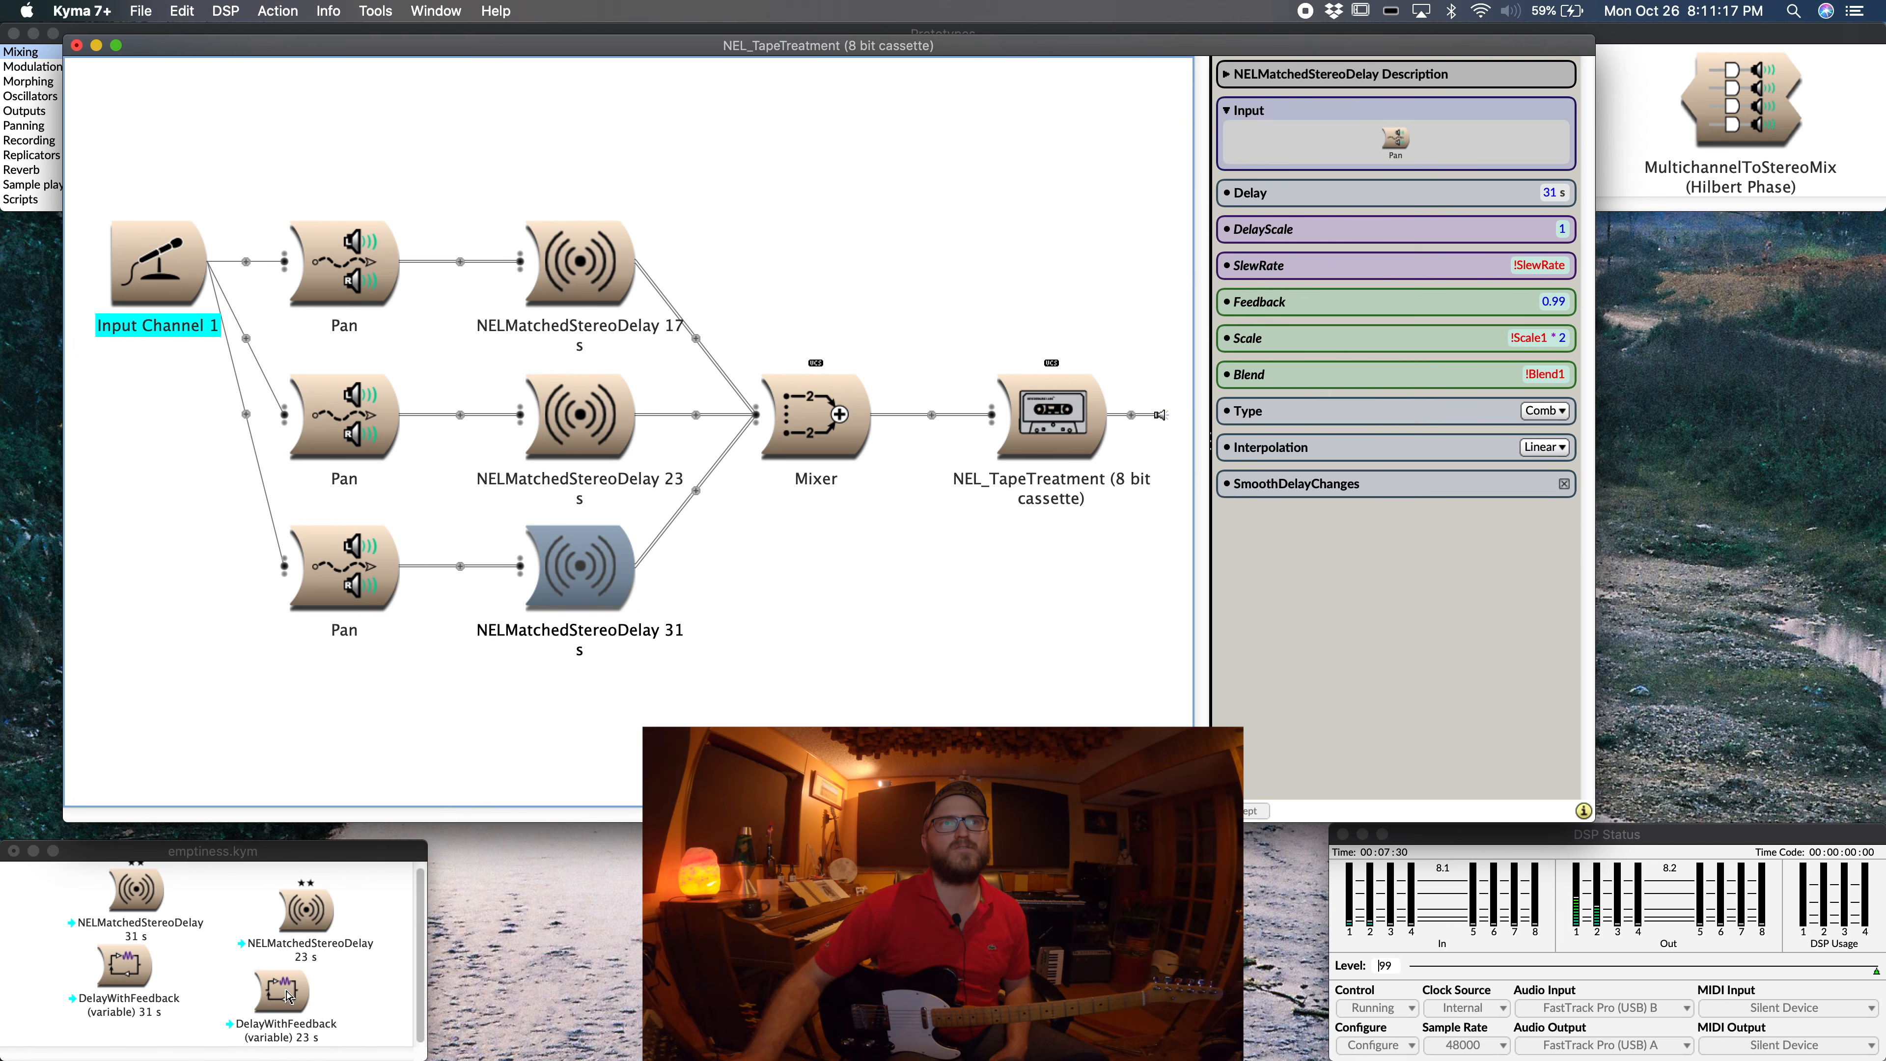